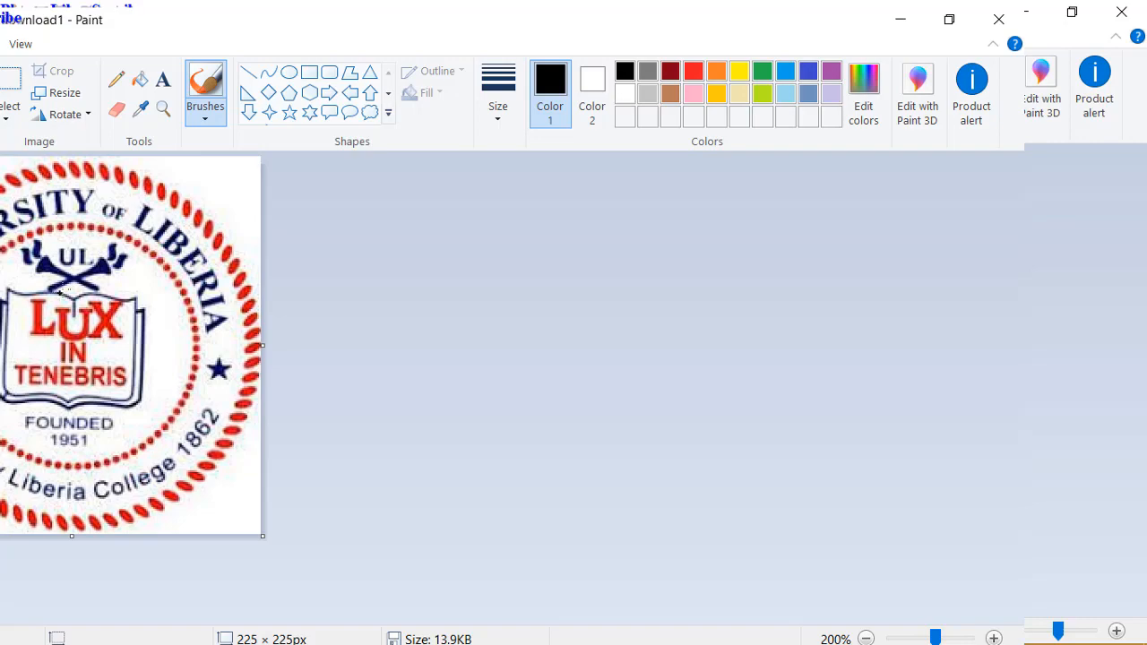
Step: Switch from the reference logo in Paint to the blank Word document and draw a donut shape about 10.8 cm wide and 9.7 cm high
{"action": "key", "text": "alt+Tab"}
{"action": "left_click", "coordinate": [553, 368]}
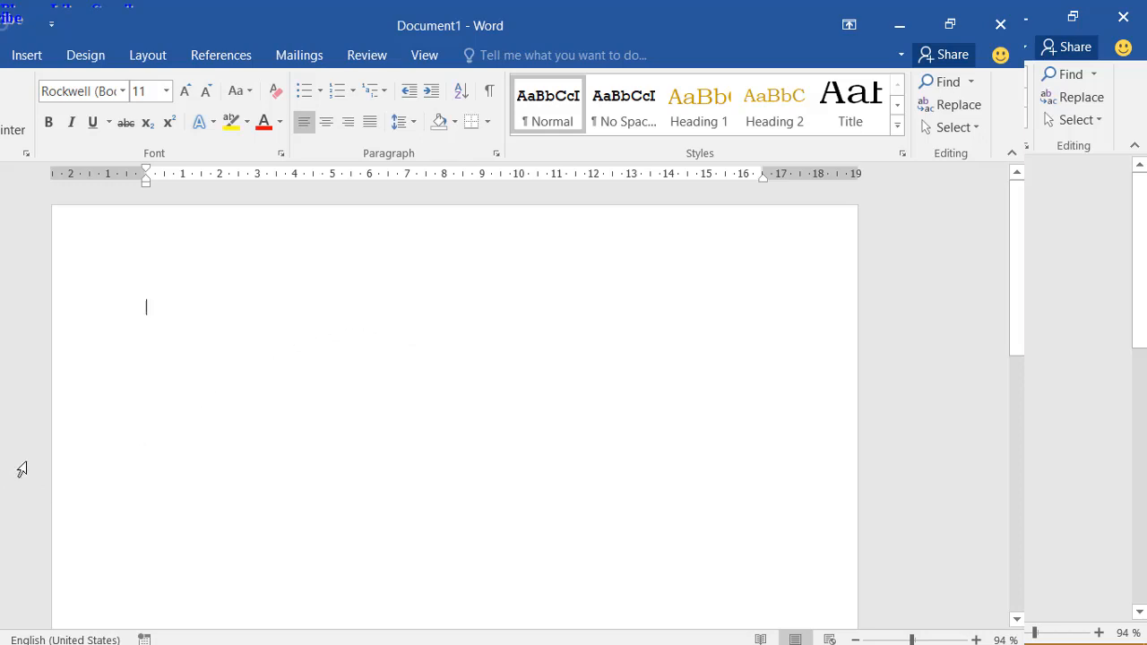
{"action": "key", "text": "alt+Tab"}
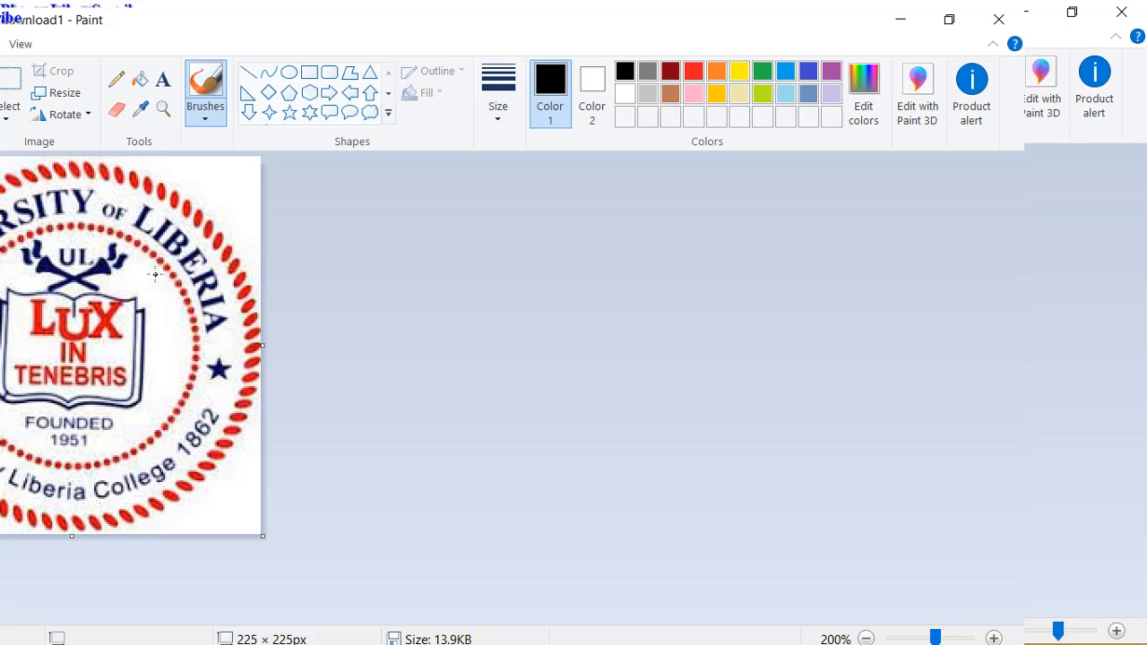
{"action": "key", "text": "alt+Tab"}
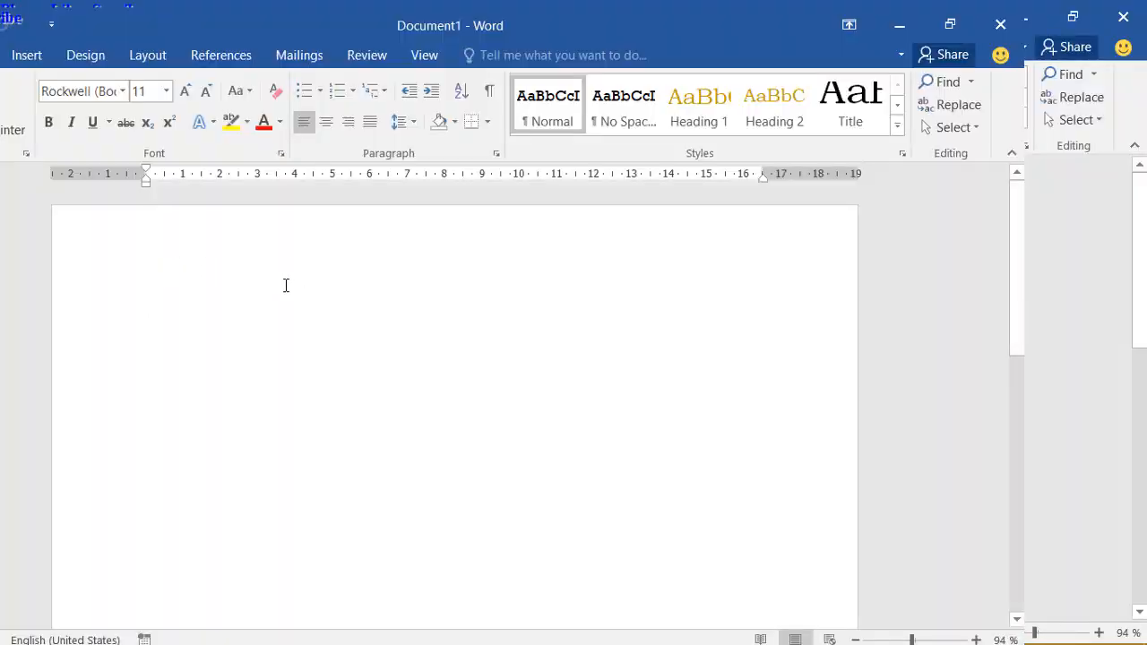
{"action": "left_click", "coordinate": [26, 59]}
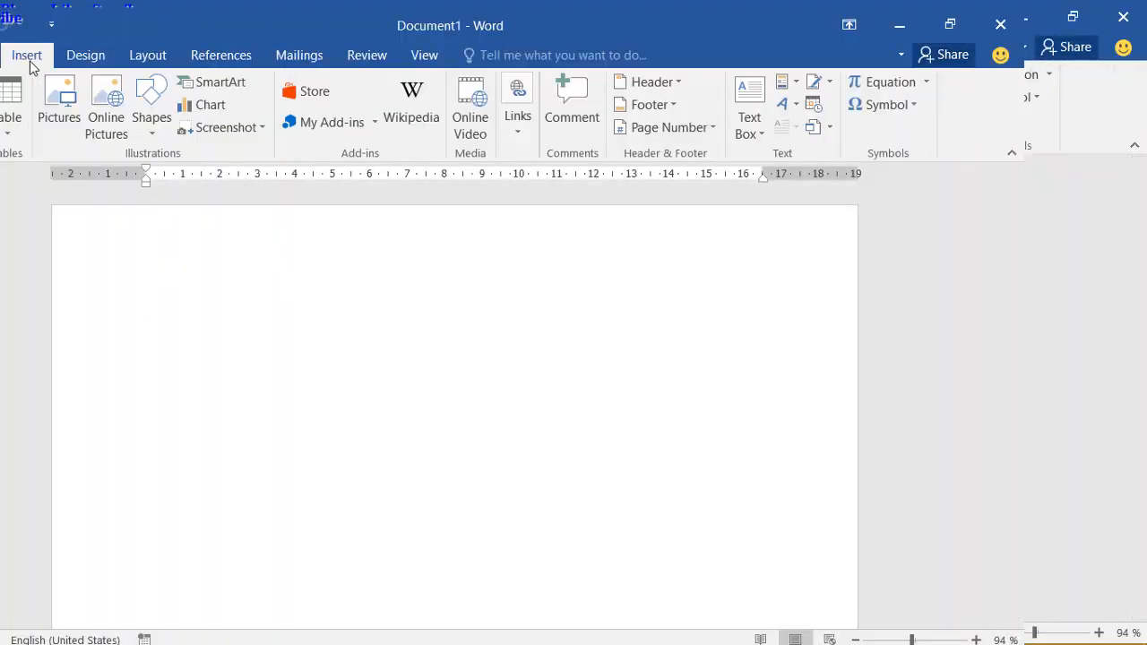
{"action": "left_click", "coordinate": [151, 134]}
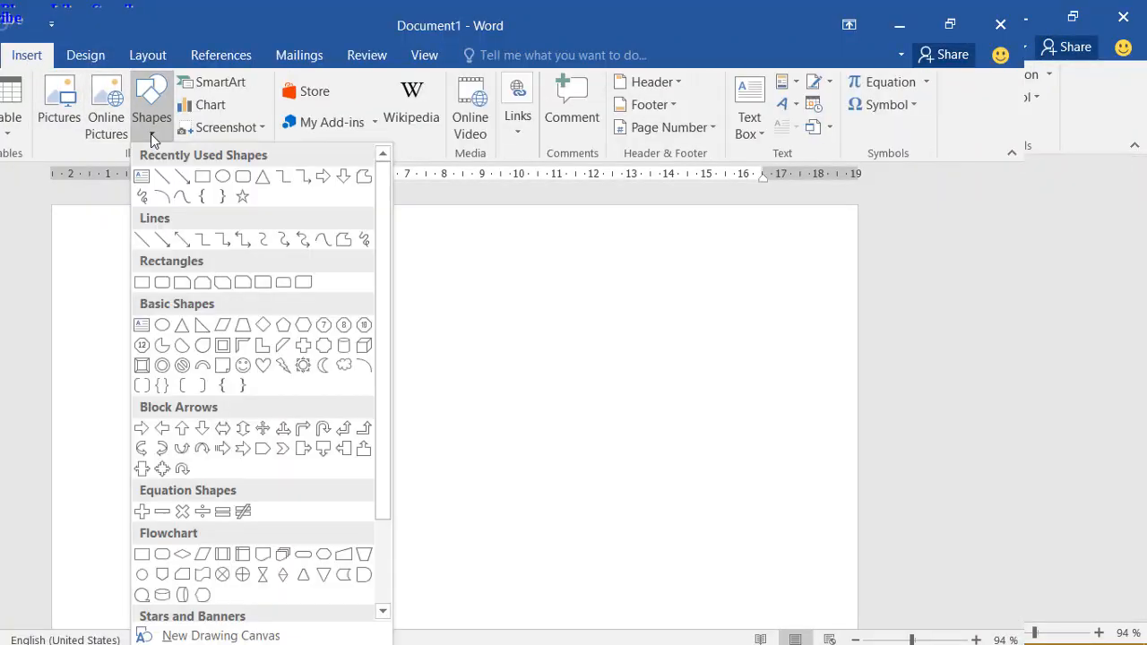
{"action": "left_click", "coordinate": [162, 367]}
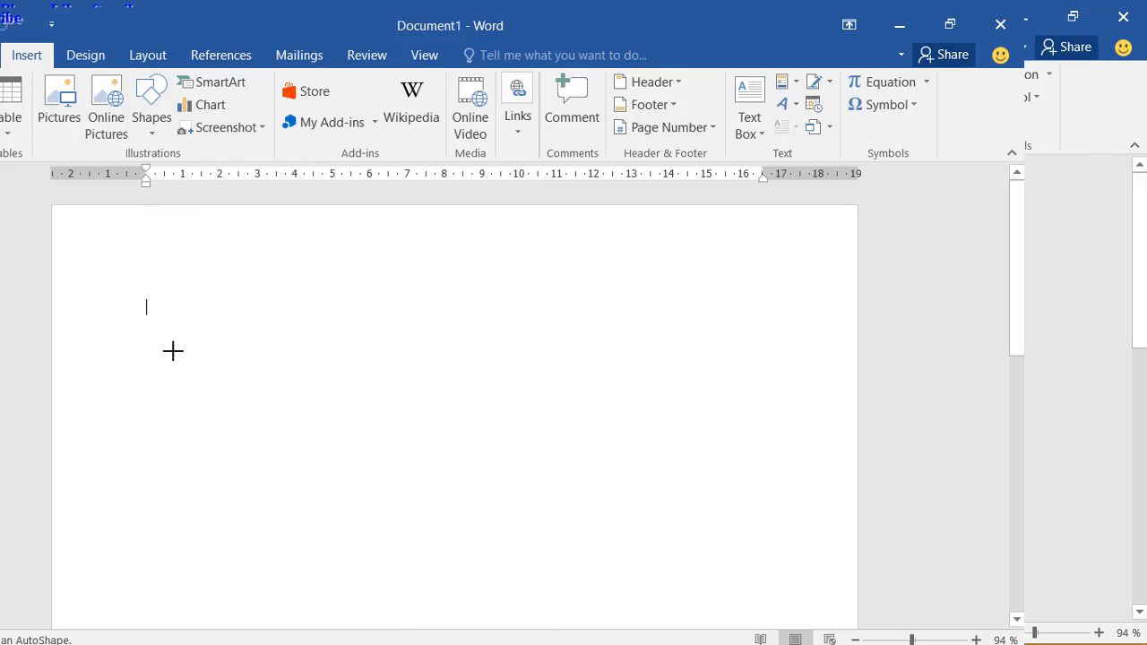
{"action": "mouse_move", "coordinate": [221, 303]}
{"action": "left_mouse_down"}
{"action": "mouse_move", "coordinate": [397, 542]}
{"action": "mouse_move", "coordinate": [573, 632]}
{"action": "mouse_move", "coordinate": [625, 640]}
{"action": "left_mouse_up"}
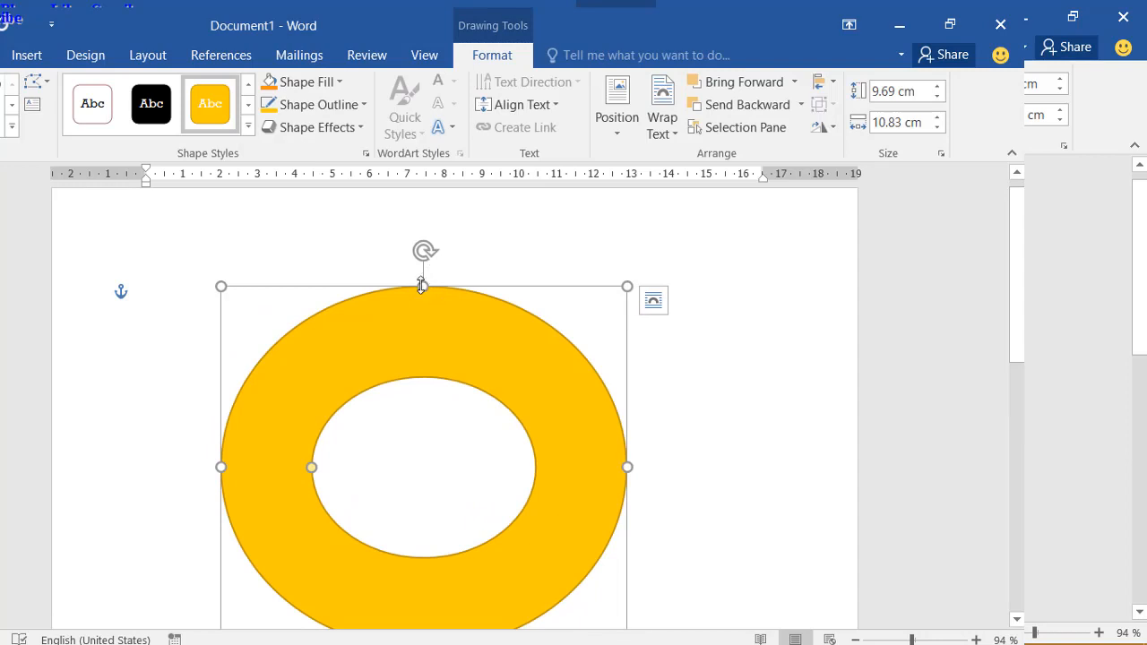
Step: Stretch the donut upward to about 10.5 cm high and thin its ring to a narrow band
{"action": "left_click_drag", "start_coordinate": [422, 286], "coordinate": [410, 255]}
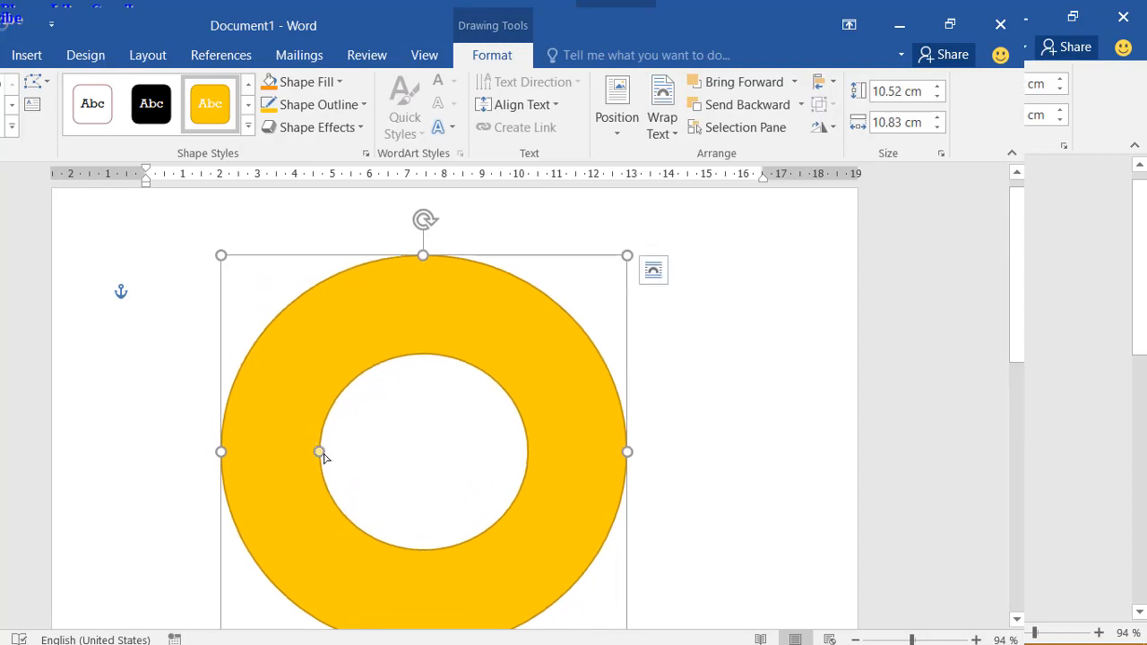
{"action": "left_click_drag", "start_coordinate": [320, 453], "coordinate": [232, 456]}
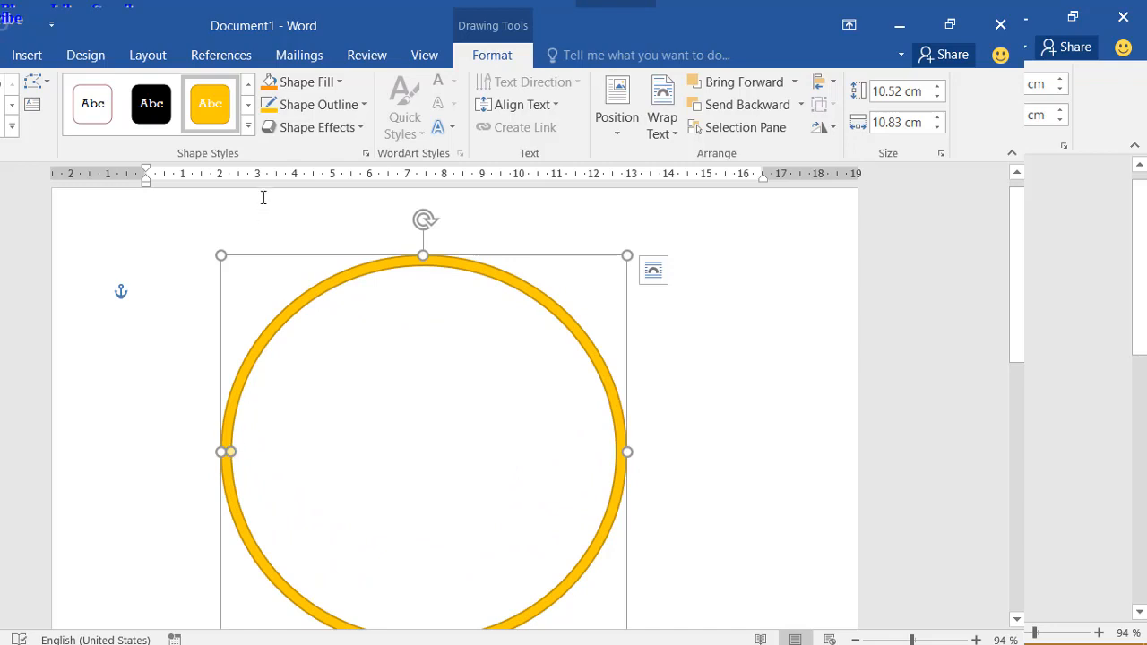
{"action": "left_click_drag", "start_coordinate": [229, 454], "coordinate": [226, 452]}
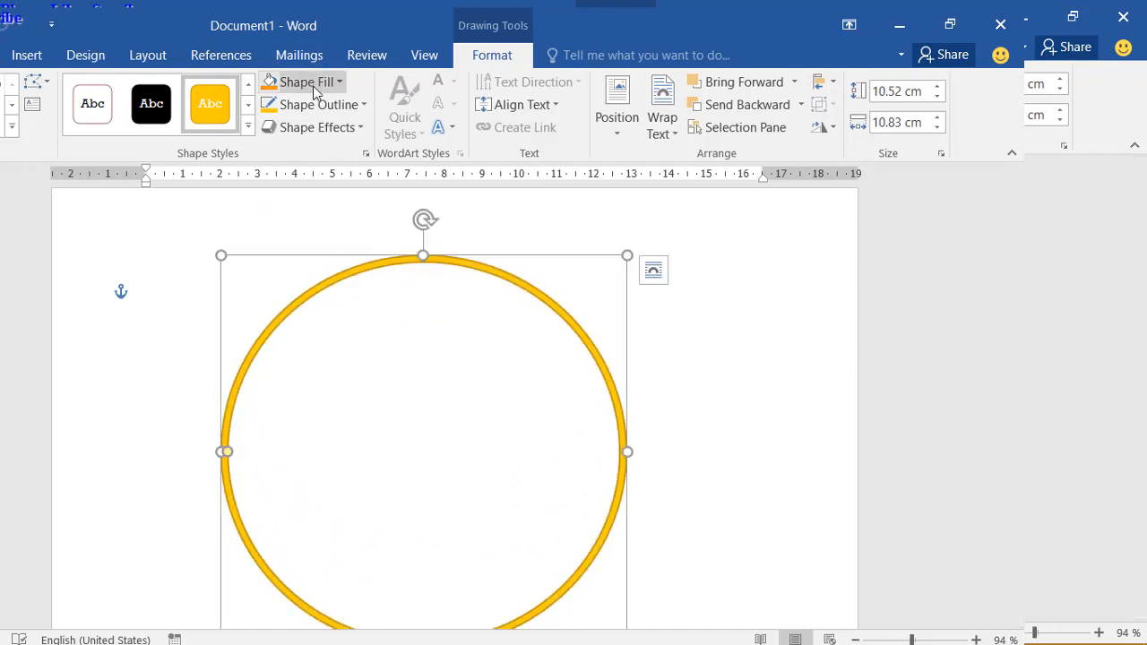
Step: Check the reference logo in Paint, return to Word, and apply standard red to the ring's fill and outline
{"action": "key", "text": "alt+Tab"}
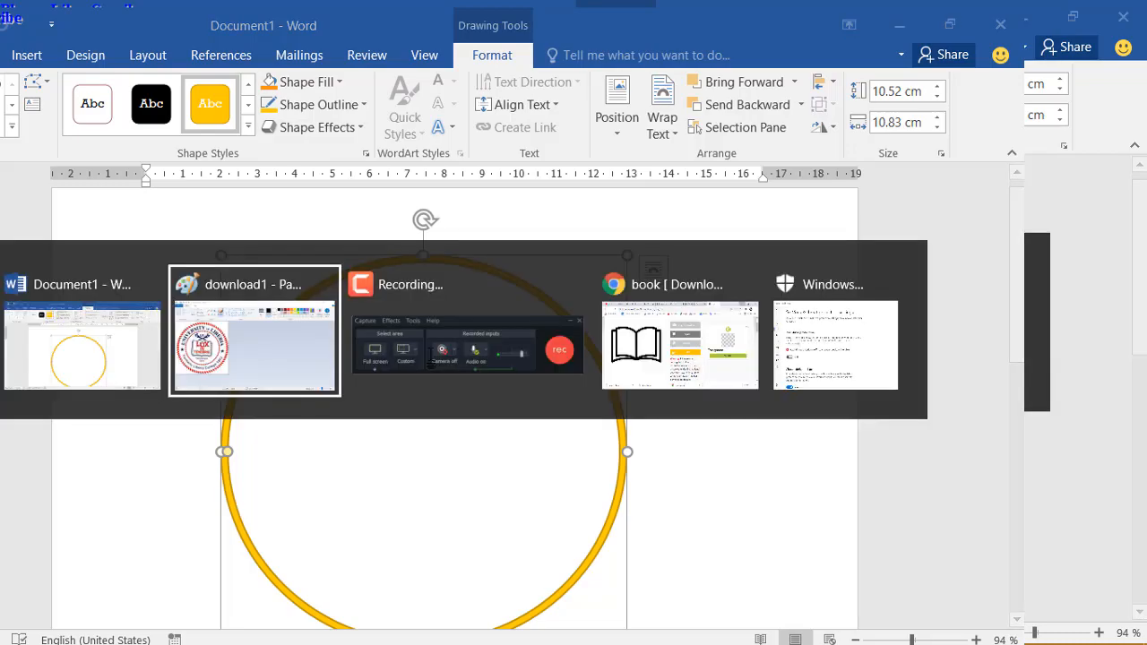
{"action": "left_click", "coordinate": [232, 333]}
{"action": "key", "text": "alt+Tab"}
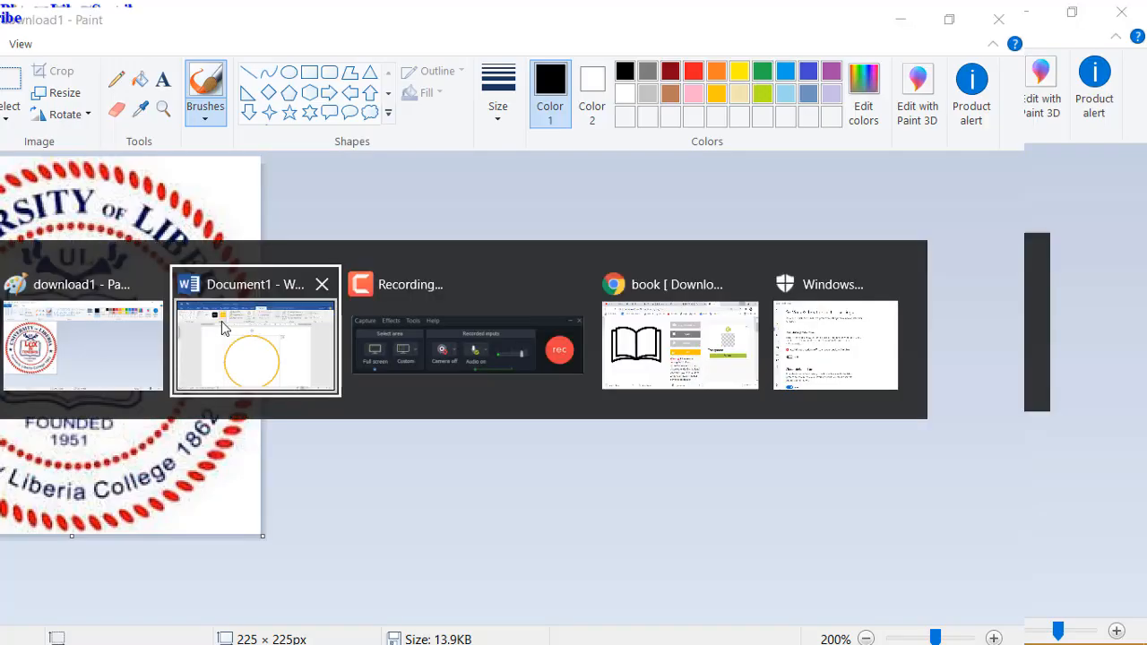
{"action": "left_click", "coordinate": [232, 320]}
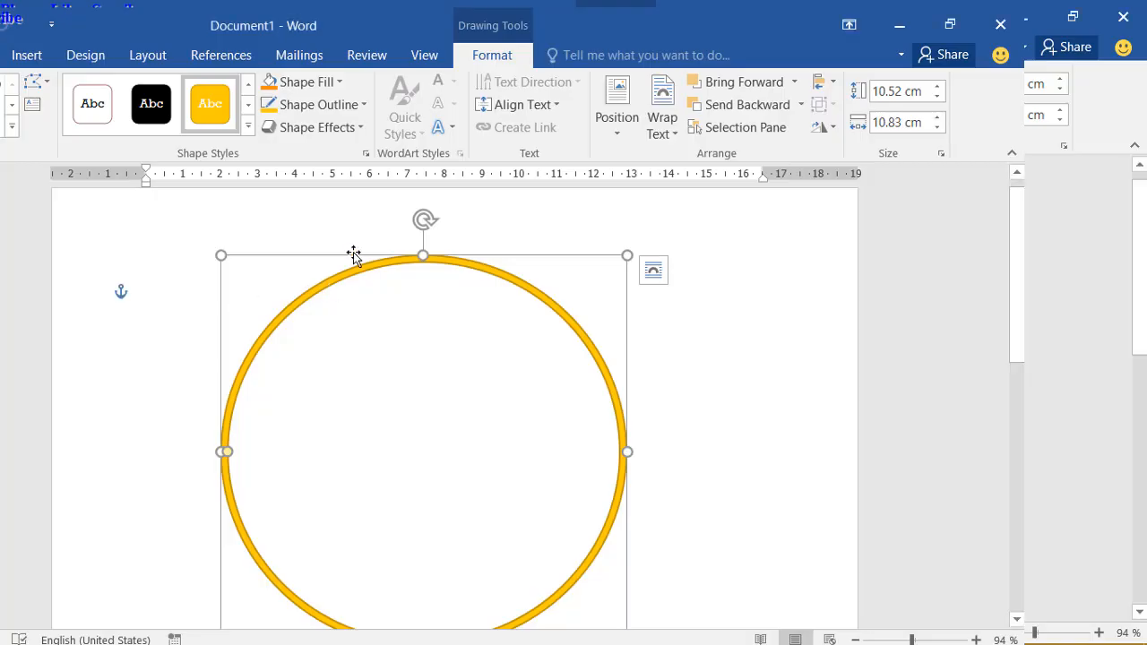
{"action": "left_click", "coordinate": [311, 86]}
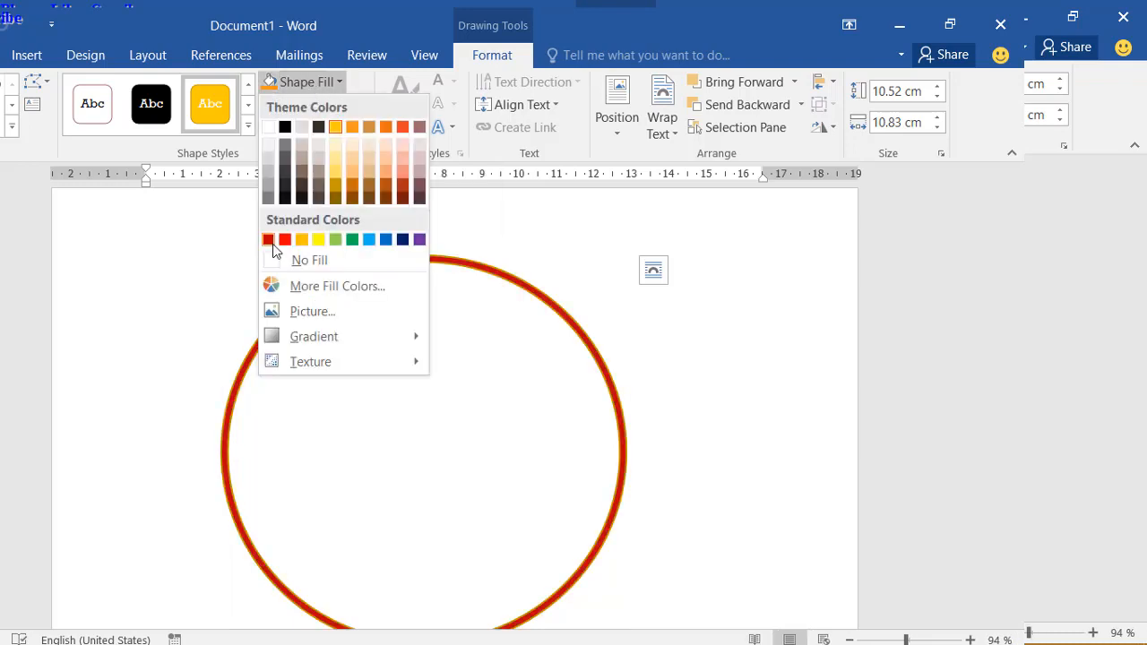
{"action": "left_click", "coordinate": [287, 244]}
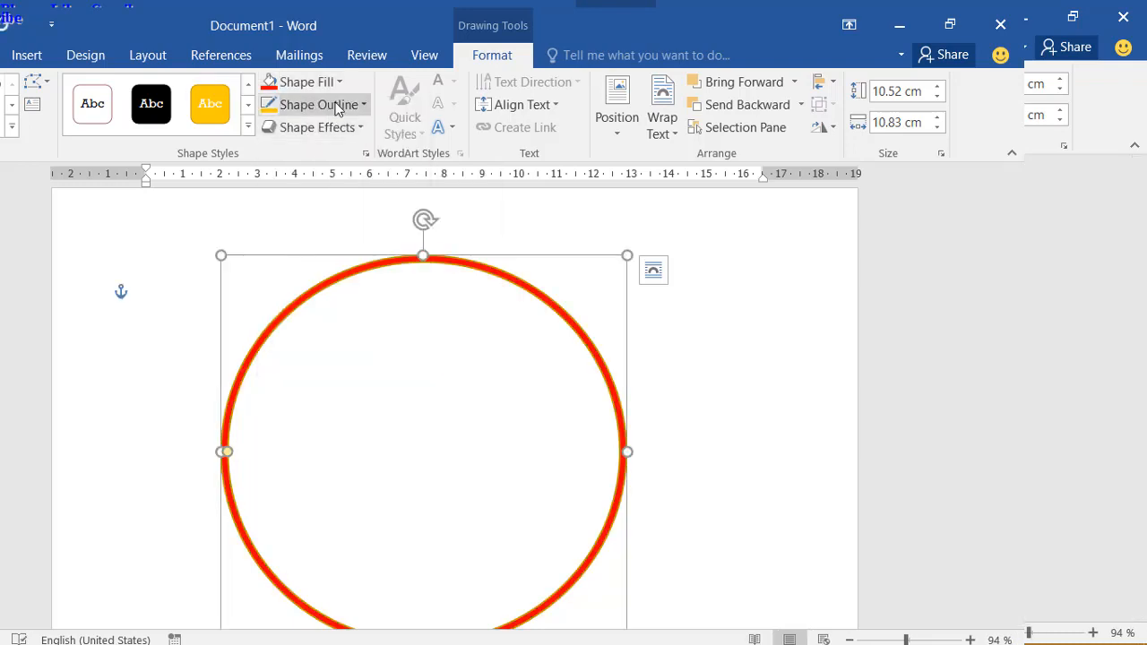
{"action": "left_click", "coordinate": [332, 105]}
{"action": "left_click", "coordinate": [283, 262]}
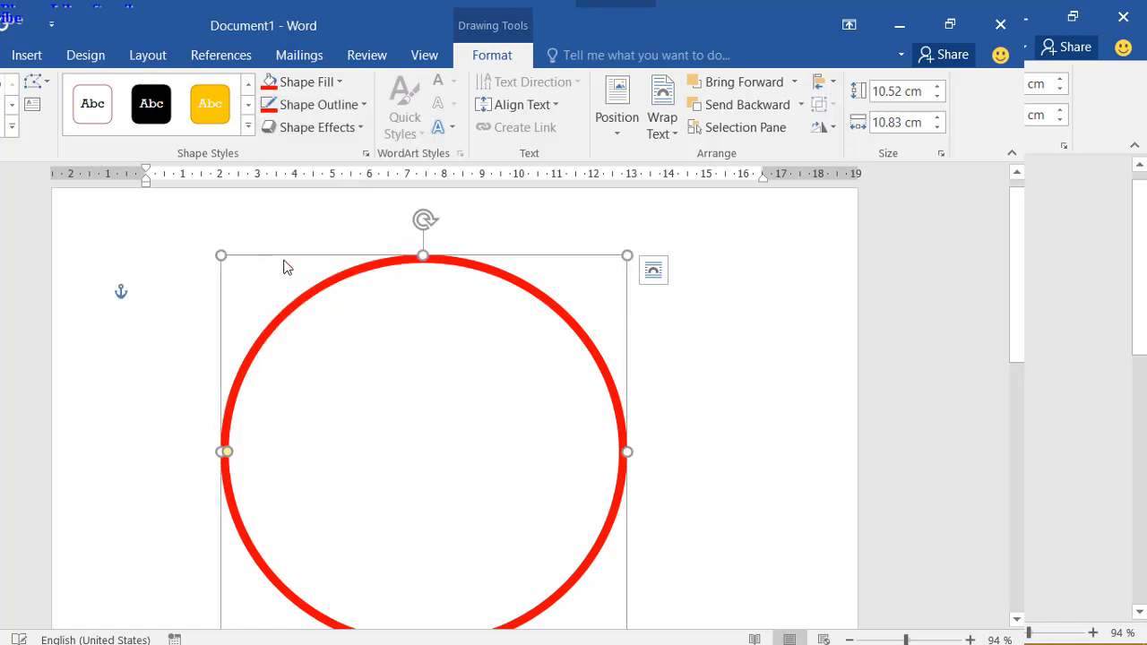
Step: Set the red ring's outline weight to 2¼ pt with the round-dot dash style, and deselect it
{"action": "left_click", "coordinate": [358, 105]}
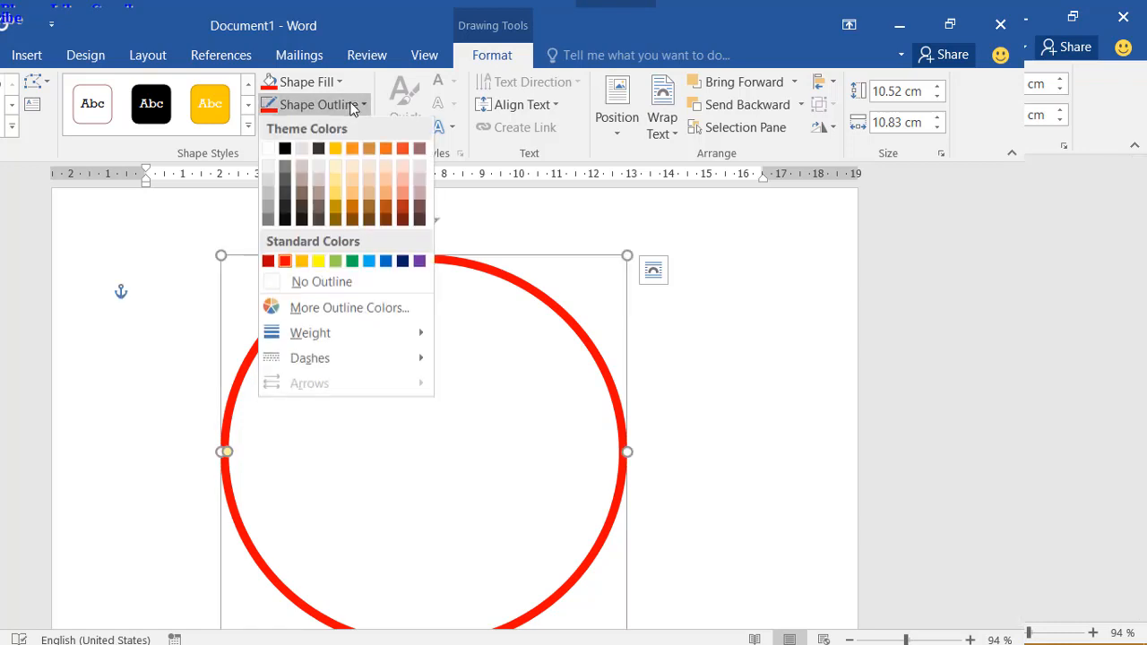
{"action": "mouse_move", "coordinate": [373, 339]}
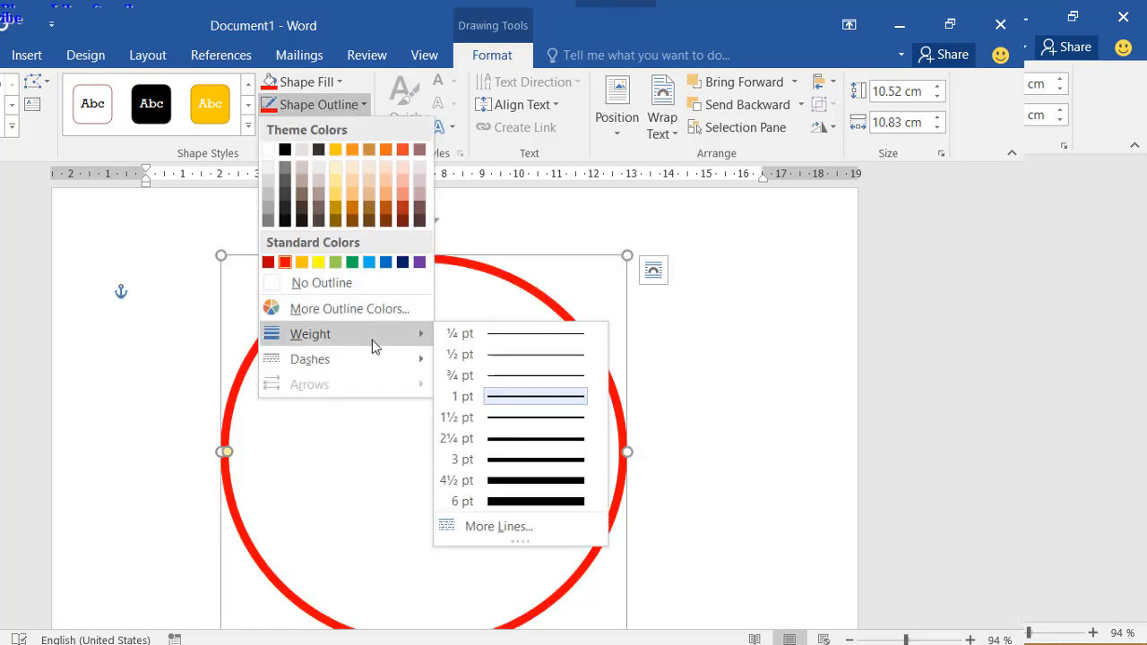
{"action": "left_click", "coordinate": [542, 440]}
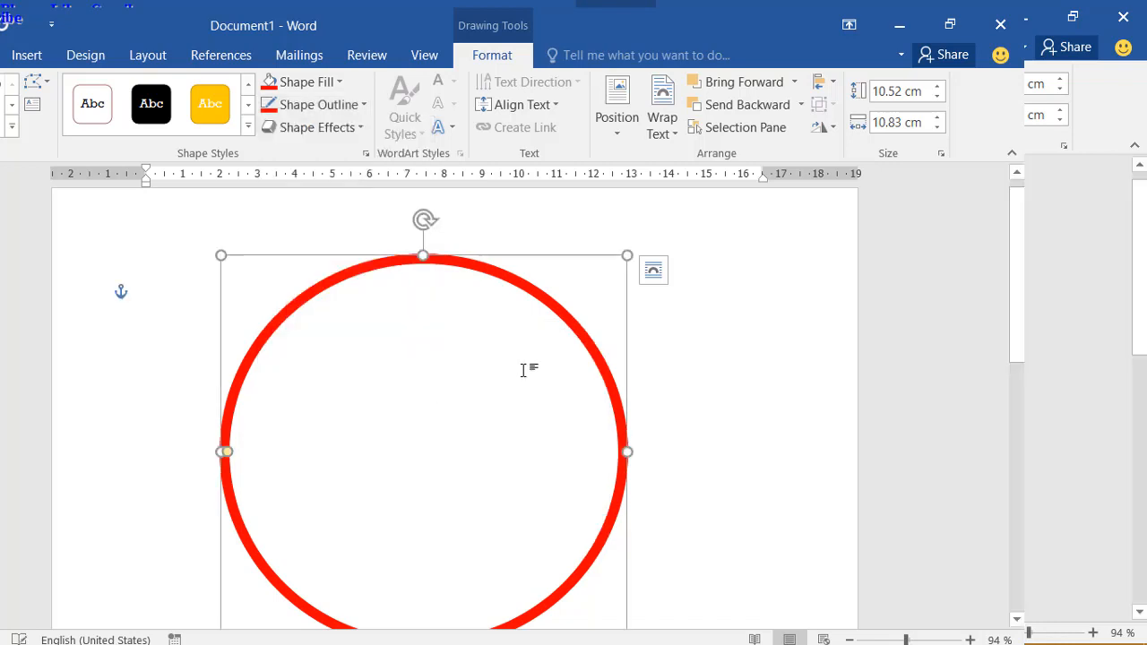
{"action": "left_click", "coordinate": [330, 106]}
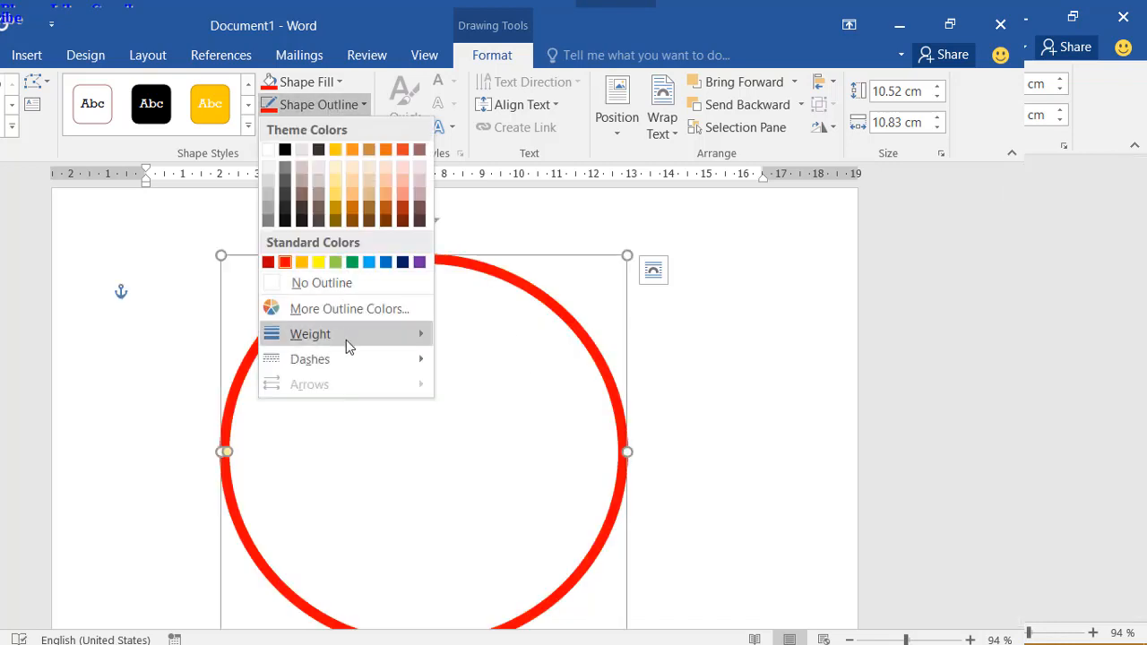
{"action": "mouse_move", "coordinate": [349, 365]}
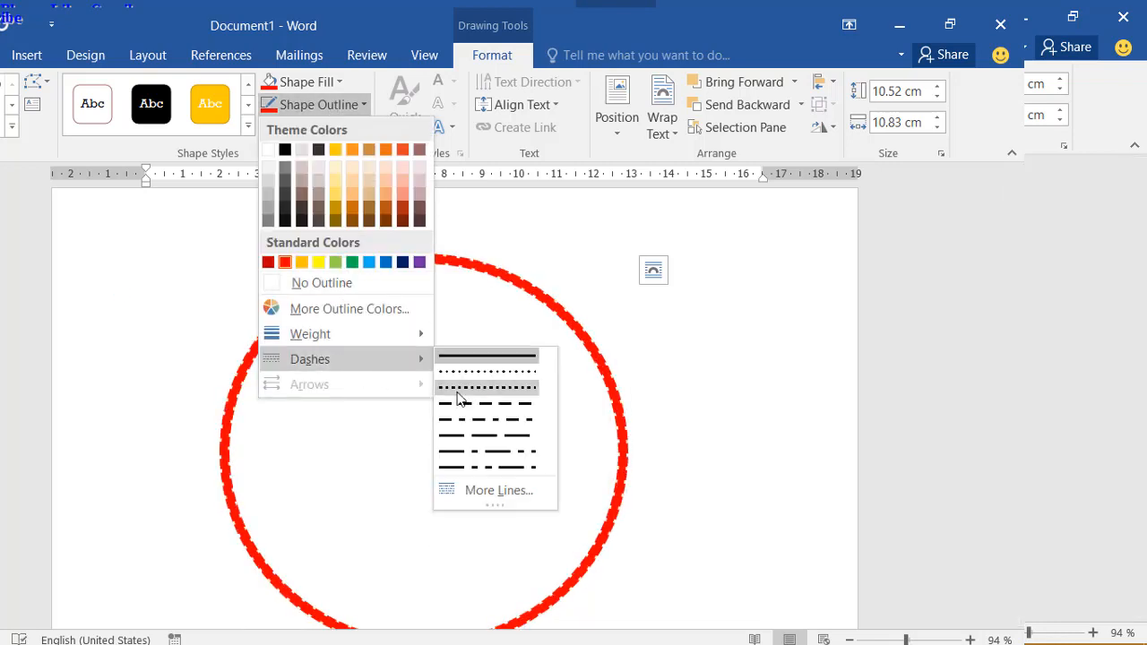
{"action": "left_click", "coordinate": [502, 373]}
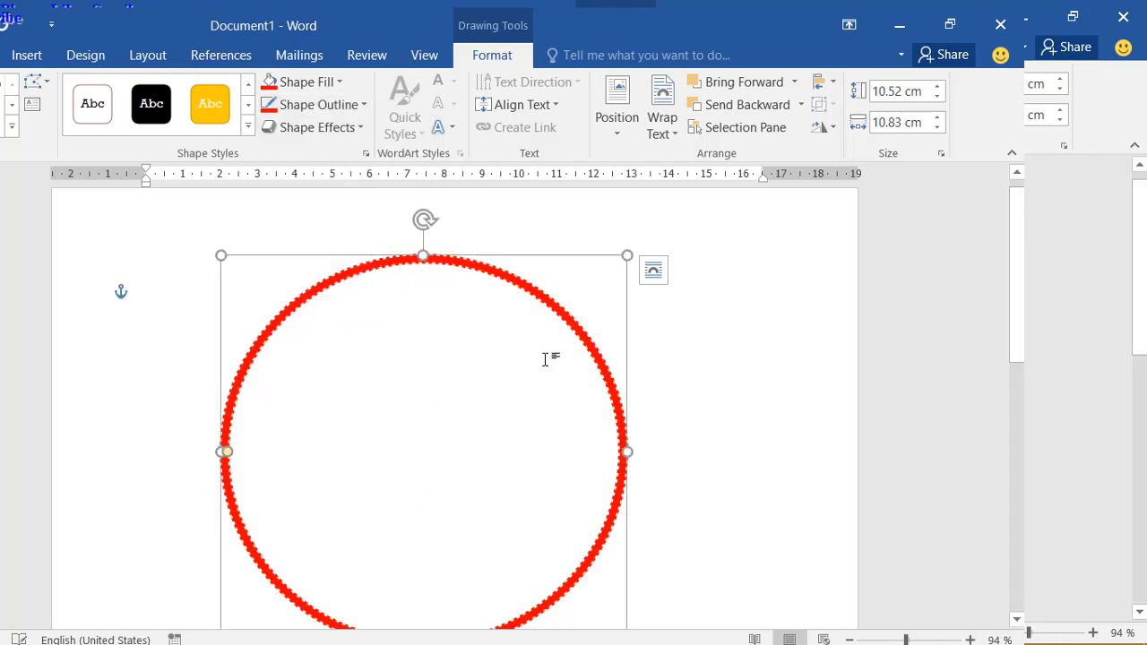
{"action": "left_click", "coordinate": [701, 394]}
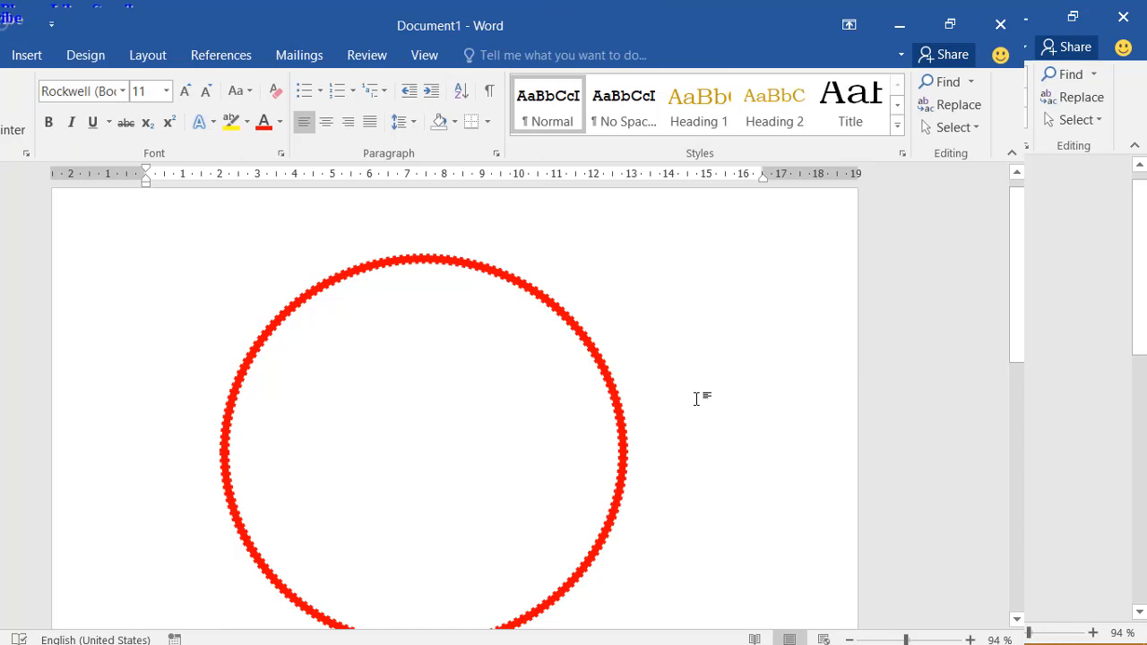
{"action": "key", "text": "BackSpace"}
Step: Draw an oval about 8.25 cm wide and 7.55 cm high and move it to the middle of the red ring
{"action": "scroll", "coordinate": [704, 409], "scroll_direction": "down", "scroll_amount": 1}
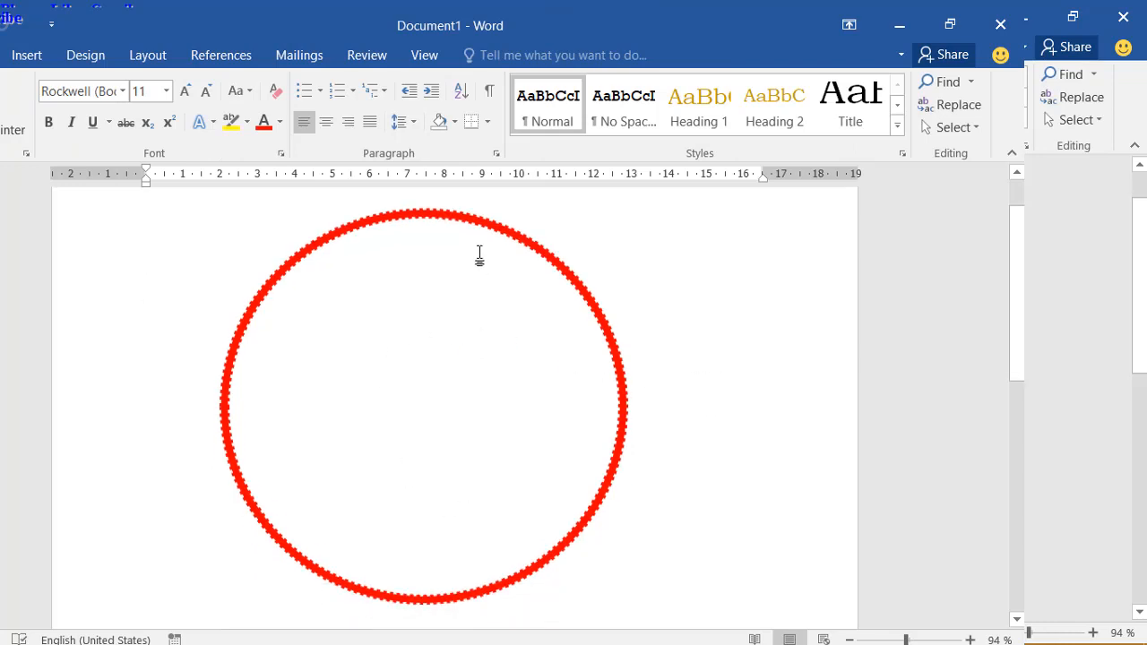
{"action": "left_click", "coordinate": [24, 54]}
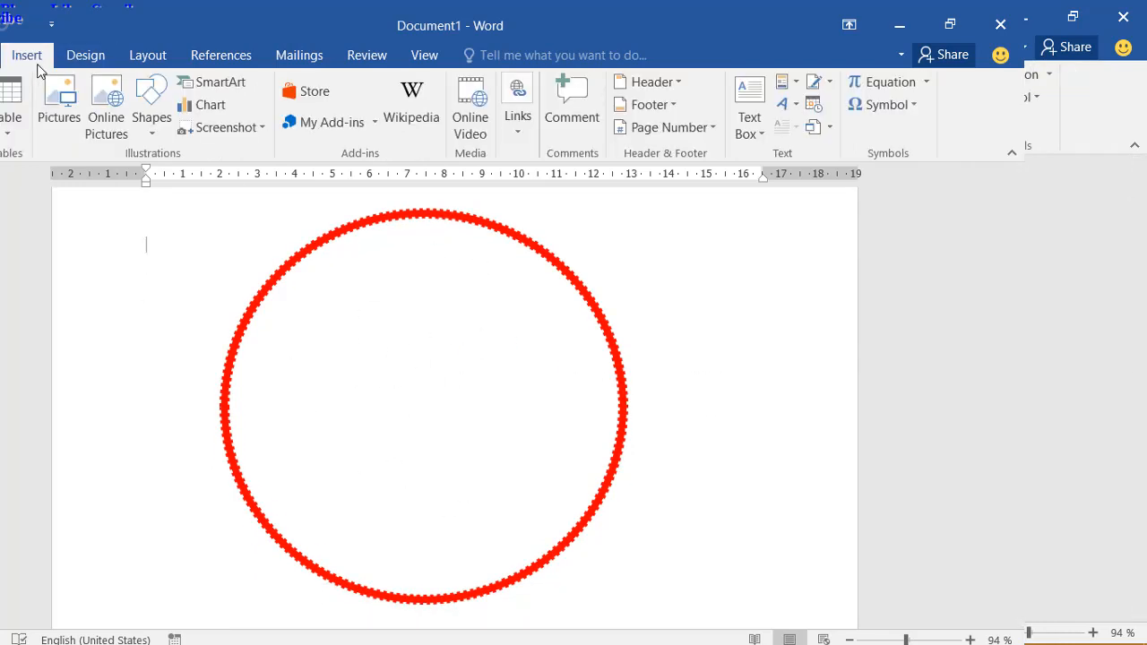
{"action": "left_click", "coordinate": [155, 134]}
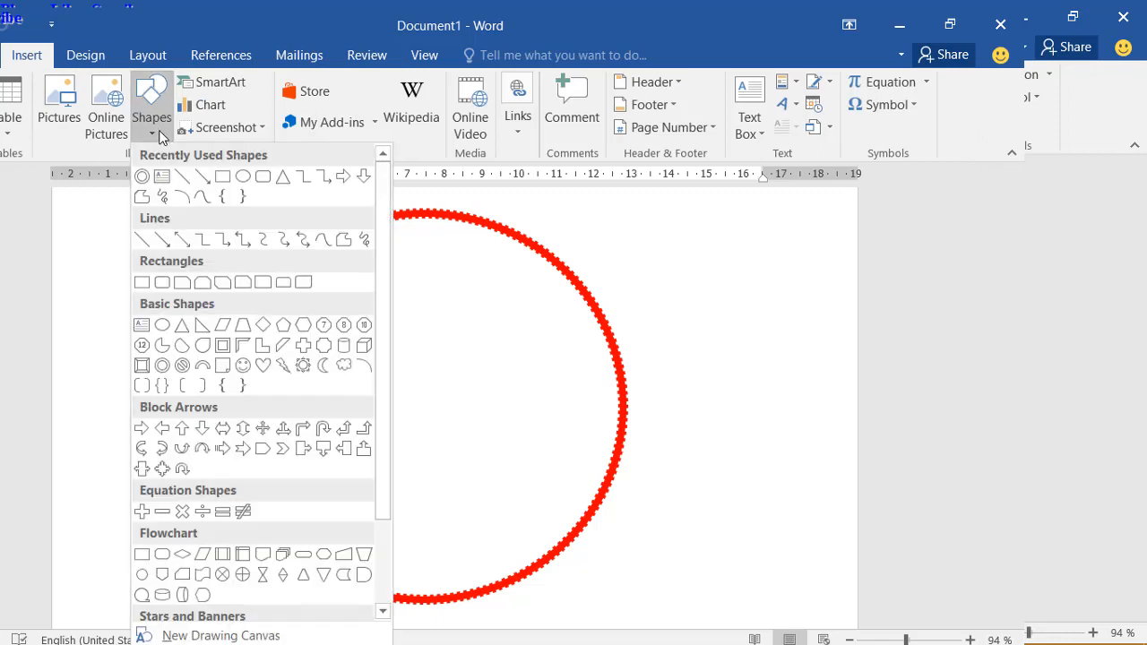
{"action": "left_click", "coordinate": [243, 175]}
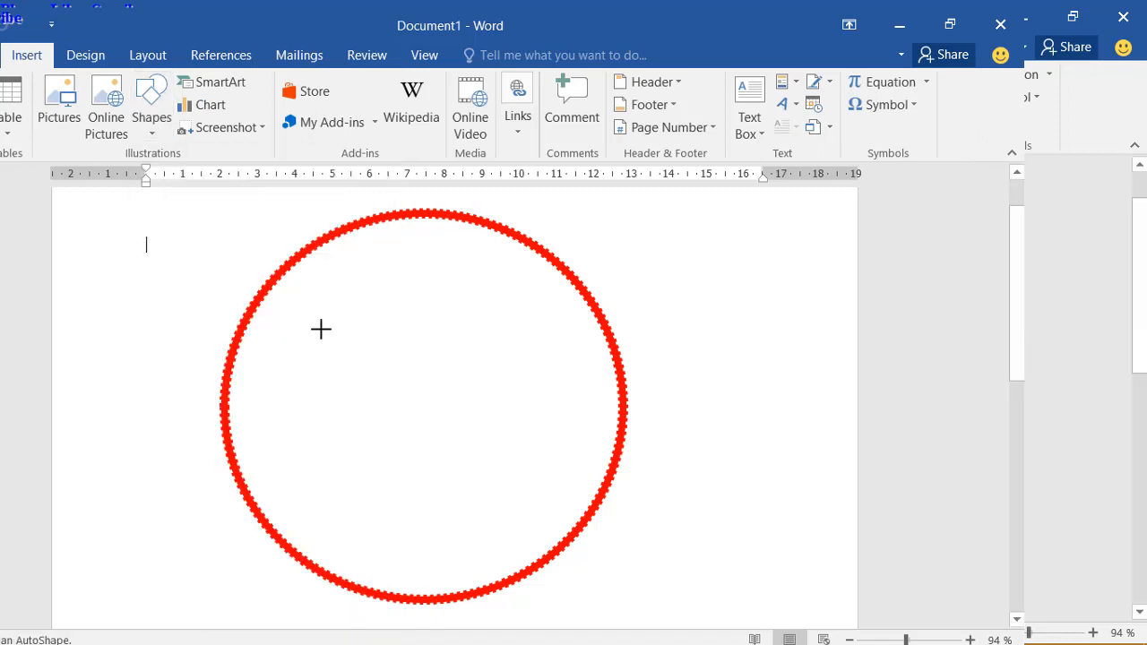
{"action": "mouse_move", "coordinate": [306, 292]}
{"action": "left_mouse_down"}
{"action": "mouse_move", "coordinate": [346, 410]}
{"action": "mouse_move", "coordinate": [615, 574]}
{"action": "left_mouse_up"}
{"action": "mouse_move", "coordinate": [474, 450]}
{"action": "left_mouse_down"}
{"action": "mouse_move", "coordinate": [445, 418]}
{"action": "mouse_move", "coordinate": [432, 424]}
{"action": "left_mouse_up"}
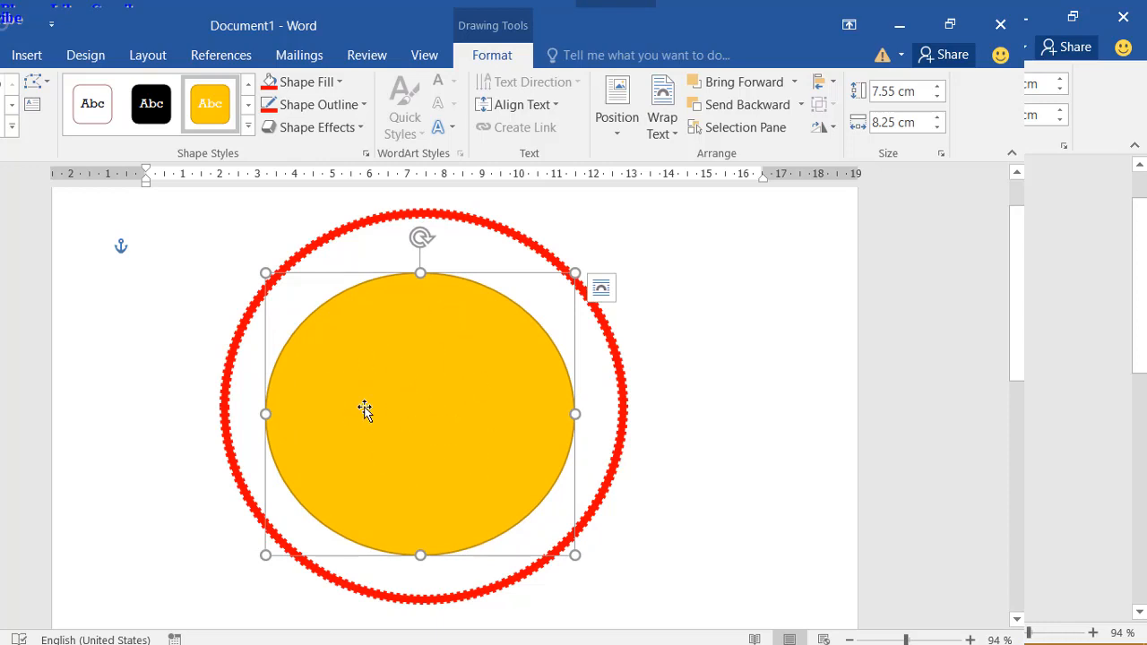
Step: Remove the inner oval's fill and give it a red outline with a weight of 3 pt
{"action": "left_click", "coordinate": [328, 81]}
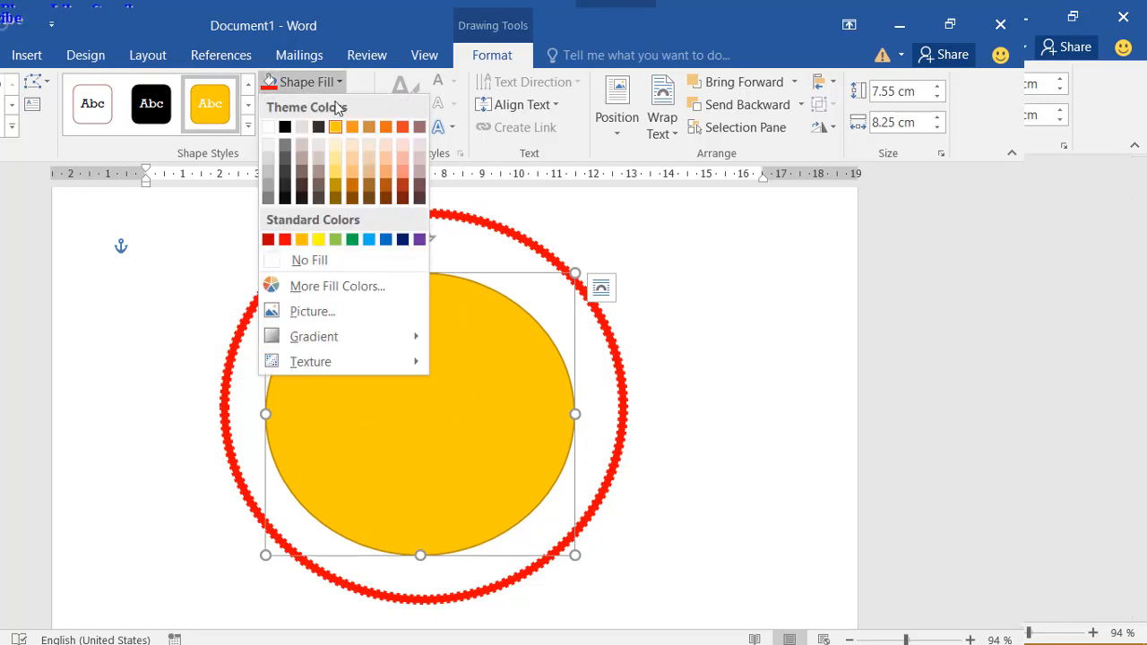
{"action": "left_click", "coordinate": [330, 261]}
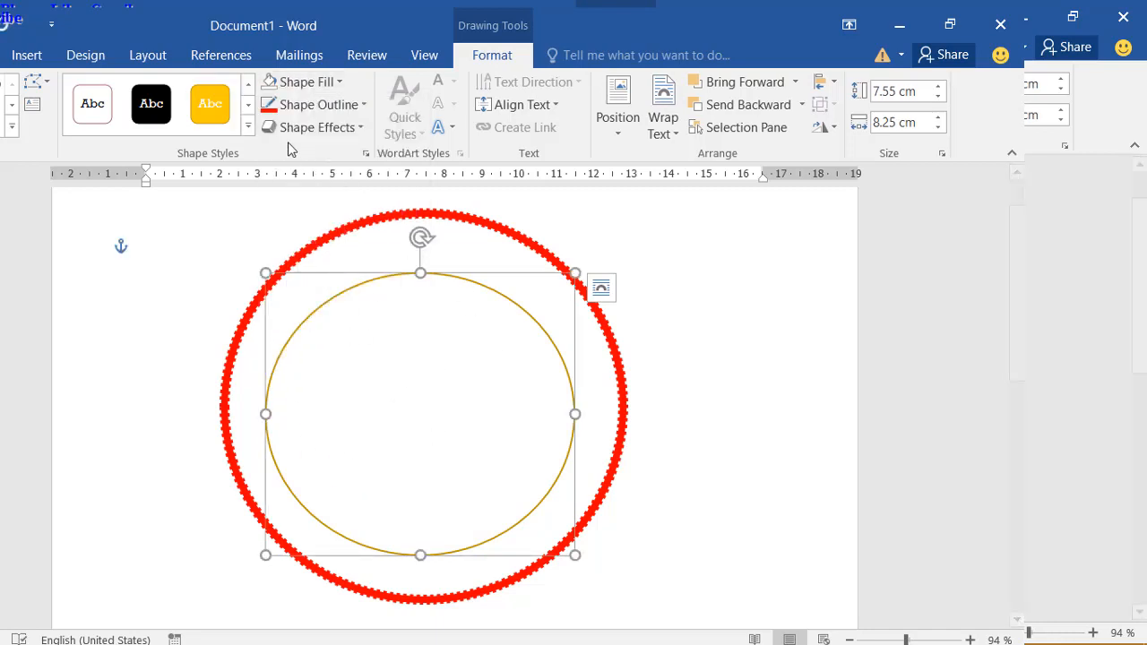
{"action": "left_click", "coordinate": [279, 112]}
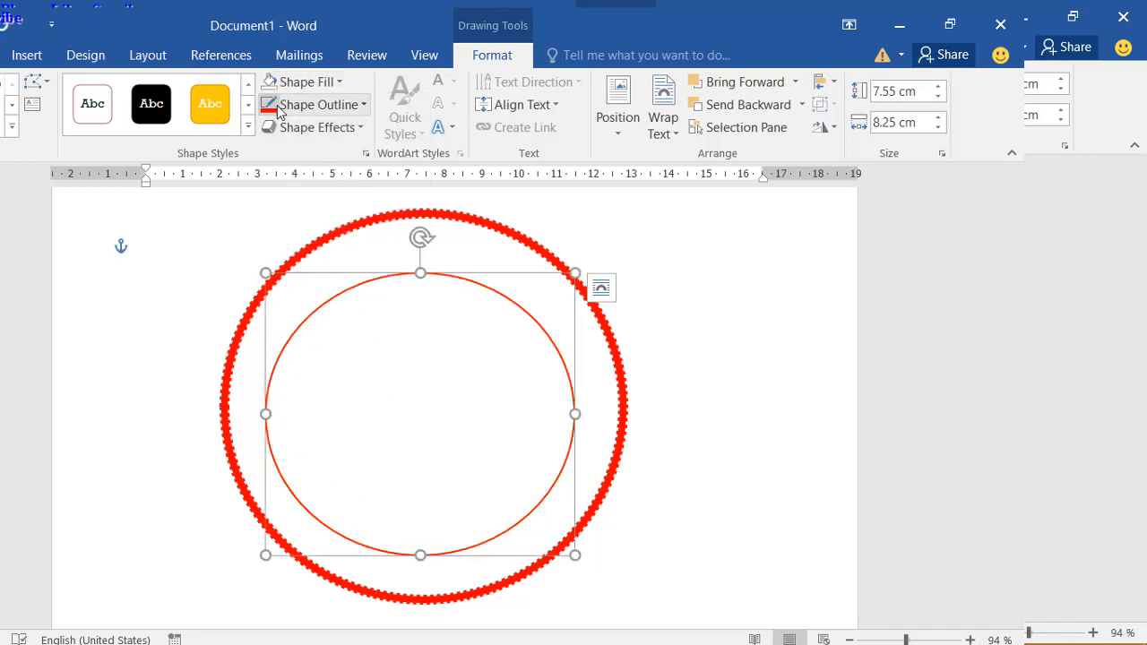
{"action": "left_click", "coordinate": [311, 106]}
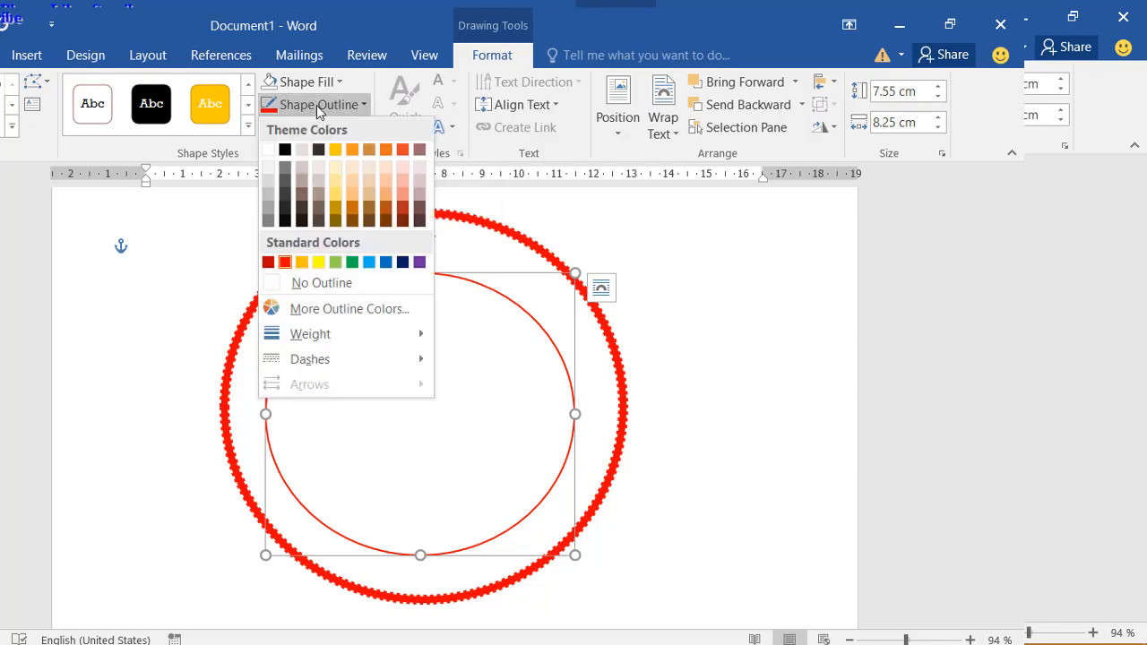
{"action": "mouse_move", "coordinate": [373, 340]}
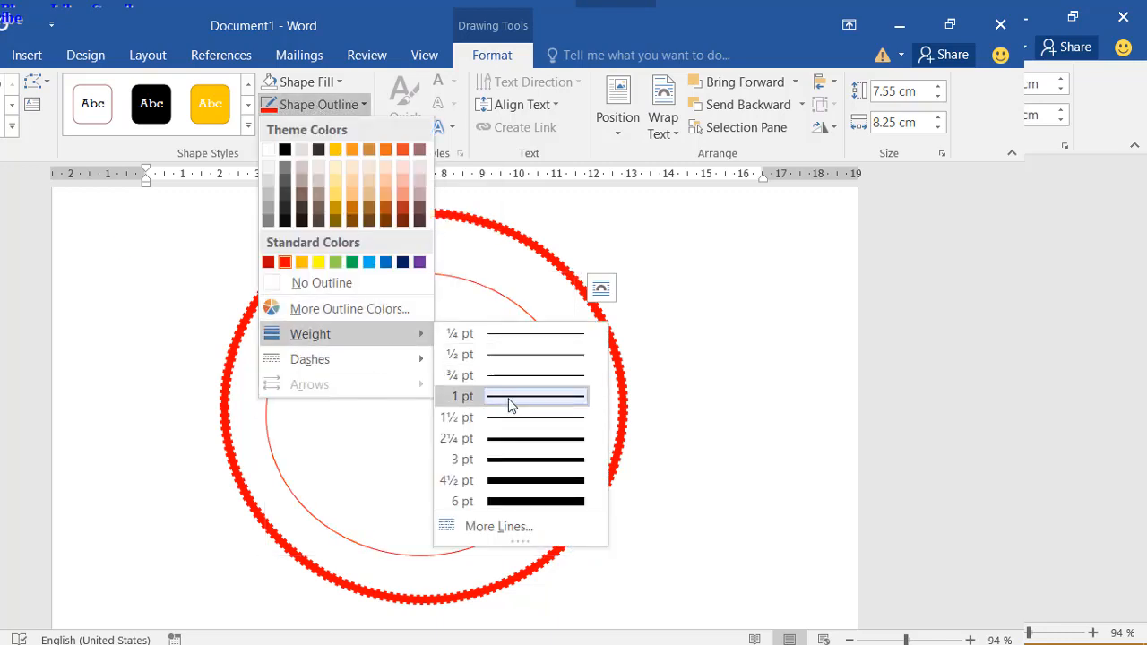
{"action": "left_click", "coordinate": [541, 460]}
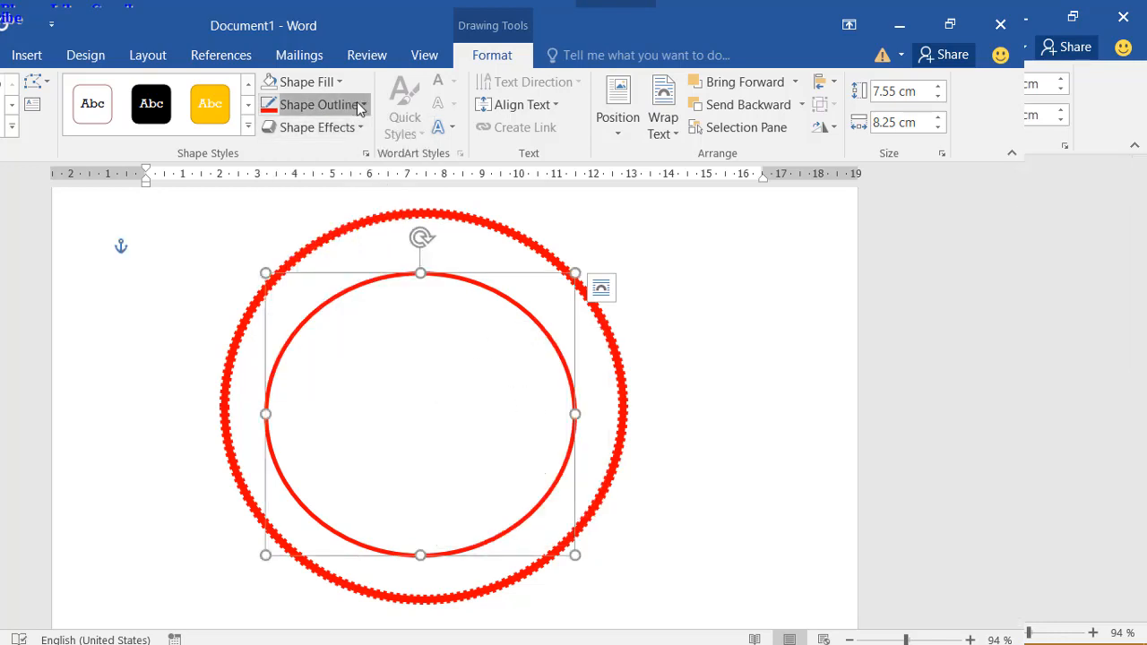
Step: Change the inner oval's red outline to the Dash style and deselect it
{"action": "left_click", "coordinate": [314, 105]}
{"action": "mouse_move", "coordinate": [321, 368]}
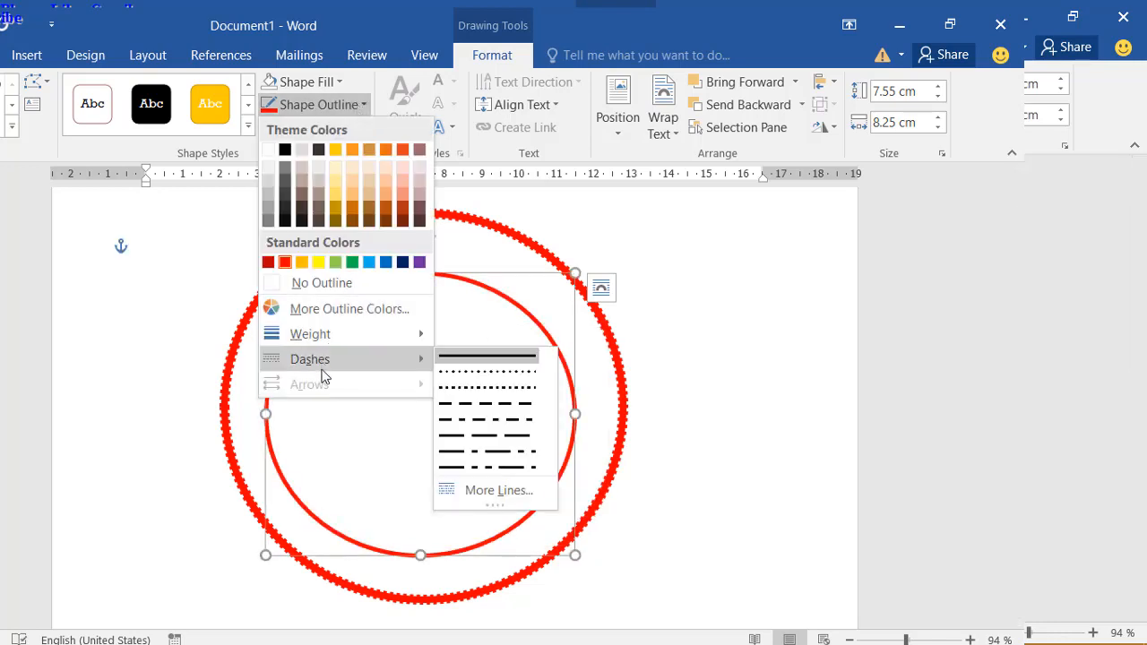
{"action": "left_click", "coordinate": [467, 402]}
{"action": "left_click", "coordinate": [540, 389]}
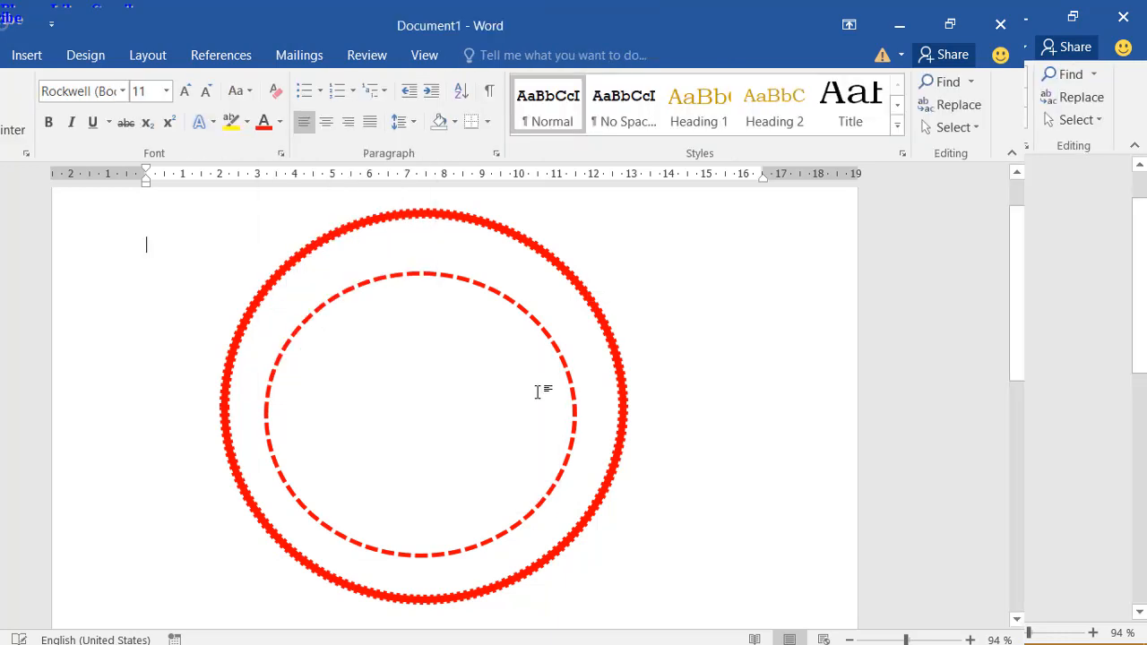
Step: Nudge the dashed inner oval slightly right and up to centre it within the outer ring, and deselect it
{"action": "left_click", "coordinate": [563, 370]}
{"action": "key", "text": "Right"}
{"action": "key", "text": "Right"}
{"action": "key", "text": "Right"}
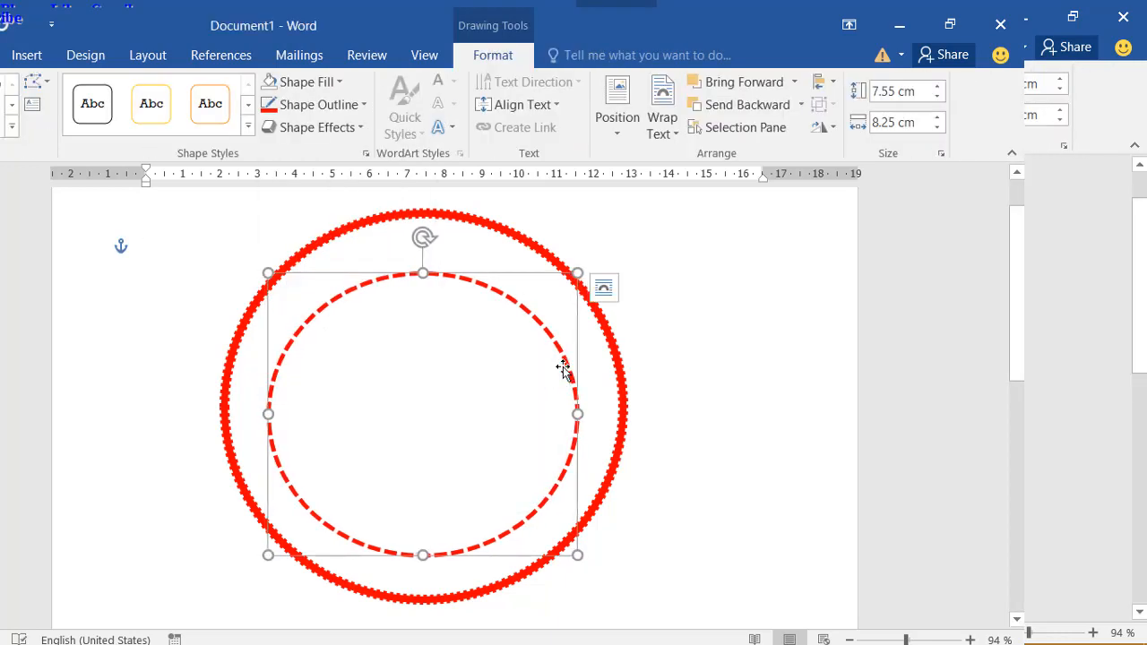
{"action": "key", "text": "Left"}
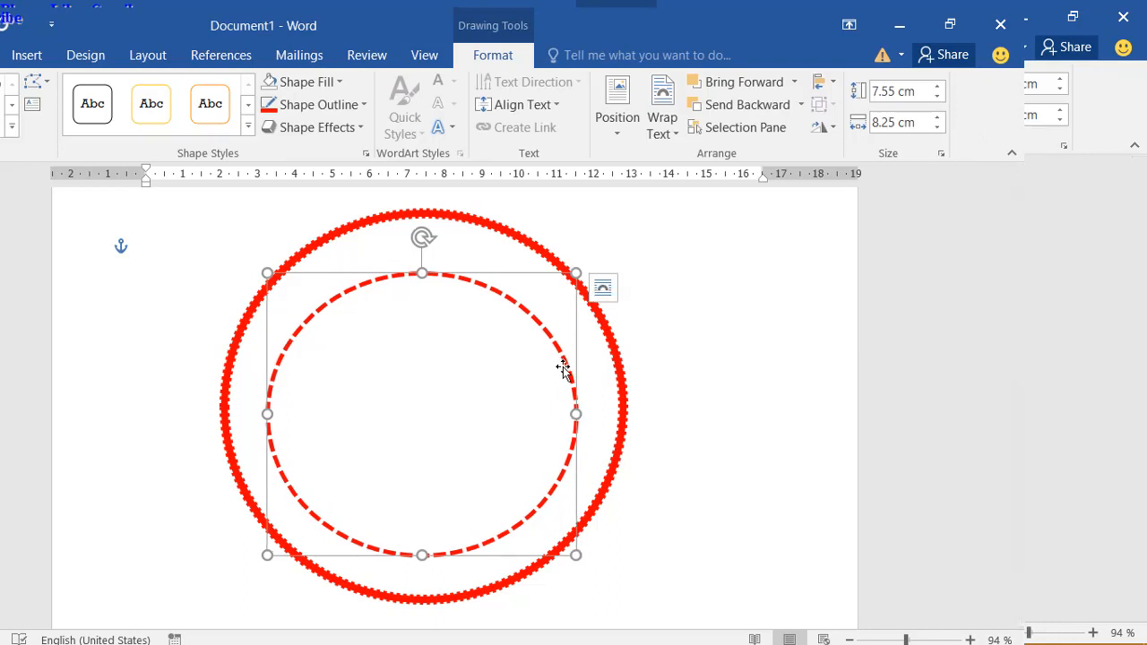
{"action": "key", "text": "Left"}
{"action": "key", "text": "Up"}
{"action": "key", "text": "Up"}
{"action": "key", "text": "Up"}
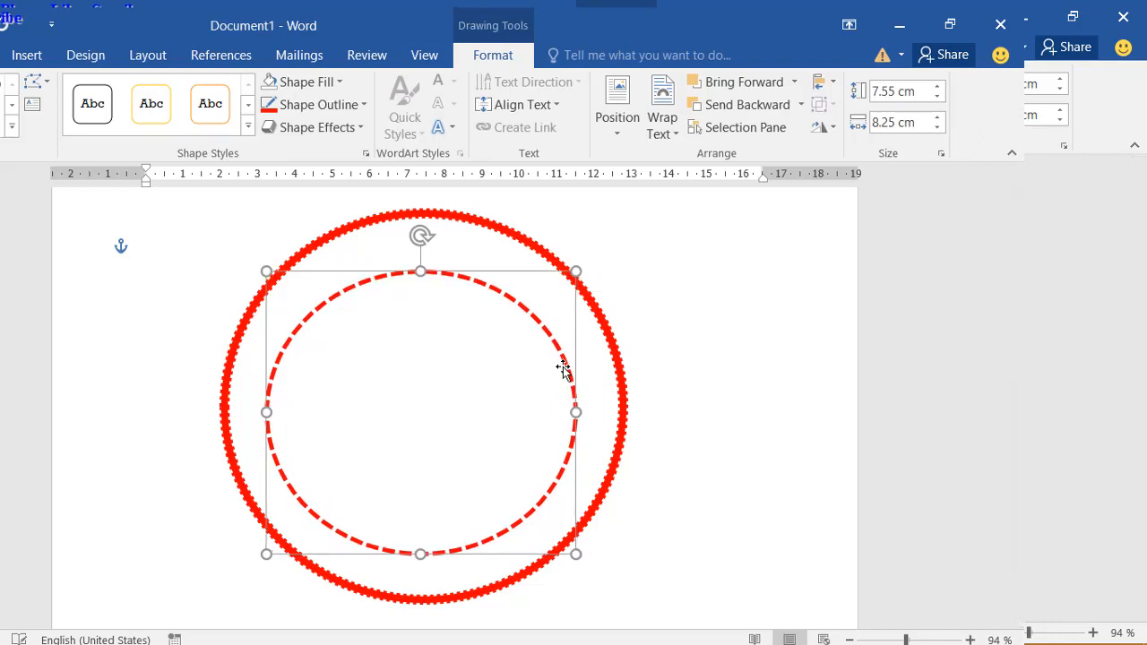
{"action": "left_click", "coordinate": [641, 377]}
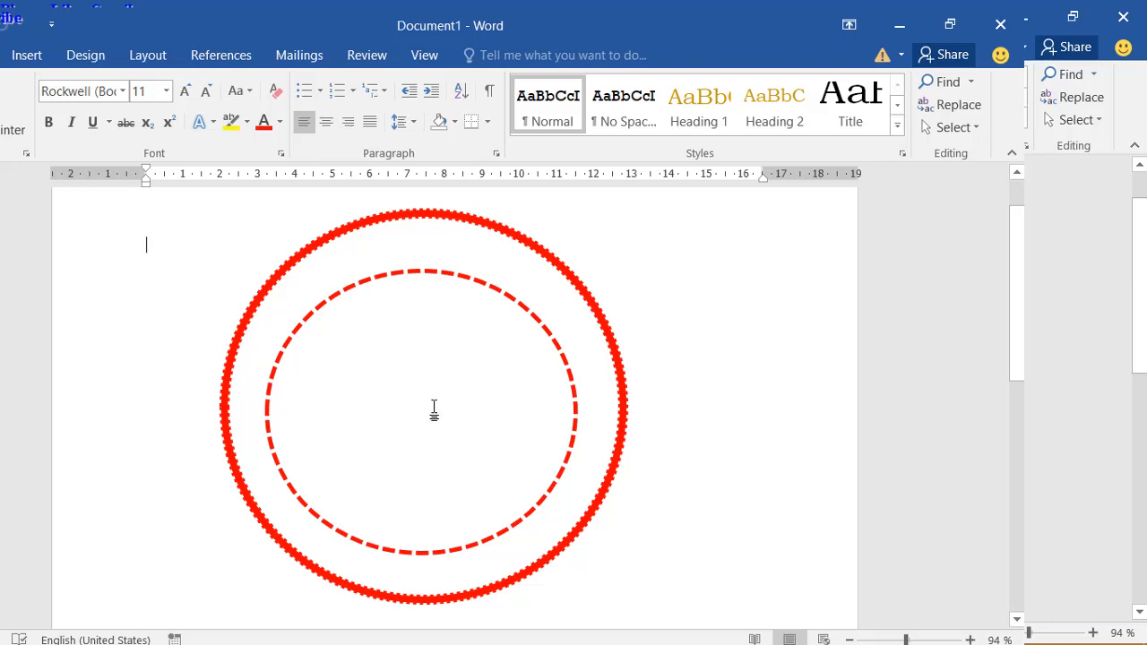
Step: Insert WordArt in the plain black style and set its text fill to standard dark blue
{"action": "left_click", "coordinate": [27, 54]}
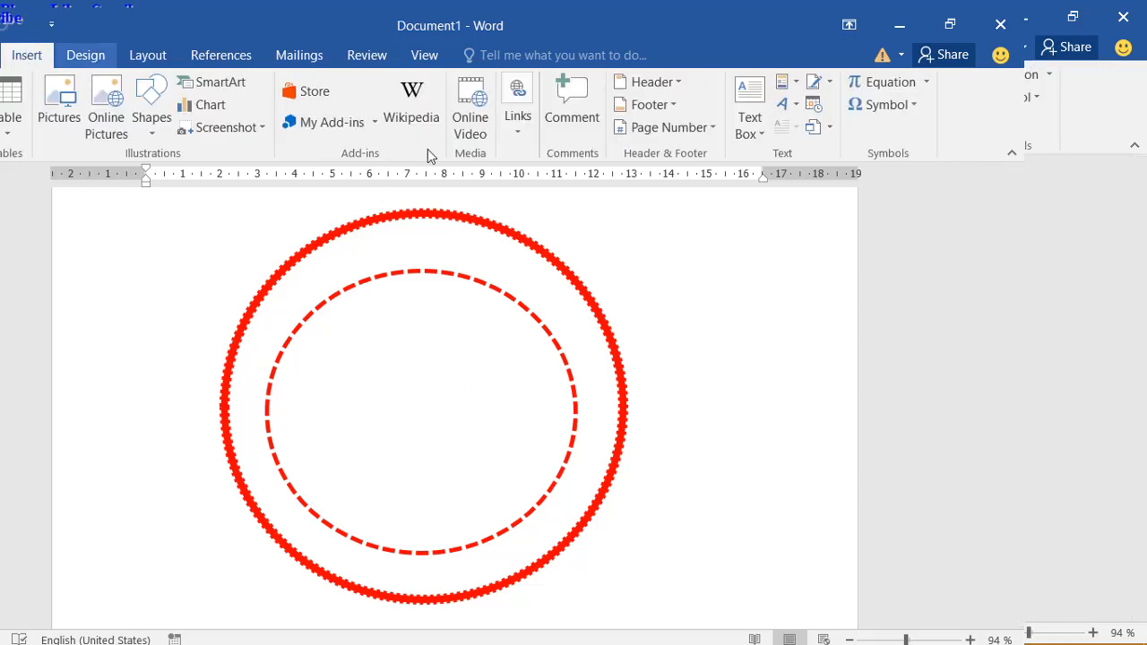
{"action": "left_click", "coordinate": [797, 105]}
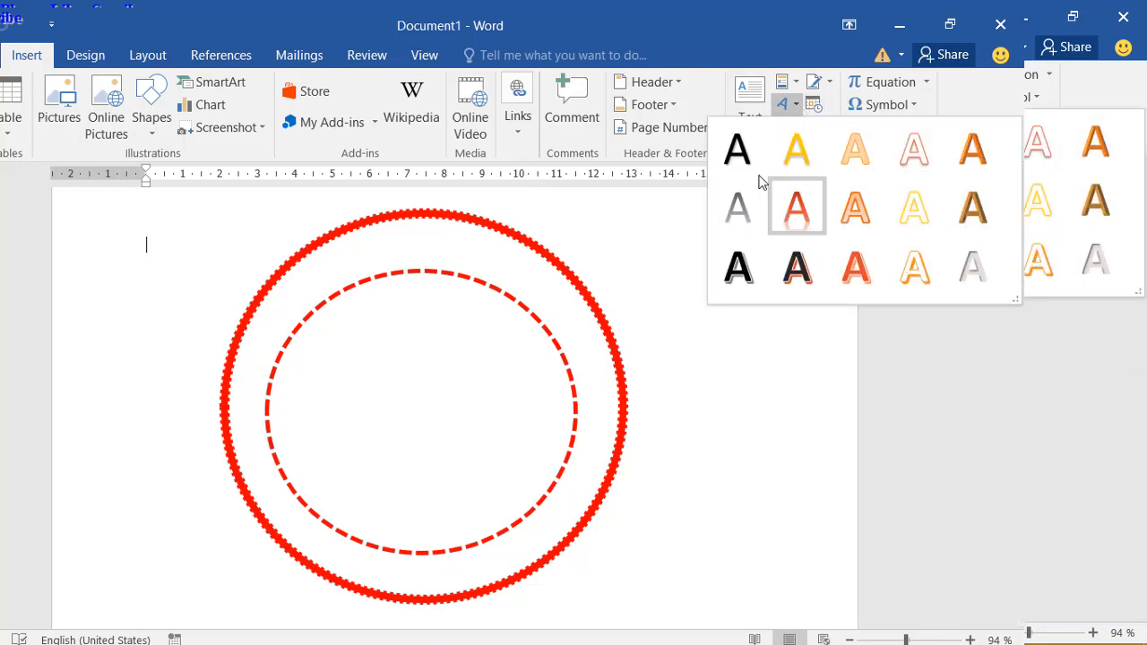
{"action": "left_click", "coordinate": [738, 154]}
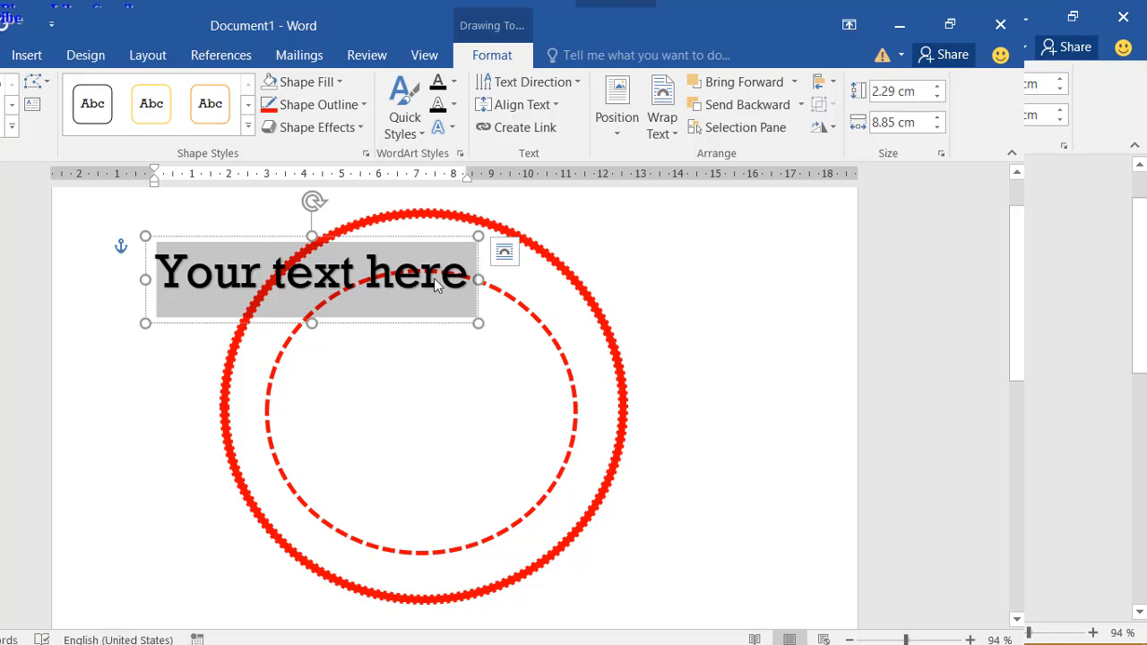
{"action": "left_click", "coordinate": [455, 82]}
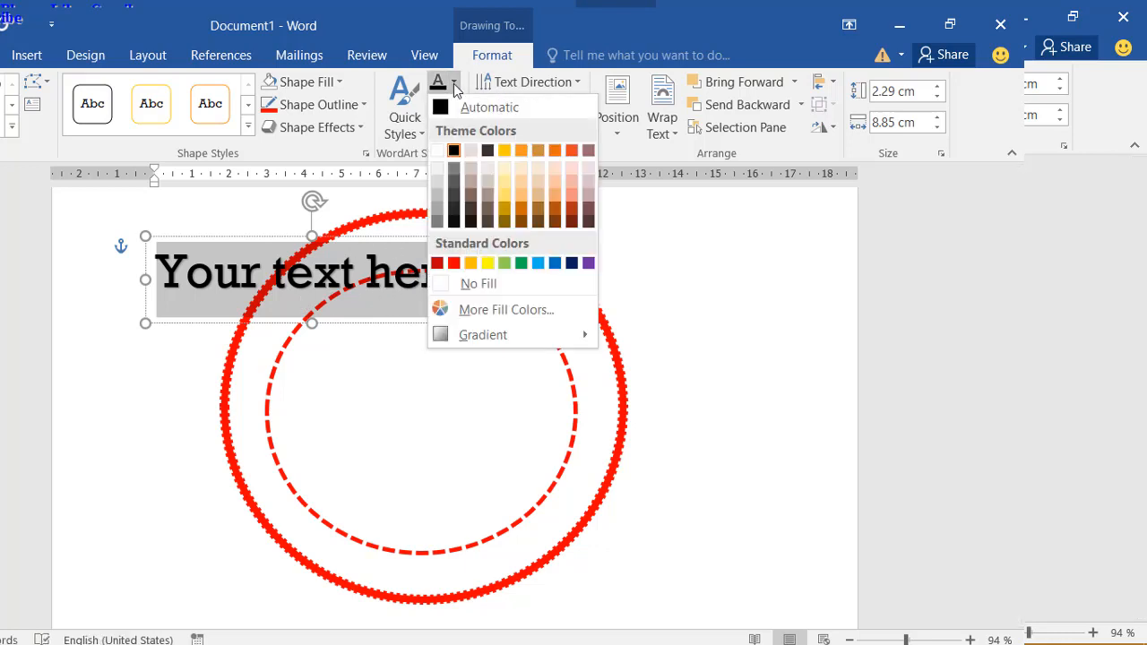
{"action": "left_click", "coordinate": [573, 264]}
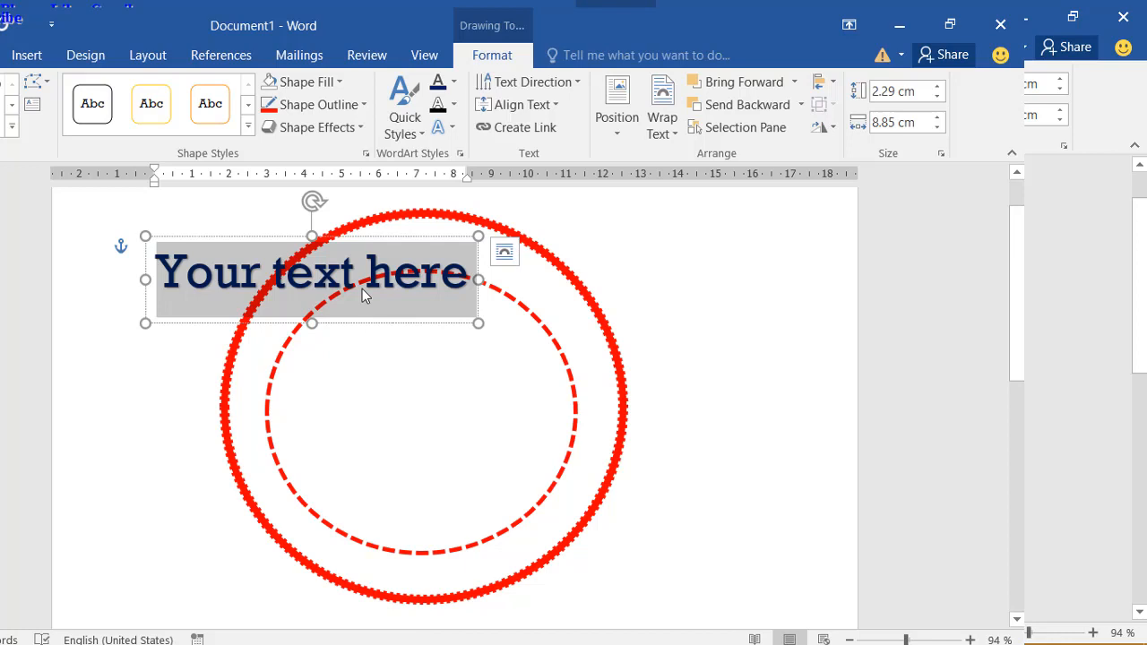
Step: Replace the WordArt placeholder with the text UNIVERSITY OF LIBERIA and select its frame
{"action": "type", "text": "UI"}
{"action": "key", "text": "BackSpace"}
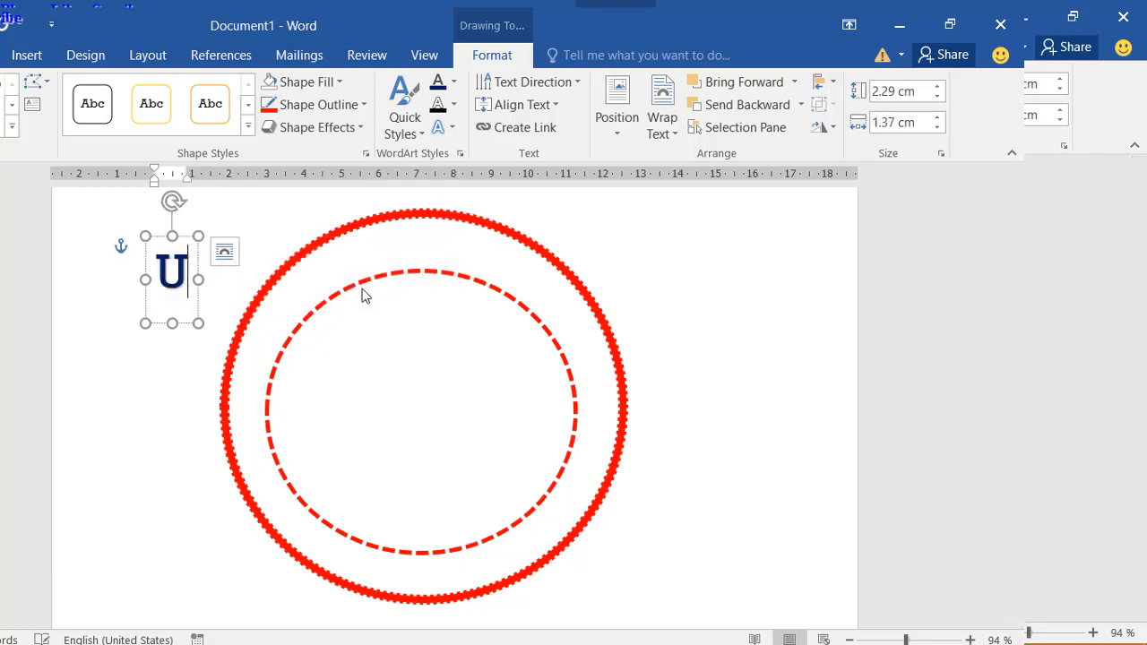
{"action": "type", "text": "NIVRSITY"}
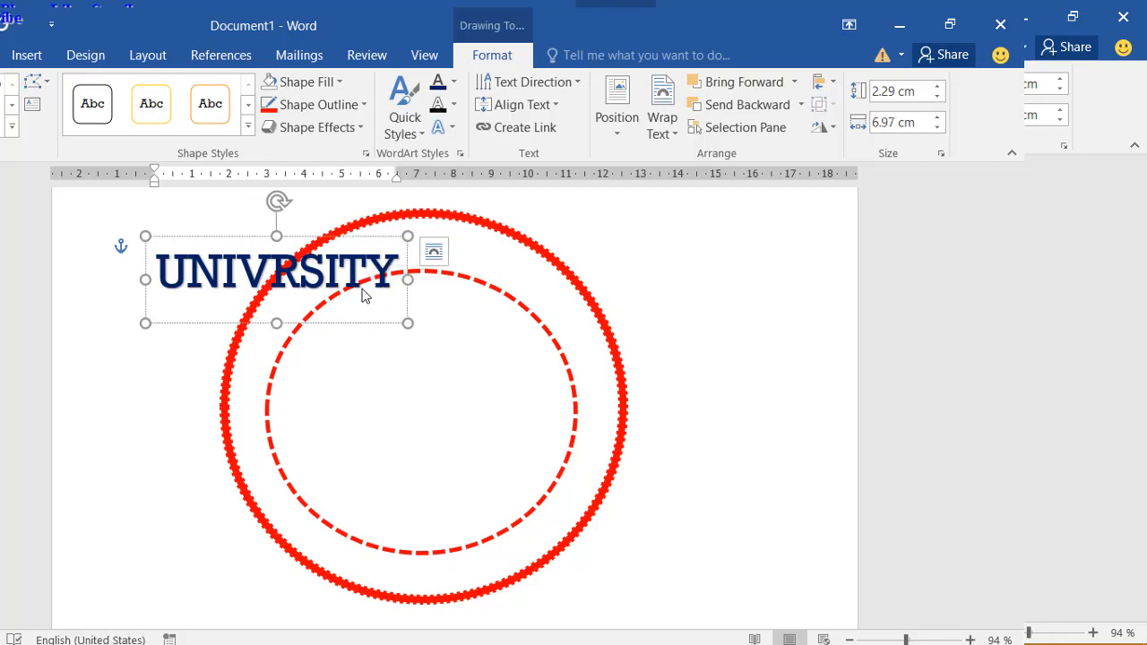
{"action": "left_click", "coordinate": [252, 272]}
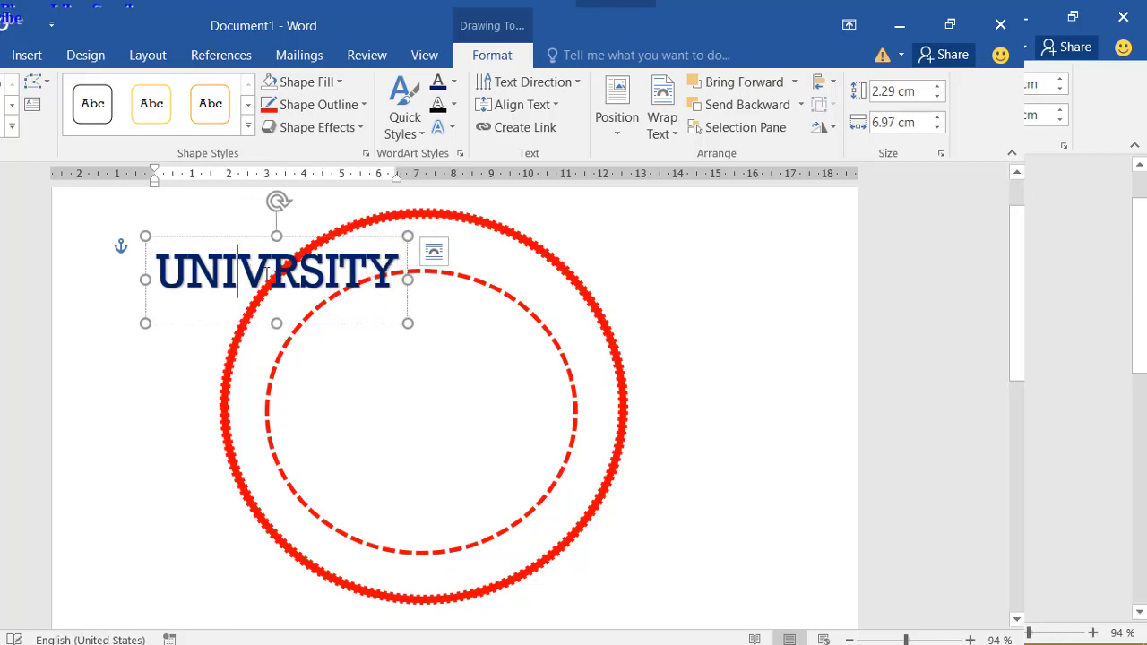
{"action": "type", "text": "ERSITY"}
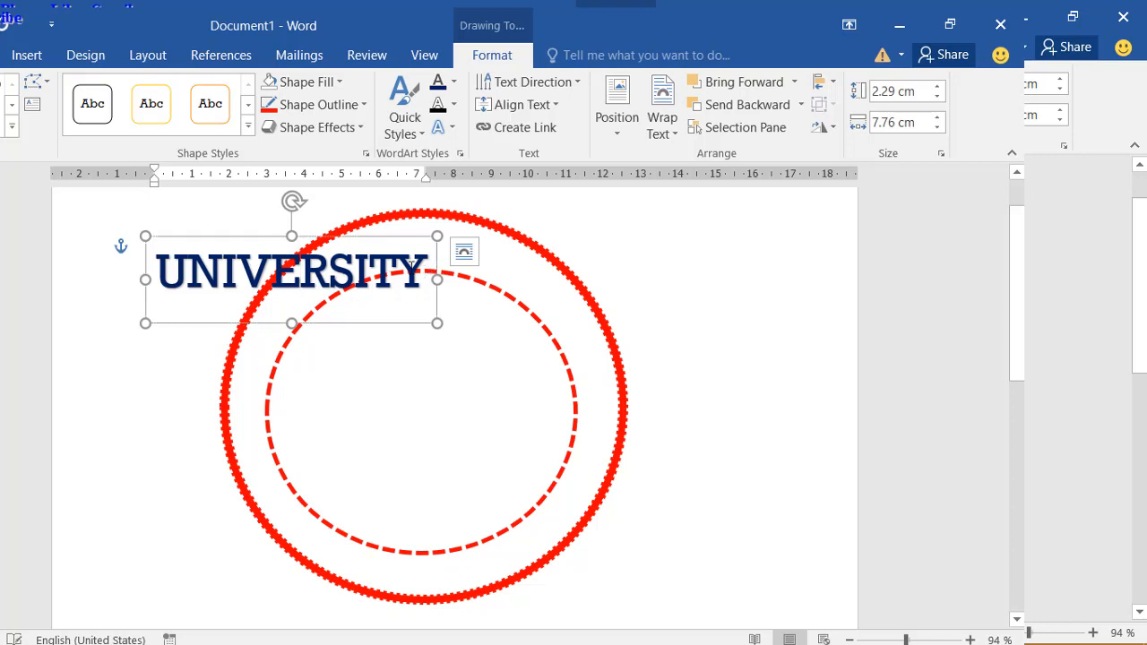
{"action": "type", "text": " O"}
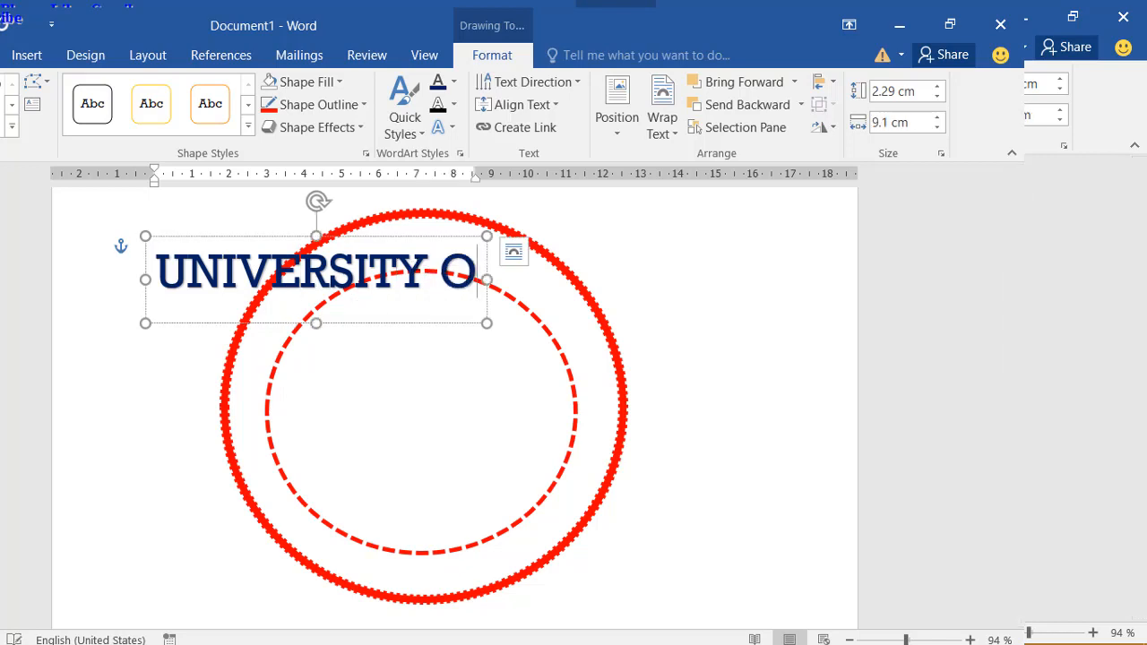
{"action": "type", "text": "F LIBERIA"}
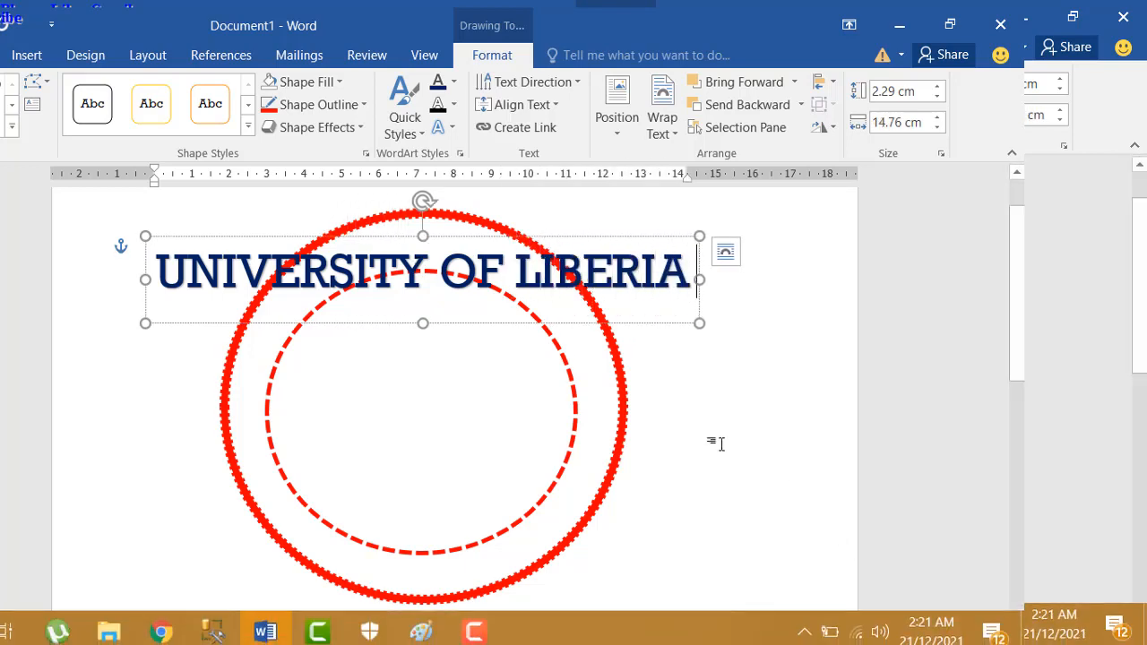
{"action": "left_click", "coordinate": [570, 329]}
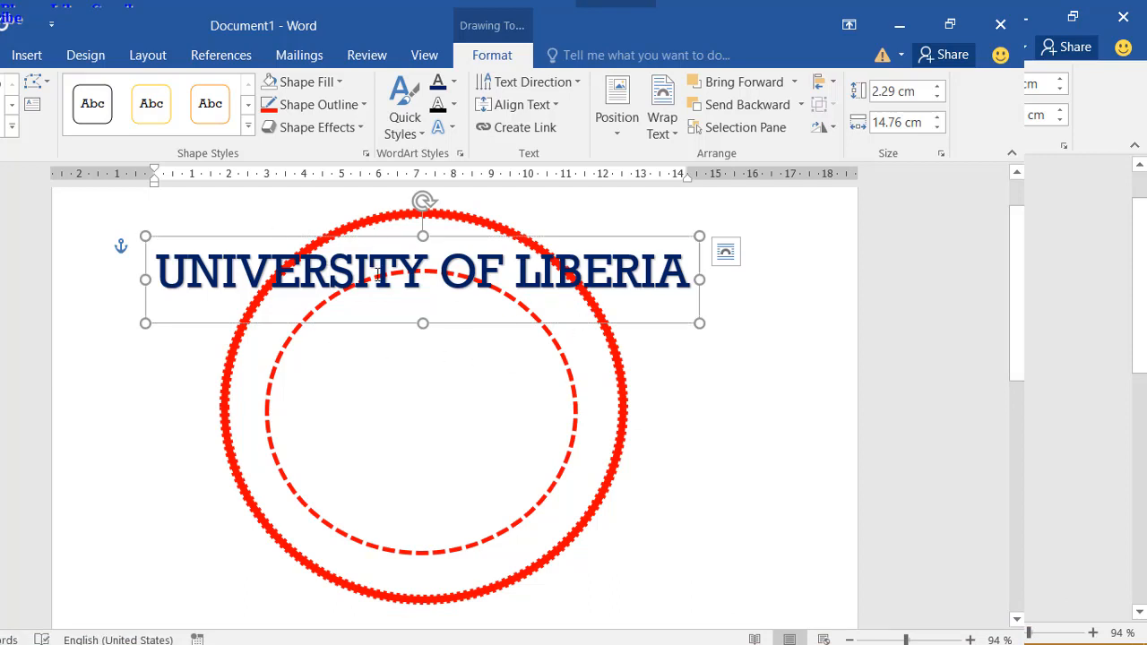
Step: Set the font of the UNIVERSITY OF LIBERIA WordArt to Calibri
{"action": "left_click", "coordinate": [0, 55]}
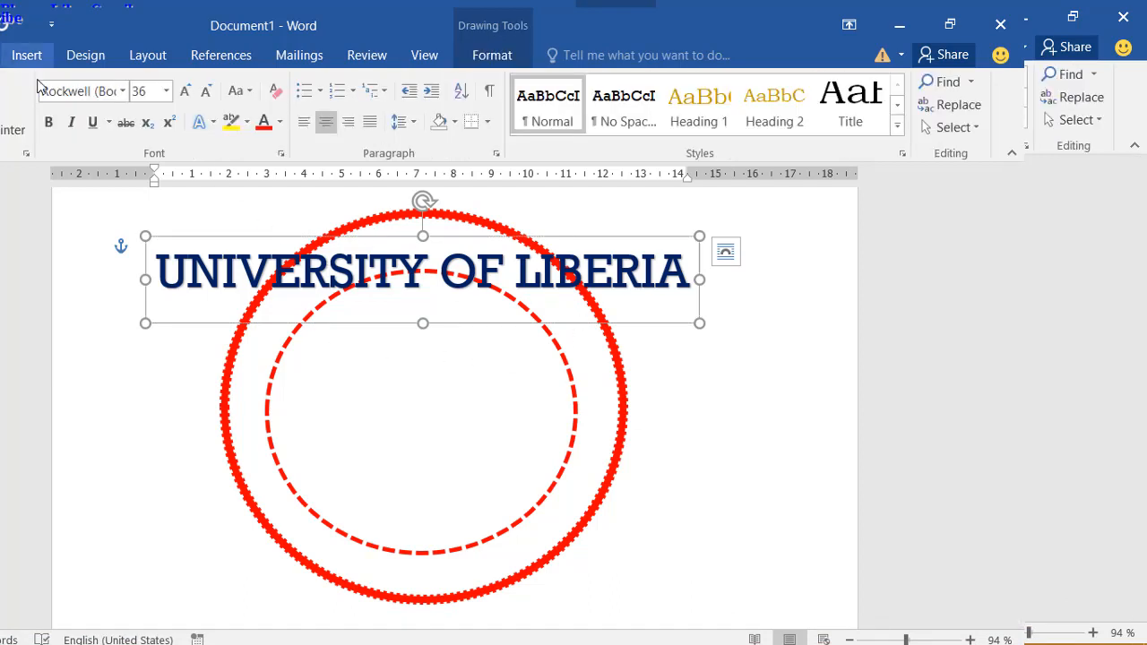
{"action": "left_click", "coordinate": [122, 91]}
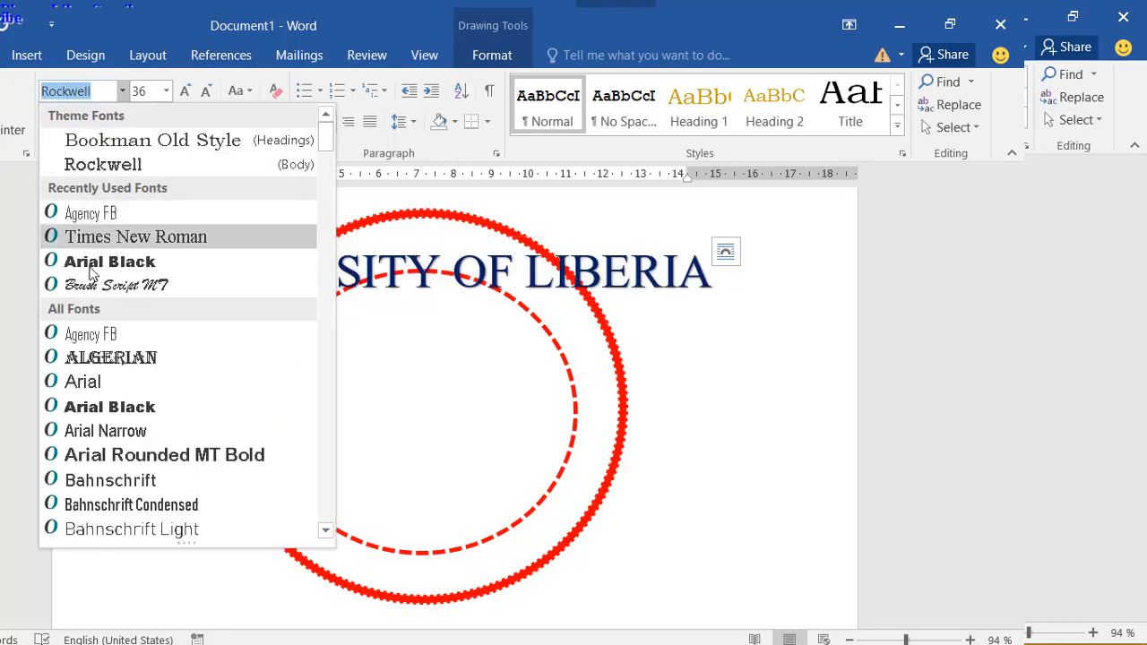
{"action": "scroll", "coordinate": [90, 359], "scroll_direction": "down", "scroll_amount": 2}
{"action": "scroll", "coordinate": [87, 349], "scroll_direction": "up", "scroll_amount": 2}
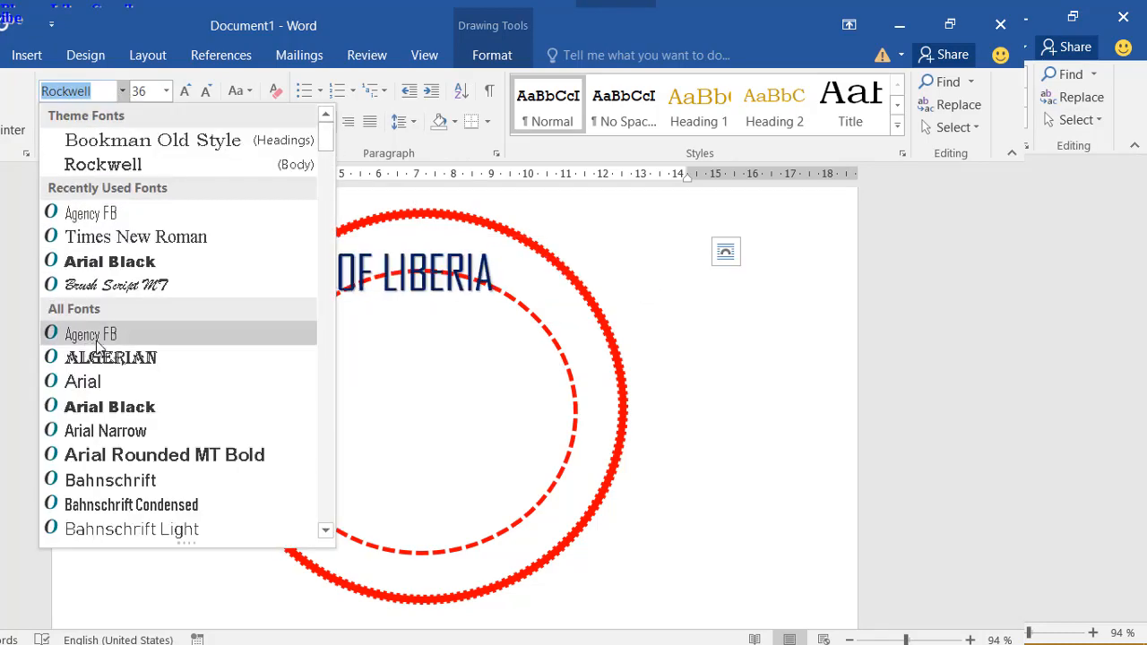
{"action": "scroll", "coordinate": [116, 331], "scroll_direction": "down", "scroll_amount": 10}
{"action": "scroll", "coordinate": [143, 325], "scroll_direction": "down", "scroll_amount": 4}
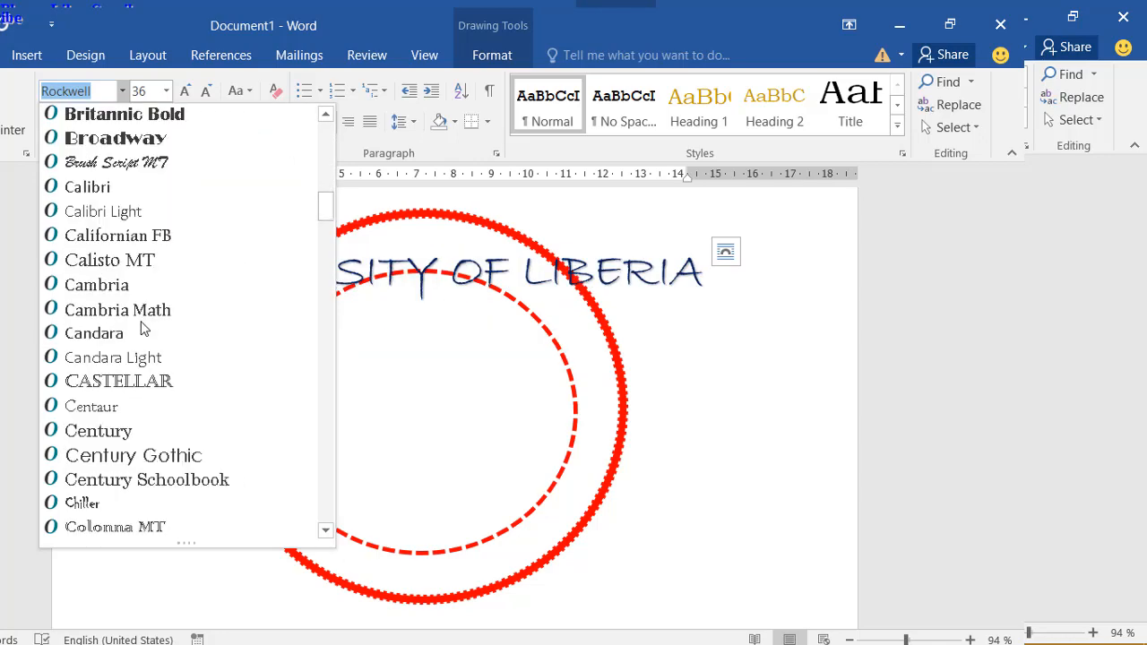
{"action": "scroll", "coordinate": [146, 328], "scroll_direction": "up", "scroll_amount": 1}
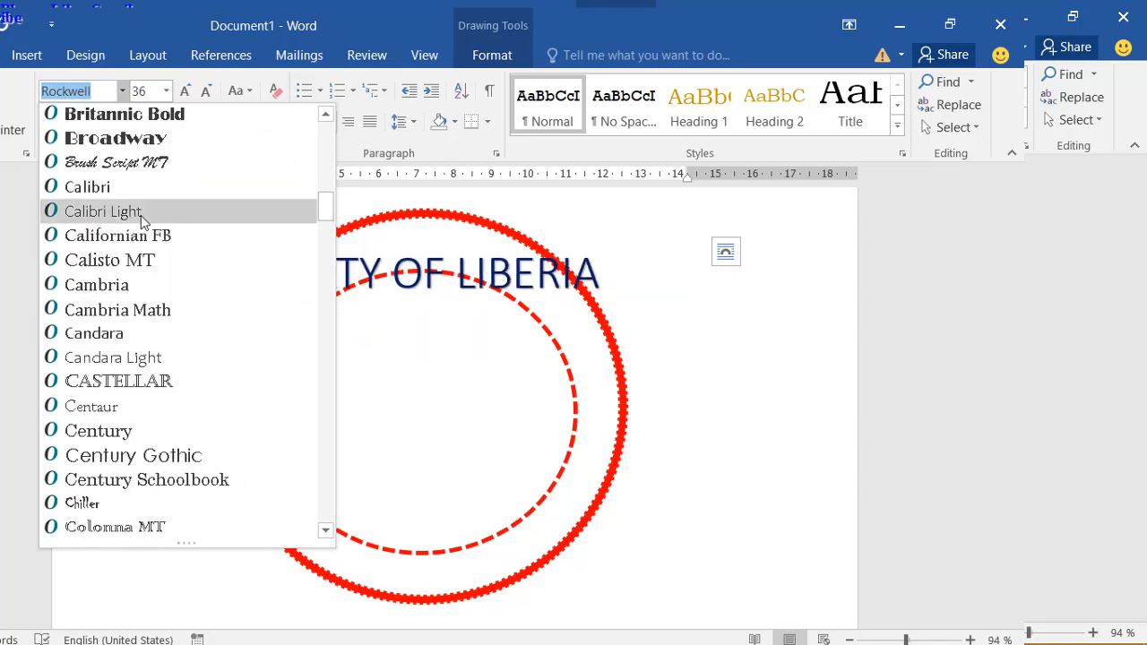
{"action": "left_click", "coordinate": [151, 186]}
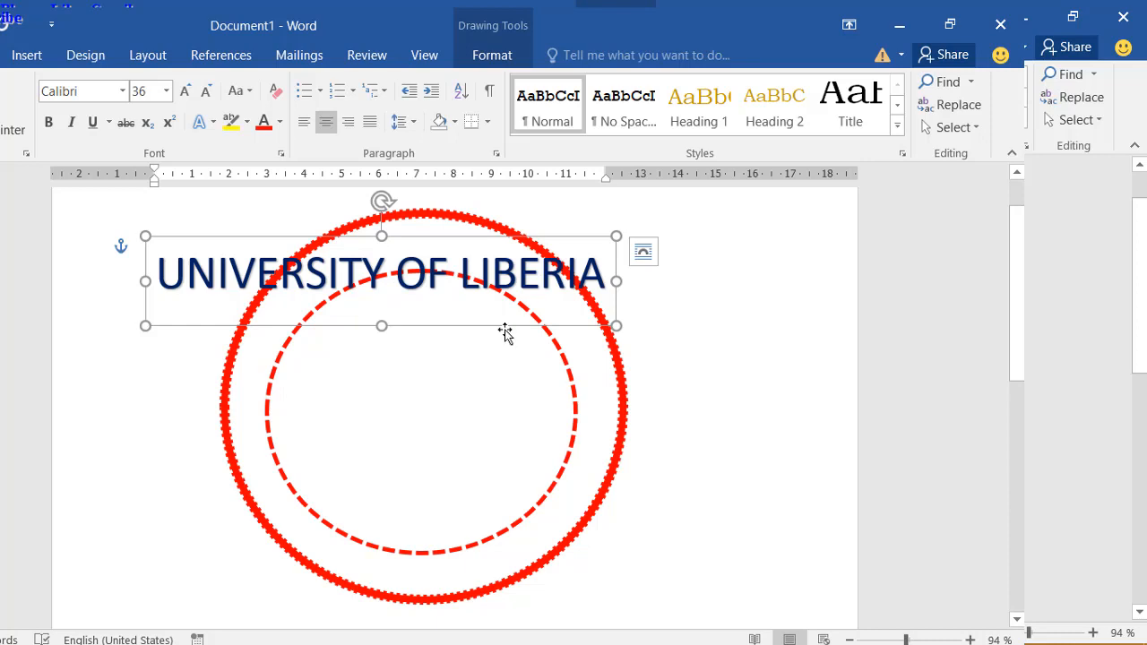
Step: Apply the upward-arch Follow Path transform to the UNIVERSITY OF LIBERIA WordArt
{"action": "left_click", "coordinate": [492, 58]}
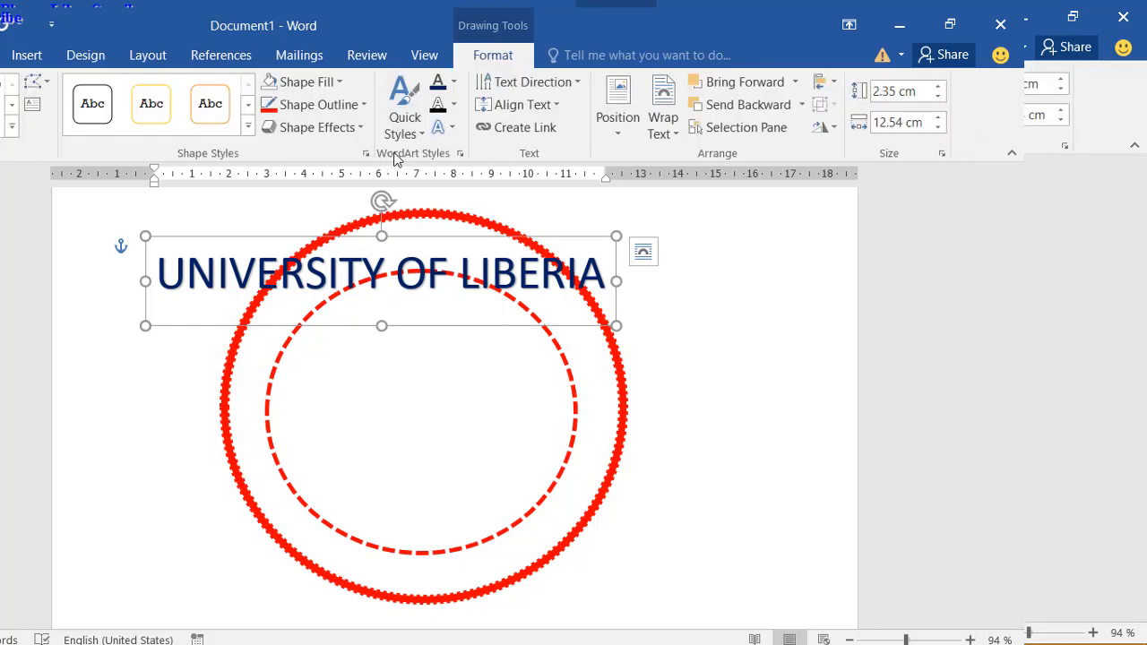
{"action": "left_click", "coordinate": [453, 134]}
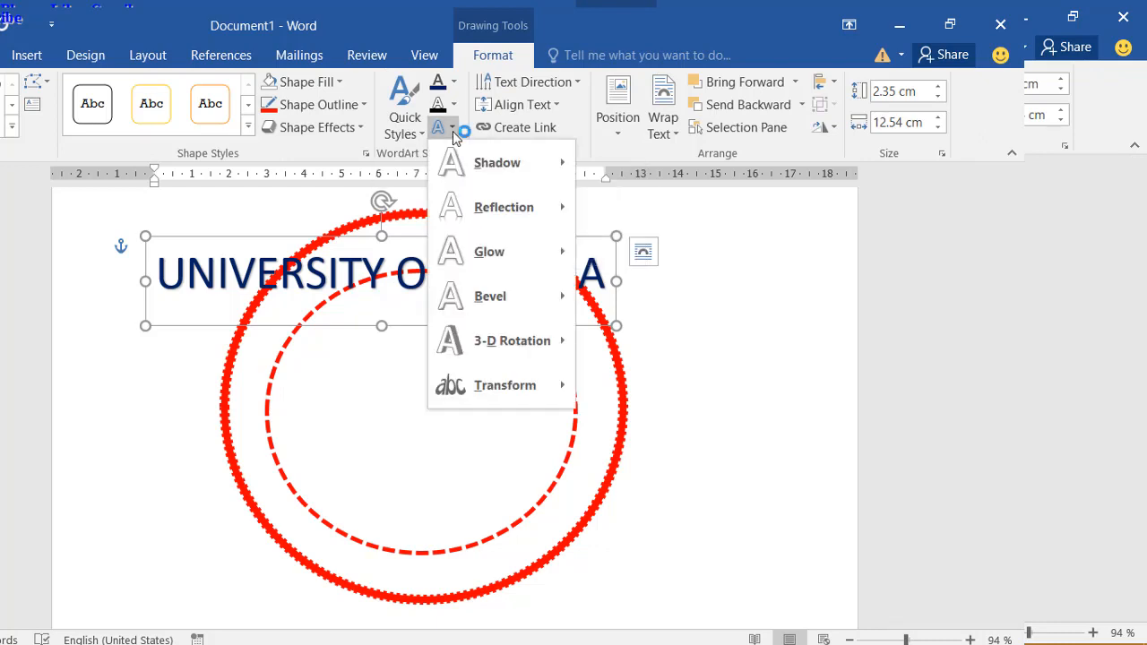
{"action": "mouse_move", "coordinate": [474, 395]}
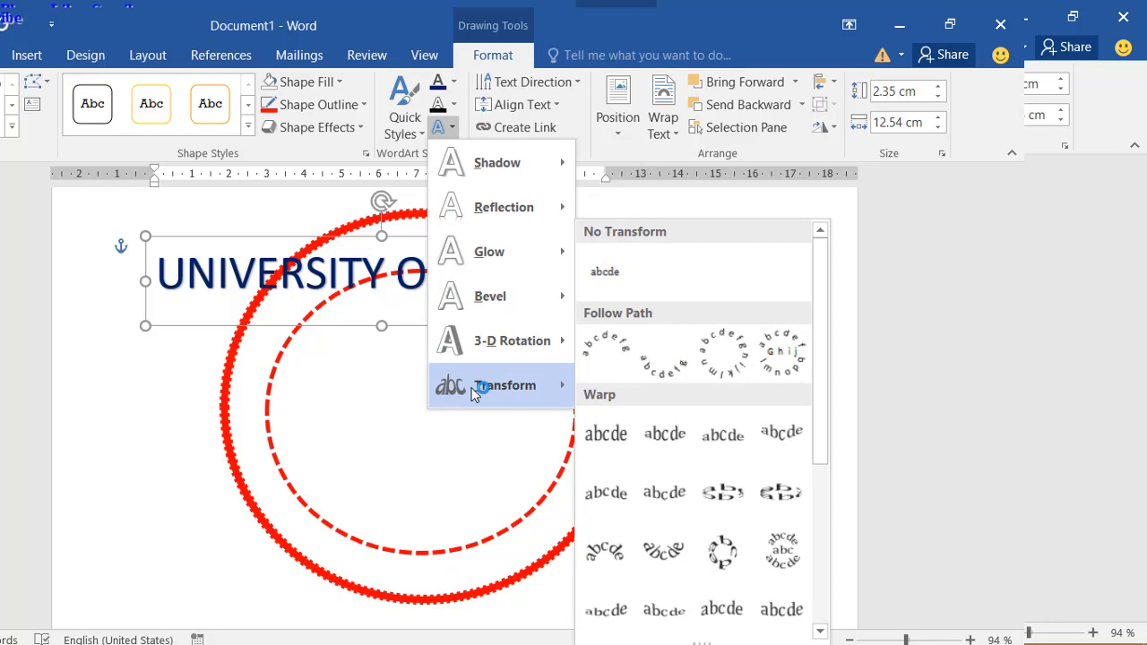
{"action": "left_click", "coordinate": [610, 350]}
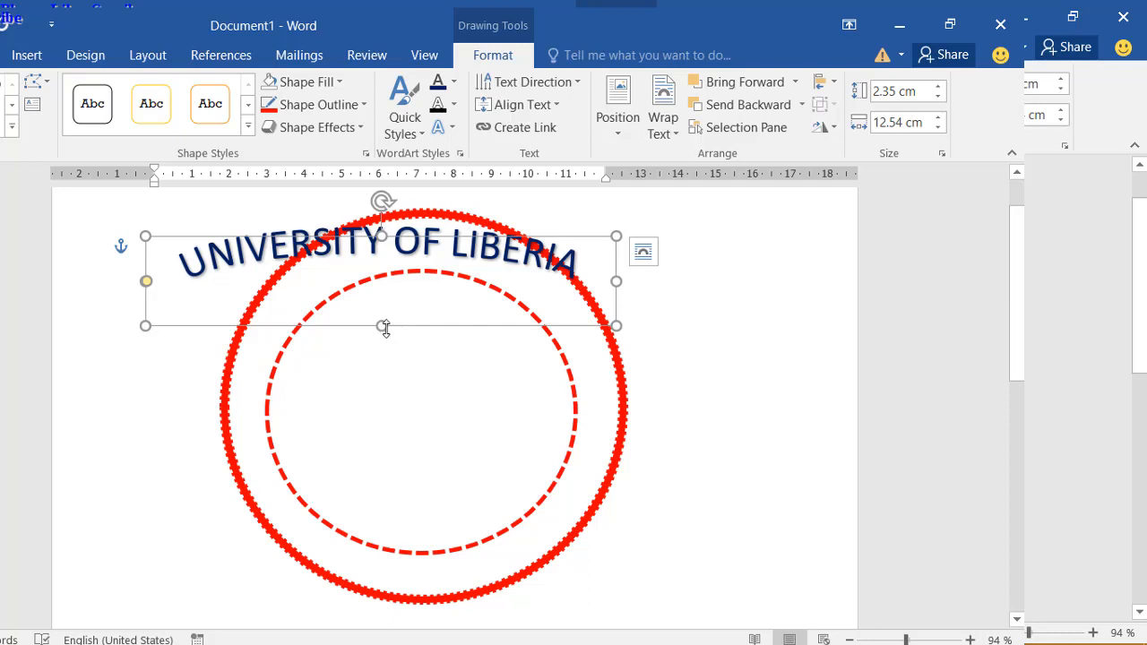
Step: Resize the arched text's frame to about 10.43 cm high and 10.79 cm wide, placing the text between the two rings
{"action": "left_click_drag", "start_coordinate": [384, 326], "coordinate": [338, 561]}
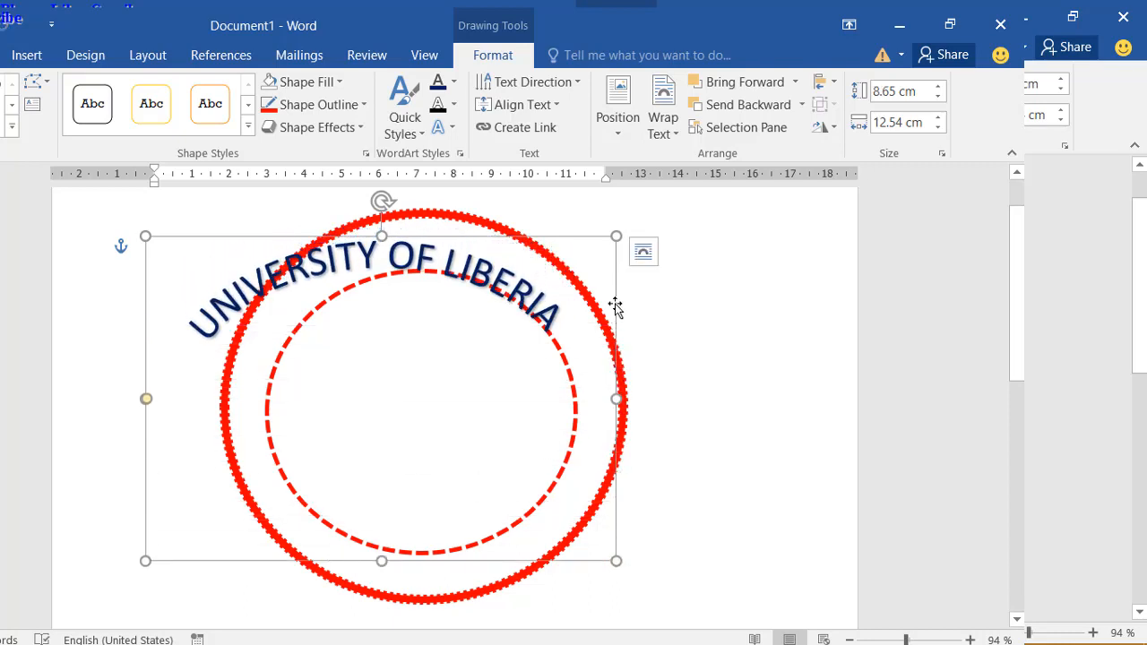
{"action": "left_click_drag", "start_coordinate": [616, 306], "coordinate": [681, 310]}
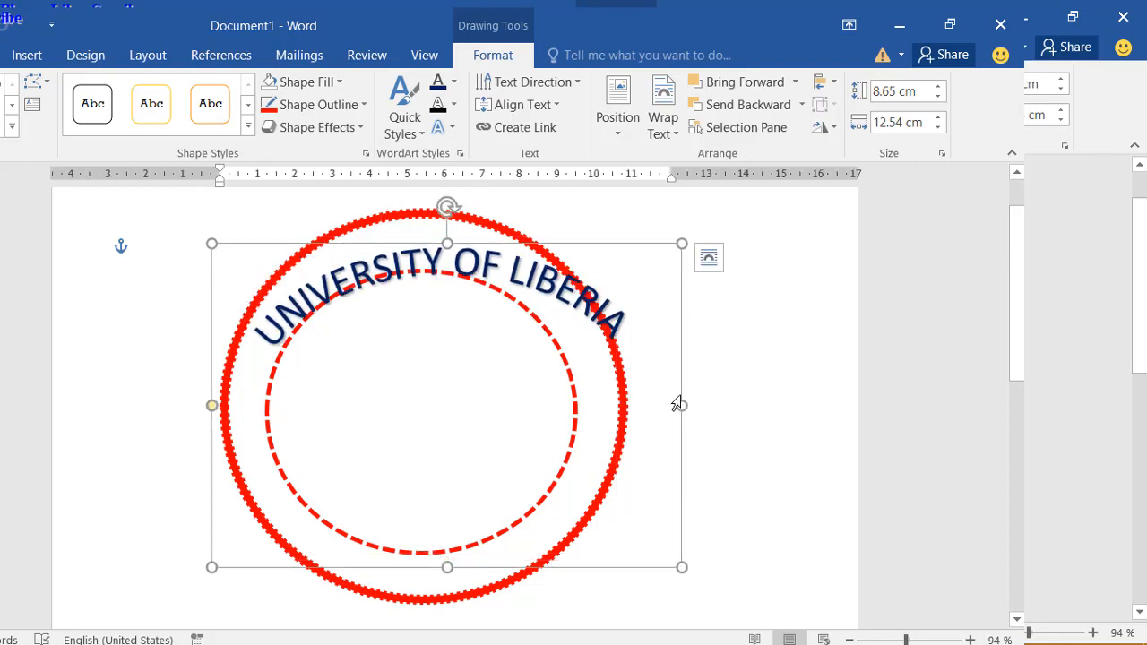
{"action": "left_click_drag", "start_coordinate": [683, 408], "coordinate": [616, 409]}
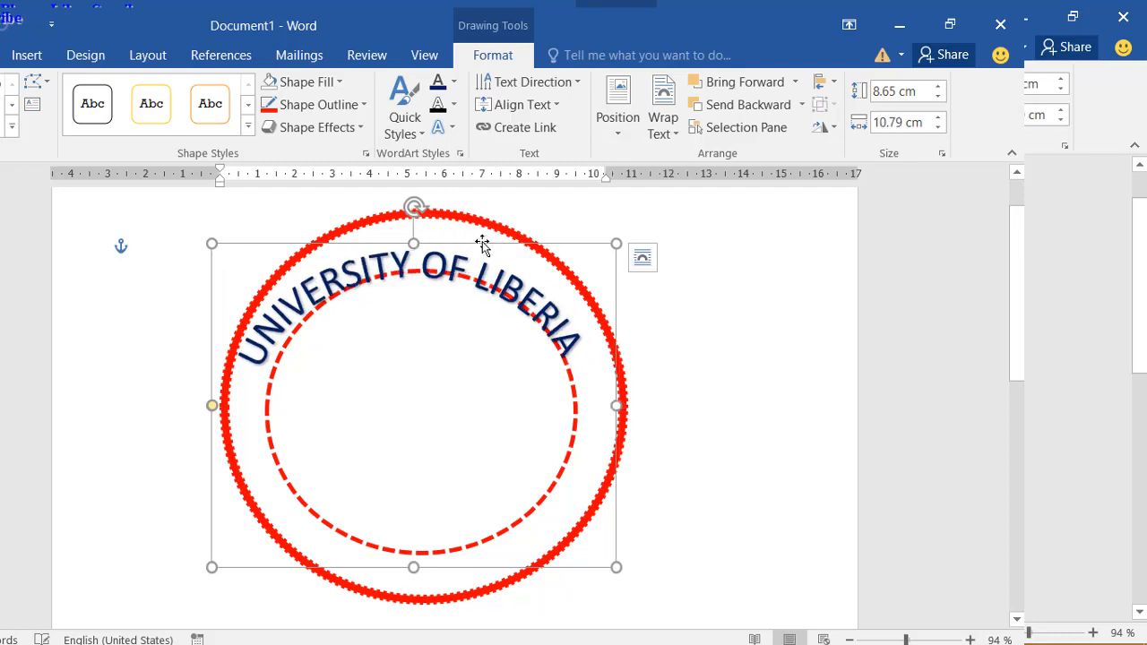
{"action": "left_click_drag", "start_coordinate": [482, 245], "coordinate": [498, 219]}
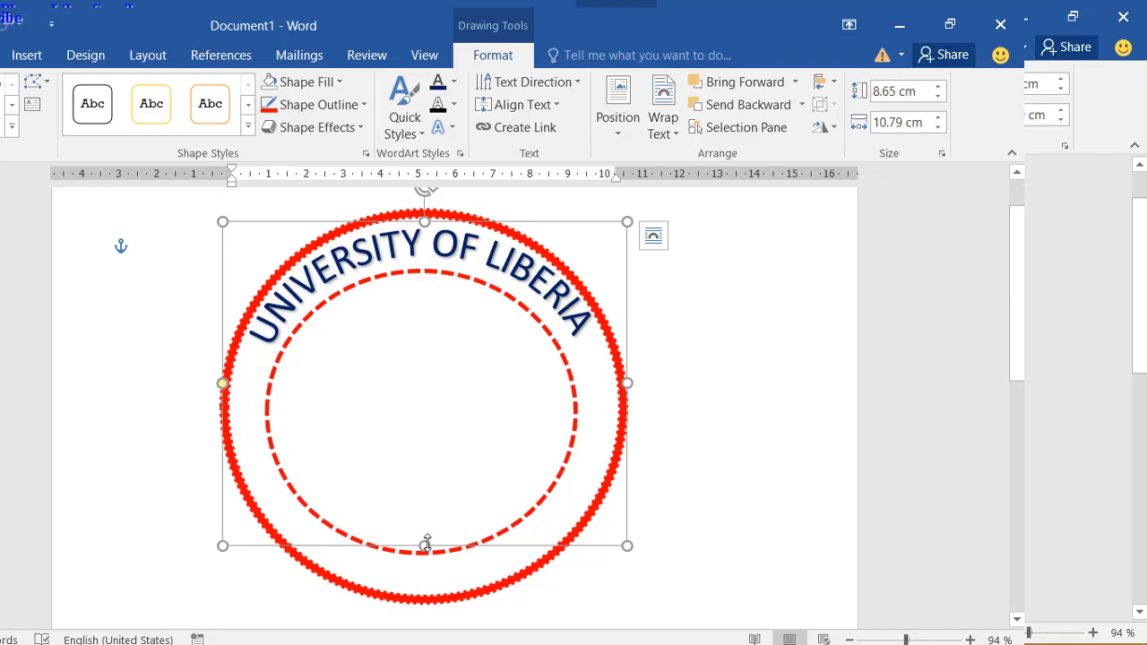
{"action": "left_click_drag", "start_coordinate": [425, 544], "coordinate": [400, 613]}
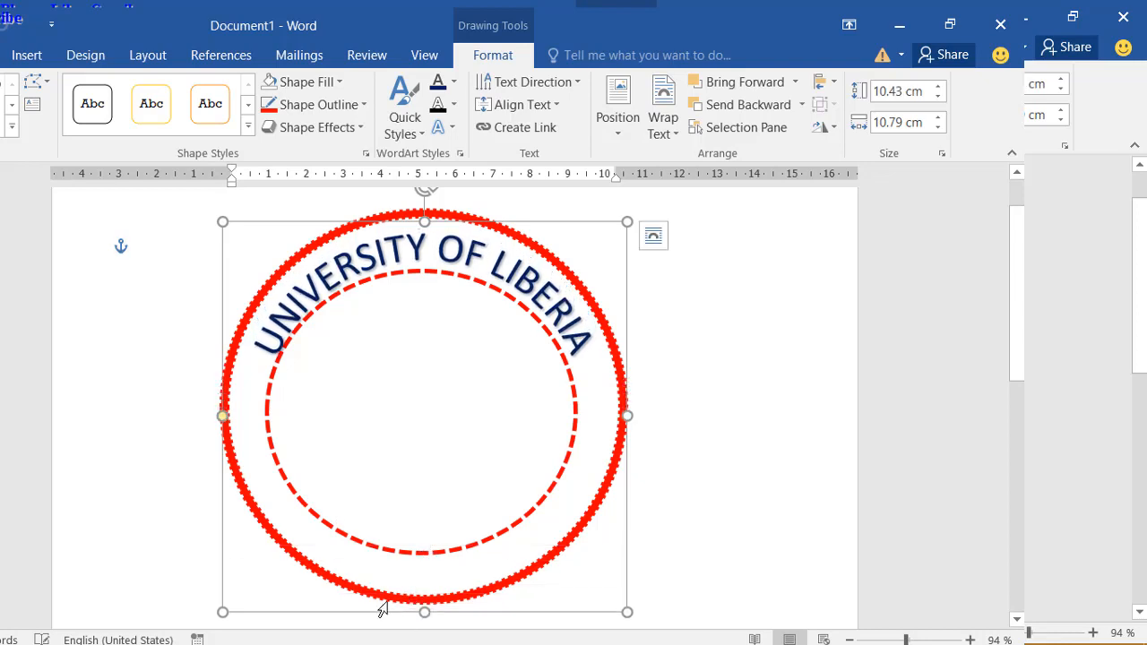
Step: Widen the arched text's frame to about 11.35 cm and nudge it left to centre it on the rings
{"action": "left_click_drag", "start_coordinate": [632, 417], "coordinate": [647, 418]}
{"action": "key", "text": "Left"}
{"action": "key", "text": "Left"}
{"action": "key", "text": "Left"}
{"action": "key", "text": "Left"}
{"action": "key", "text": "Left"}
{"action": "key", "text": "Left"}
{"action": "key", "text": "Left"}
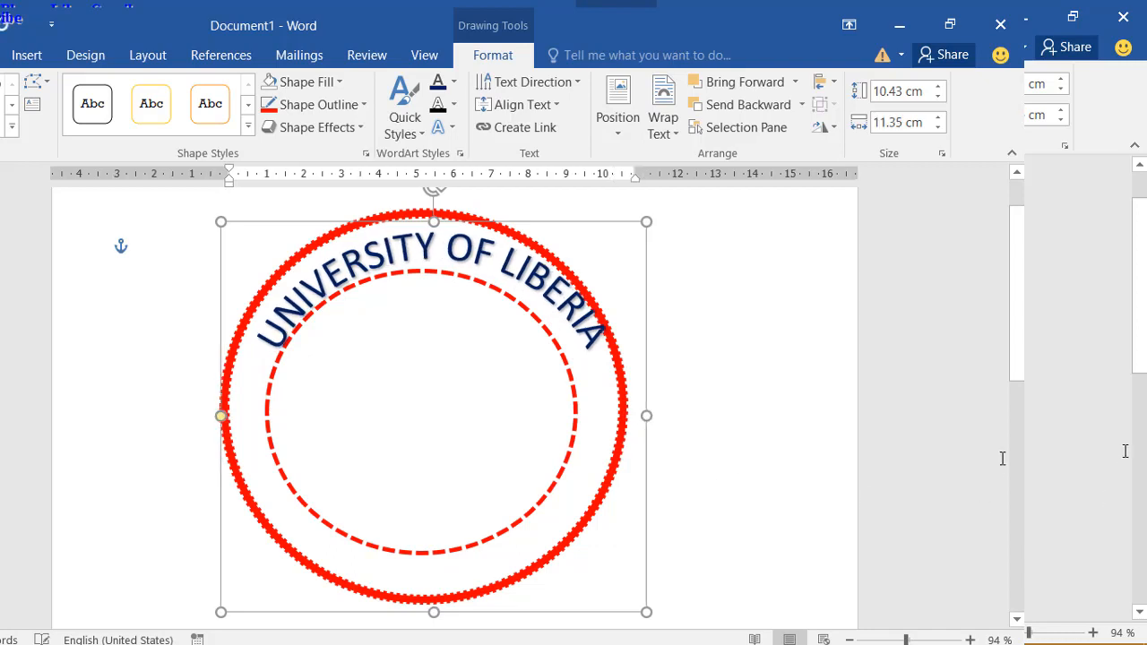
{"action": "key", "text": "Left"}
{"action": "key", "text": "Left"}
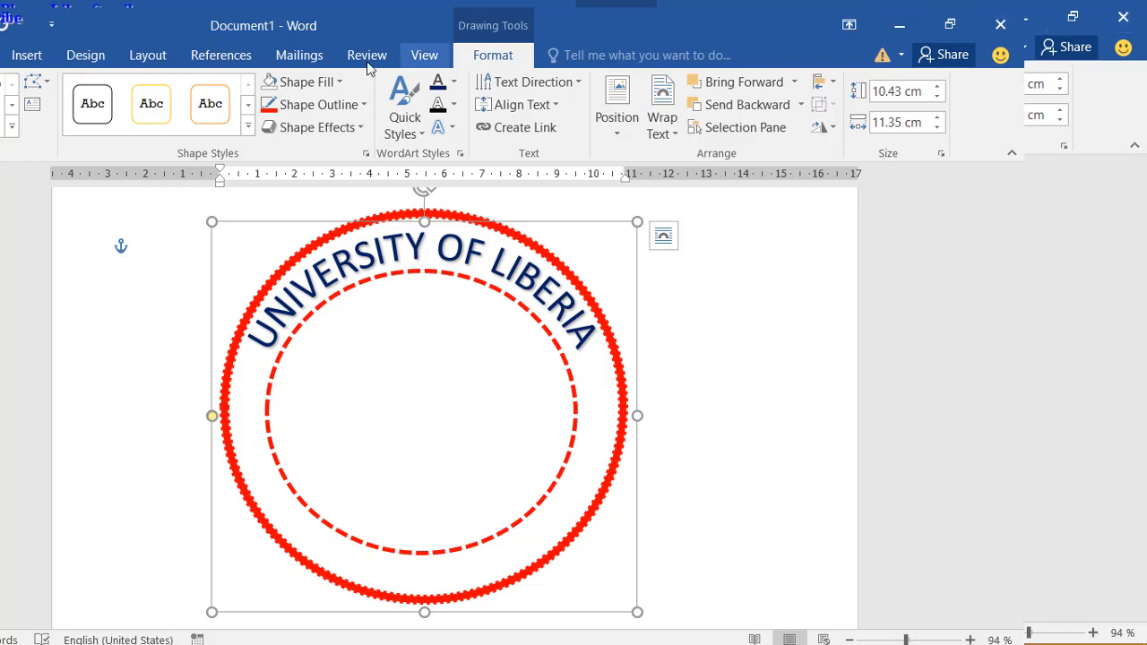
Step: Extend the curve of the UNIVERSITY OF LIBERIA text path slightly below the middle of its frame's left edge
{"action": "left_click_drag", "start_coordinate": [213, 416], "coordinate": [198, 472]}
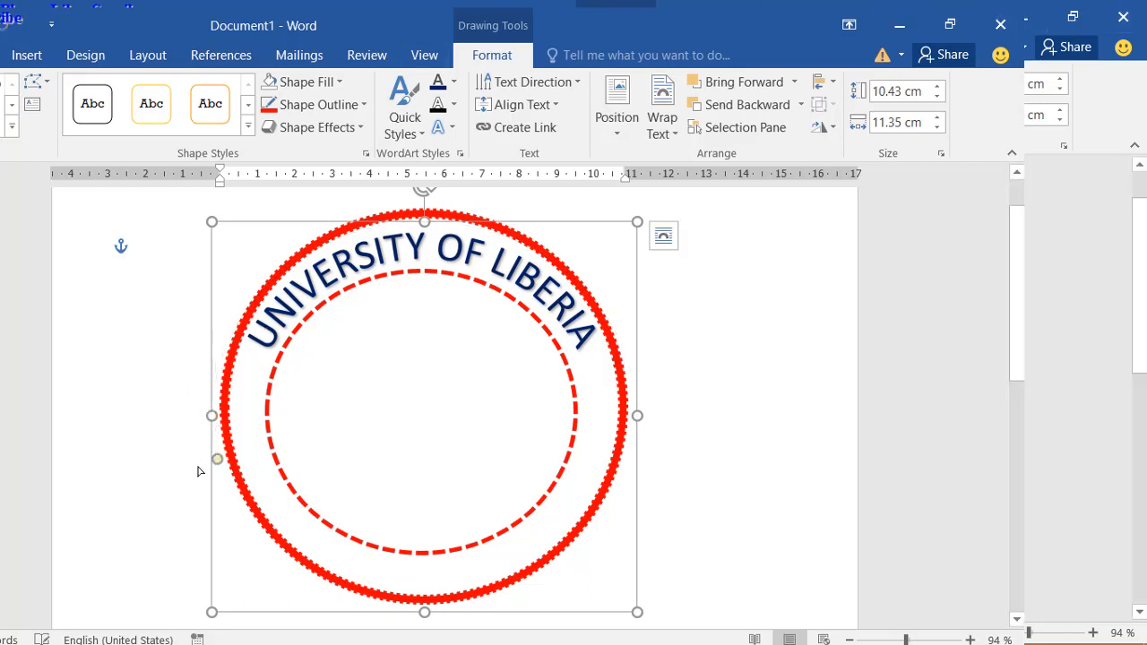
{"action": "left_click", "coordinate": [730, 356]}
Step: Place a copy of the arched UNIVERSITY OF LIBERIA WordArt lower on the page, slightly right of the original
{"action": "left_click", "coordinate": [533, 313]}
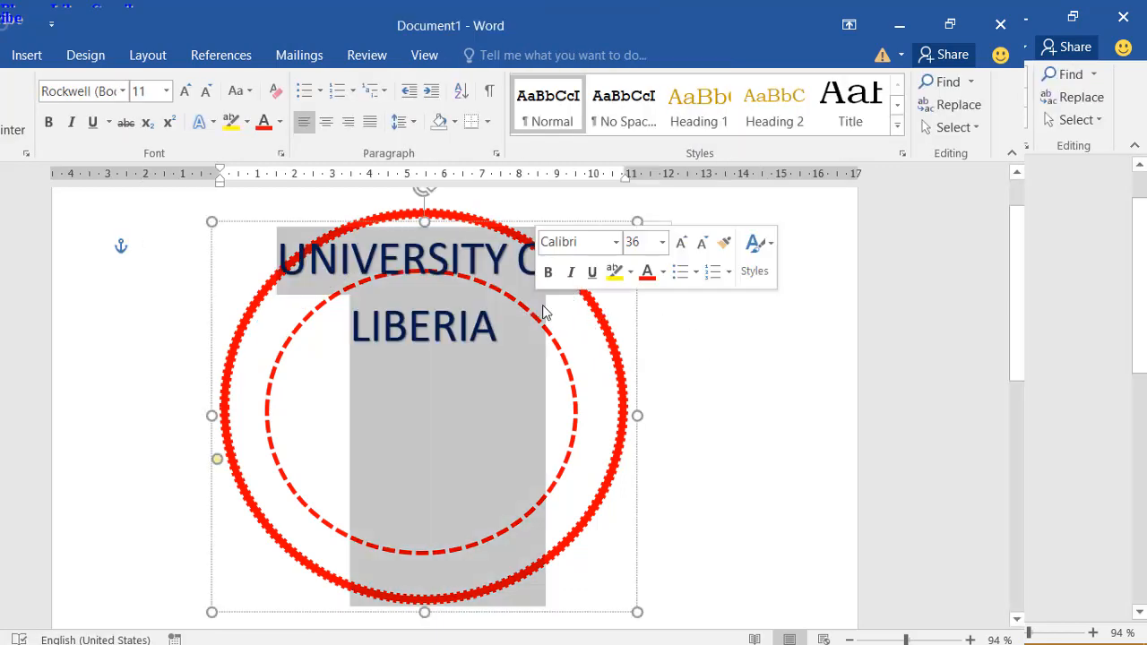
{"action": "left_click", "coordinate": [636, 339]}
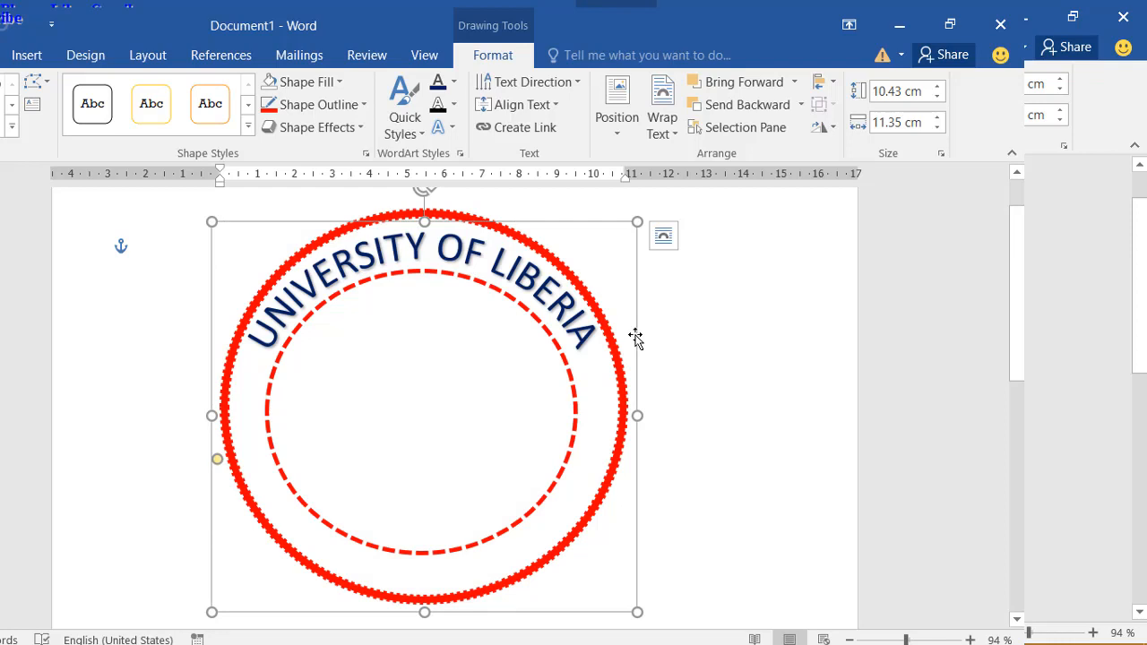
{"action": "left_click_drag", "start_coordinate": [636, 340], "coordinate": [676, 466]}
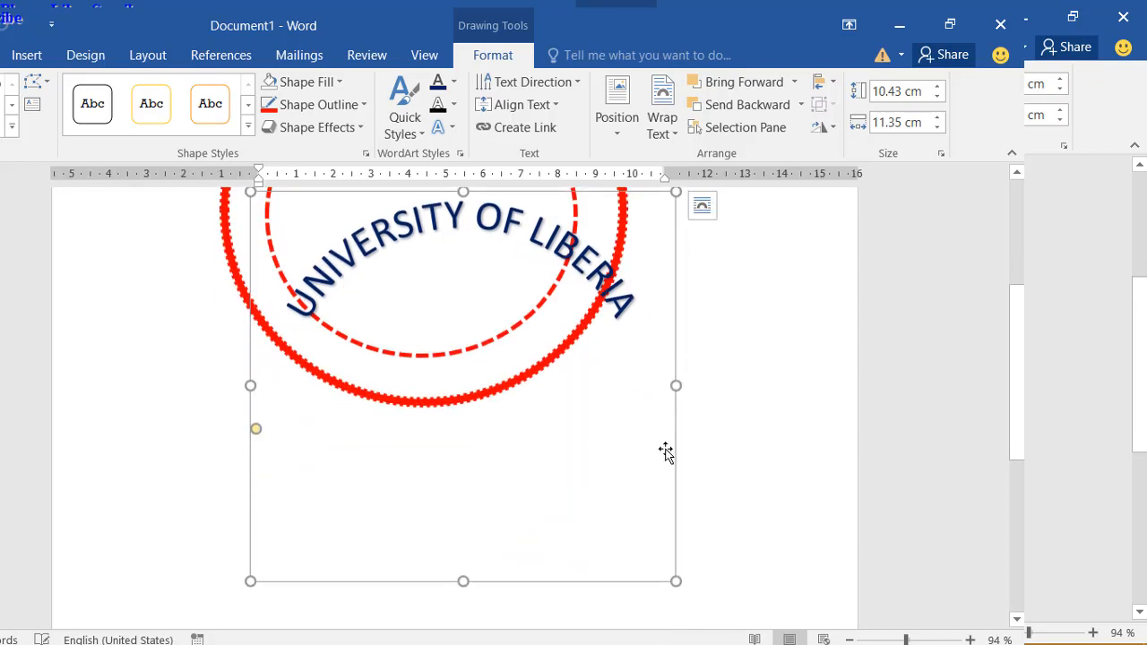
{"action": "scroll", "coordinate": [666, 452], "scroll_direction": "up", "scroll_amount": 3}
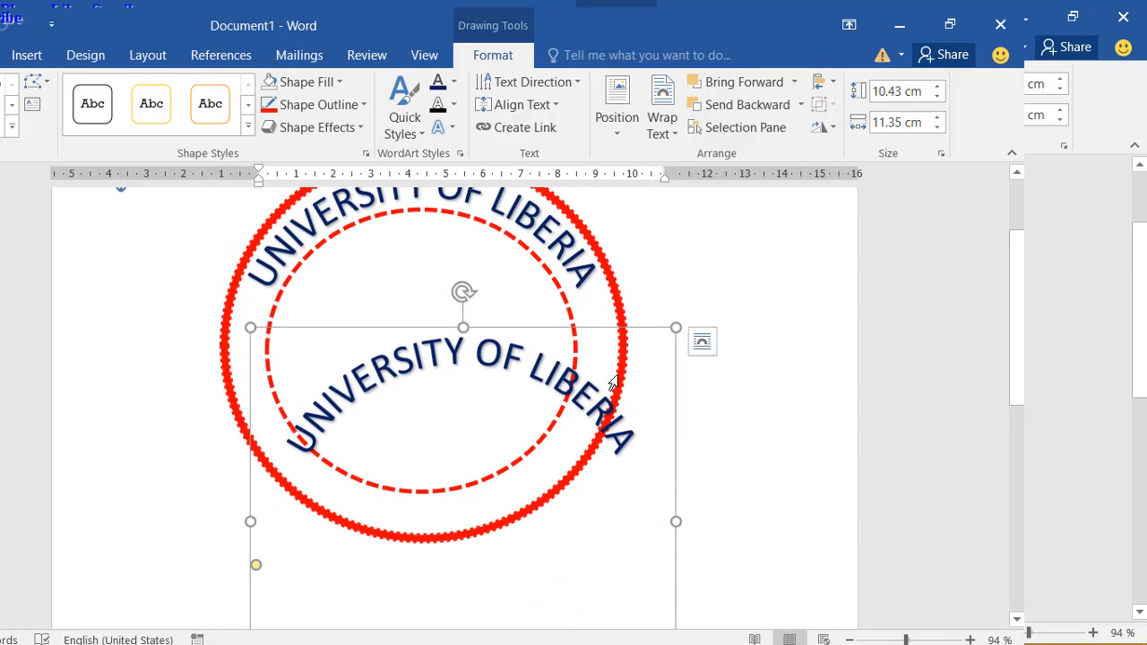
Step: Apply the downward-arch Follow Path transform to the copied WordArt
{"action": "left_click", "coordinate": [451, 127]}
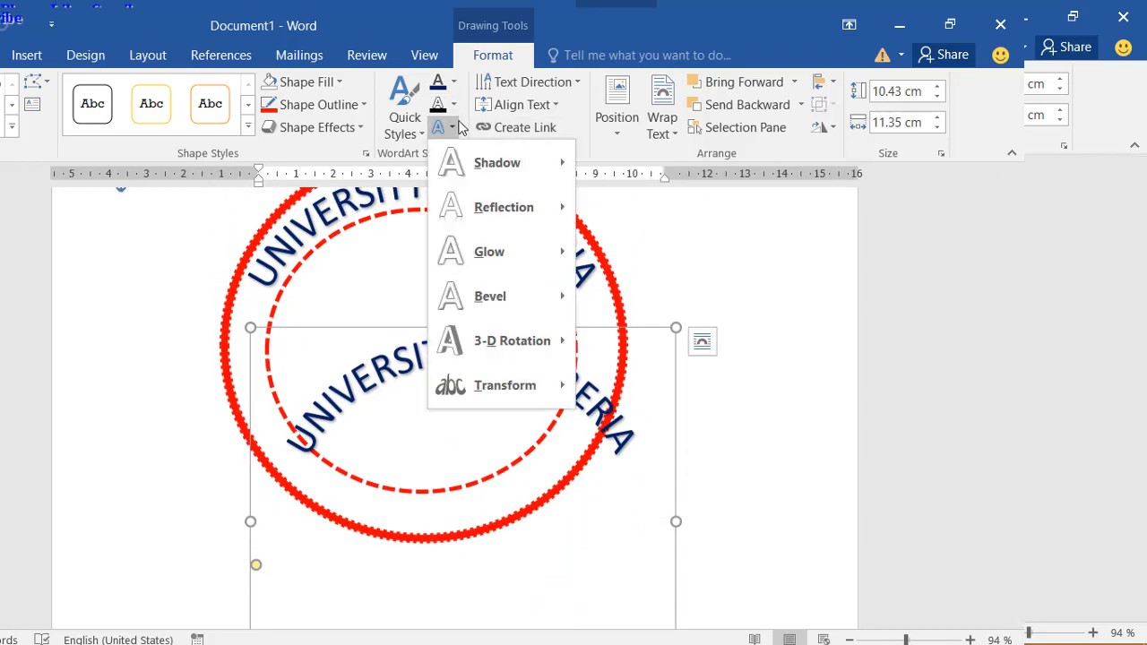
{"action": "mouse_move", "coordinate": [448, 387]}
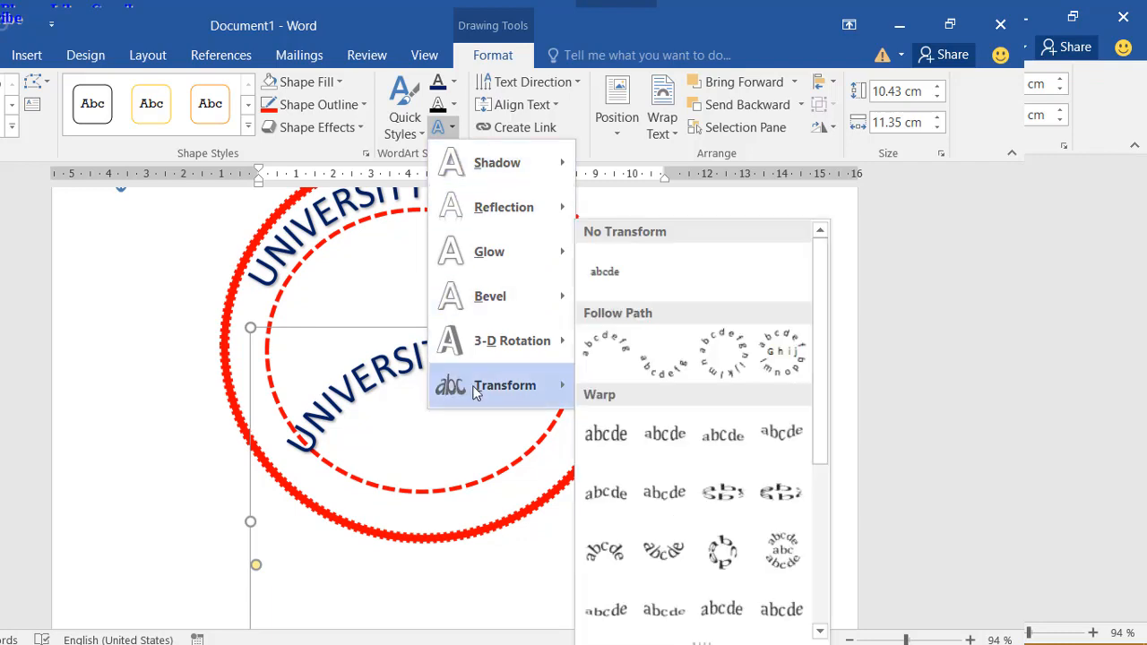
{"action": "left_click", "coordinate": [657, 372]}
{"action": "scroll", "coordinate": [684, 402], "scroll_direction": "down", "scroll_amount": 3}
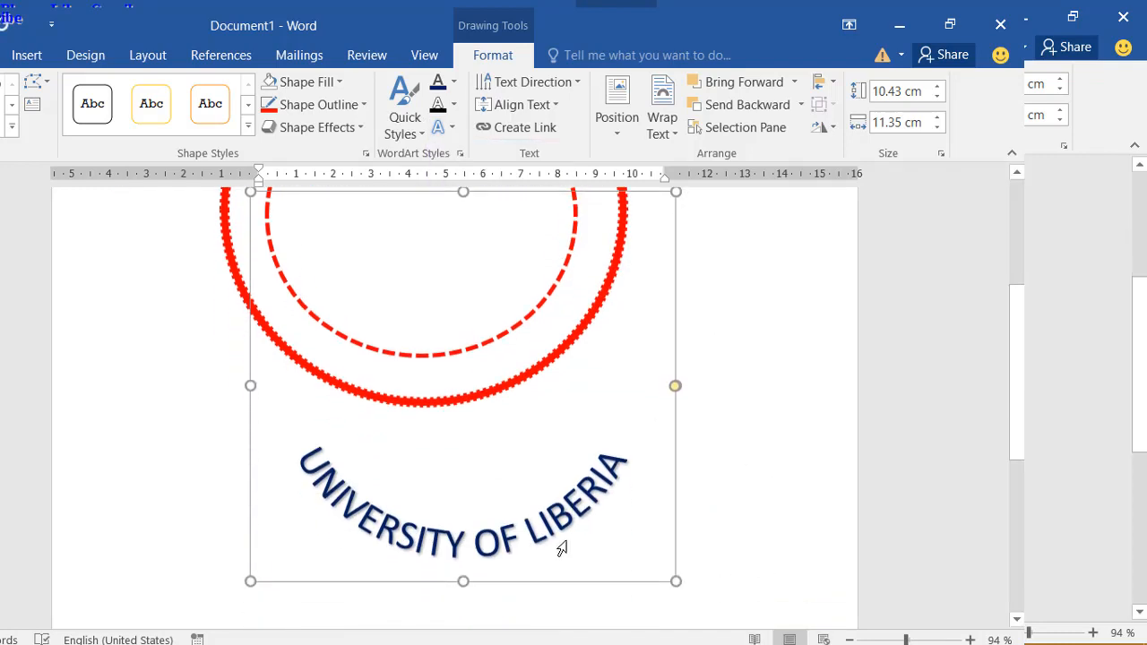
Step: Replace the copied WordArt's text with "Formerly Liberia College 1862"
{"action": "triple_click", "coordinate": [572, 511]}
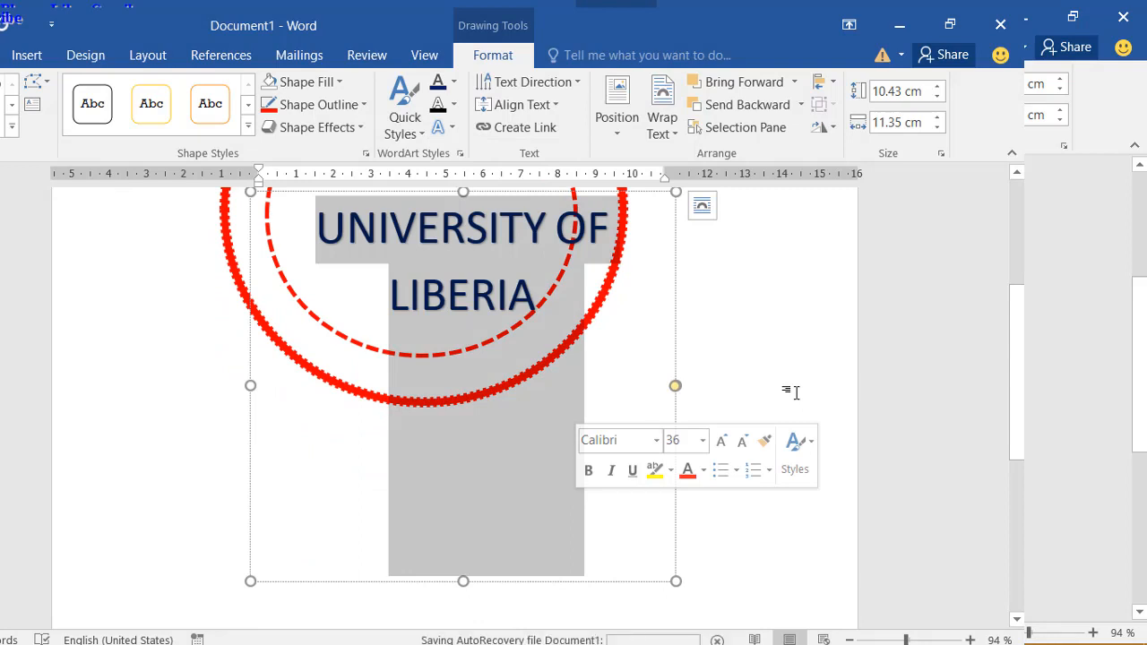
{"action": "type", "text": "For"}
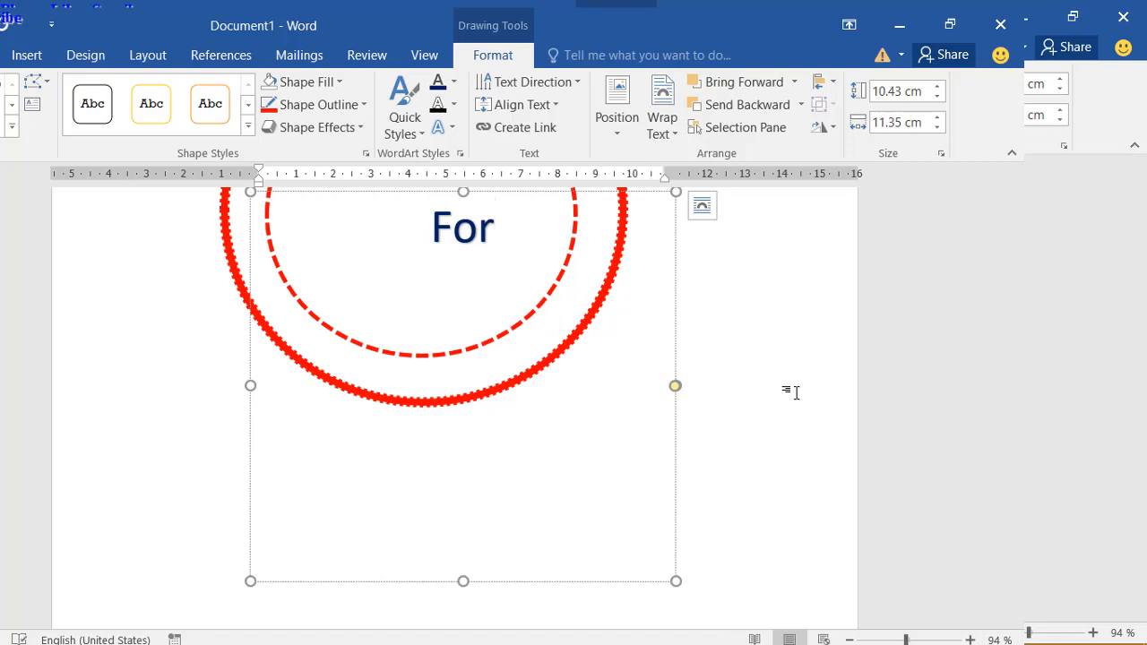
{"action": "type", "text": "merly "}
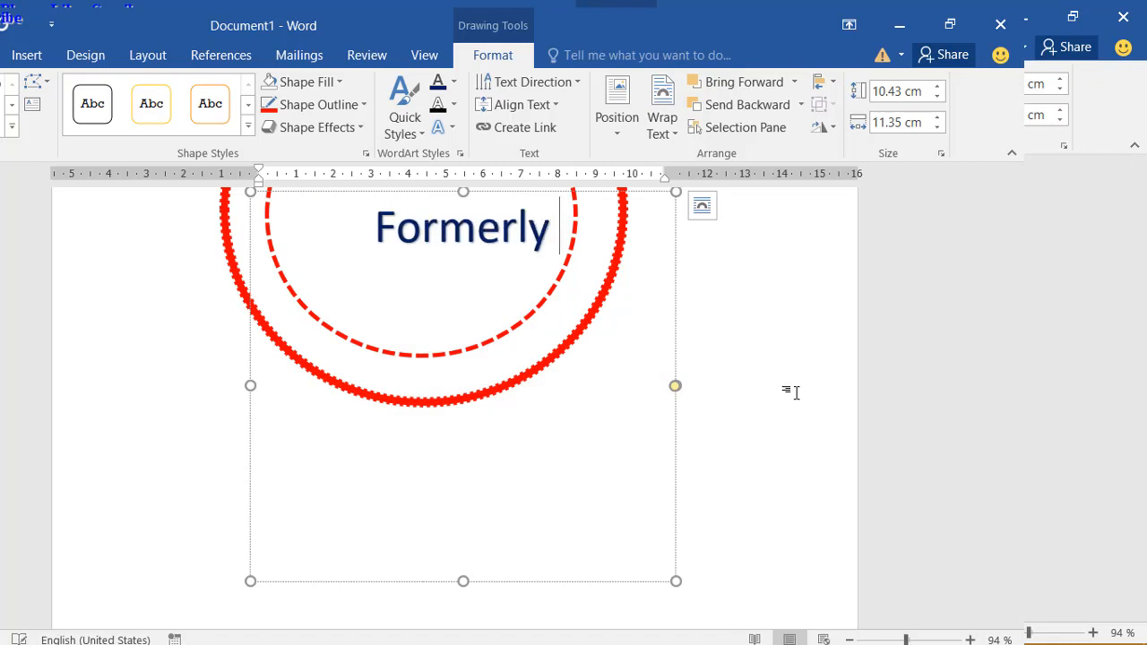
{"action": "type", "text": "Liberia"}
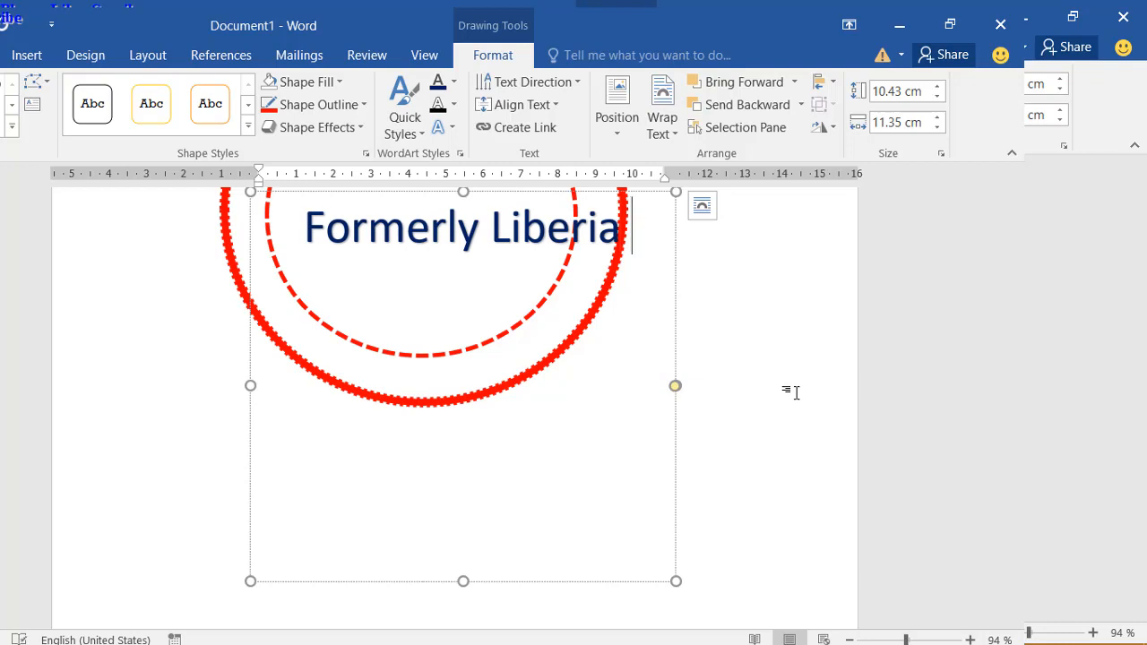
{"action": "type", "text": " Colle"}
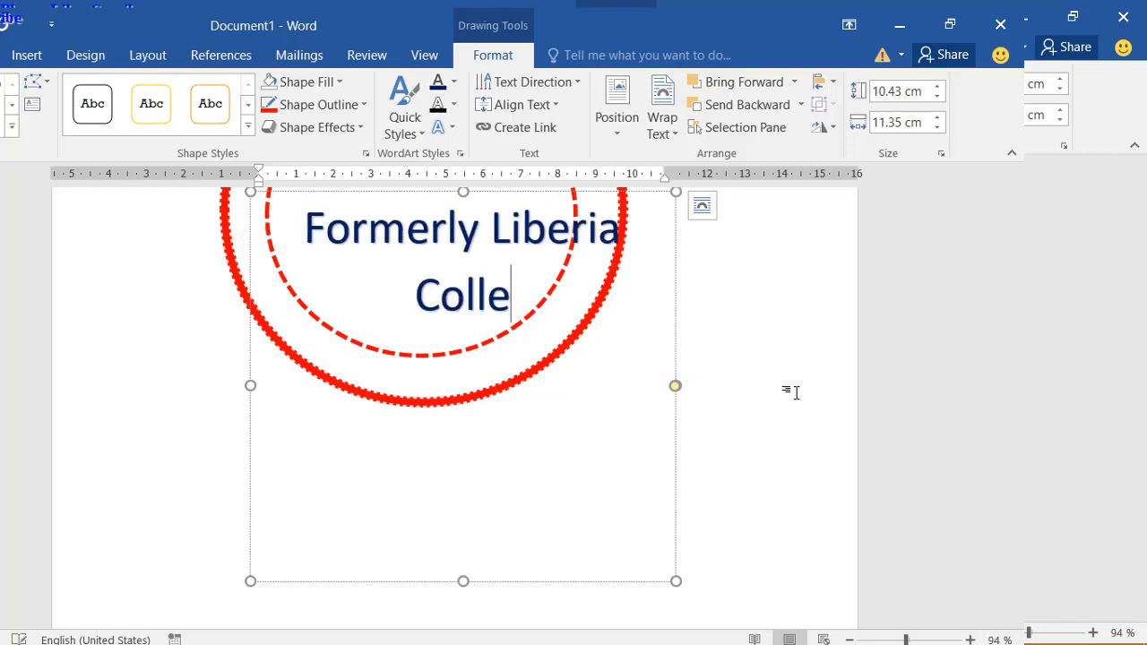
{"action": "type", "text": "ge"}
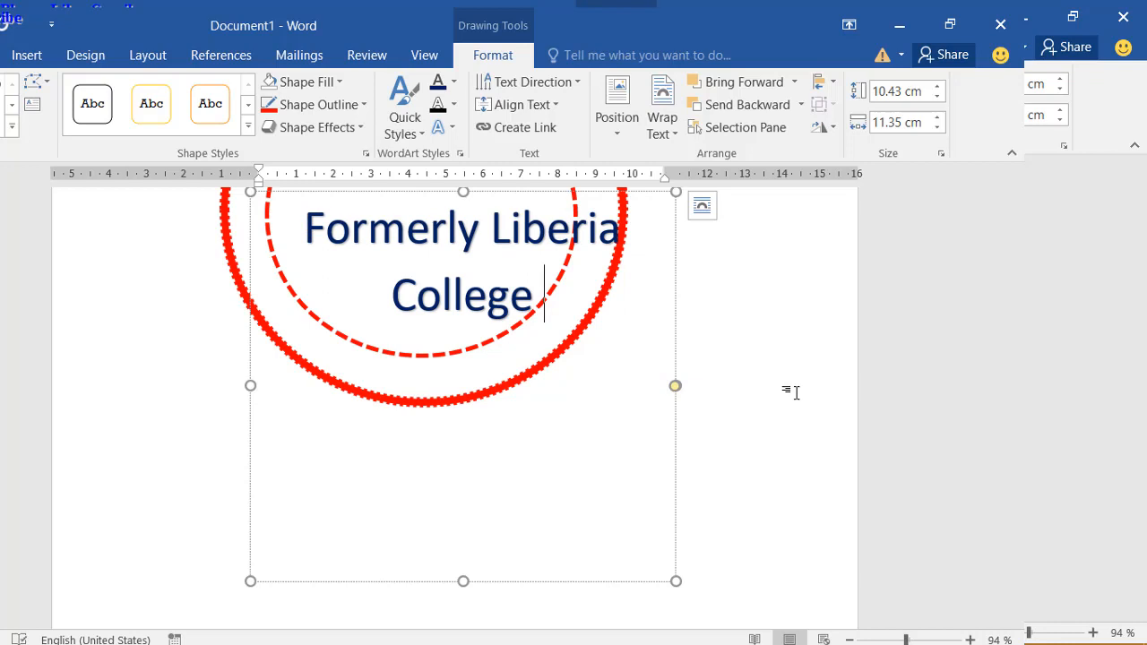
{"action": "type", "text": " 18"}
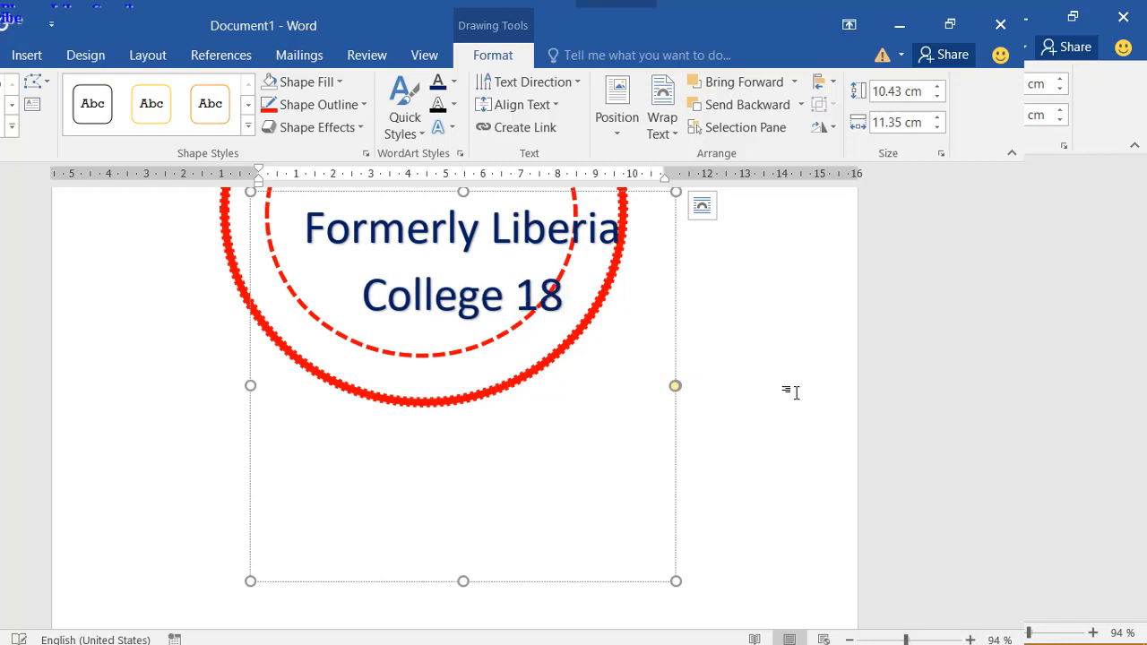
{"action": "type", "text": "62"}
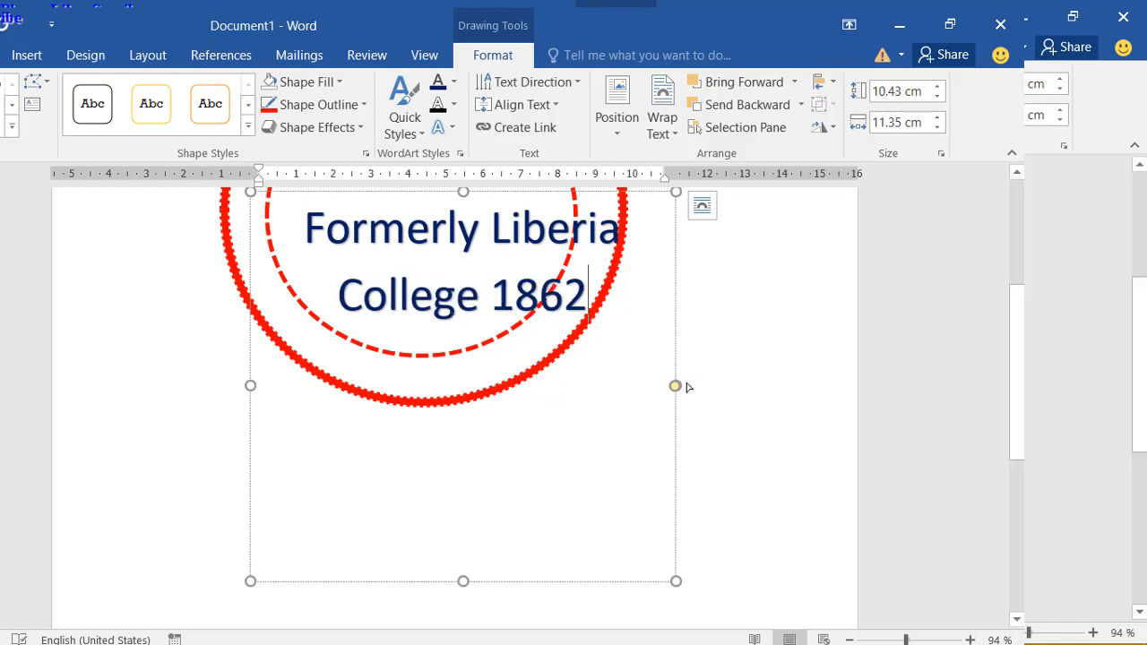
{"action": "left_click", "coordinate": [702, 379]}
Step: Move the Formerly Liberia College 1862 text into the lower band between the two rings and widen its frame evenly on both sides
{"action": "scroll", "coordinate": [455, 361], "scroll_direction": "down", "scroll_amount": 1}
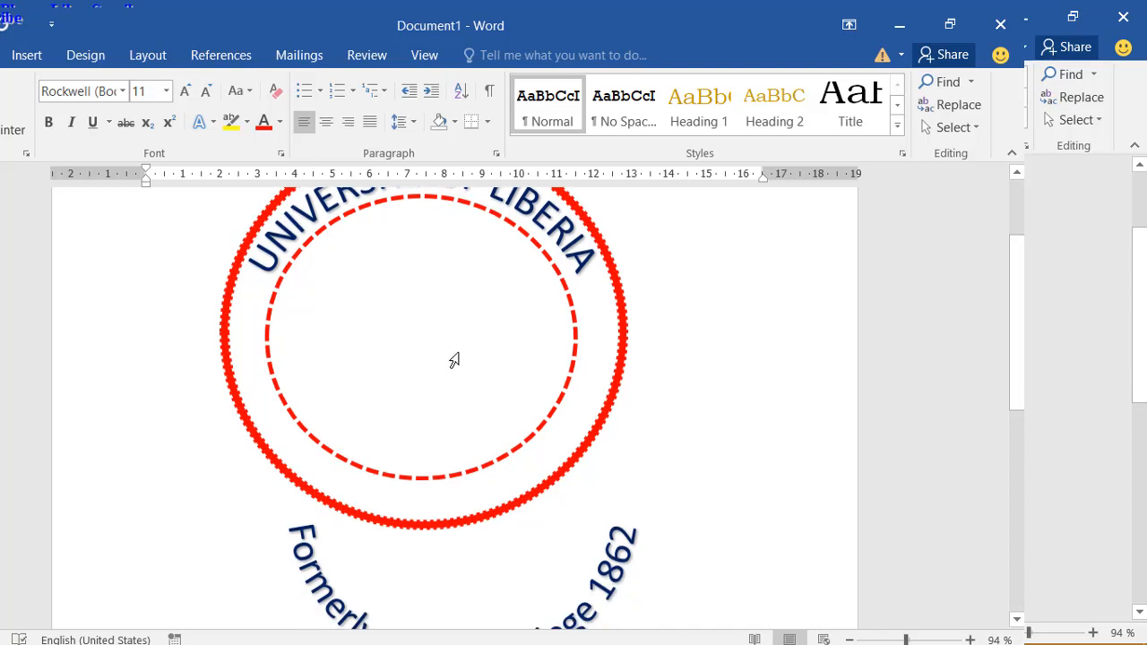
{"action": "left_click", "coordinate": [615, 607]}
{"action": "left_click", "coordinate": [676, 453]}
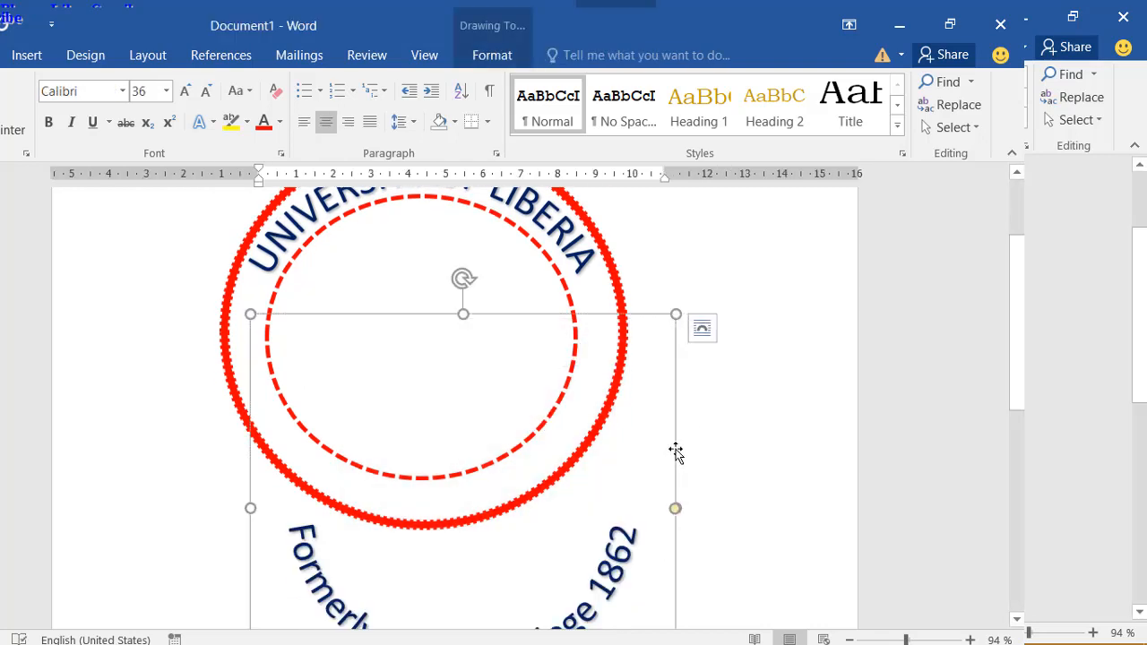
{"action": "left_click_drag", "start_coordinate": [676, 453], "coordinate": [636, 287]}
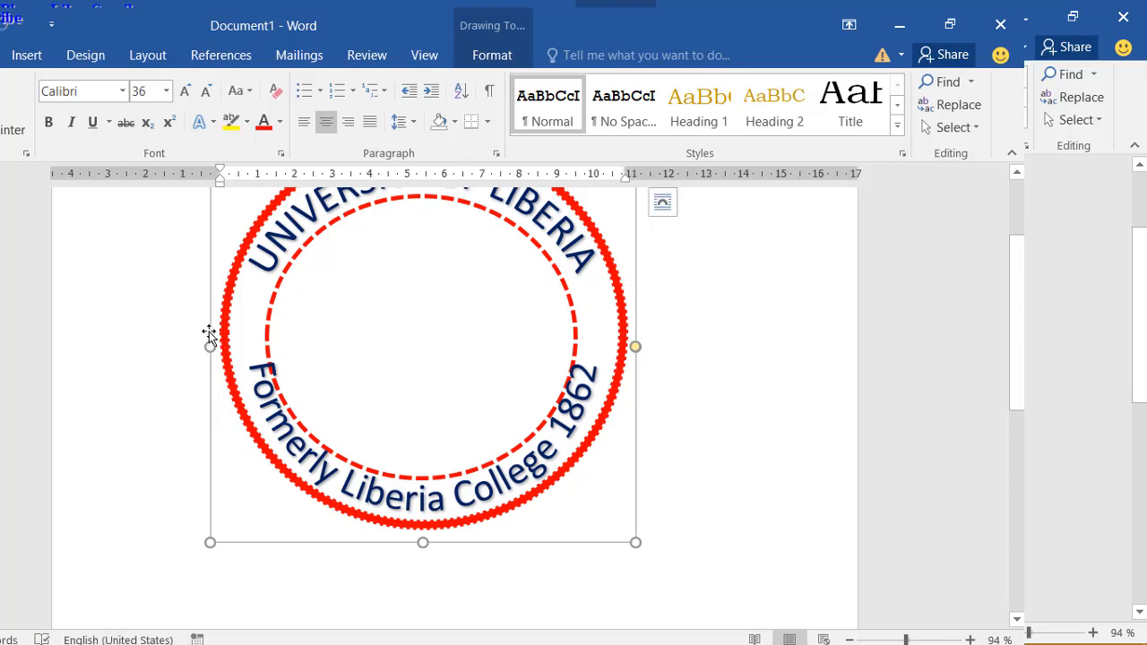
{"action": "left_click_drag", "start_coordinate": [209, 347], "coordinate": [189, 345]}
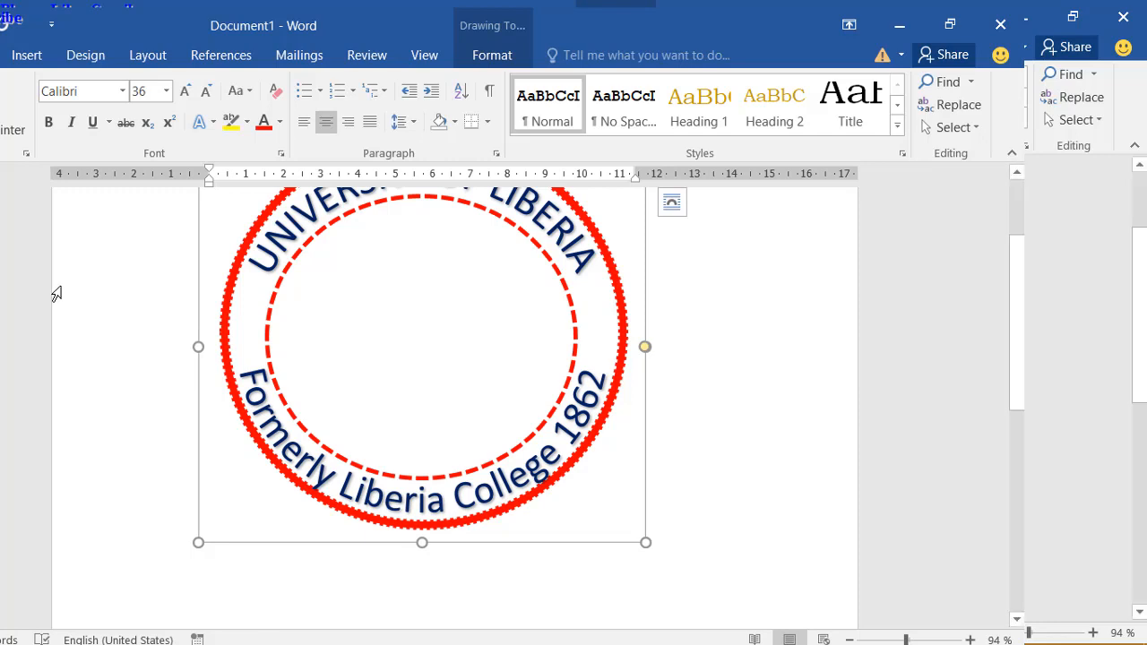
Step: Draw a five-point star about 0.9 cm high and 0.7 cm wide in the left gap between the two rings
{"action": "left_click", "coordinate": [25, 56]}
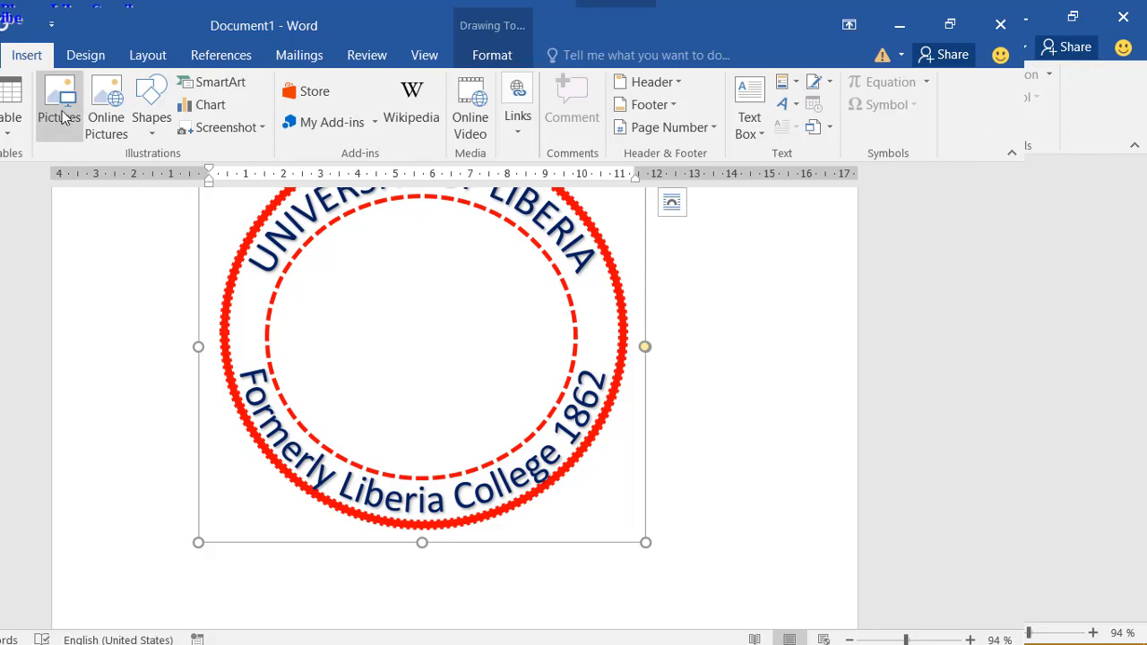
{"action": "left_click", "coordinate": [149, 135]}
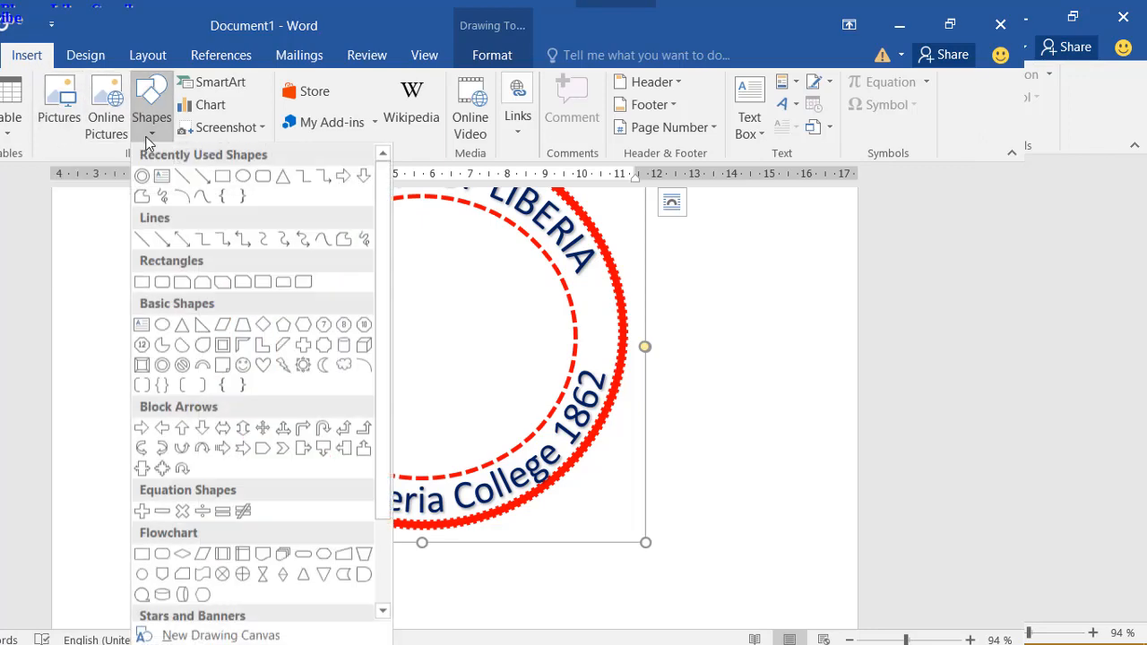
{"action": "scroll", "coordinate": [200, 310], "scroll_direction": "down", "scroll_amount": 3}
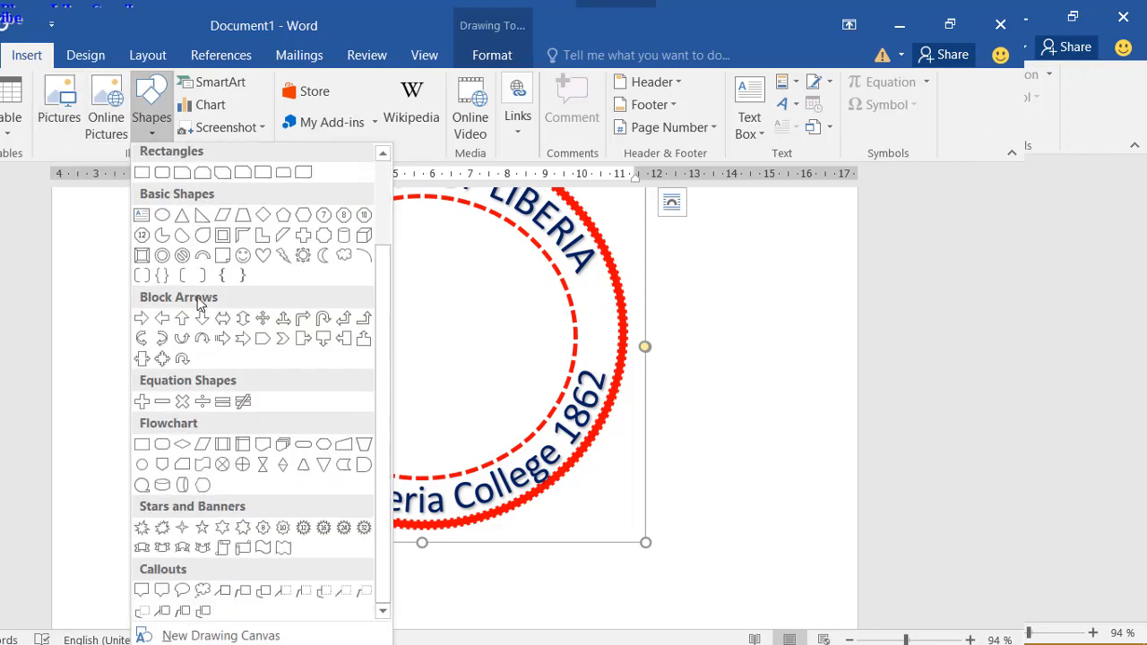
{"action": "left_click", "coordinate": [203, 548]}
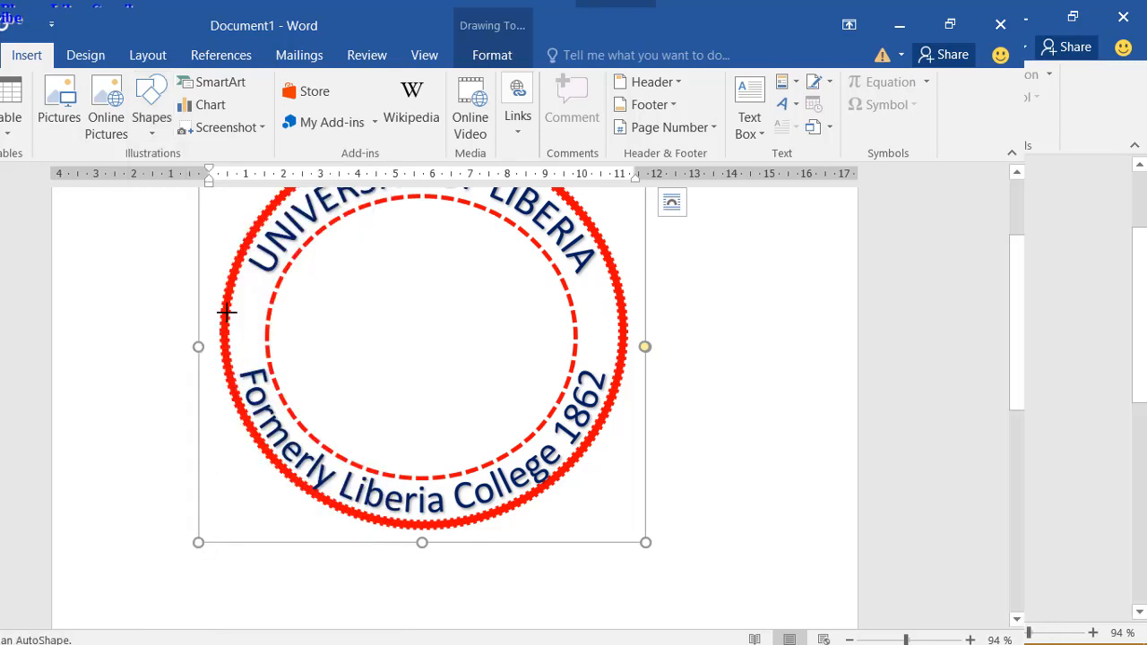
{"action": "mouse_move", "coordinate": [237, 311]}
{"action": "left_mouse_down"}
{"action": "mouse_move", "coordinate": [266, 333]}
{"action": "mouse_move", "coordinate": [260, 295]}
{"action": "mouse_move", "coordinate": [227, 302]}
{"action": "left_mouse_up"}
Step: Set both the star's fill and its outline to the standard dark blue
{"action": "left_click", "coordinate": [314, 85]}
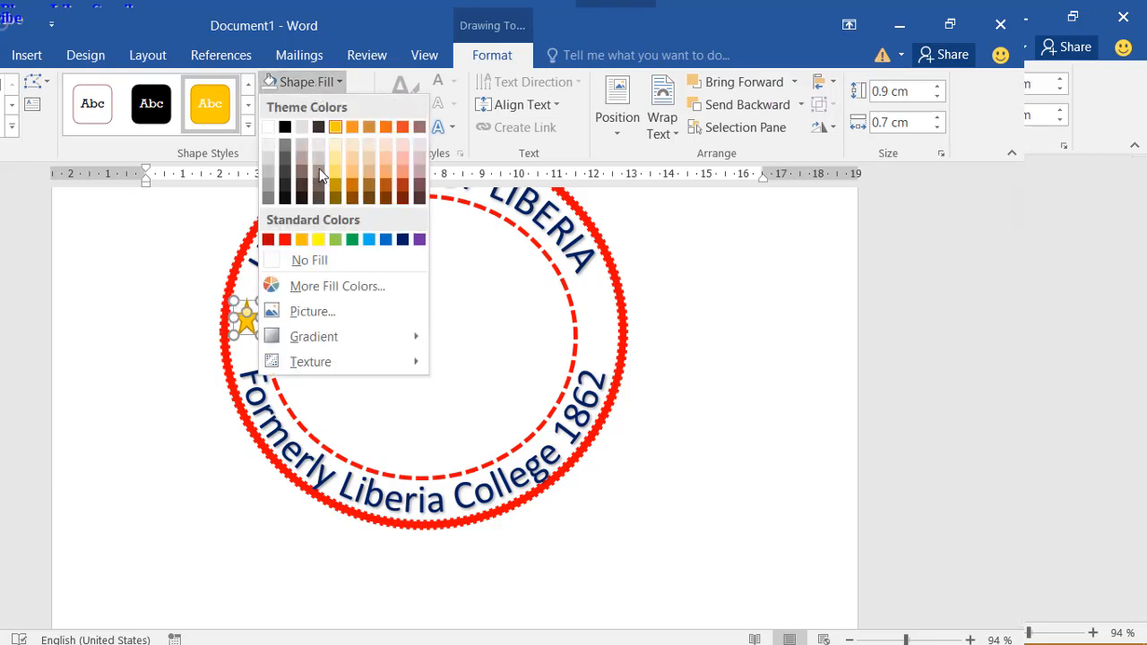
{"action": "left_click", "coordinate": [400, 239]}
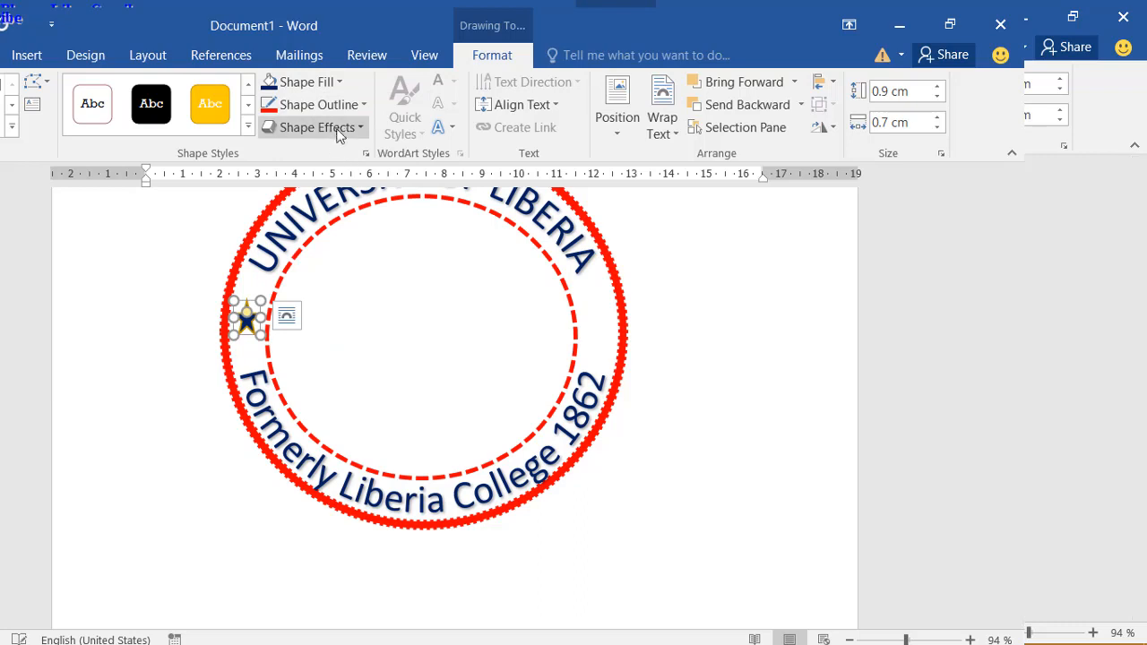
{"action": "left_click", "coordinate": [349, 105]}
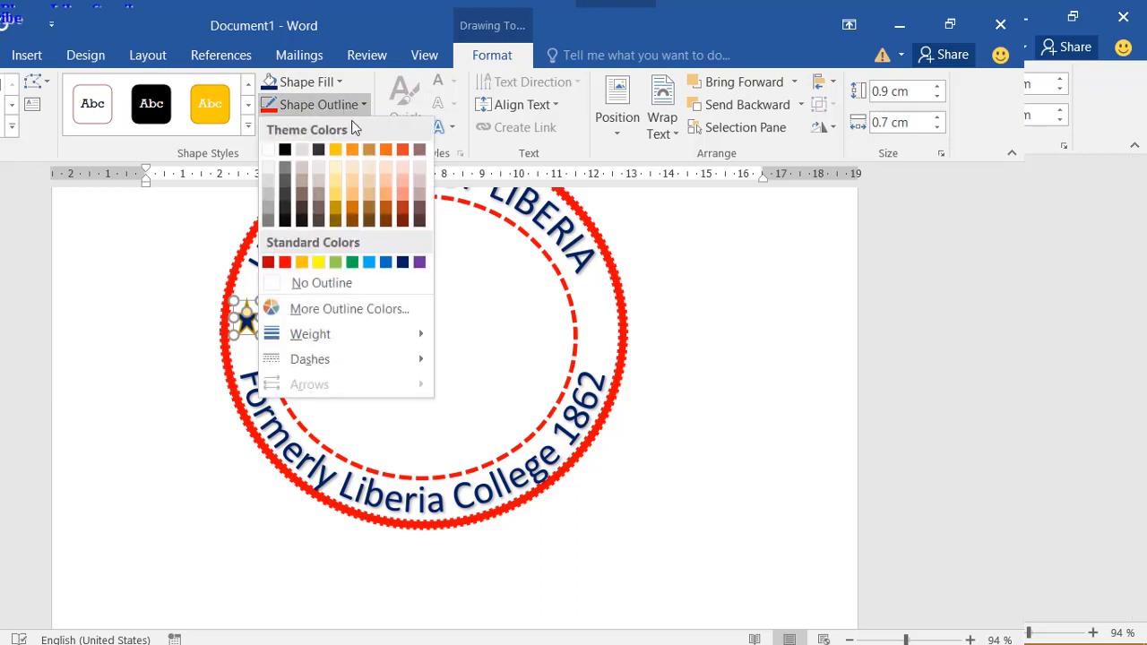
{"action": "left_click", "coordinate": [403, 261]}
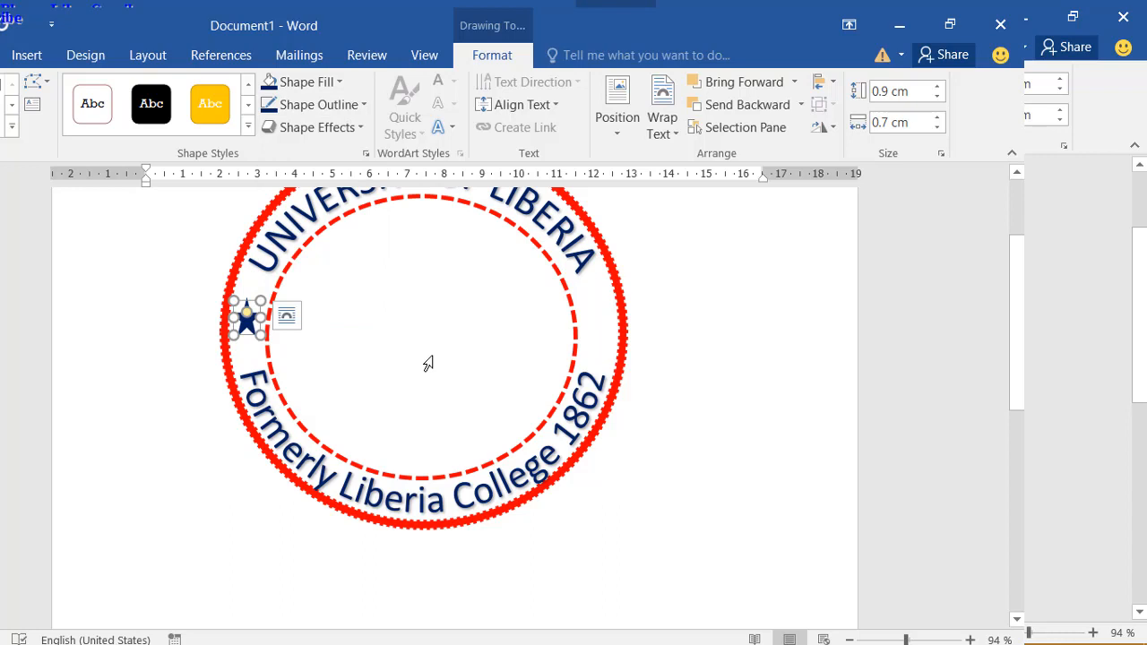
Step: Duplicate the dark blue star and move the copy across to the right gap between the two rings
{"action": "key", "text": "ctrl+d"}
{"action": "key", "text": "Right"}
{"action": "key", "text": "Right"}
{"action": "key", "text": "Right"}
{"action": "key", "text": "Right"}
{"action": "key", "text": "Right"}
{"action": "key", "text": "Right"}
{"action": "key", "text": "Right"}
{"action": "key", "text": "Right"}
{"action": "key", "text": "Right"}
{"action": "key", "text": "Right"}
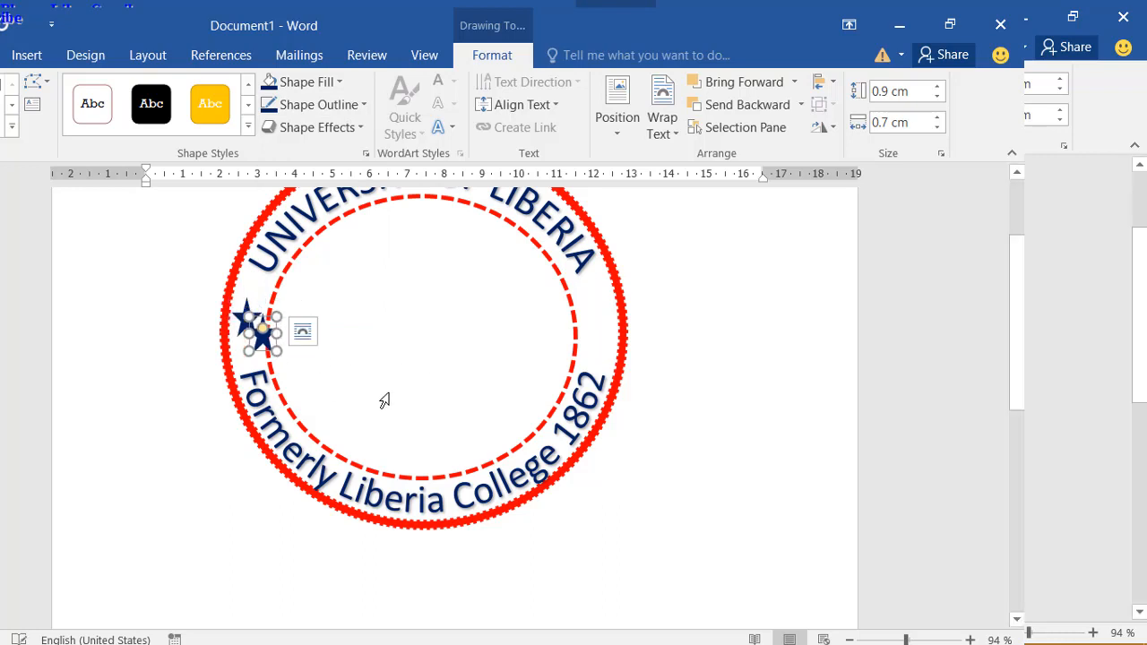
{"action": "key", "text": "Right"}
{"action": "key", "text": "Right"}
{"action": "key", "text": "Right"}
{"action": "key", "text": "Right"}
{"action": "key", "text": "Right"}
{"action": "key", "text": "Right"}
{"action": "key", "text": "Right"}
{"action": "key", "text": "Right"}
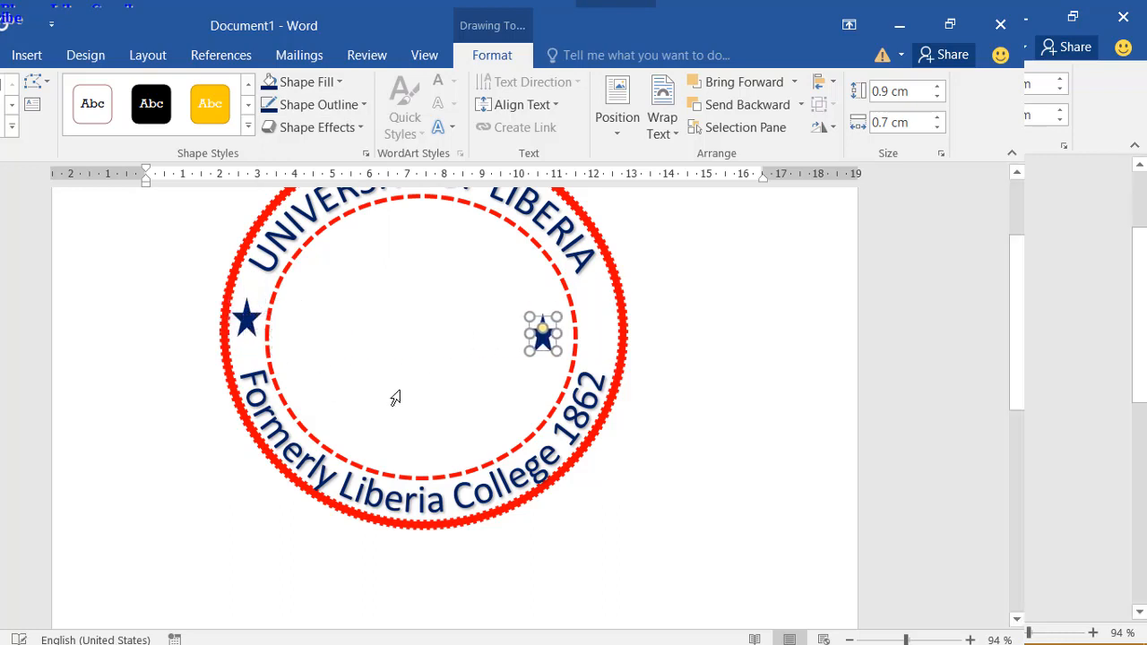
{"action": "key", "text": "Right"}
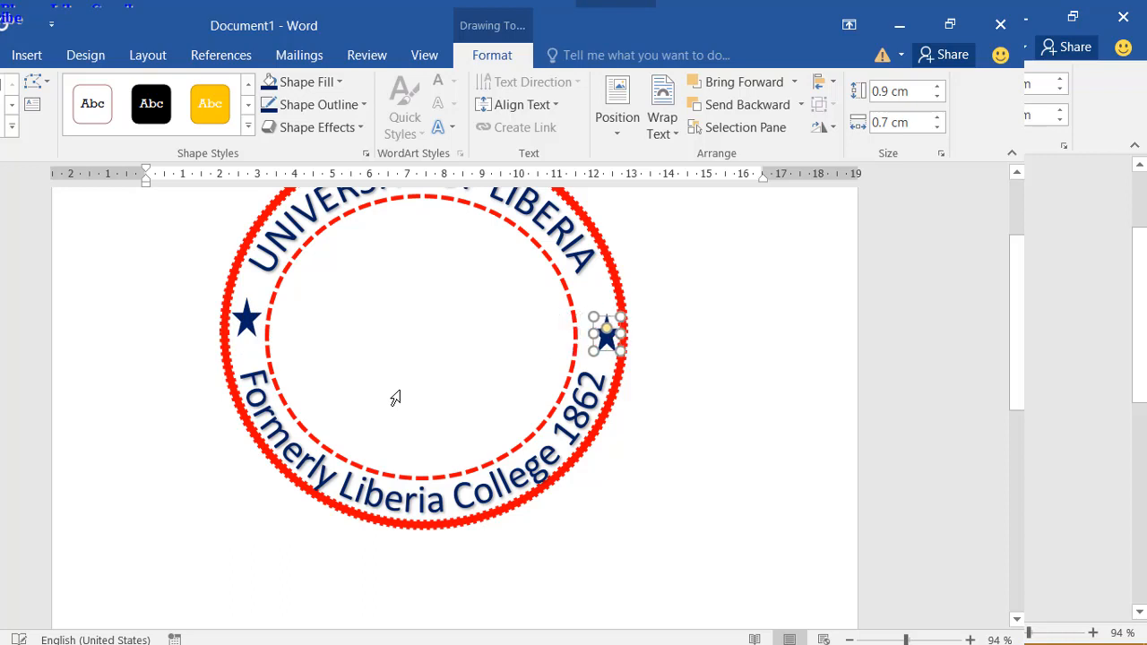
Step: Nudge the right star left and up to centre it between the rings, roughly level with the left star
{"action": "key", "text": "ctrl+Left"}
{"action": "key", "text": "ctrl+Left"}
{"action": "key", "text": "ctrl+Left"}
{"action": "key", "text": "ctrl+Left"}
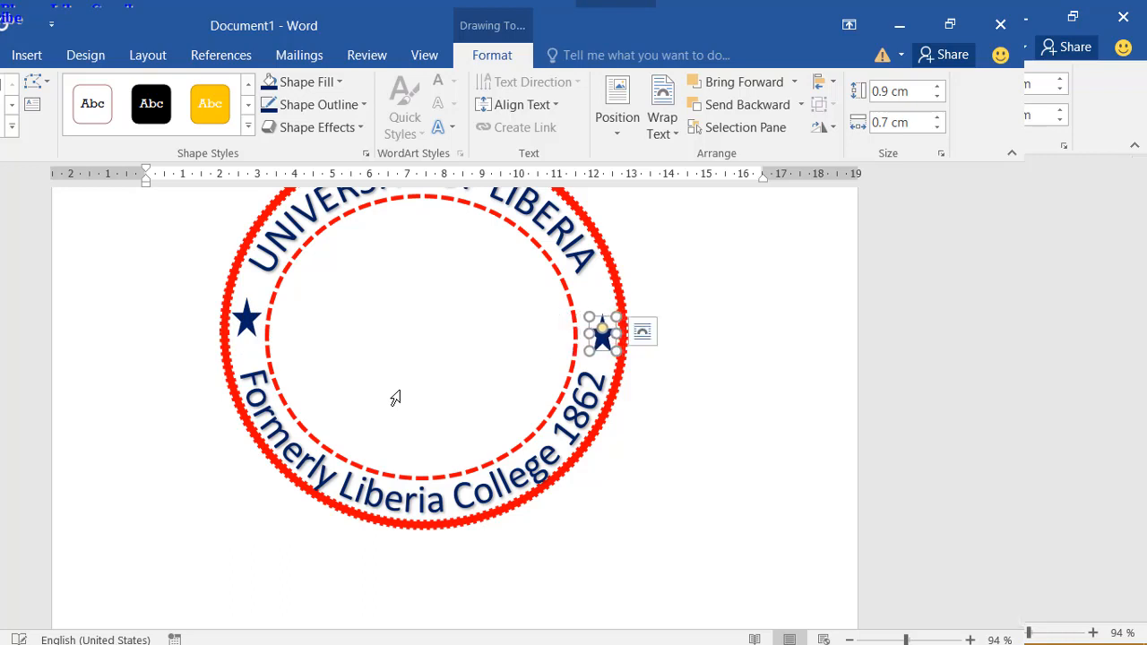
{"action": "scroll", "coordinate": [392, 395], "scroll_direction": "up", "scroll_amount": 1}
{"action": "key", "text": "ctrl+Up"}
{"action": "key", "text": "ctrl+Up"}
{"action": "key", "text": "ctrl+Up"}
{"action": "key", "text": "ctrl+Up"}
{"action": "key", "text": "ctrl+Up"}
{"action": "key", "text": "ctrl+Up"}
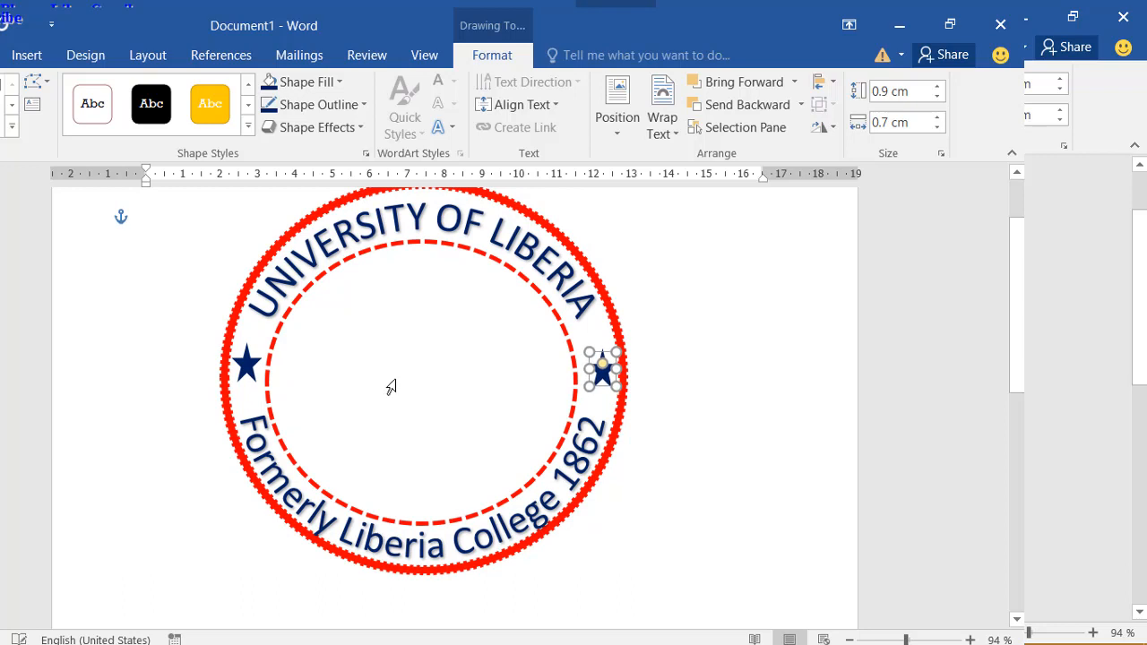
{"action": "key", "text": "ctrl+Left"}
{"action": "key", "text": "ctrl+Left"}
{"action": "key", "text": "ctrl+Left"}
{"action": "key", "text": "ctrl+Left"}
{"action": "key", "text": "ctrl+Left"}
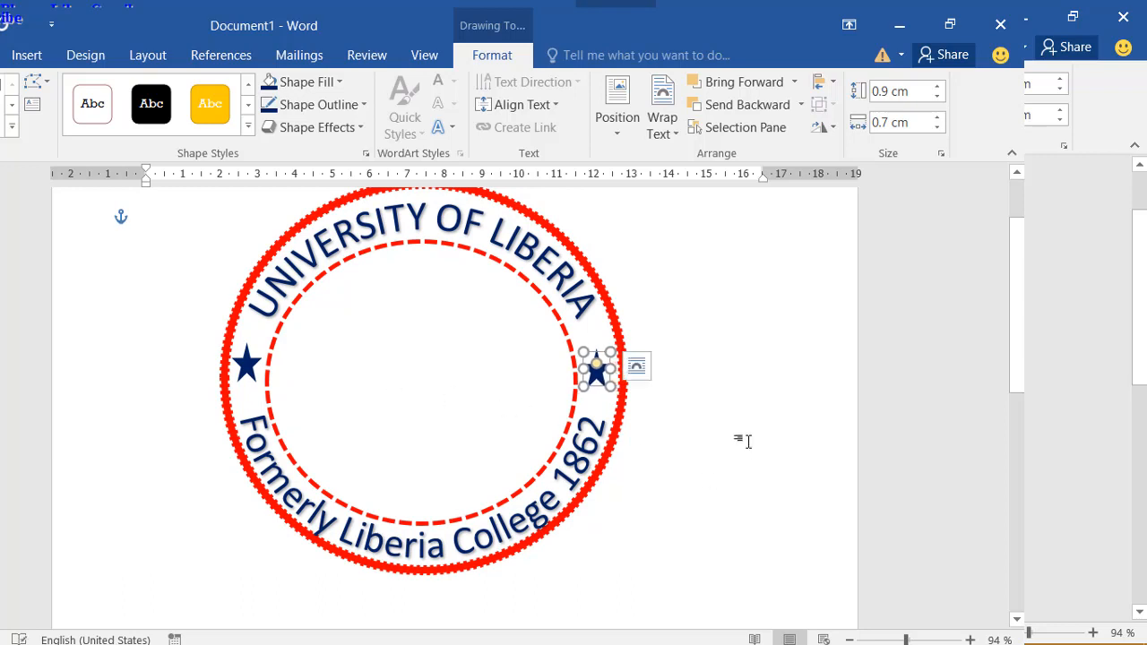
{"action": "left_click", "coordinate": [749, 441]}
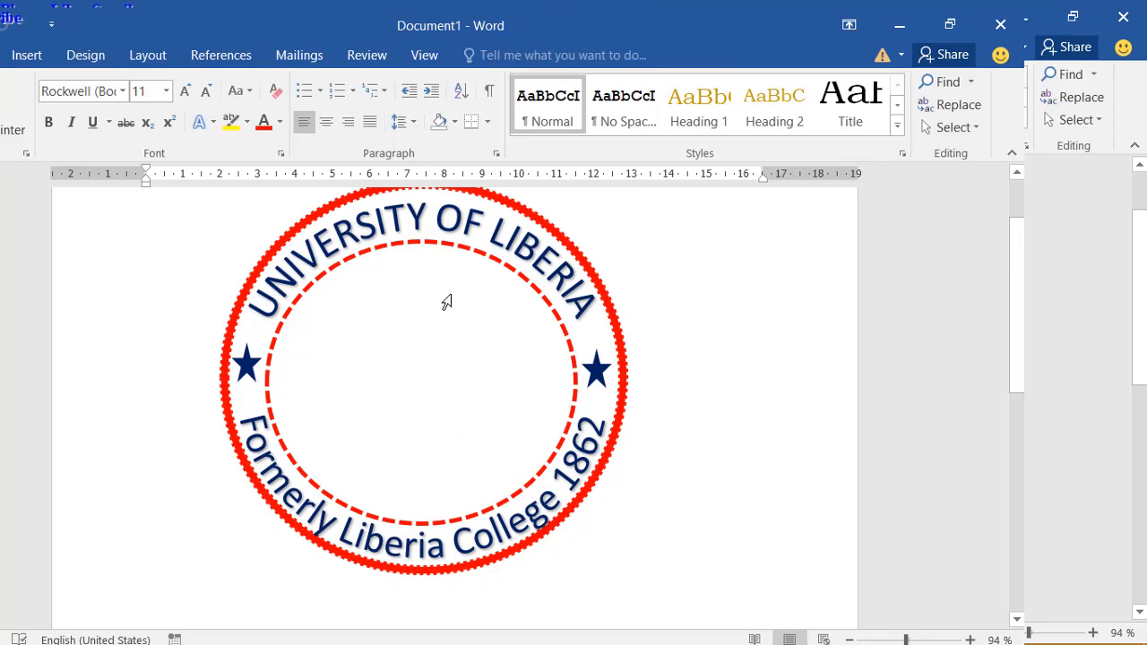
Step: Check the reference logo in Paint, then insert the picture "bookk" from the Pictures folder into the Word document
{"action": "key", "text": "alt+Tab"}
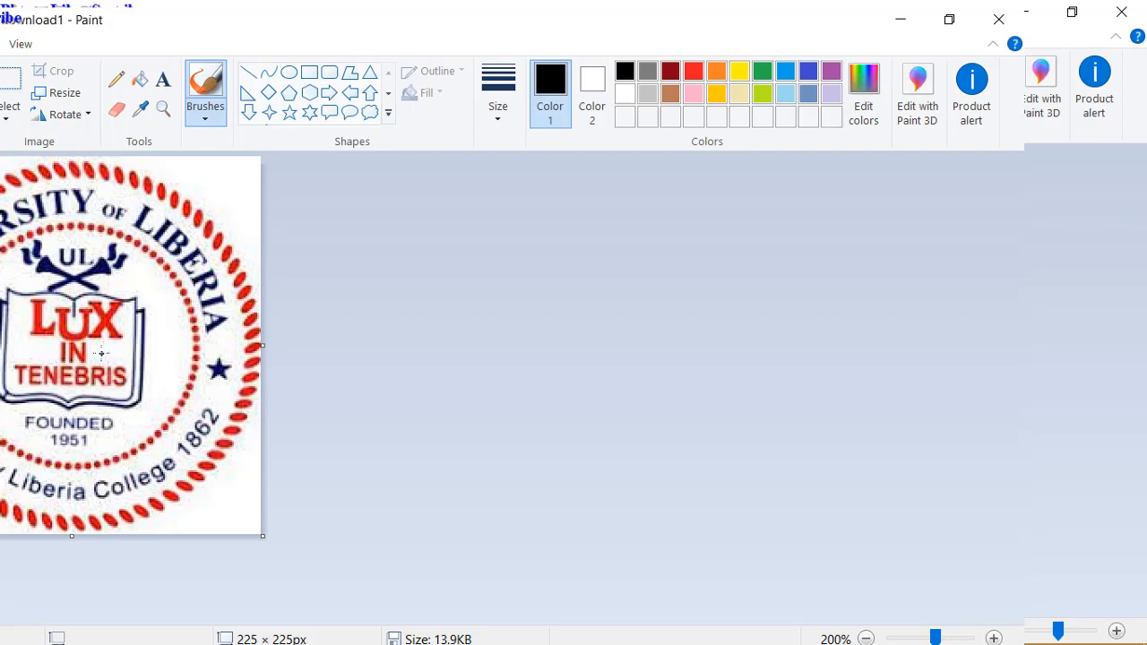
{"action": "key", "text": "alt+Tab"}
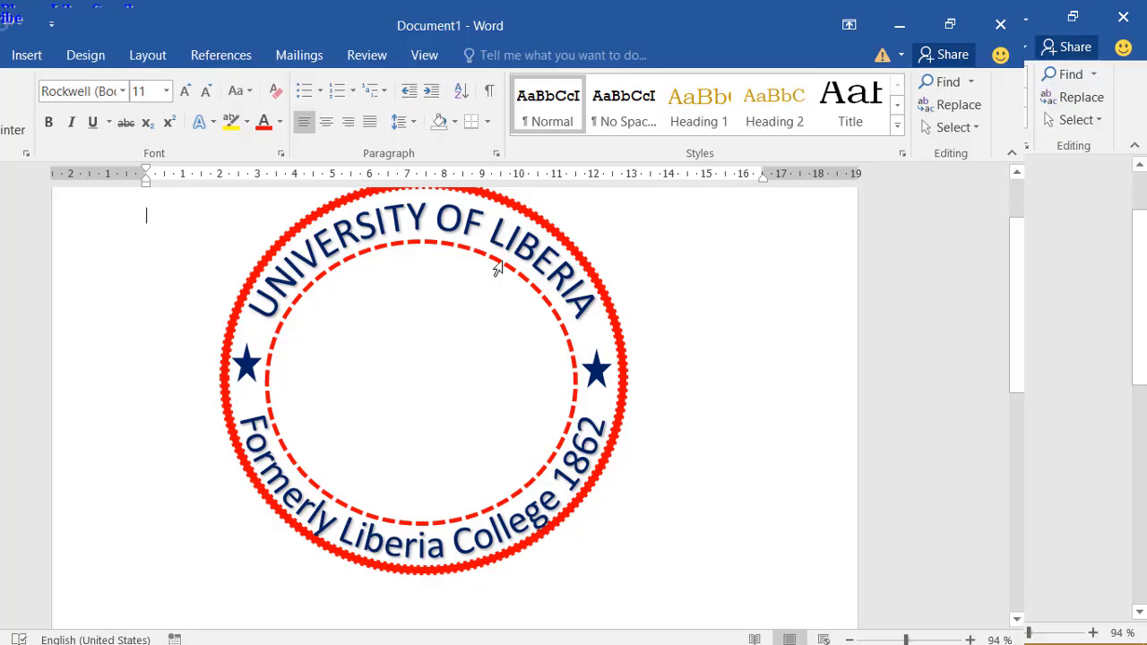
{"action": "scroll", "coordinate": [524, 294], "scroll_direction": "up", "scroll_amount": 1}
{"action": "left_click", "coordinate": [52, 59]}
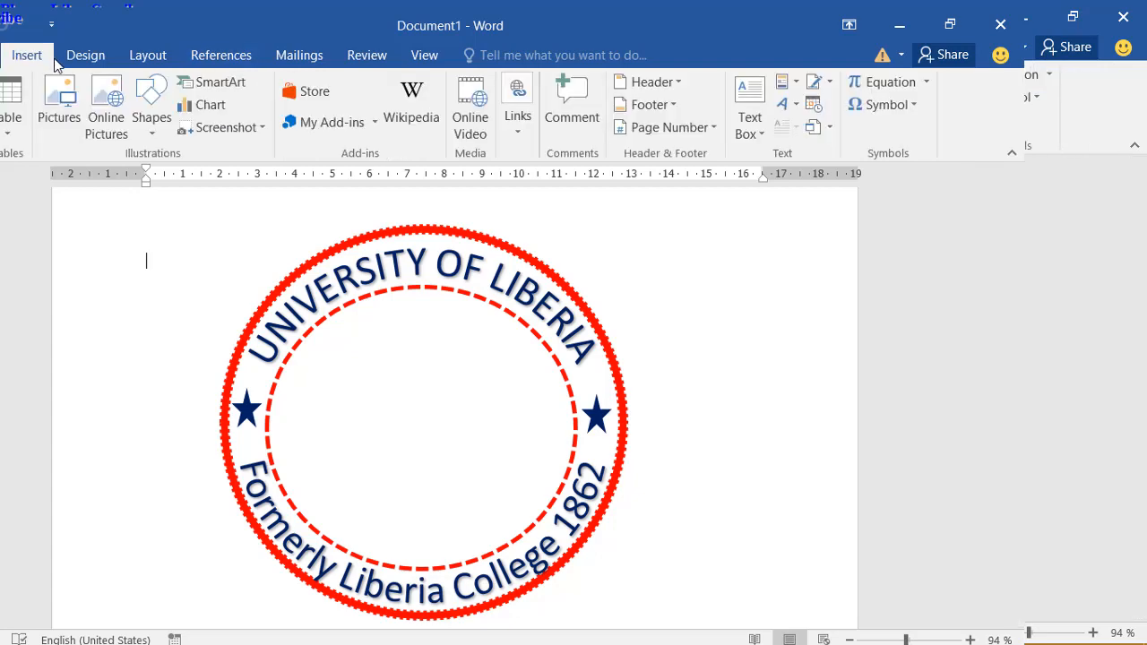
{"action": "left_click", "coordinate": [59, 106]}
{"action": "scroll", "coordinate": [362, 394], "scroll_direction": "down", "scroll_amount": 5}
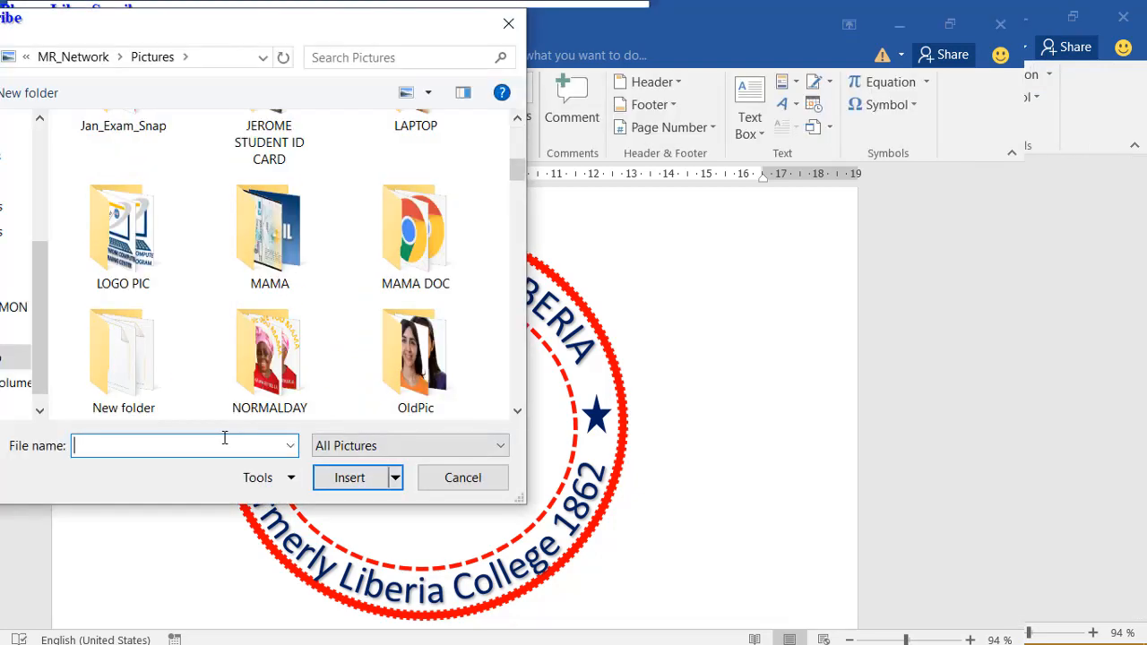
{"action": "left_click", "coordinate": [257, 267]}
{"action": "key", "text": "b"}
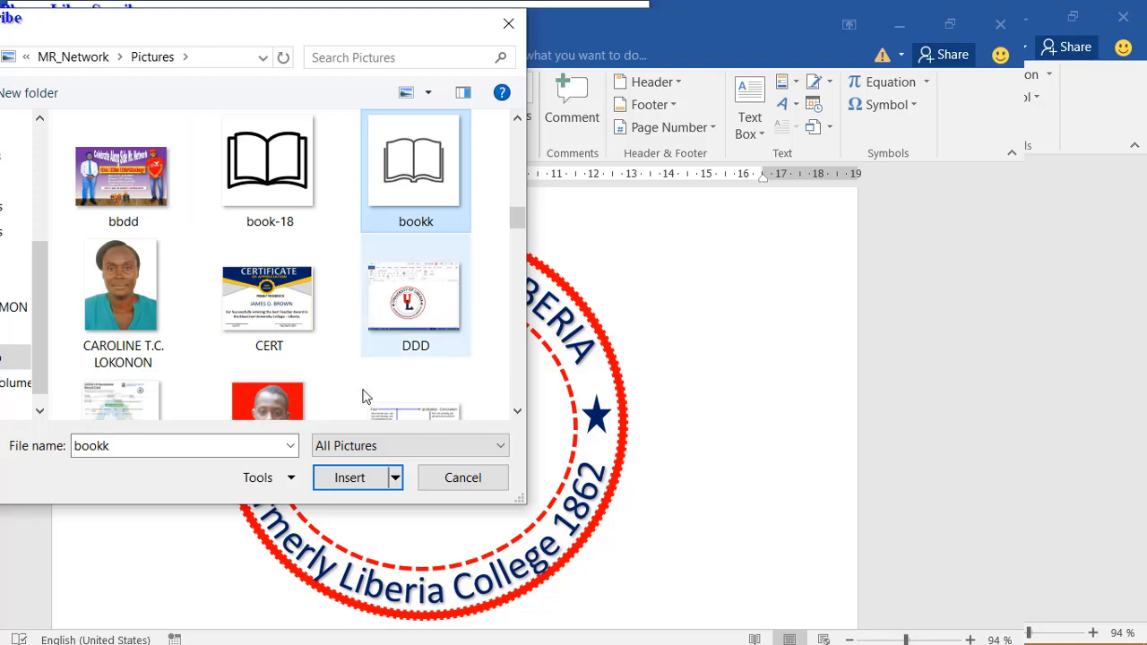
{"action": "left_click", "coordinate": [353, 478]}
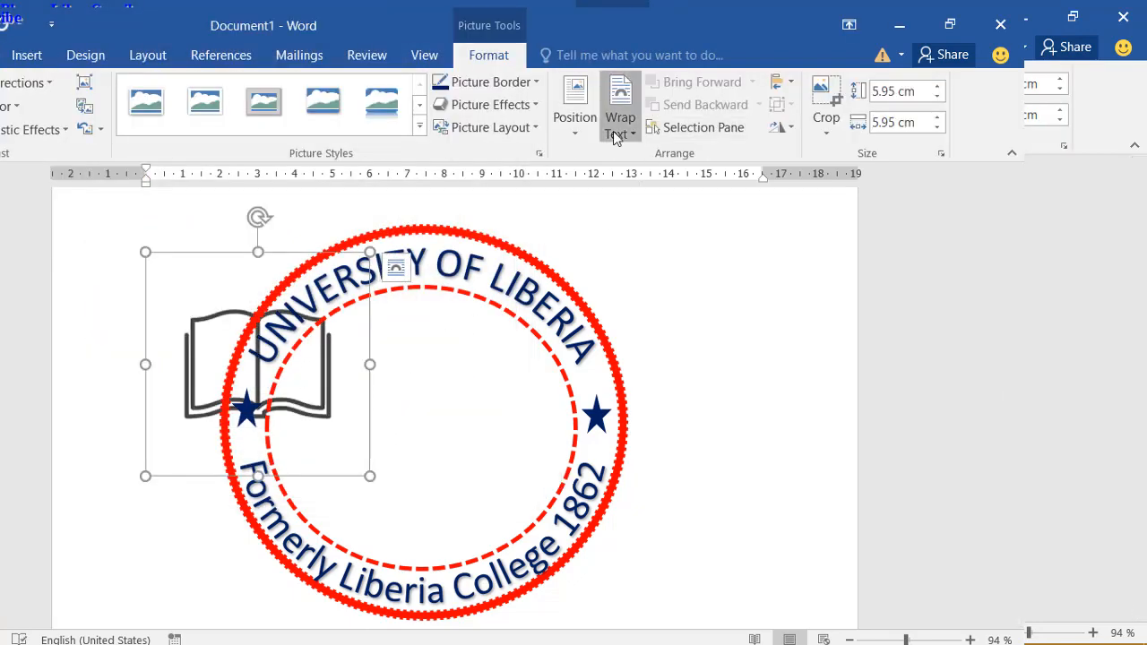
Step: Set the book picture's text wrapping to In Front of Text and move it over the logo's right edge
{"action": "left_click", "coordinate": [617, 127]}
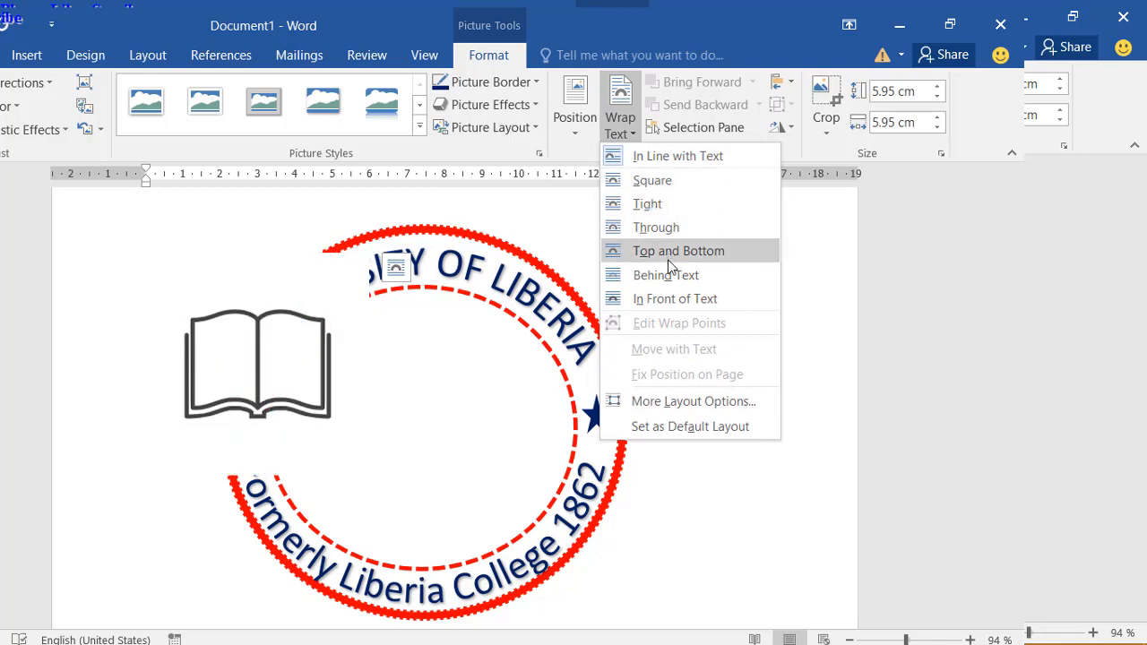
{"action": "left_click", "coordinate": [674, 298]}
{"action": "left_click_drag", "start_coordinate": [278, 353], "coordinate": [660, 333]}
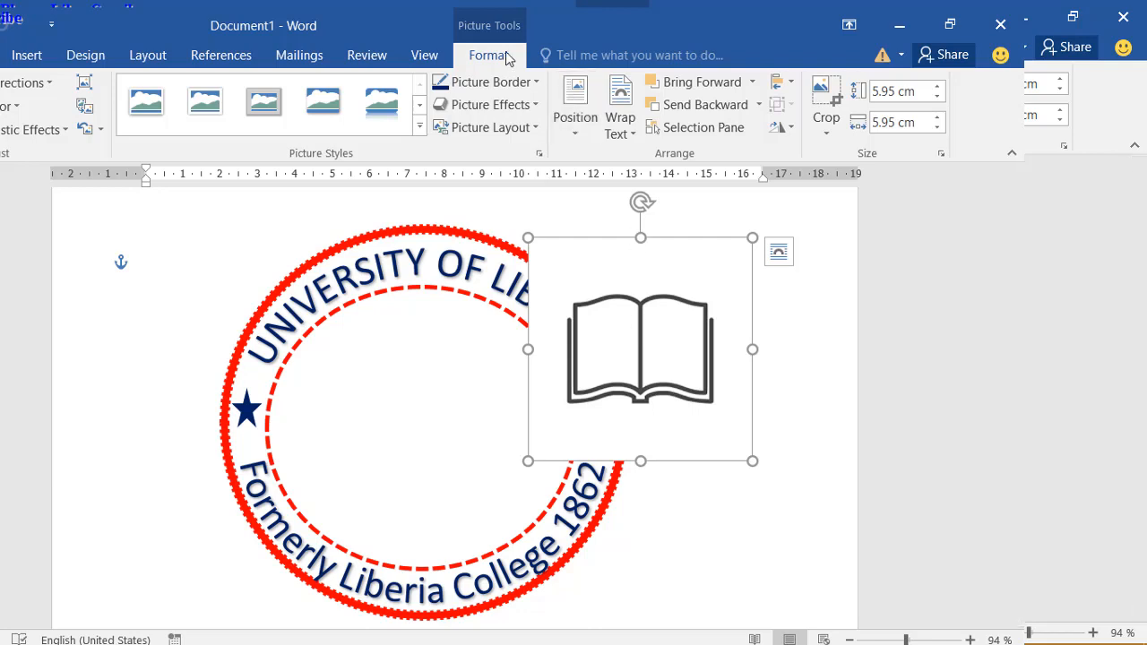
Step: Remove the book picture's background, marking the lower page edge and centre spine as areas to keep
{"action": "left_click", "coordinate": [2, 106]}
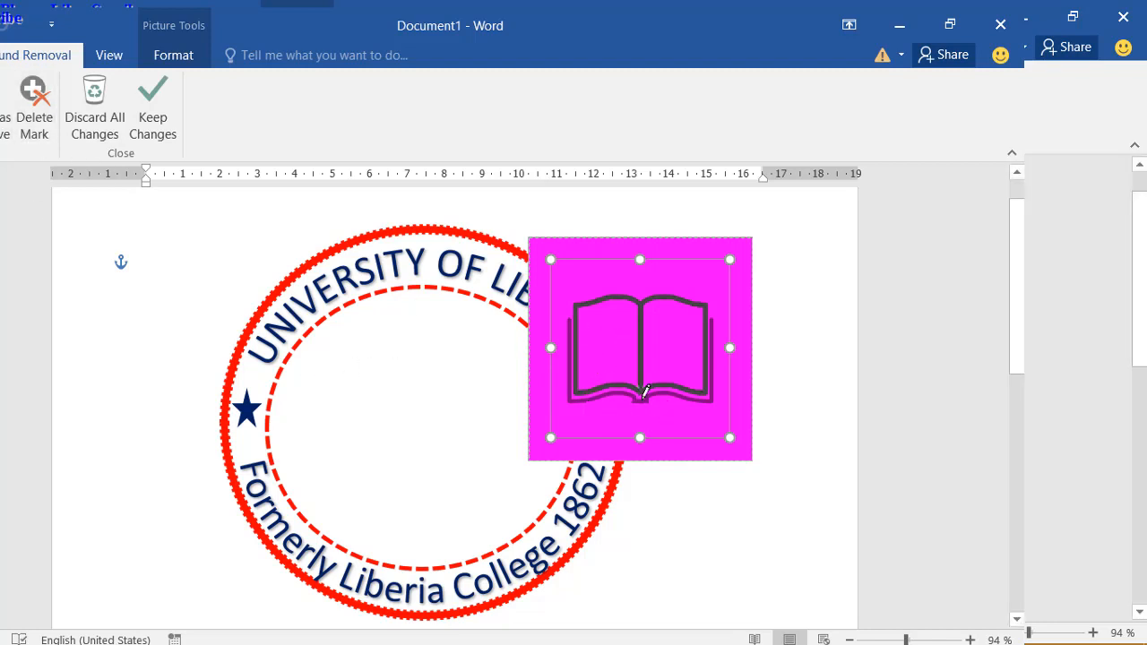
{"action": "left_click_drag", "start_coordinate": [646, 391], "coordinate": [650, 394]}
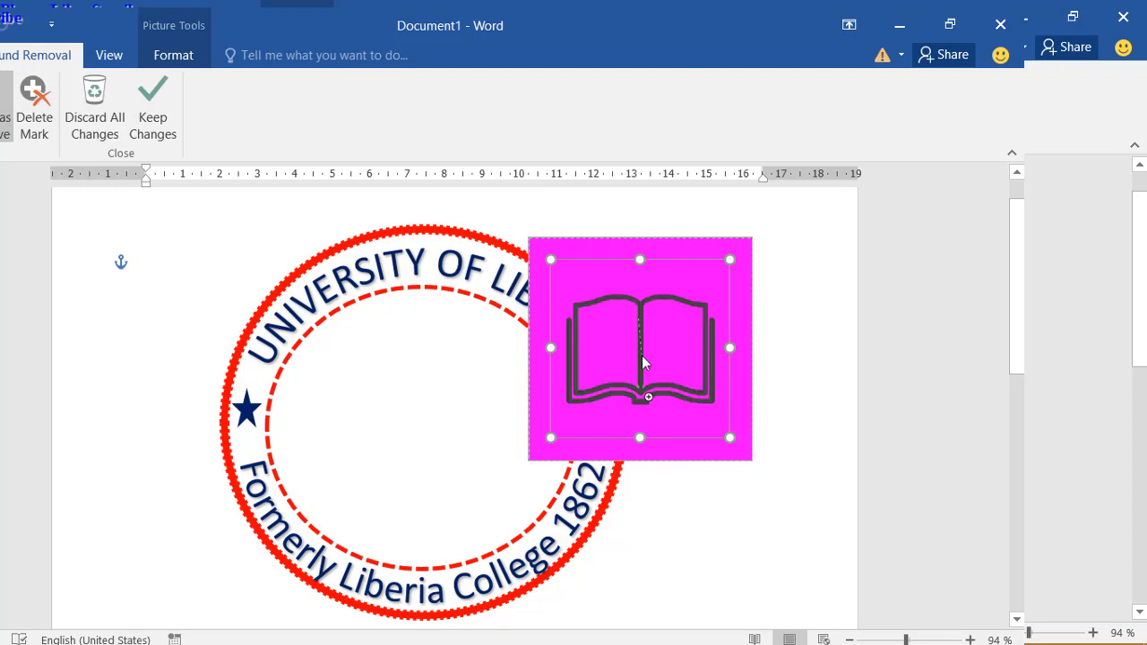
{"action": "left_click_drag", "start_coordinate": [638, 318], "coordinate": [642, 356]}
{"action": "left_click", "coordinate": [780, 336]}
{"action": "left_click", "coordinate": [685, 358]}
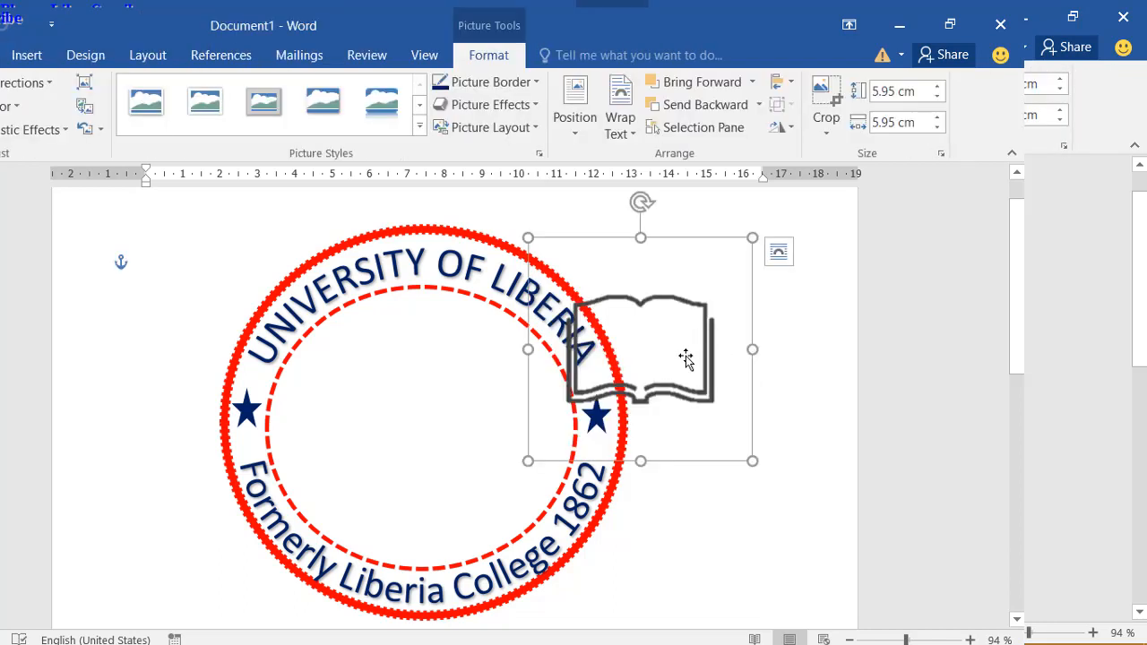
Step: Move the book picture into the inner ring and centre it horizontally, comparing its placement with the reference logo in Paint
{"action": "left_click_drag", "start_coordinate": [686, 359], "coordinate": [457, 474]}
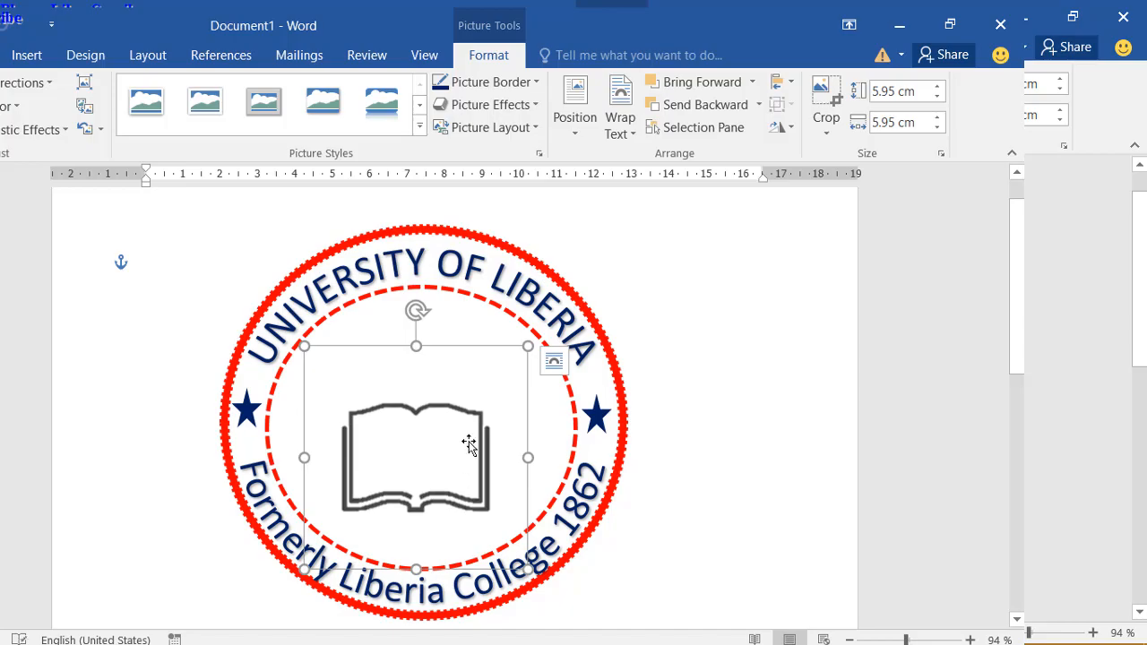
{"action": "key", "text": "alt+Tab"}
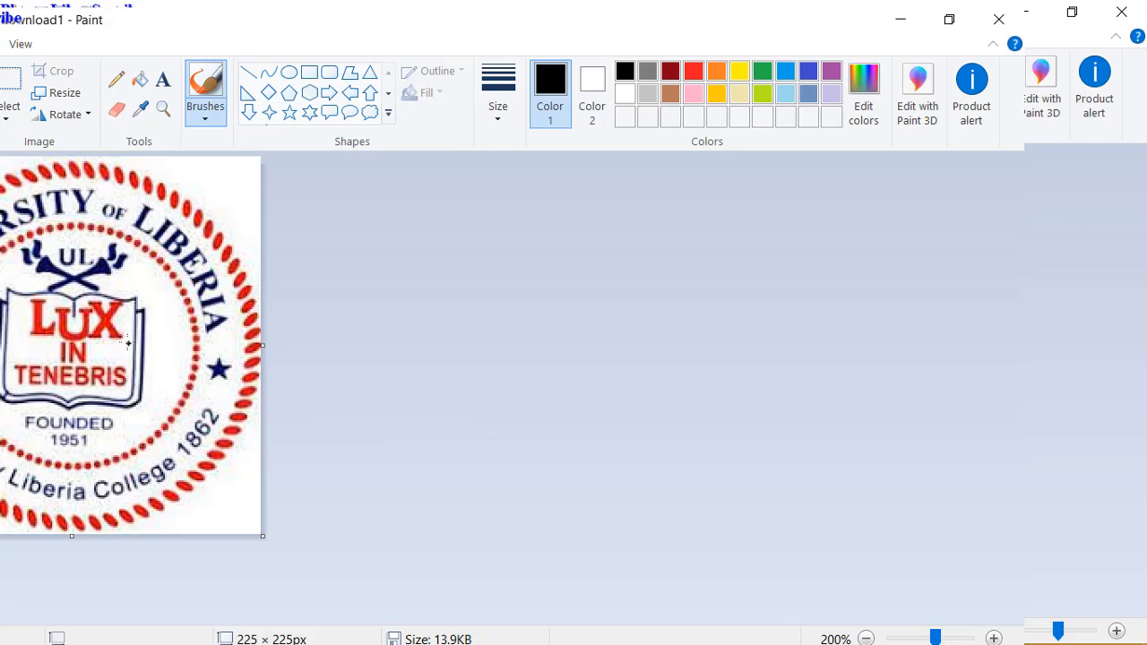
{"action": "key", "text": "alt+Tab"}
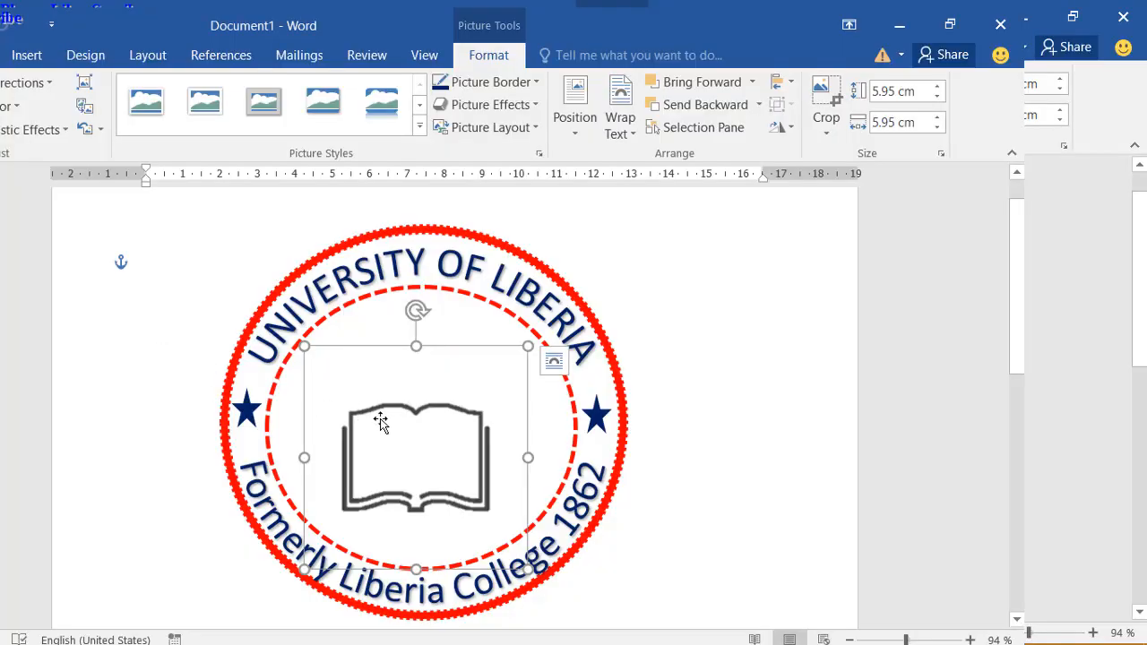
{"action": "mouse_move", "coordinate": [395, 421]}
{"action": "left_mouse_down"}
{"action": "mouse_move", "coordinate": [409, 413]}
{"action": "mouse_move", "coordinate": [401, 421]}
{"action": "left_mouse_up"}
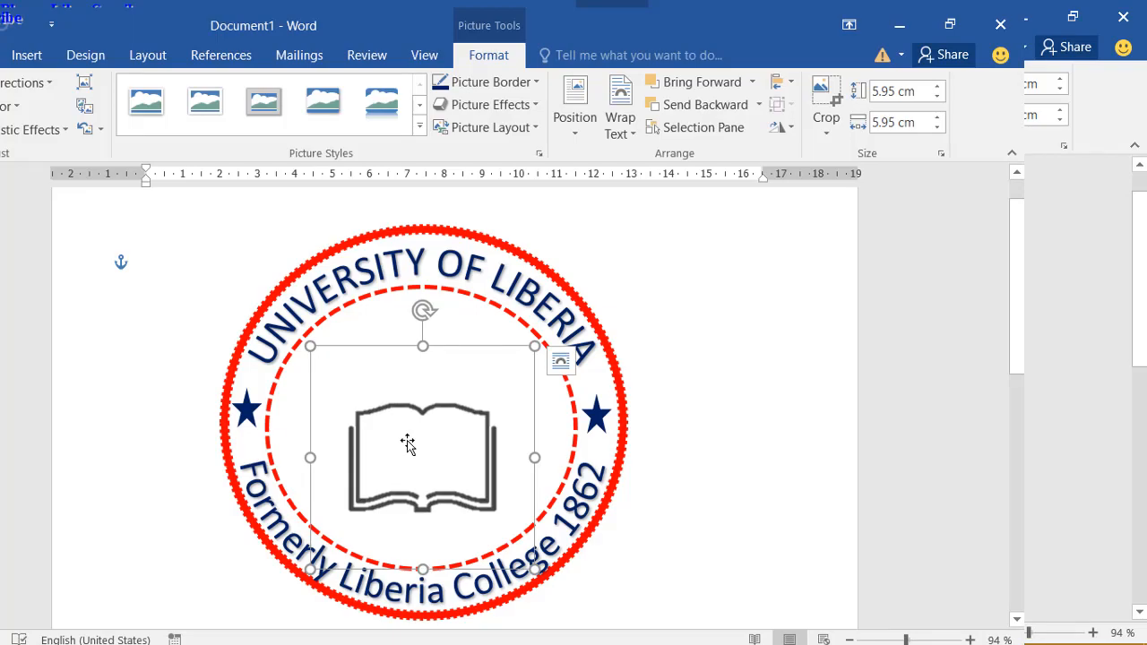
Step: Following the Paint reference, draw a closed freeform torch about 0.8 cm high and 1.6 cm wide above the book in Word
{"action": "key", "text": "alt+Tab"}
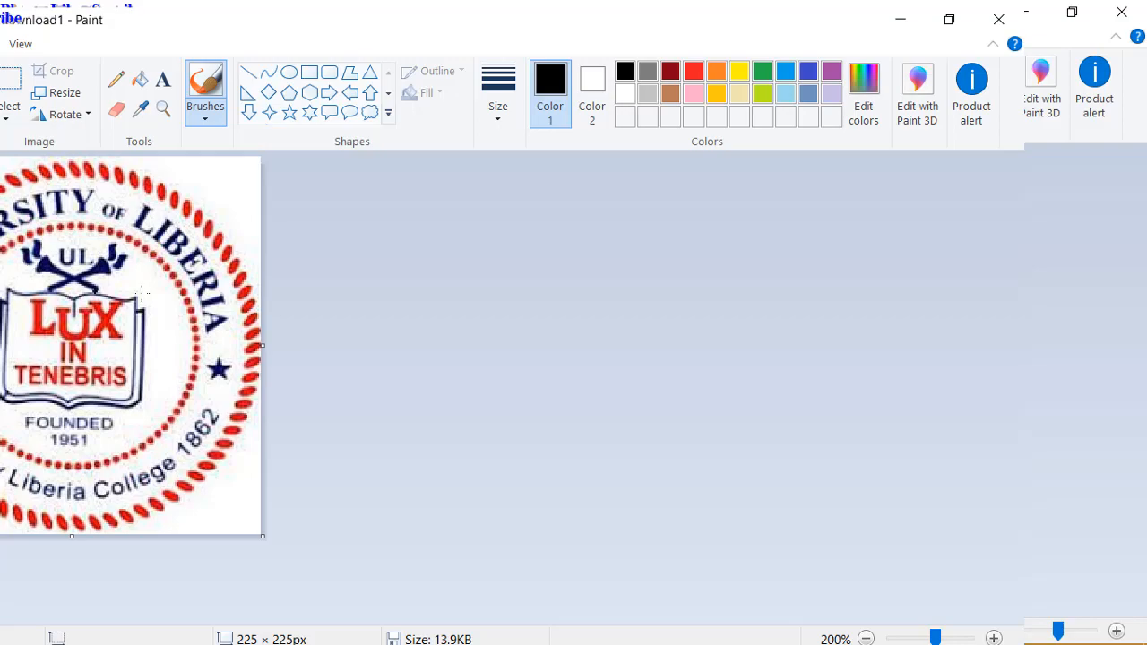
{"action": "key", "text": "alt+Tab"}
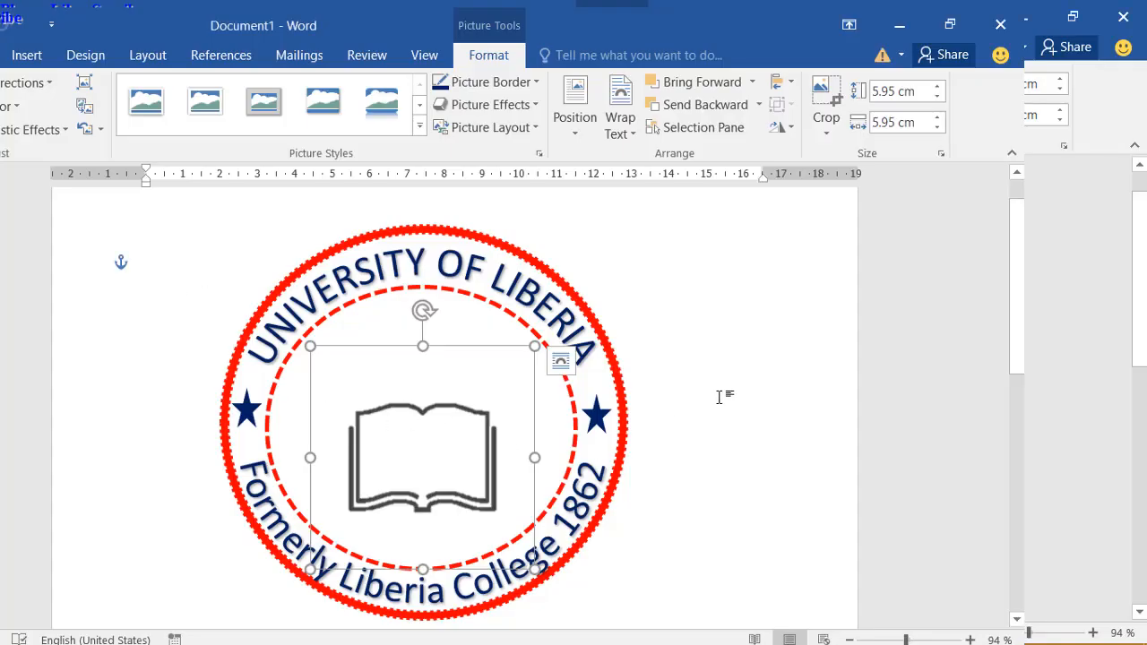
{"action": "left_click", "coordinate": [724, 393]}
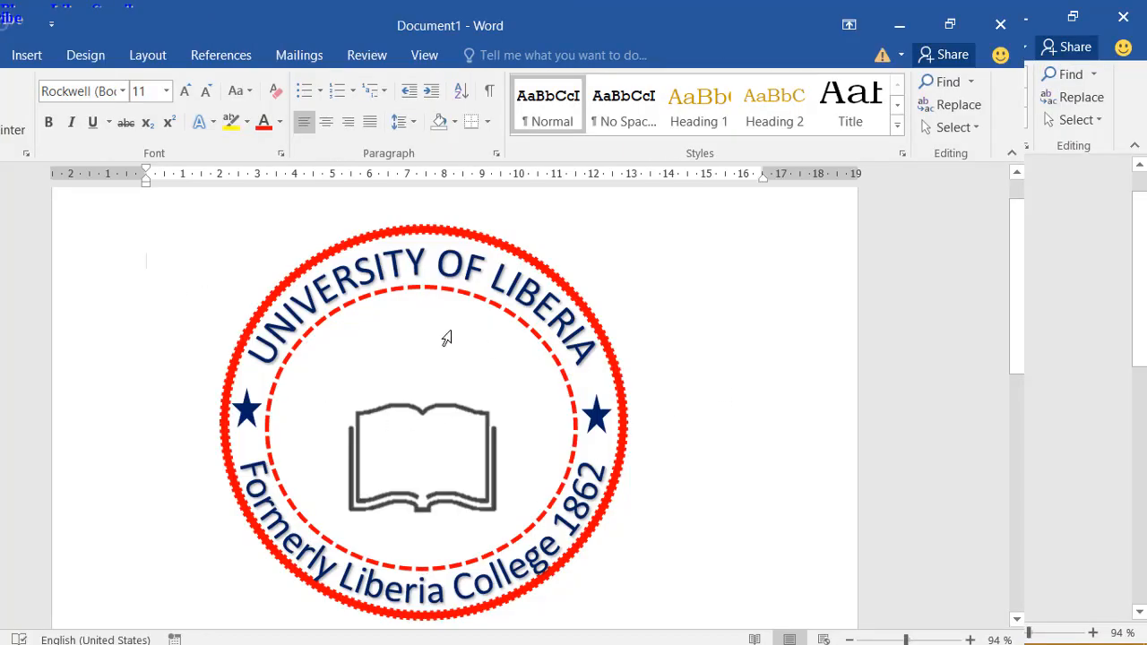
{"action": "left_click", "coordinate": [41, 56]}
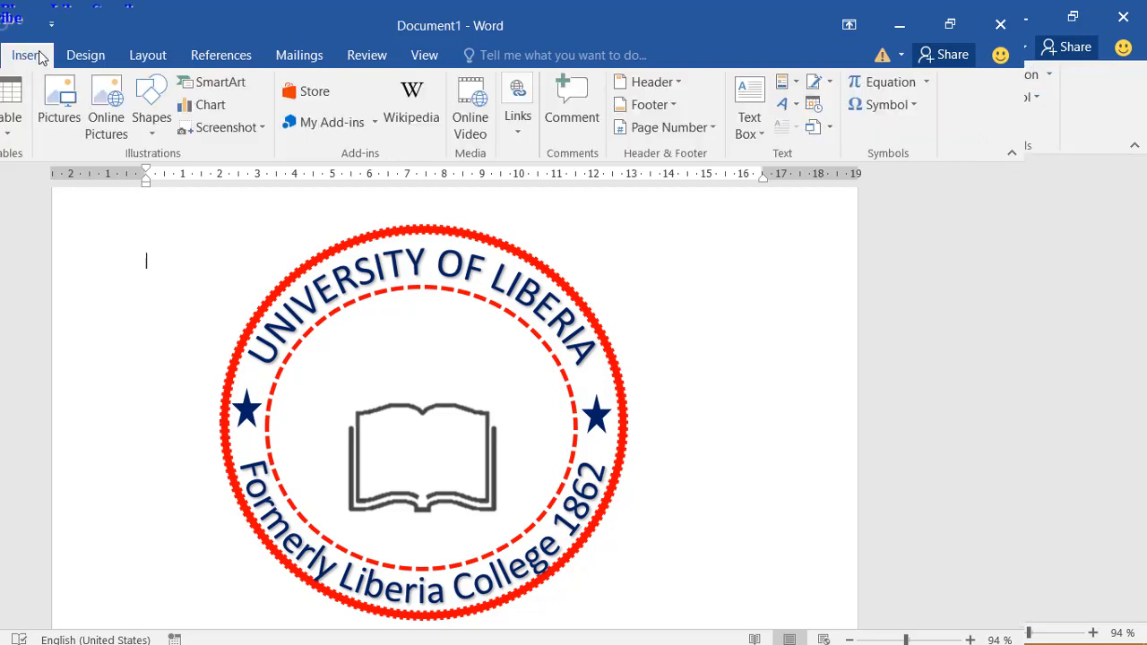
{"action": "left_click", "coordinate": [147, 133]}
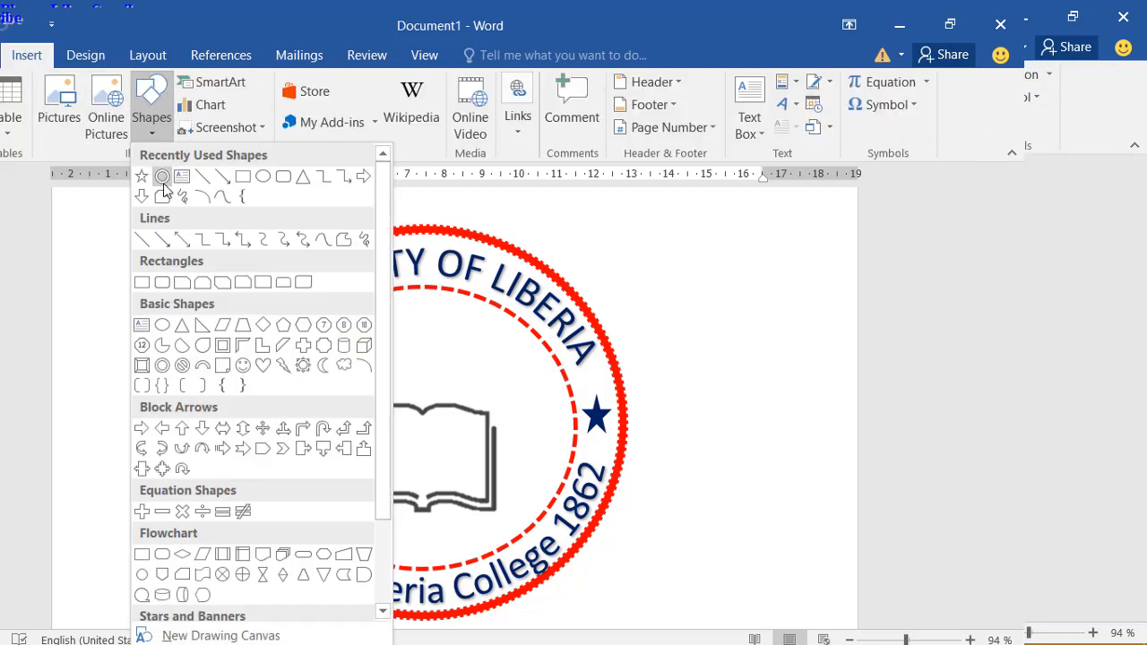
{"action": "left_click", "coordinate": [346, 240]}
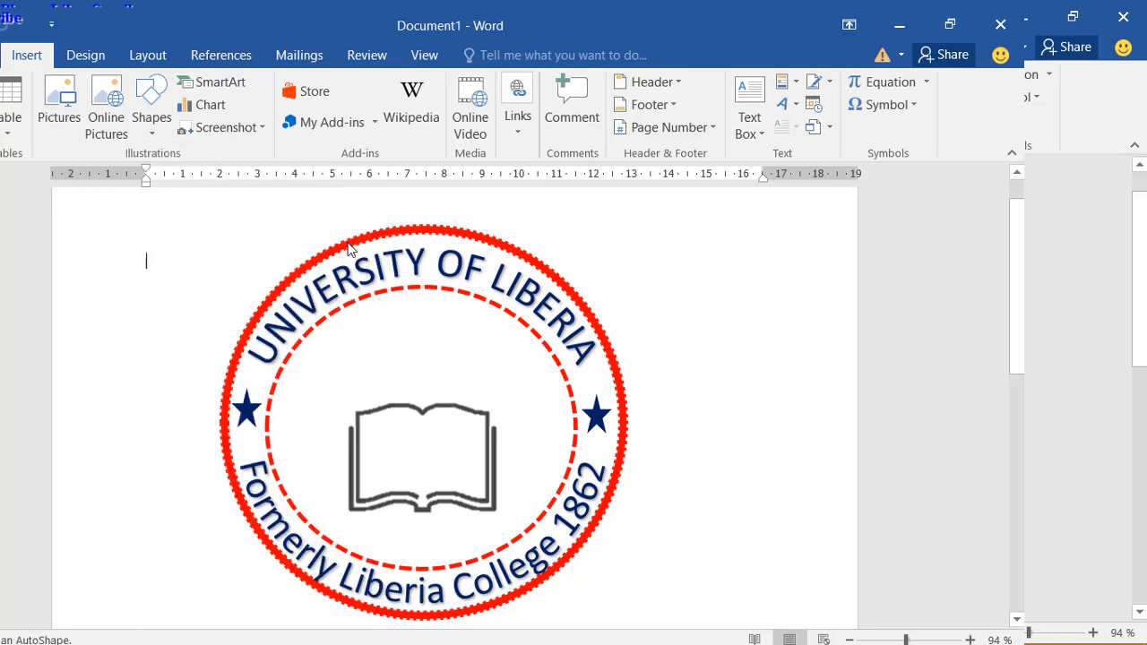
{"action": "left_click", "coordinate": [418, 366]}
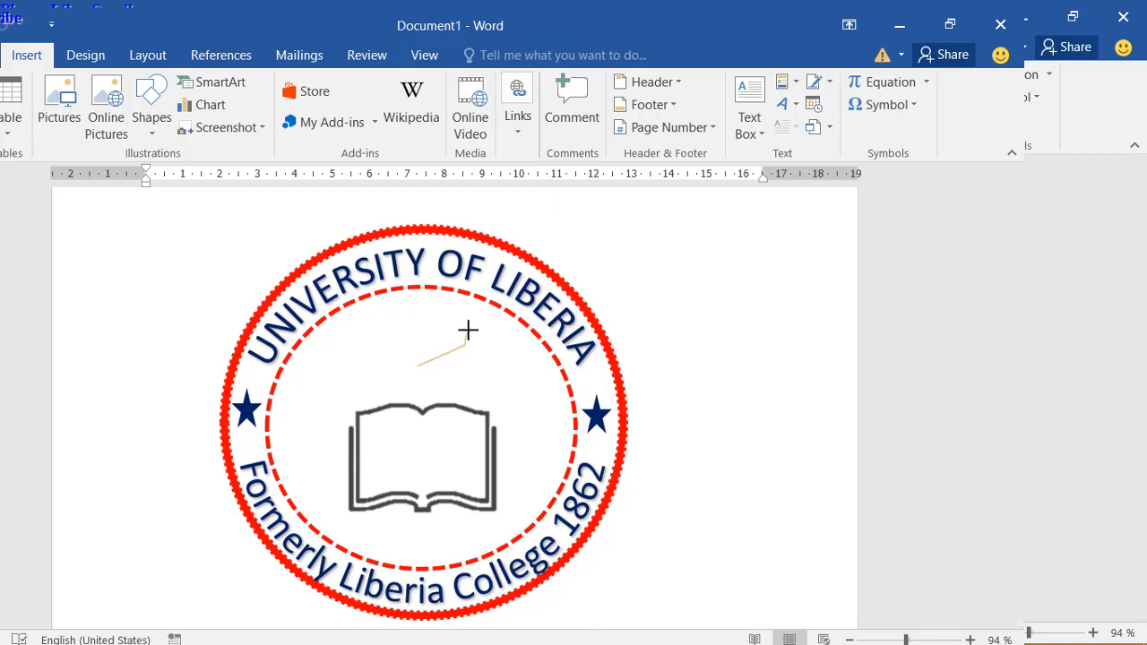
{"action": "left_click", "coordinate": [472, 337]}
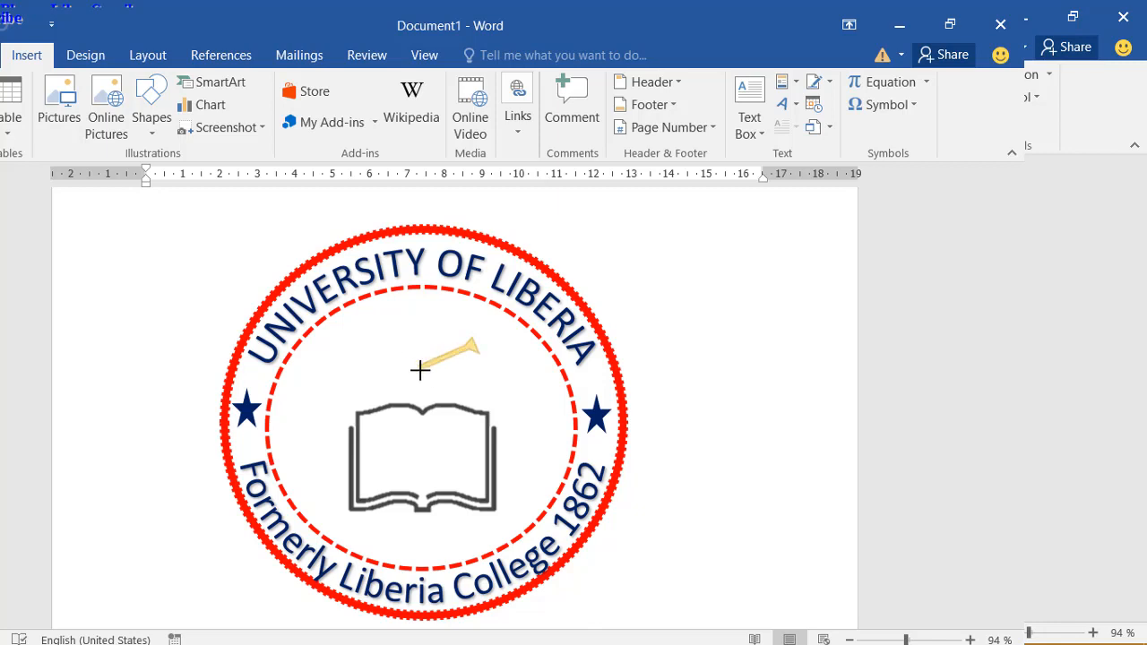
{"action": "left_click", "coordinate": [420, 369]}
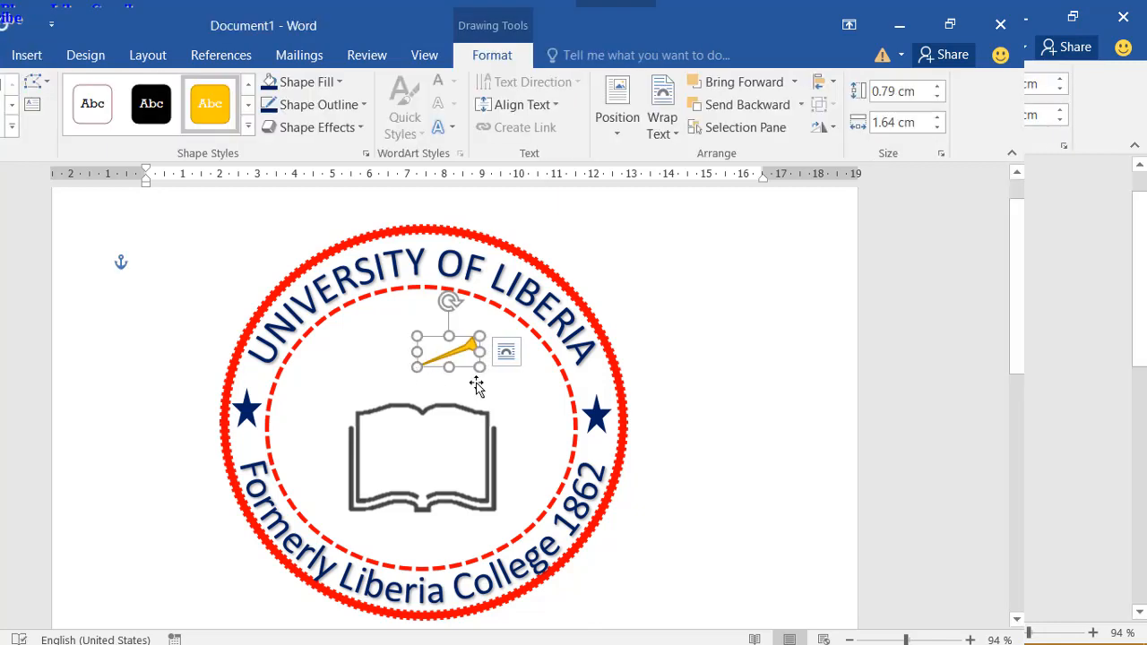
Step: Set the torch's fill and outline to the standard dark blue and stretch its height to about 0.9 cm
{"action": "left_click", "coordinate": [343, 83]}
{"action": "left_click", "coordinate": [402, 238]}
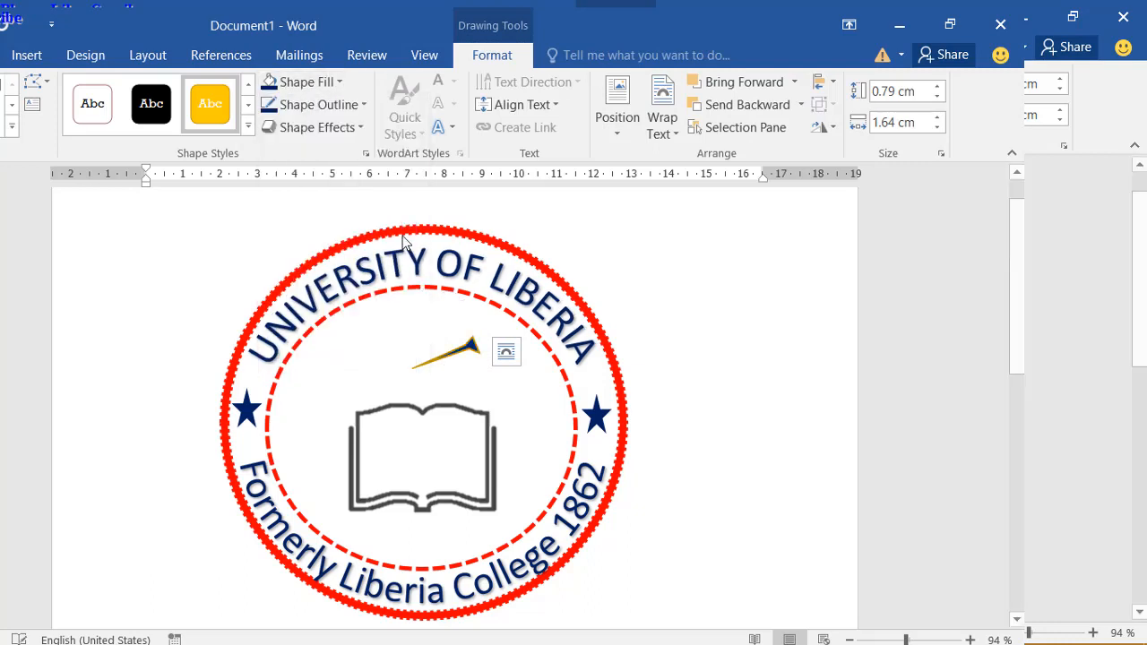
{"action": "left_click", "coordinate": [348, 108]}
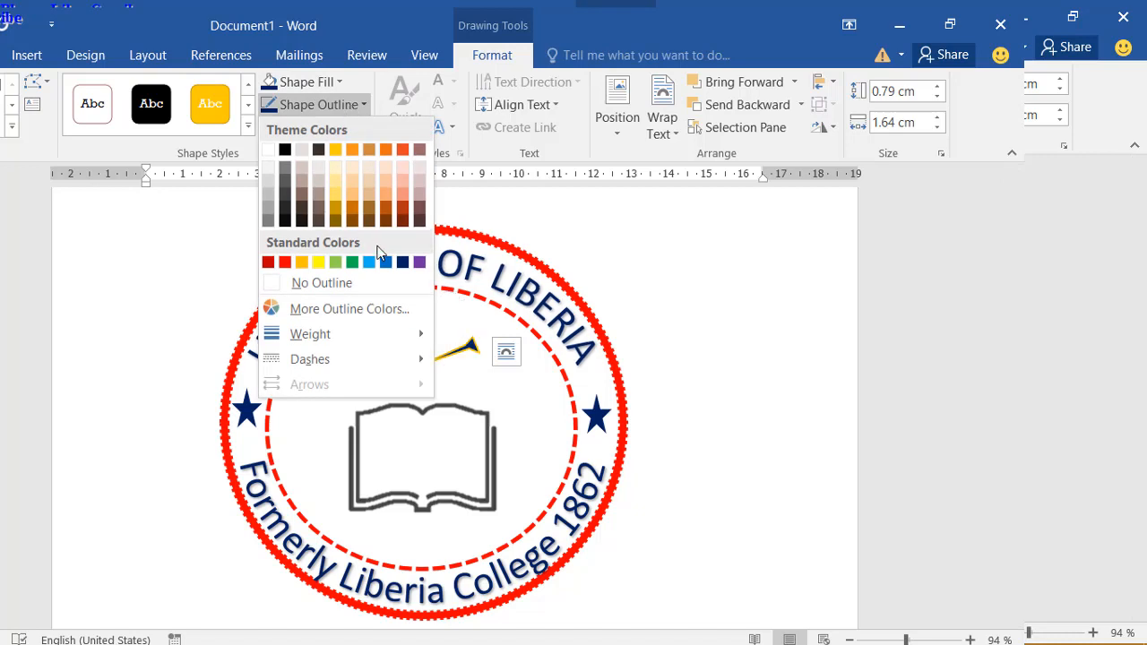
{"action": "left_click", "coordinate": [402, 261]}
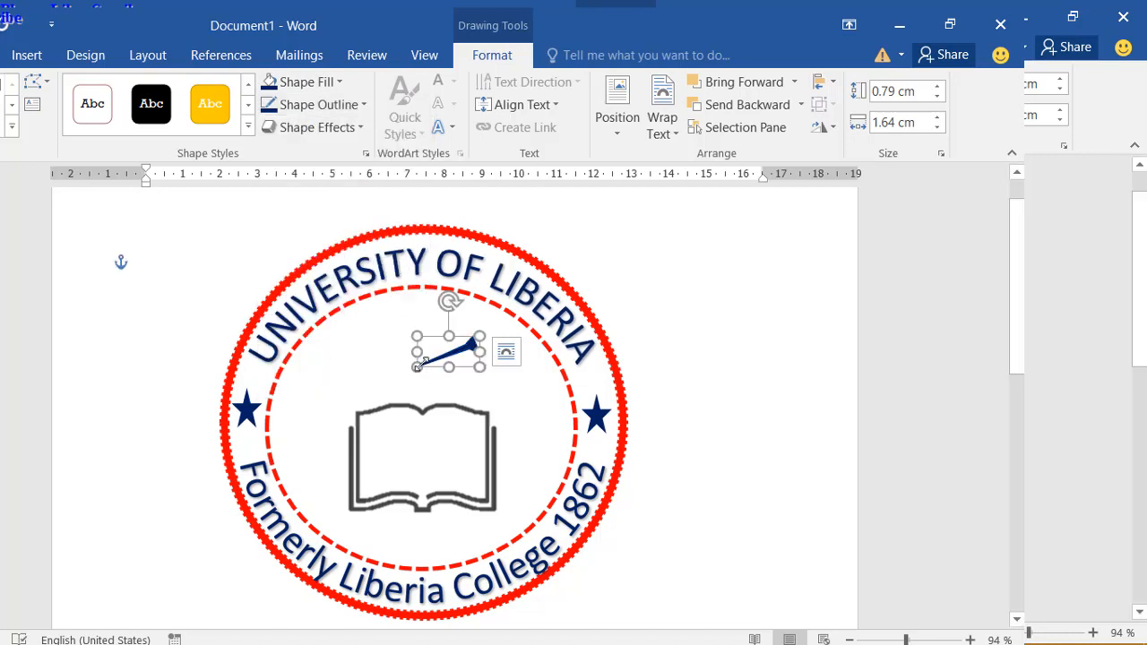
{"action": "left_click_drag", "start_coordinate": [417, 365], "coordinate": [418, 371]}
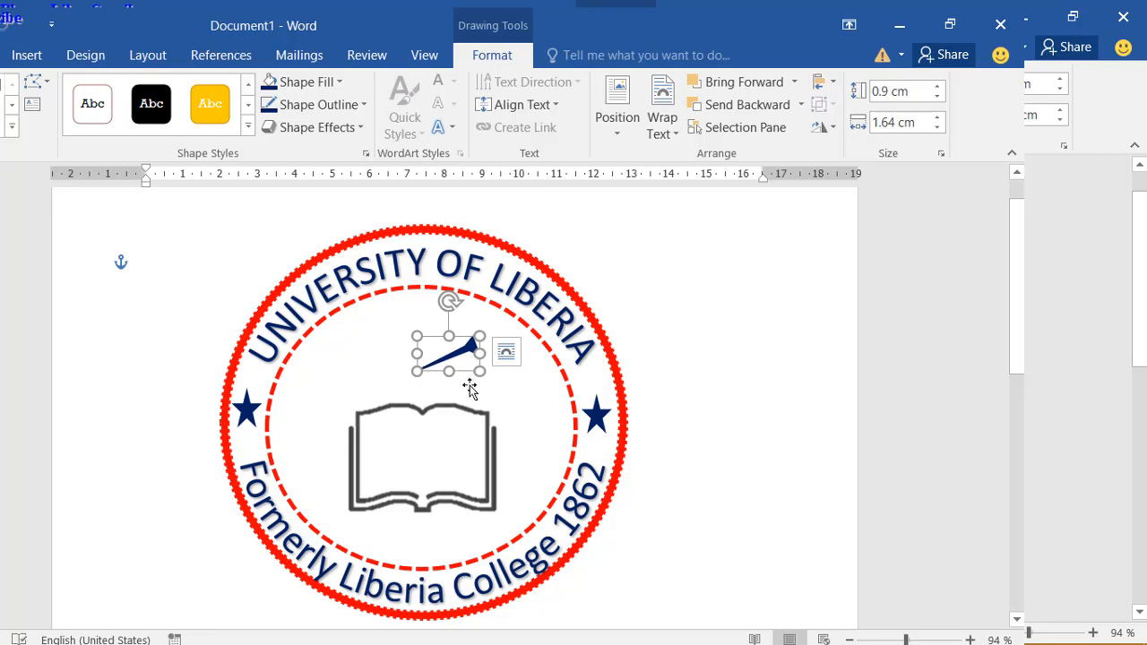
Step: Duplicate the dark blue torch and shift the book picture slightly up within the inner ring
{"action": "key", "text": "ctrl+d"}
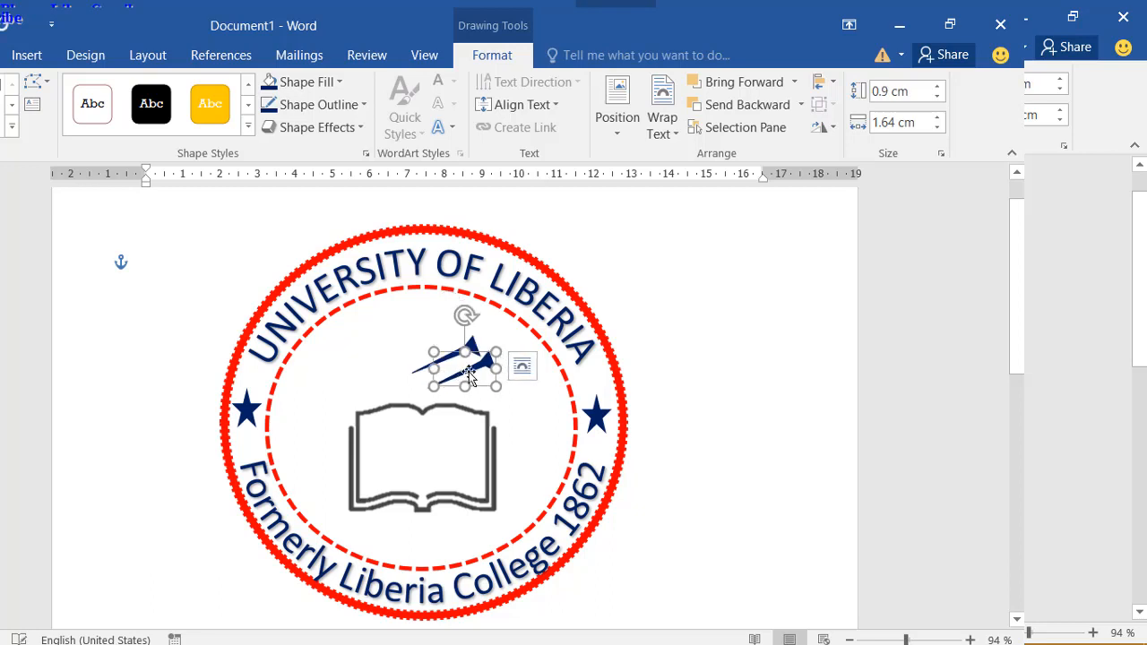
{"action": "mouse_move", "coordinate": [485, 375]}
{"action": "left_mouse_down"}
{"action": "mouse_move", "coordinate": [455, 375]}
{"action": "mouse_move", "coordinate": [484, 360]}
{"action": "left_mouse_up"}
{"action": "left_click", "coordinate": [484, 361]}
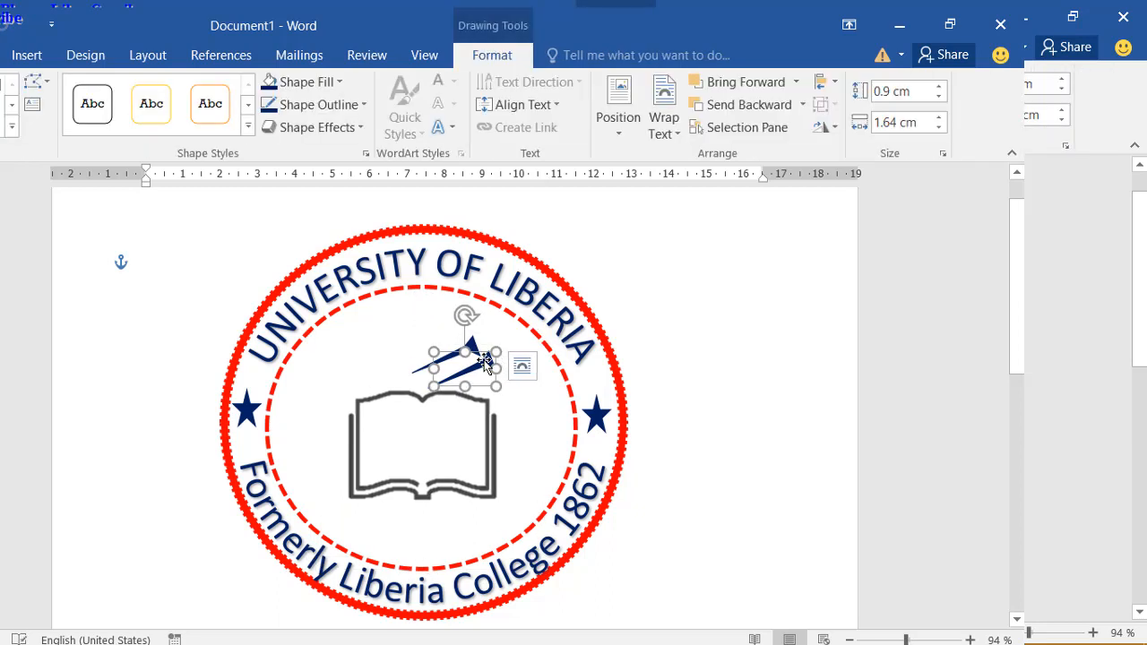
Step: Flip the copied torch horizontally and nudge it left and up so that it crosses the original above the book
{"action": "left_click", "coordinate": [824, 128]}
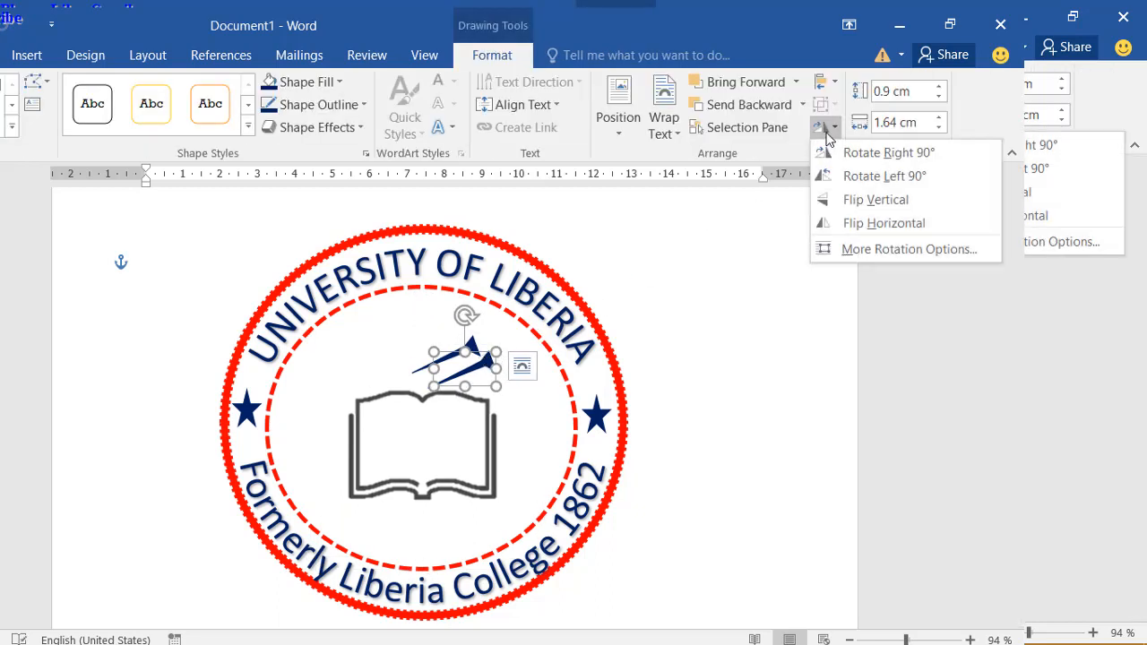
{"action": "left_click", "coordinate": [888, 227]}
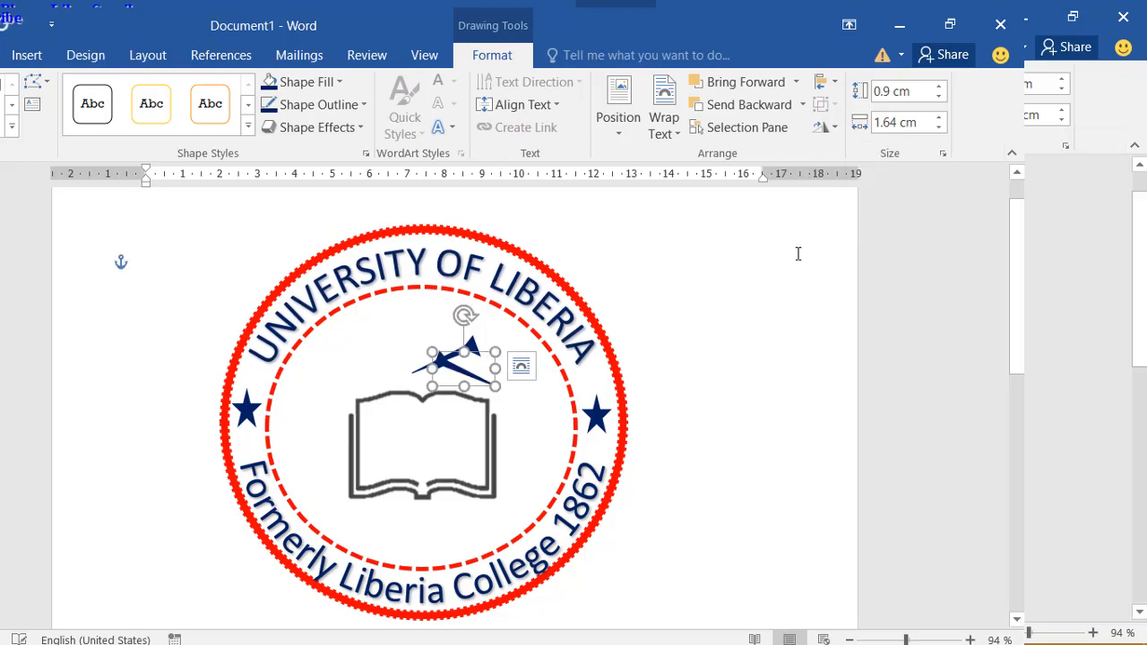
{"action": "key", "text": "Left"}
{"action": "key", "text": "Left"}
{"action": "key", "text": "Left"}
{"action": "key", "text": "Left"}
{"action": "key", "text": "Left"}
{"action": "key", "text": "Left"}
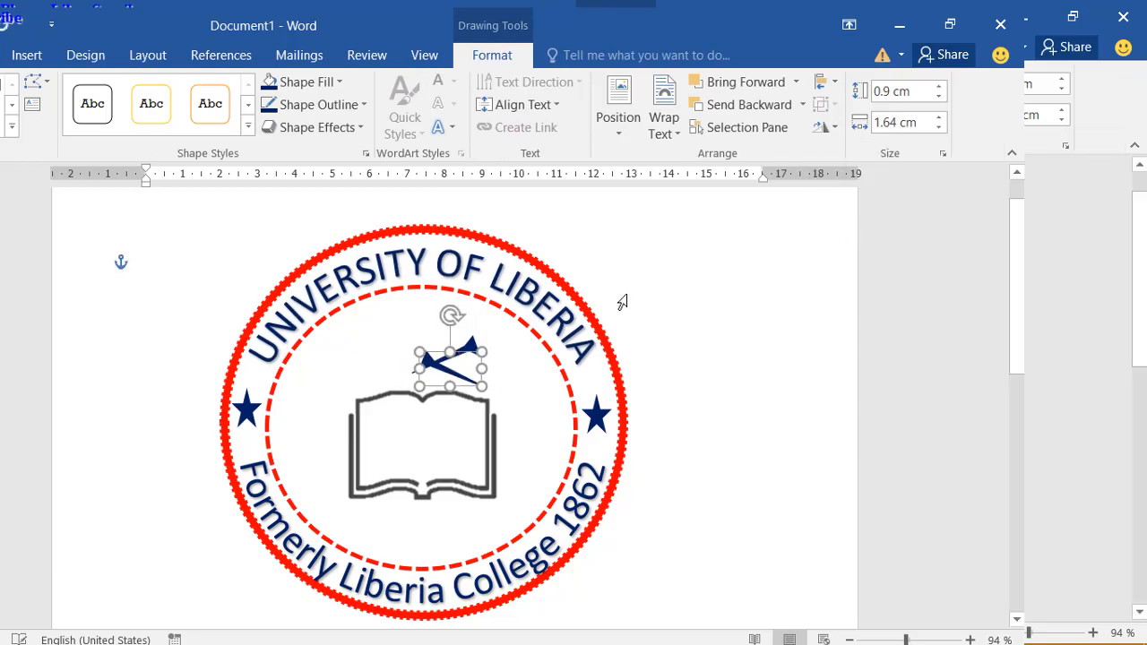
{"action": "key", "text": "Up"}
{"action": "key", "text": "Up"}
{"action": "key", "text": "Up"}
{"action": "key", "text": "Up"}
{"action": "key", "text": "Up"}
{"action": "key", "text": "Up"}
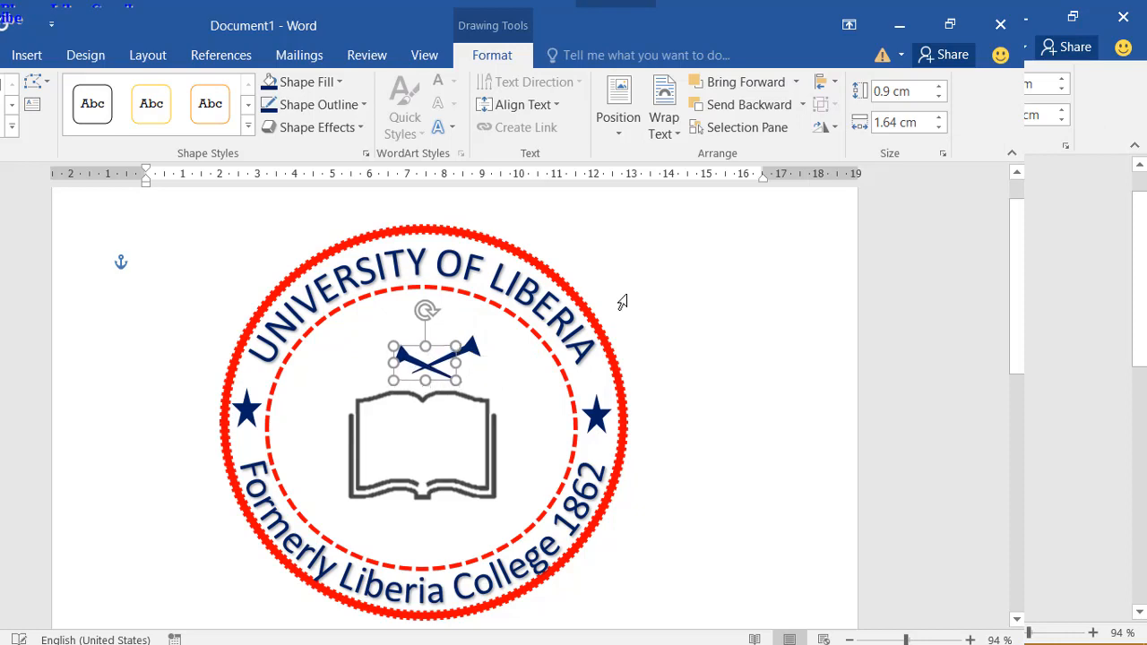
{"action": "key", "text": "Up"}
{"action": "key", "text": "Up"}
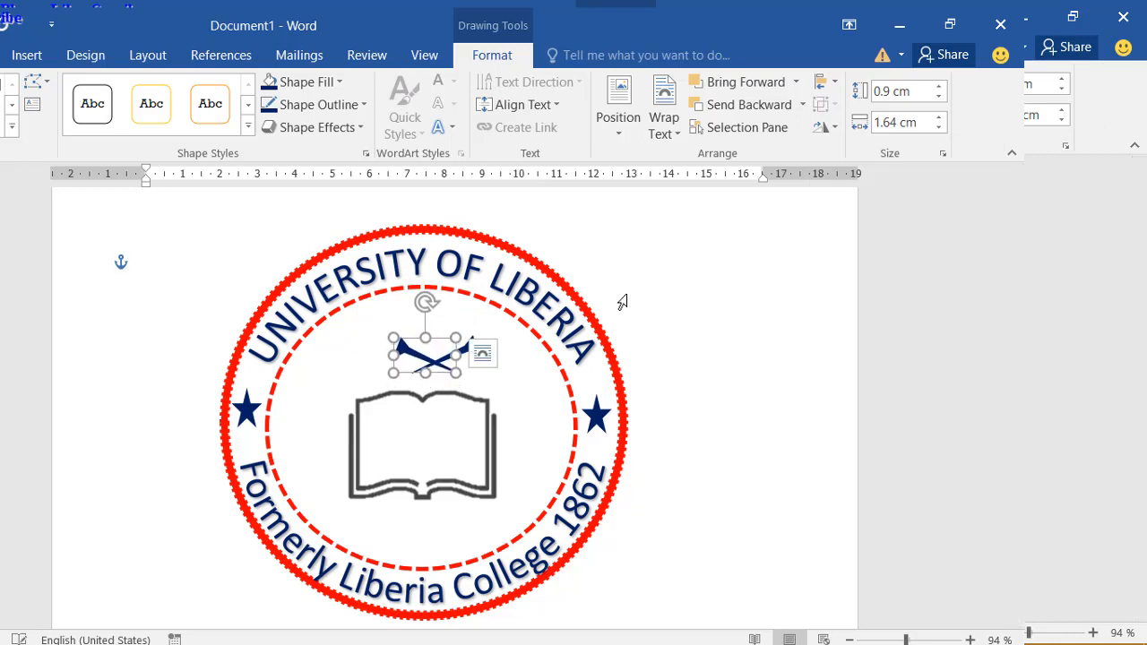
Step: Nudge the flipped torch further left so that the two torches cross near their lower ends
{"action": "key", "text": "Left"}
{"action": "key", "text": "Left"}
{"action": "key", "text": "Left"}
{"action": "key", "text": "Left"}
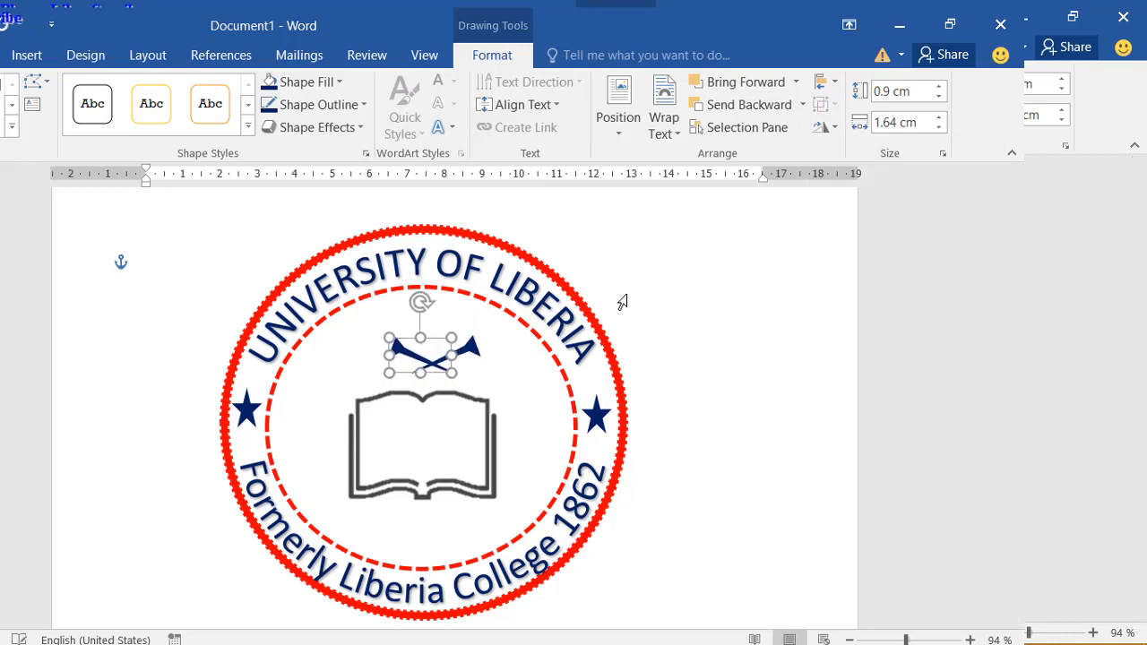
{"action": "key", "text": "Left"}
{"action": "key", "text": "Left"}
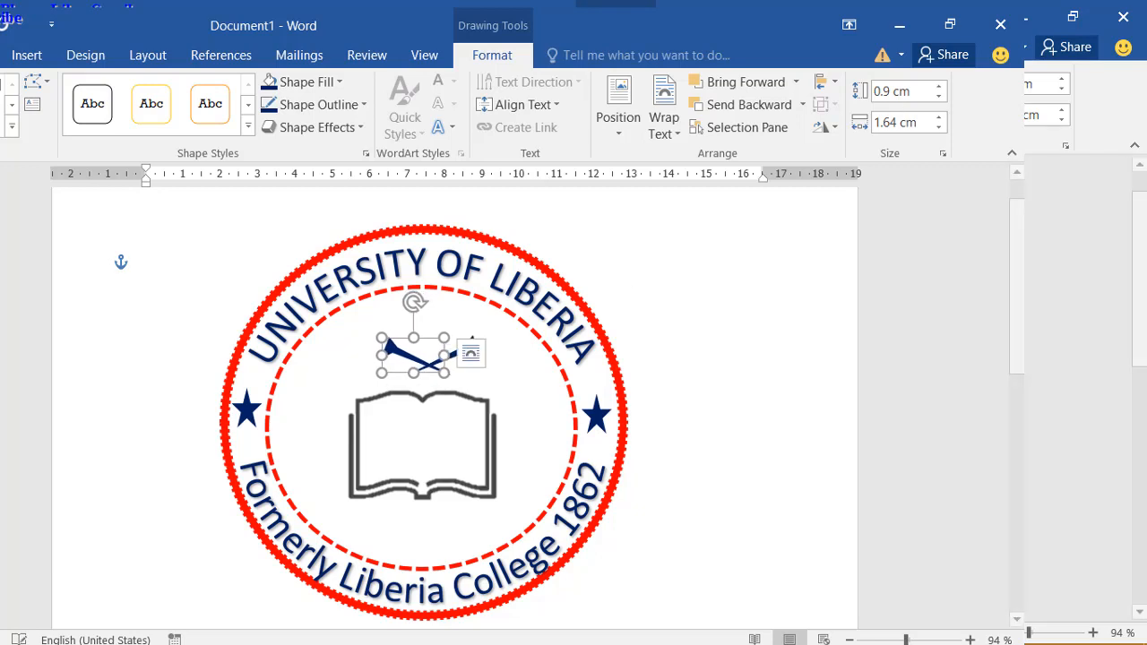
Step: Select the original torch and nudge it left so that the crossing sits centred above the book
{"action": "left_click", "coordinate": [503, 366]}
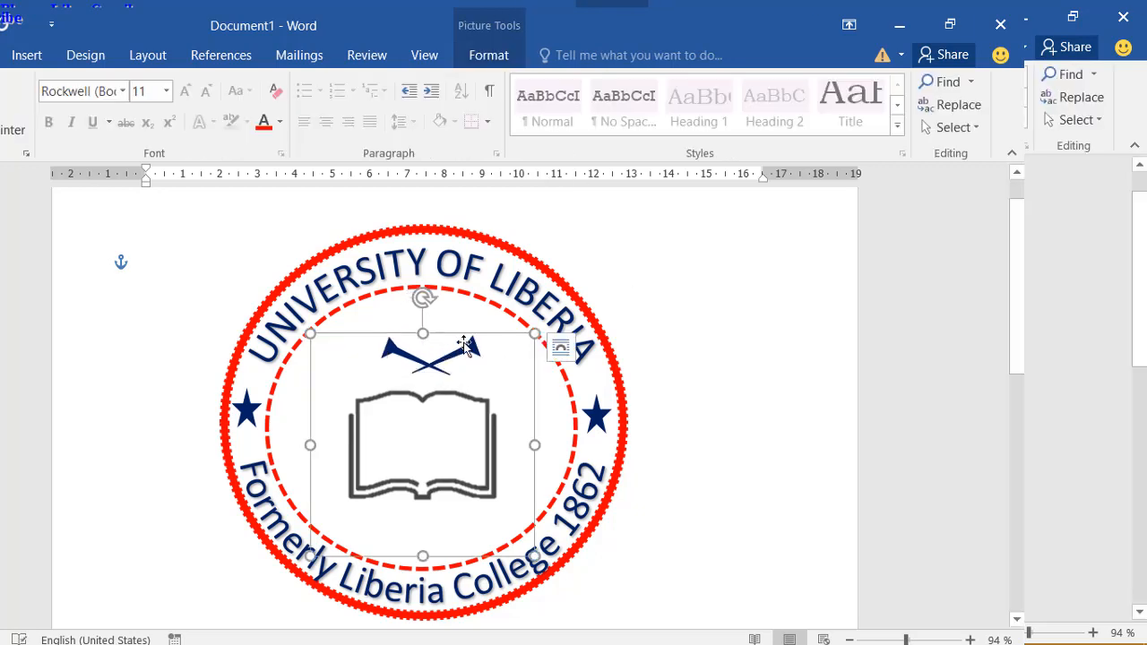
{"action": "left_click", "coordinate": [468, 345]}
{"action": "key", "text": "Left"}
{"action": "key", "text": "Left"}
{"action": "key", "text": "Left"}
{"action": "key", "text": "Left"}
{"action": "key", "text": "Left"}
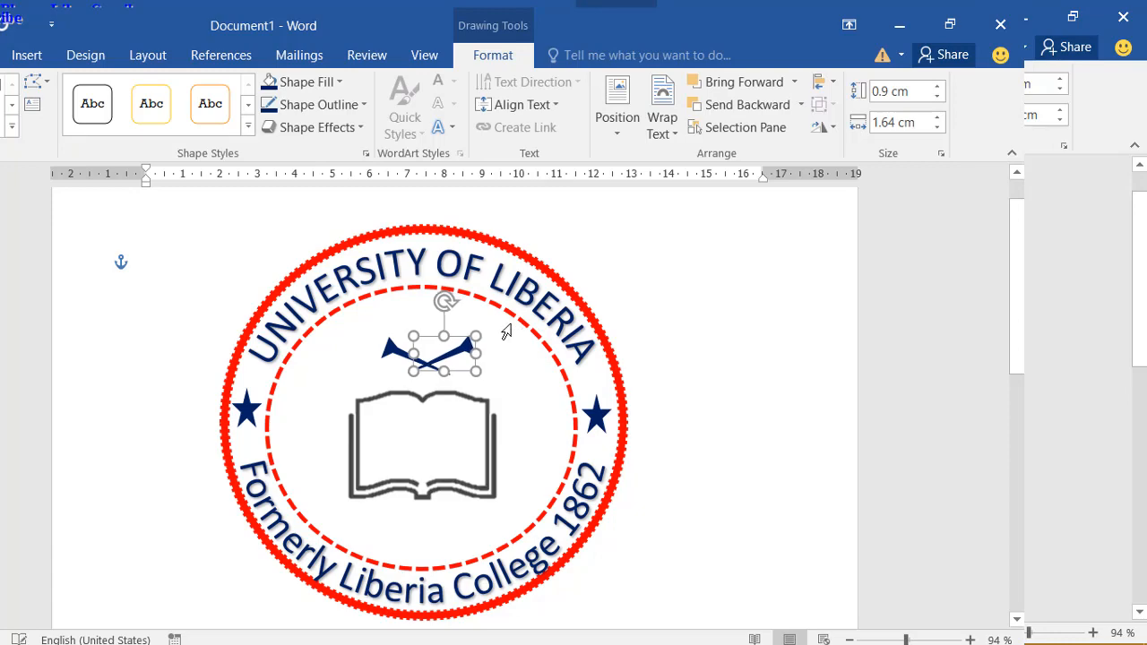
{"action": "key", "text": "Left"}
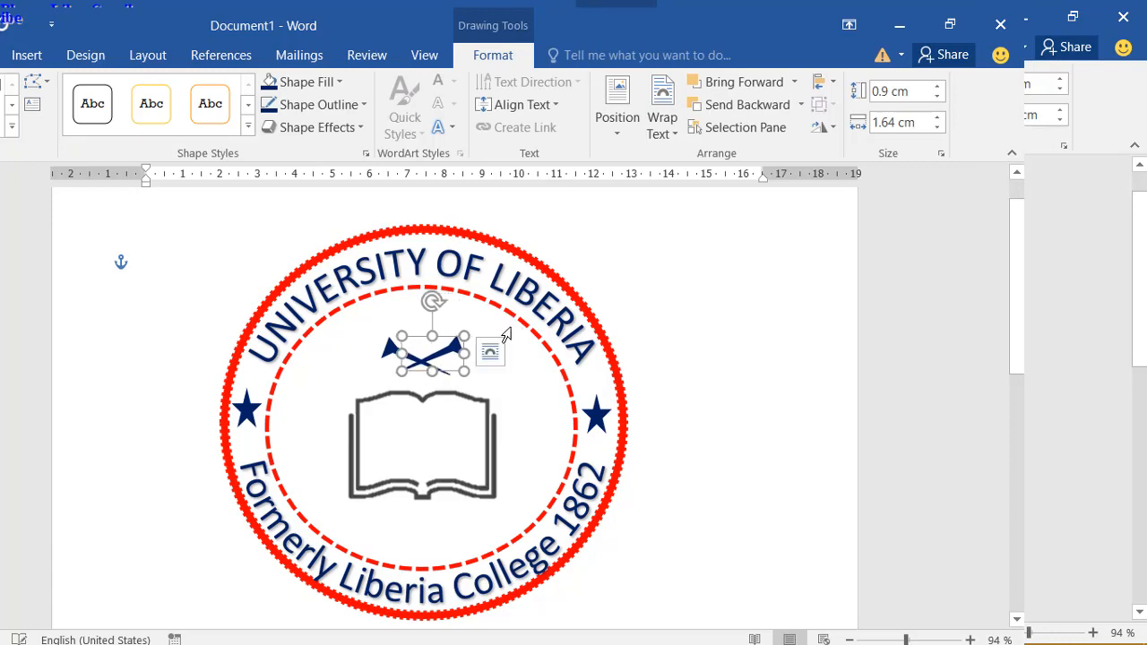
Step: After checking the Paint reference, stretch both crossed torches in Word slightly so that their narrow tips reach down towards the book
{"action": "key", "text": "alt+Tab"}
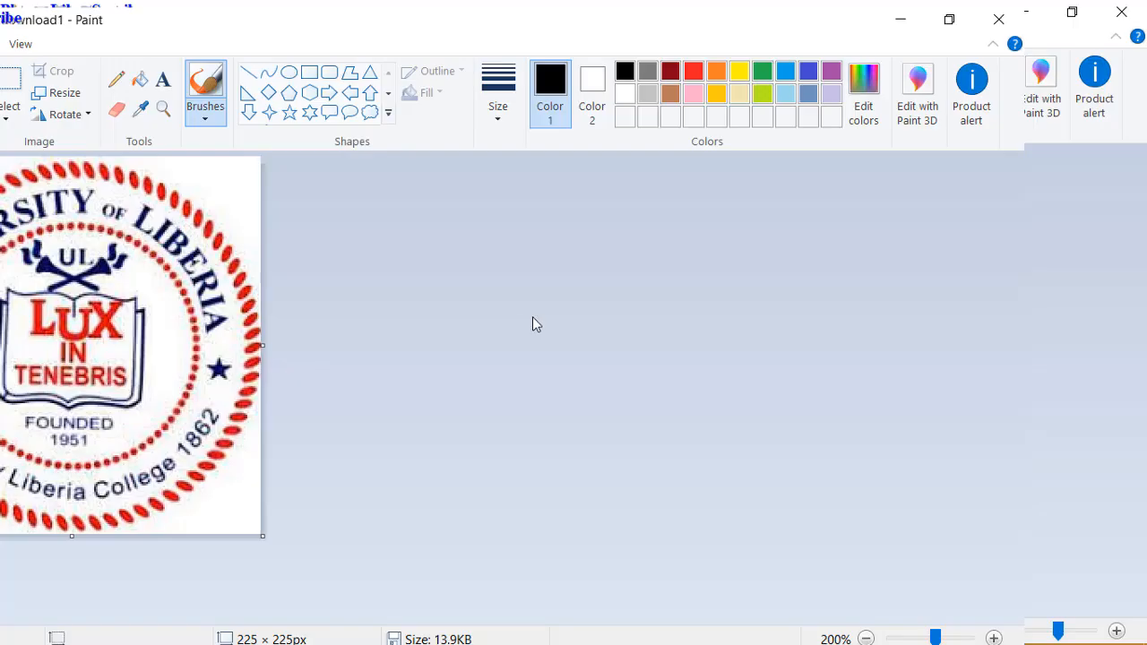
{"action": "key", "text": "alt+Tab"}
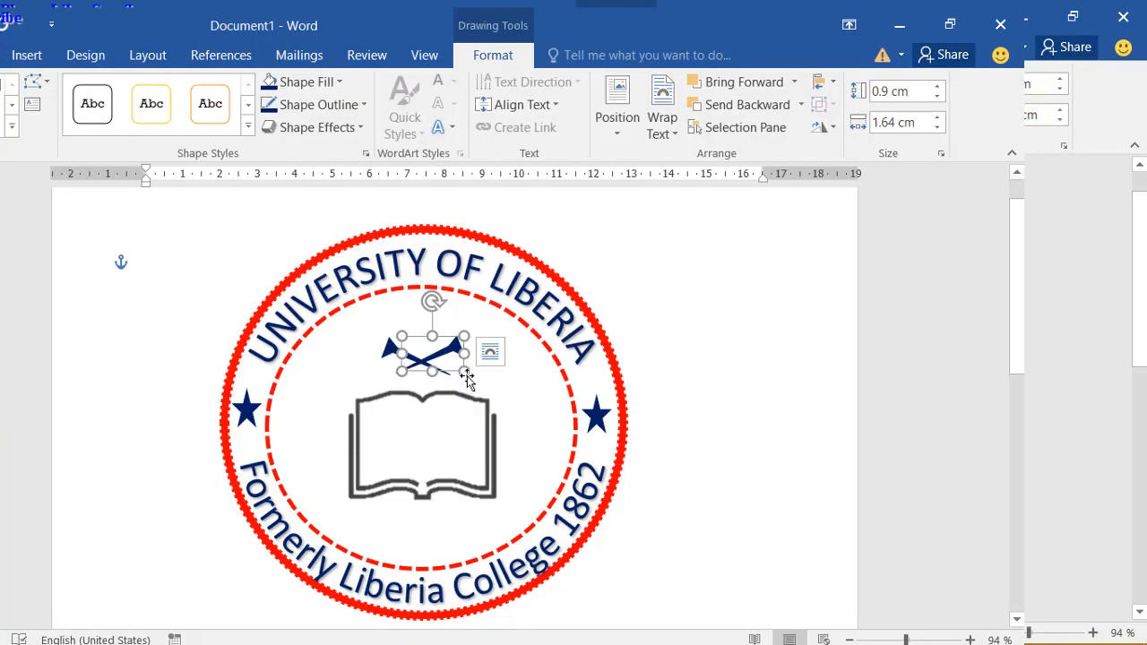
{"action": "left_click_drag", "start_coordinate": [464, 372], "coordinate": [465, 384]}
{"action": "key", "text": "ctrl+z"}
{"action": "left_click", "coordinate": [430, 370]}
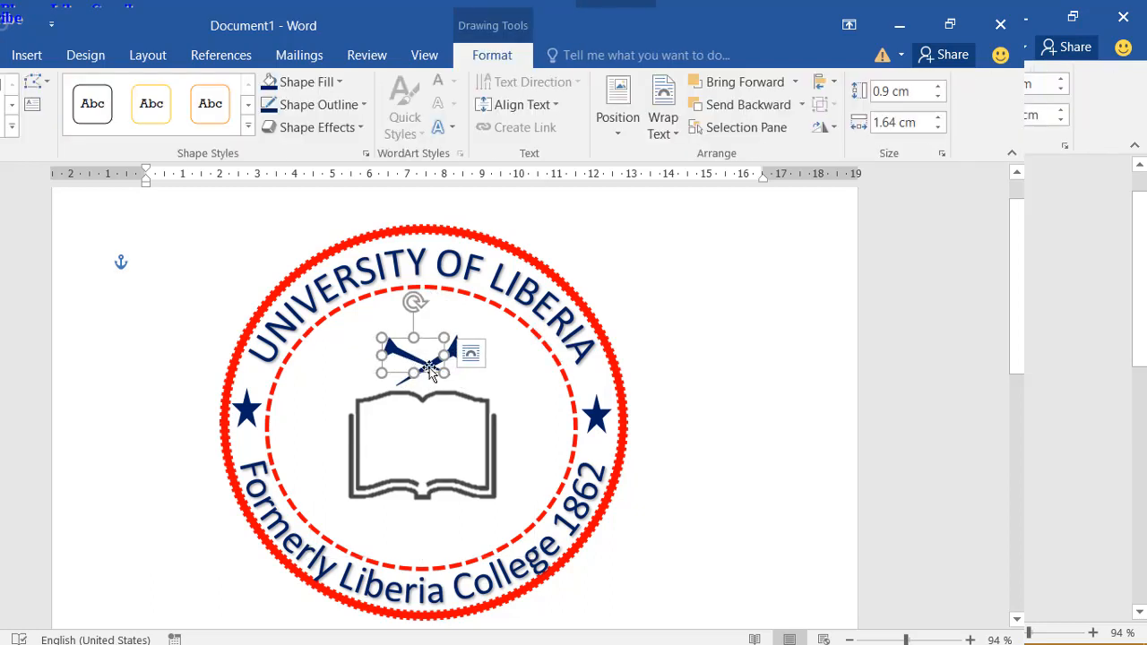
{"action": "left_click_drag", "start_coordinate": [442, 371], "coordinate": [488, 395]}
{"action": "key", "text": "ctrl+z"}
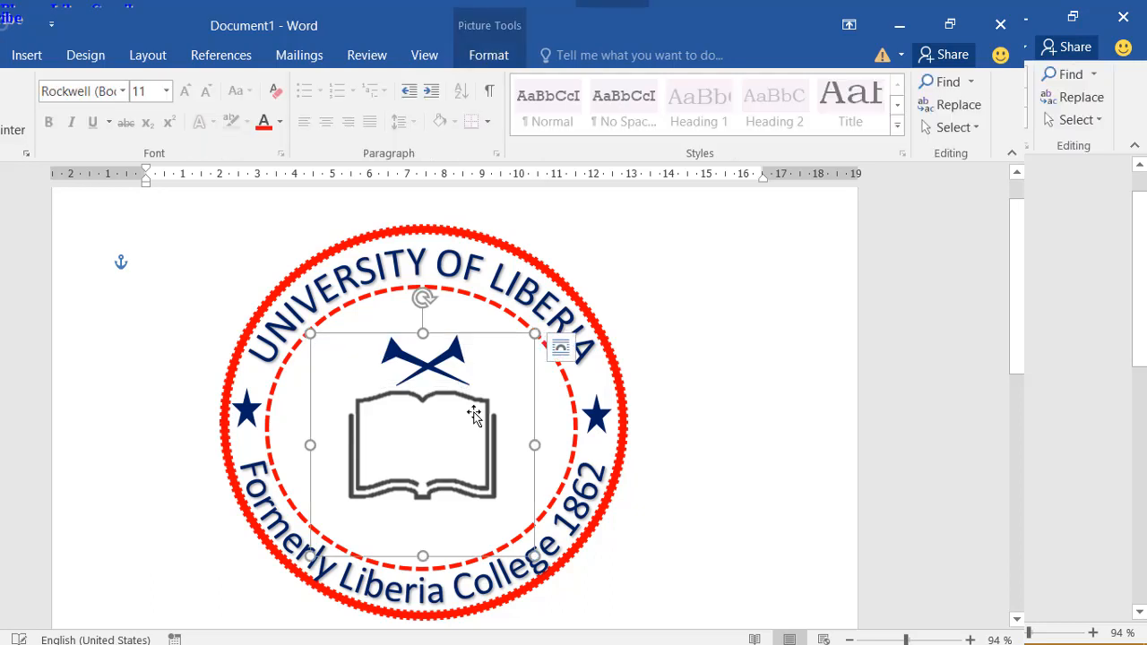
Step: Nudge the book picture up until its upper edge meets the tips of the crossed torches, and deselect it
{"action": "key", "text": "Up"}
{"action": "key", "text": "Up"}
{"action": "key", "text": "Up"}
{"action": "key", "text": "Up"}
{"action": "key", "text": "Up"}
{"action": "key", "text": "Up"}
{"action": "key", "text": "Up"}
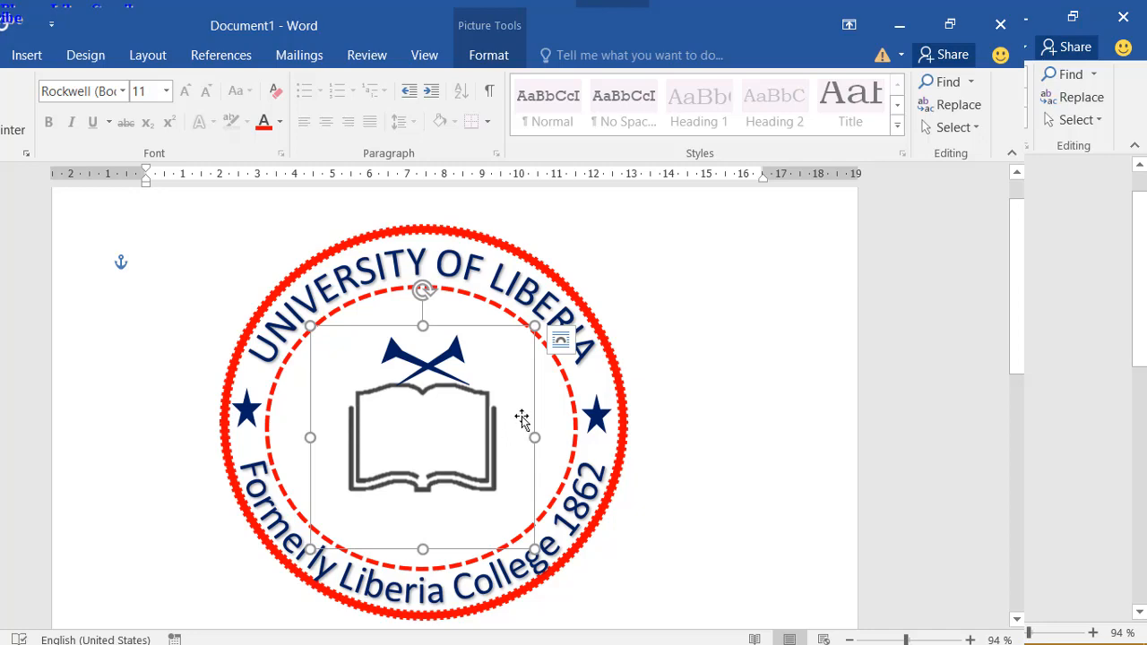
{"action": "left_click", "coordinate": [736, 395]}
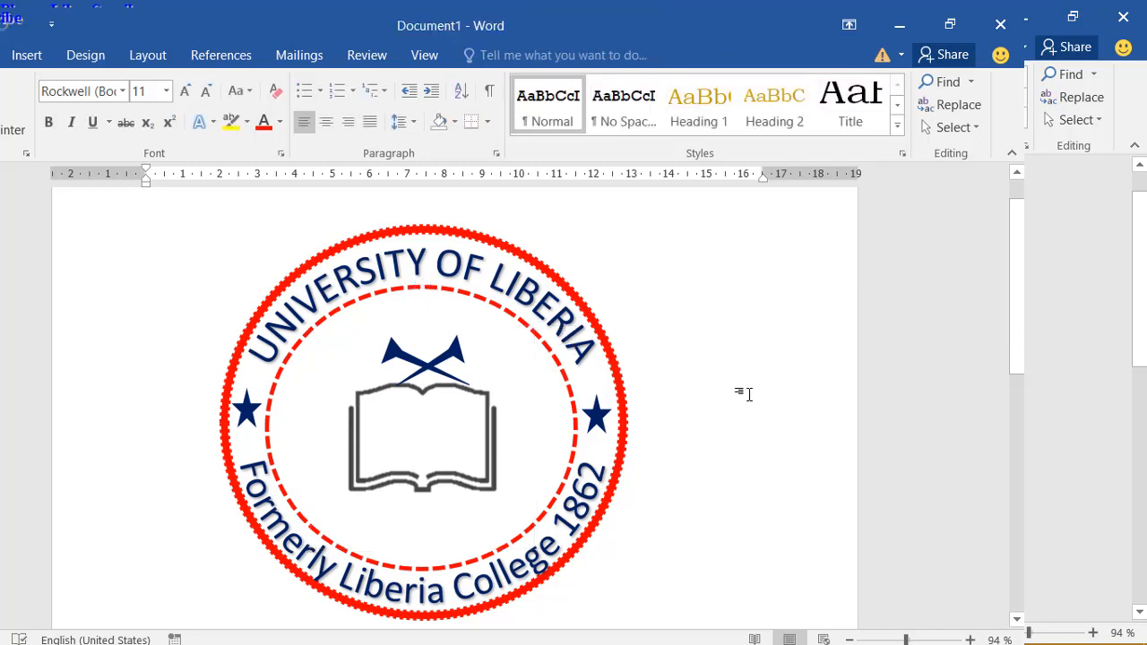
Step: Check the Paint reference and insert a black WordArt reading "UL" in the Word document
{"action": "key", "text": "alt+Tab"}
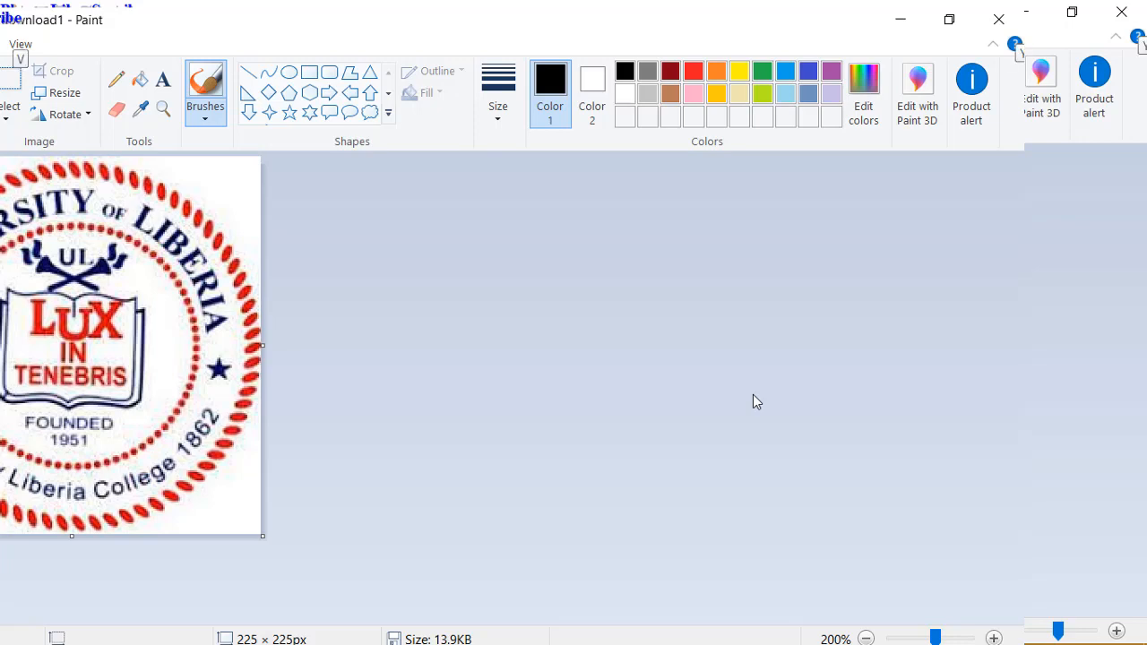
{"action": "key", "text": "alt+Tab"}
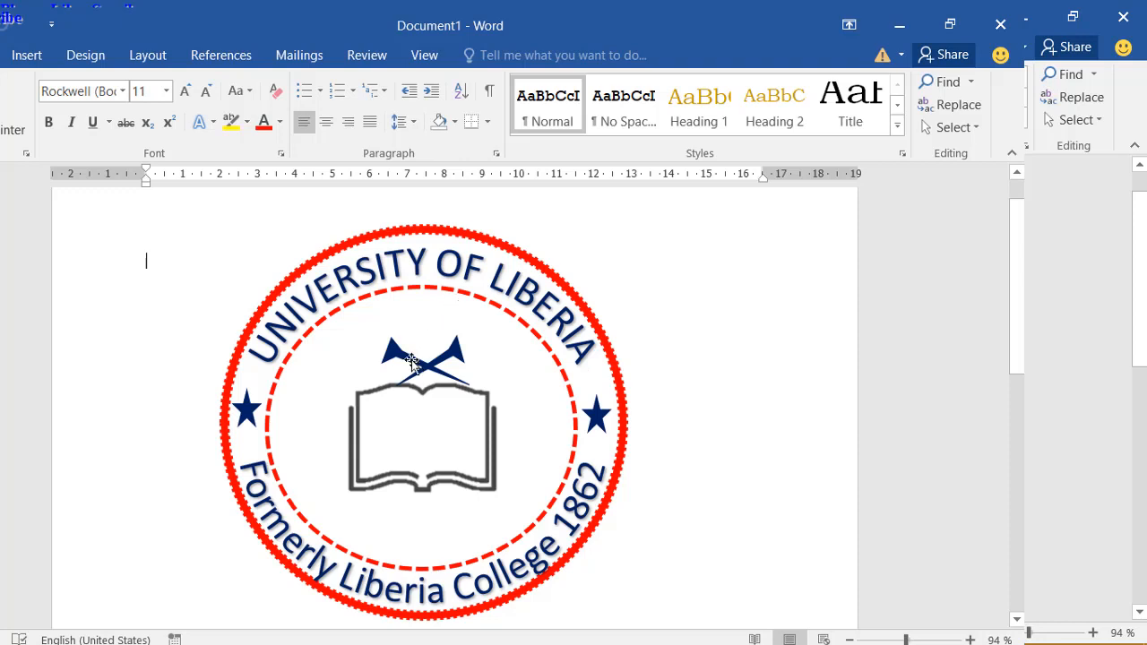
{"action": "left_click", "coordinate": [27, 55]}
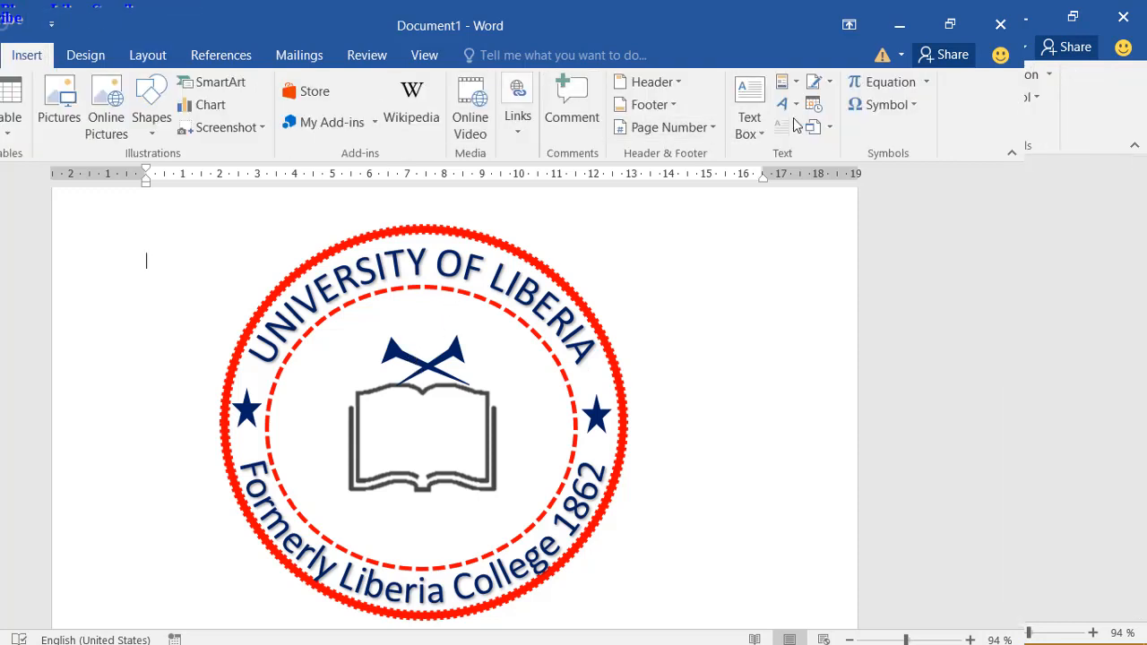
{"action": "left_click", "coordinate": [786, 104]}
{"action": "left_click", "coordinate": [758, 174]}
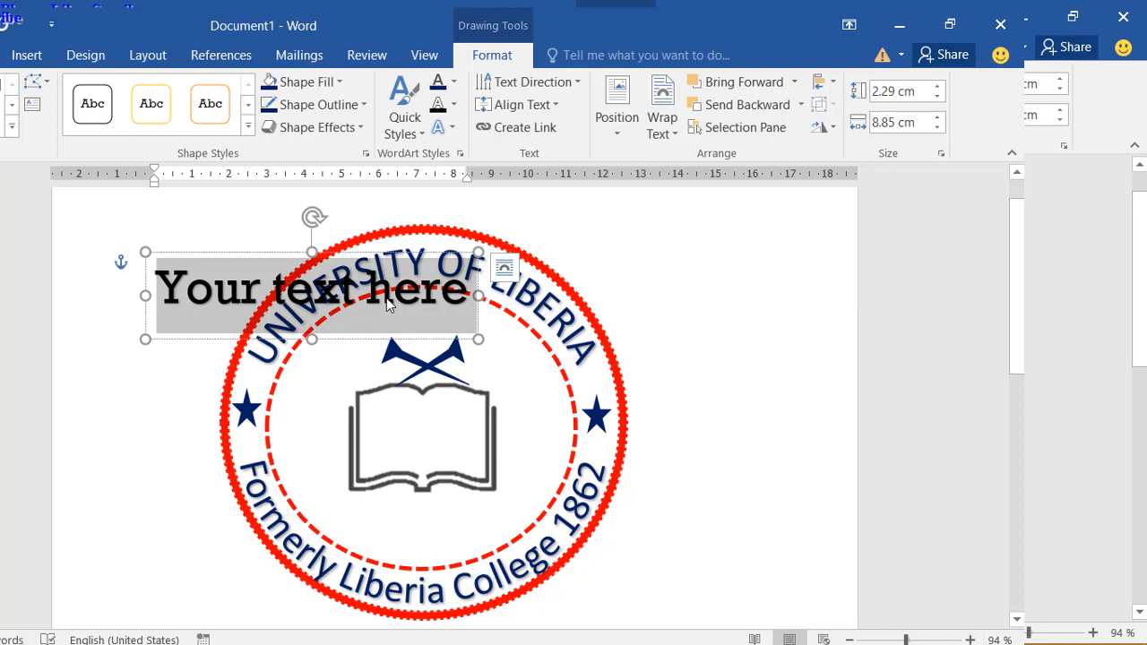
{"action": "type", "text": "UL"}
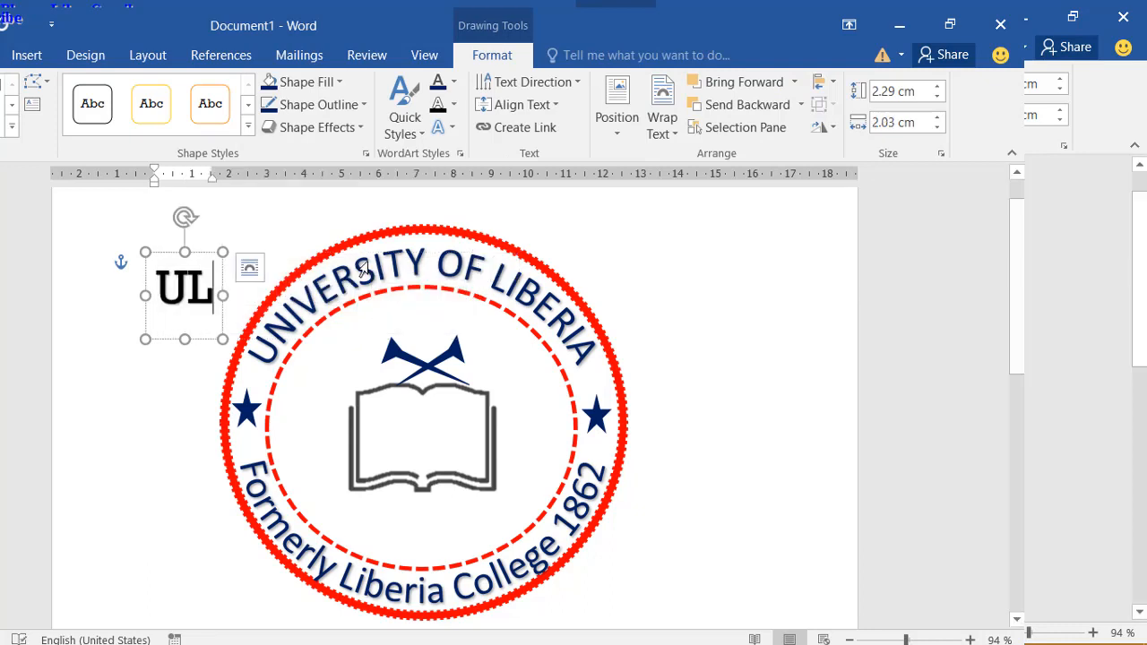
Step: Compare with the Paint reference, and set the "UL" WordArt in Word to Times New Roman in red
{"action": "key", "text": "alt+Tab"}
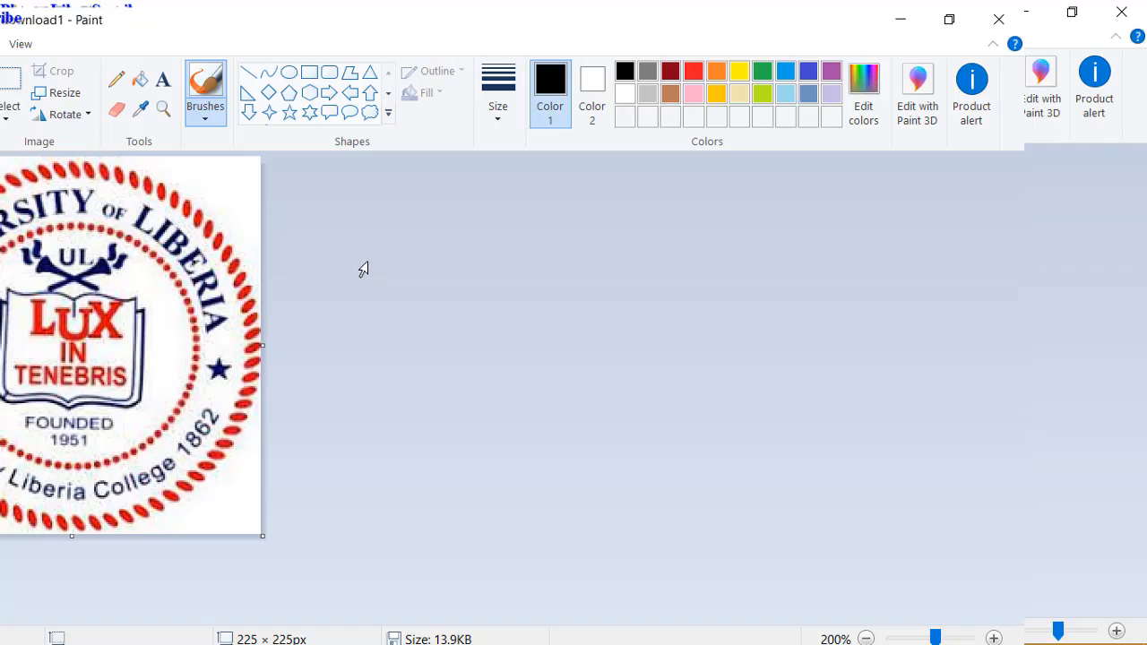
{"action": "key", "text": "alt+Tab"}
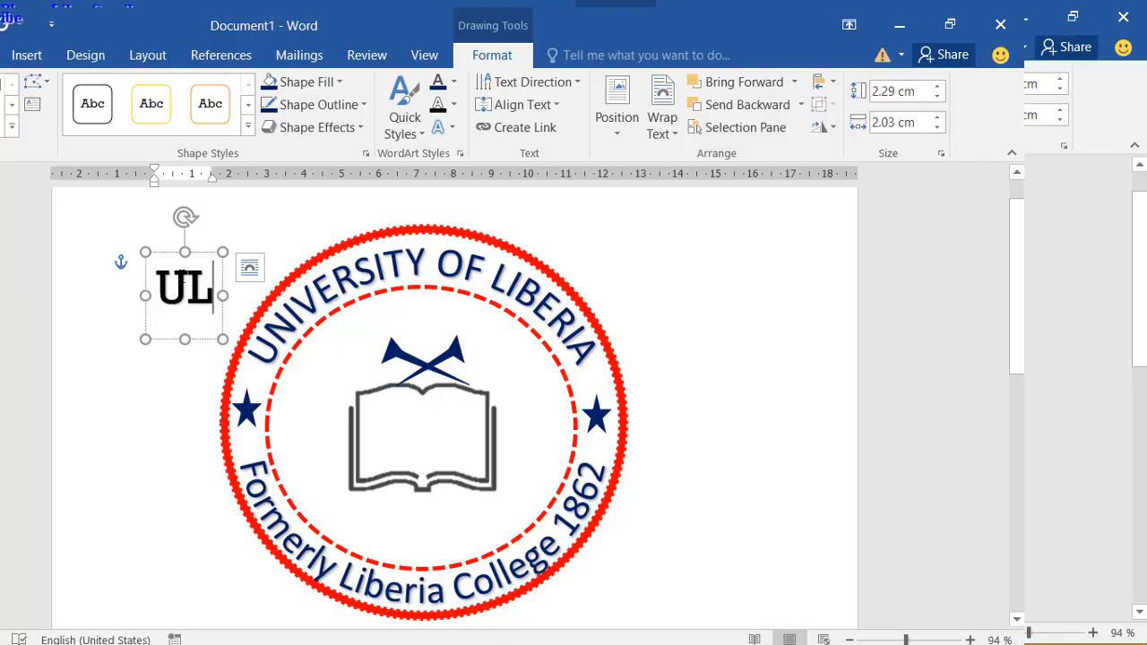
{"action": "left_click_drag", "start_coordinate": [215, 283], "coordinate": [160, 281]}
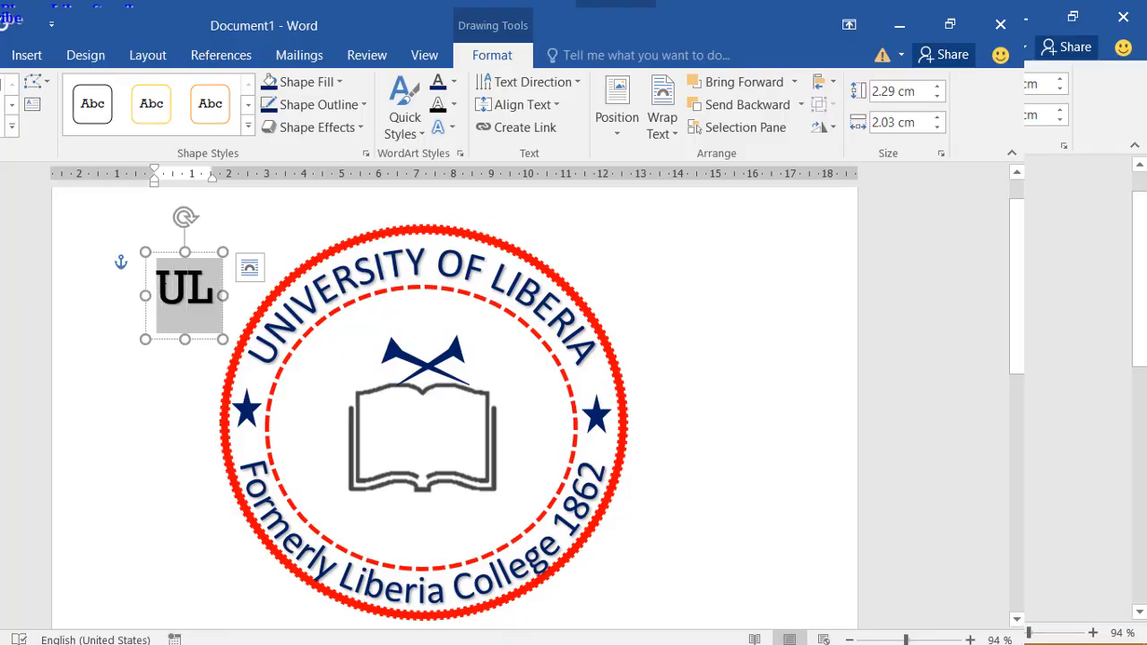
{"action": "left_click", "coordinate": [1, 56]}
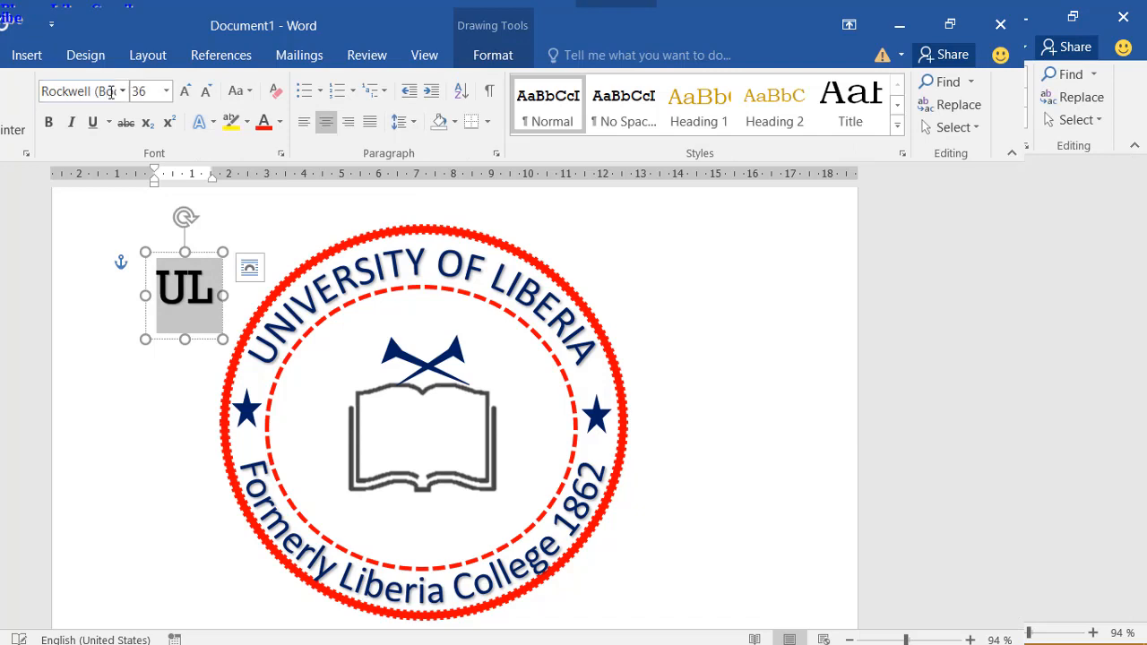
{"action": "left_click", "coordinate": [121, 90]}
{"action": "left_click", "coordinate": [111, 257]}
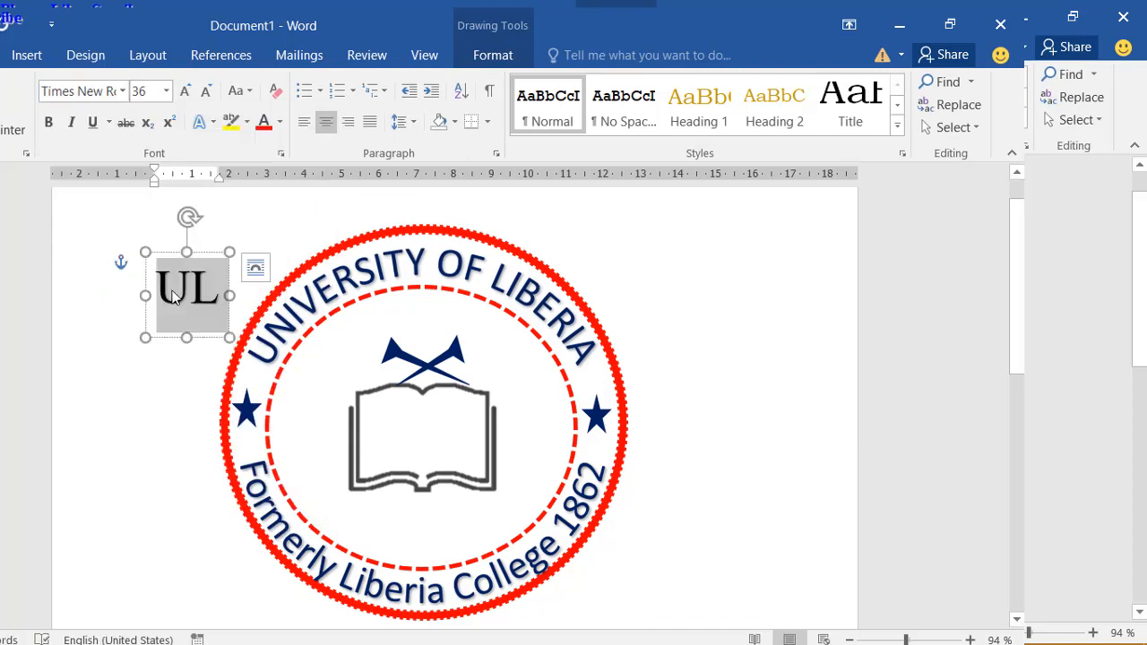
{"action": "left_click", "coordinate": [262, 125]}
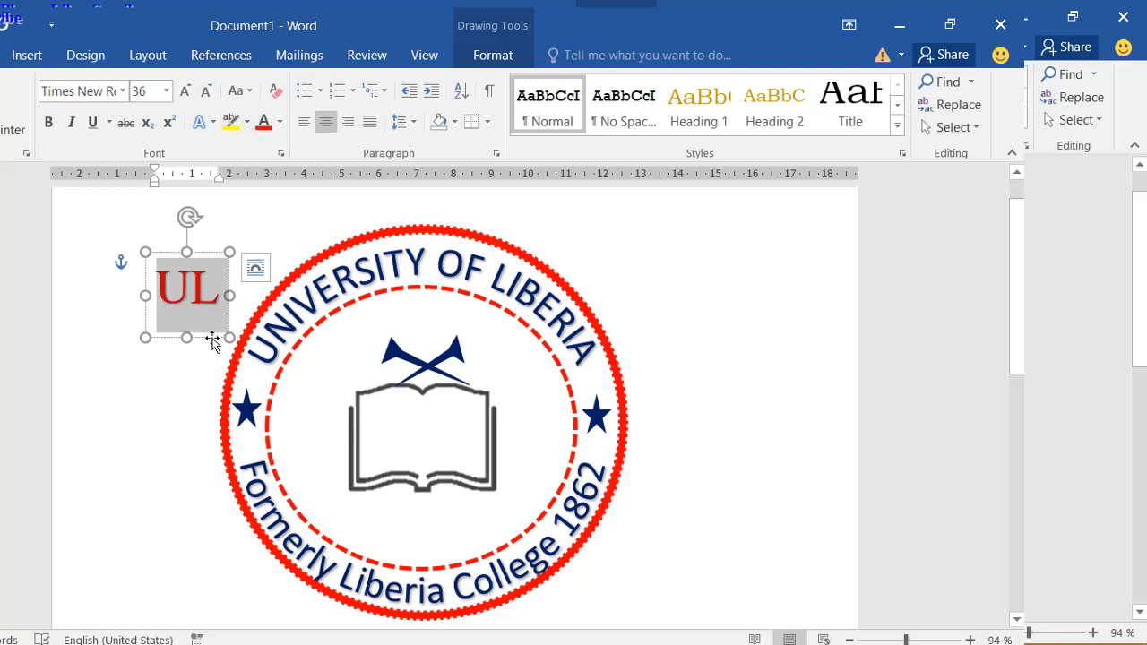
Step: Move the "UL" WordArt above the crossed torches inside the inner ring and reduce its font size to 28
{"action": "left_click_drag", "start_coordinate": [203, 334], "coordinate": [448, 385]}
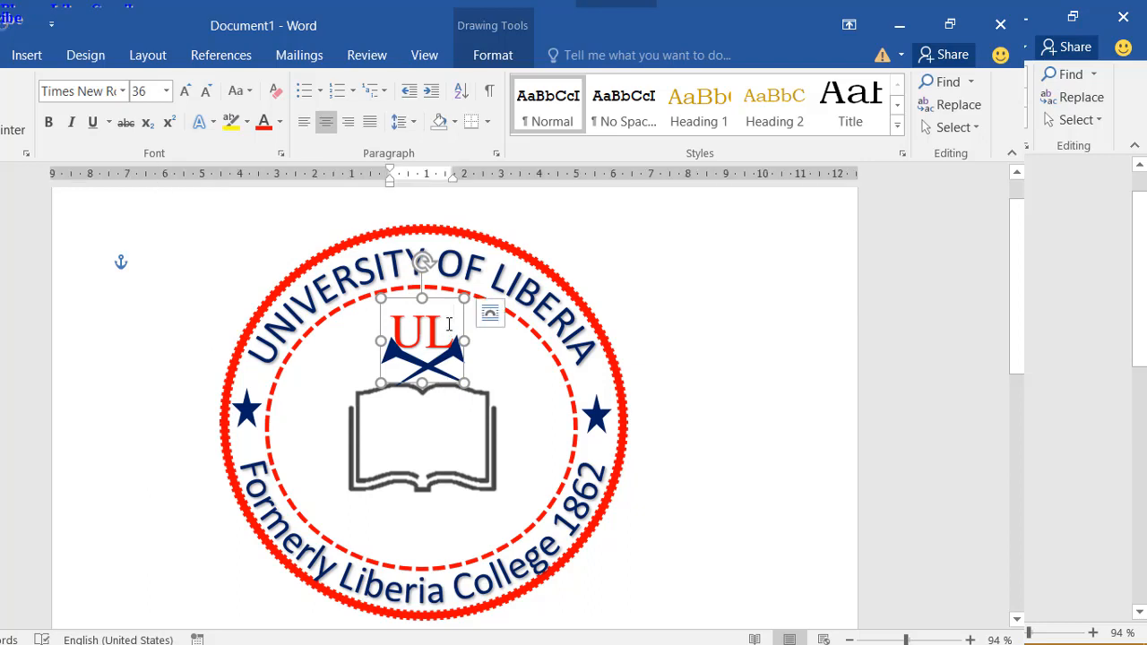
{"action": "left_click_drag", "start_coordinate": [449, 324], "coordinate": [390, 359]}
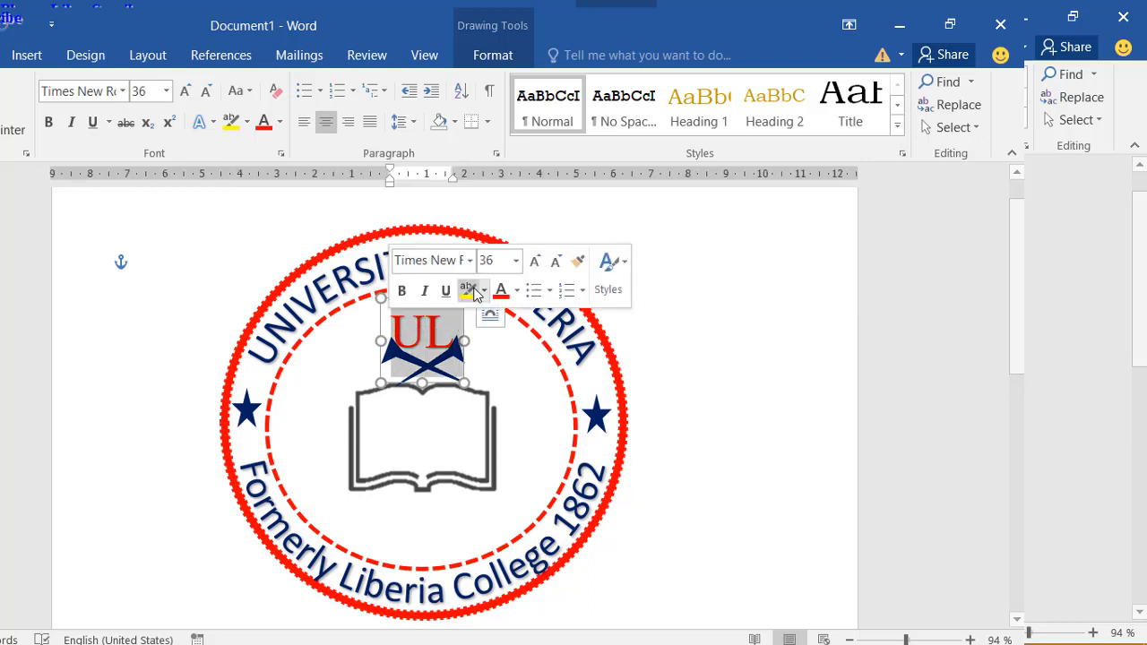
{"action": "left_click", "coordinate": [555, 261]}
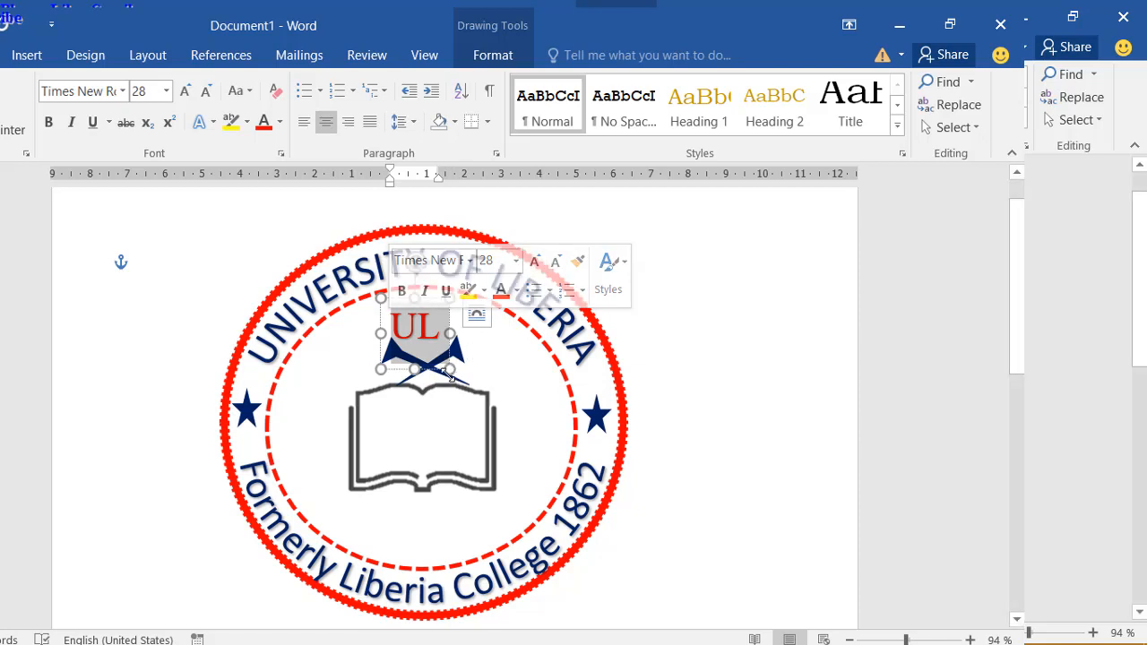
{"action": "left_click", "coordinate": [448, 321]}
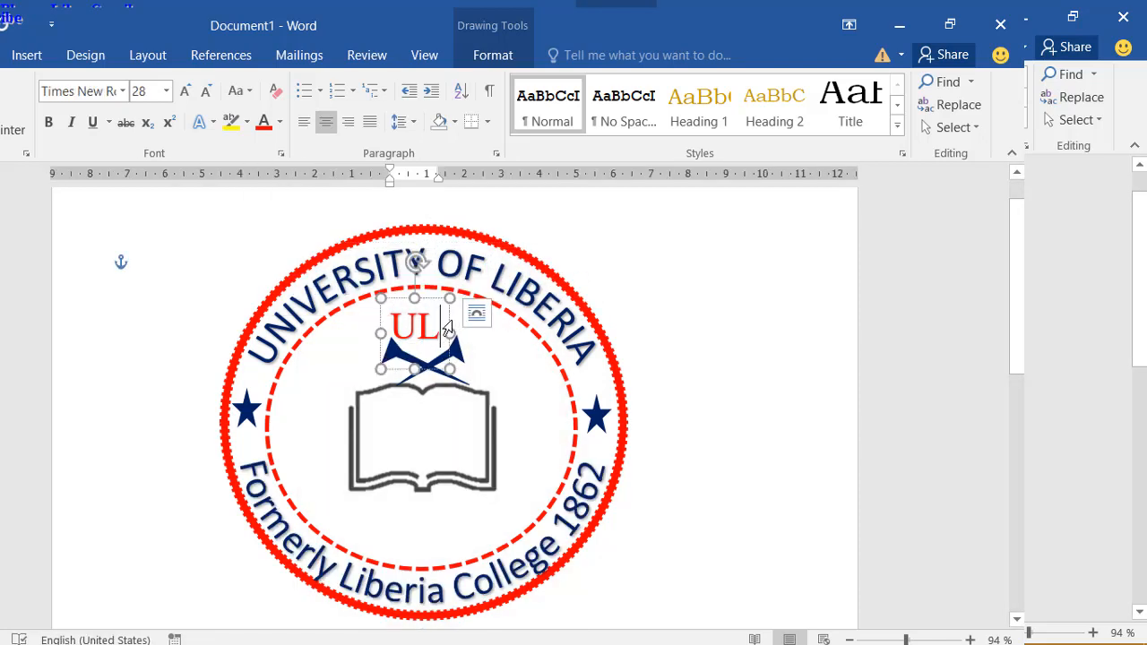
{"action": "mouse_move", "coordinate": [454, 324]}
{"action": "left_mouse_down"}
{"action": "mouse_move", "coordinate": [463, 331]}
{"action": "mouse_move", "coordinate": [463, 320]}
{"action": "left_mouse_up"}
Step: Check the lettering colour in the Paint reference and set the "UL" text in Word to the standard dark blue
{"action": "key", "text": "alt+Tab"}
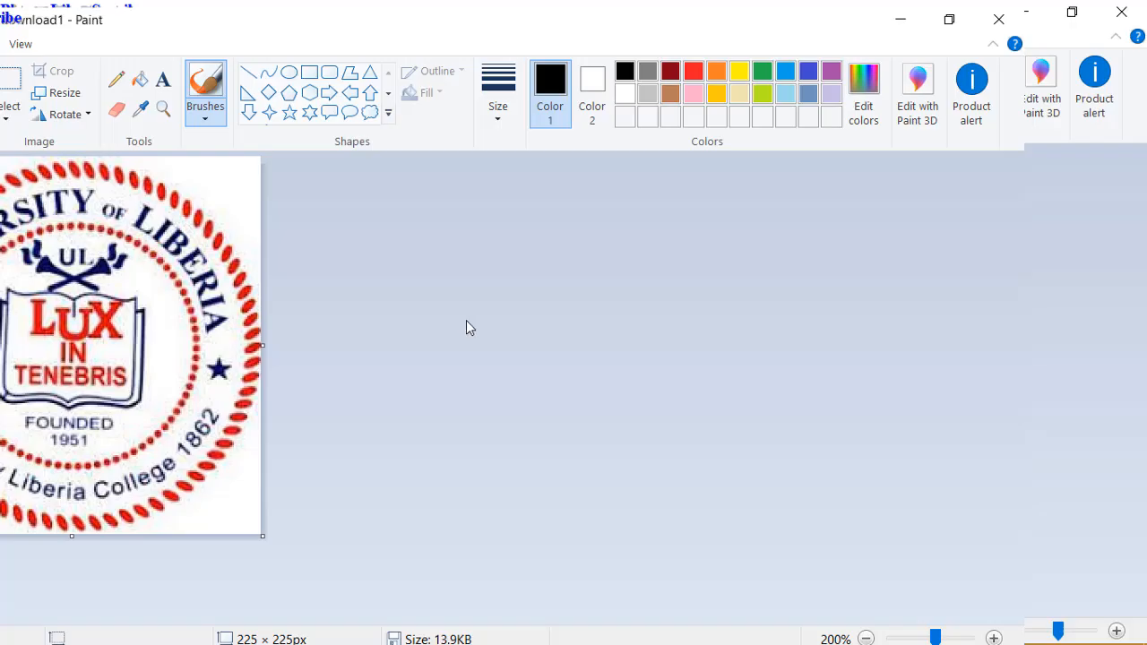
{"action": "key", "text": "alt+Tab"}
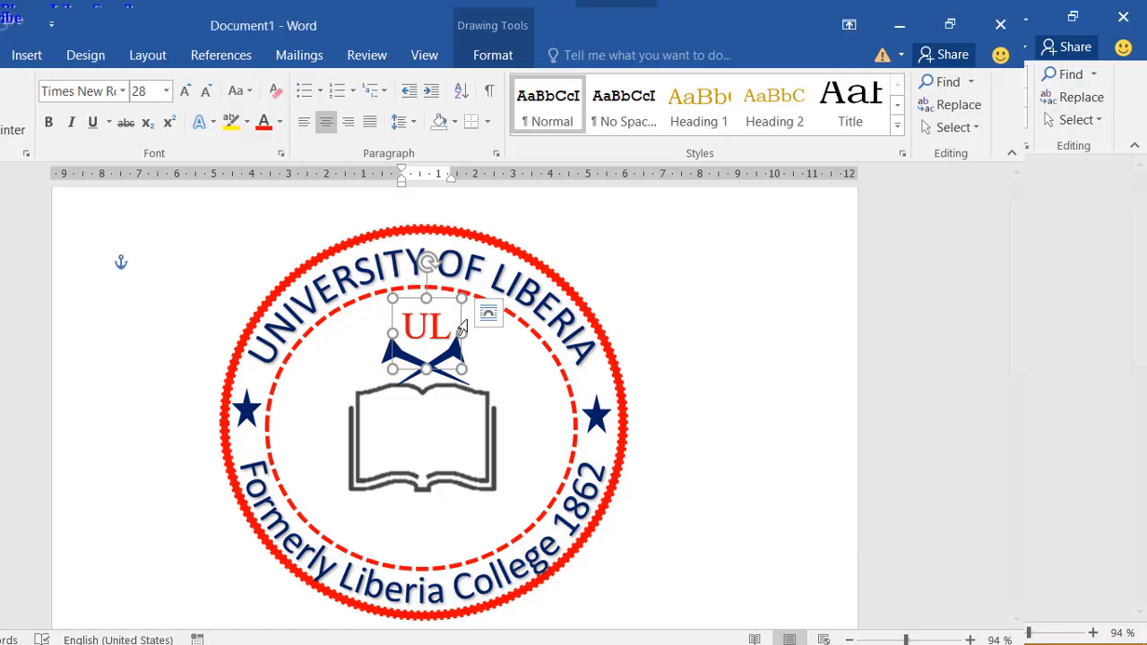
{"action": "left_click_drag", "start_coordinate": [453, 316], "coordinate": [413, 329]}
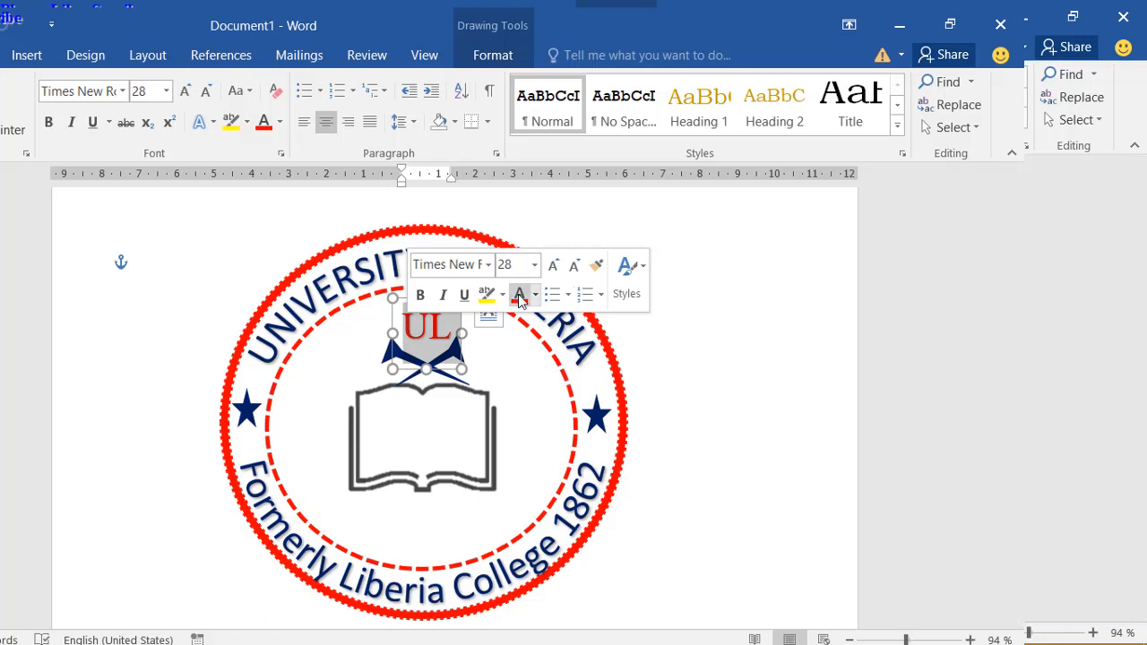
{"action": "left_click", "coordinate": [535, 294]}
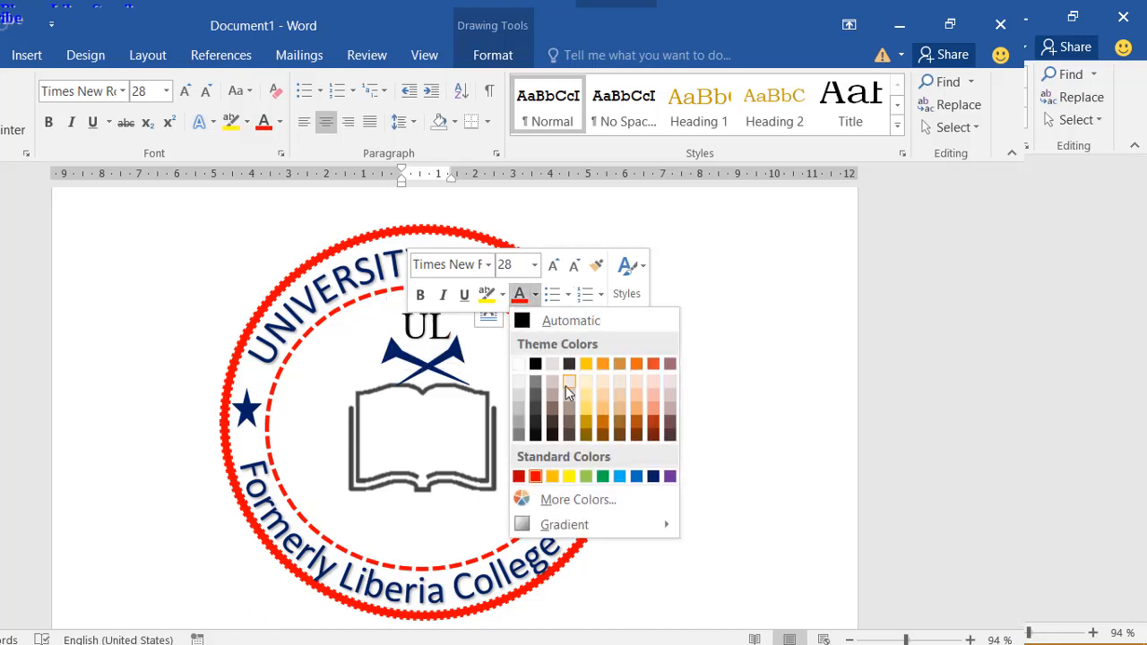
{"action": "left_click", "coordinate": [653, 477]}
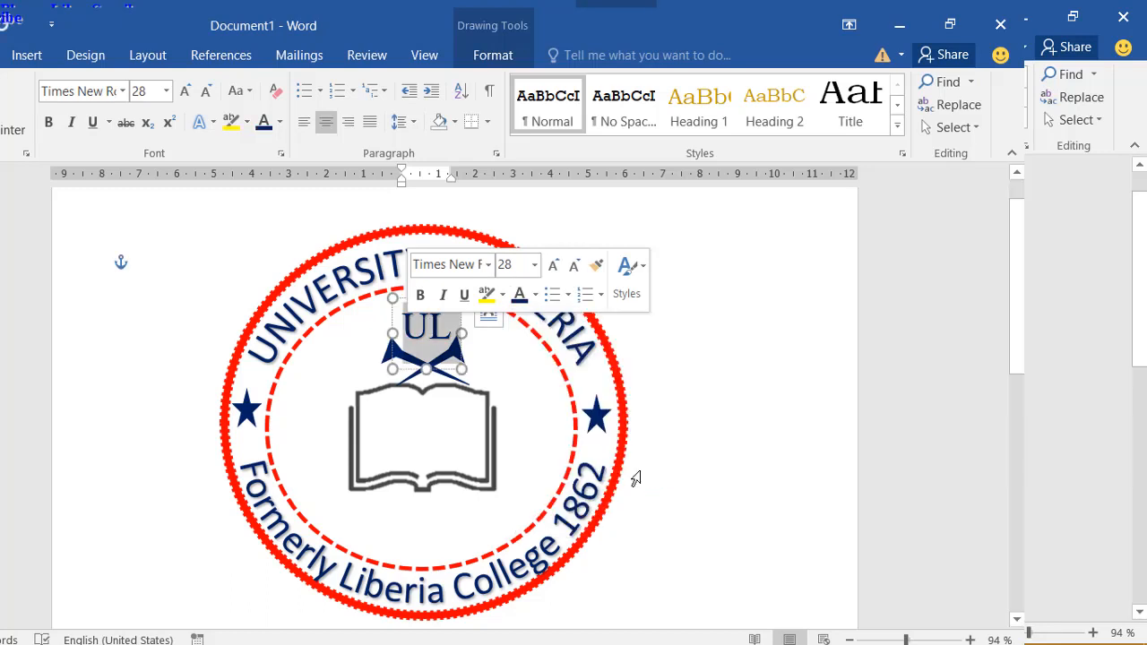
Step: Shift the "UL" WordArt slightly down and left between the torches, and compare the logo with the Paint reference
{"action": "left_click", "coordinate": [449, 369]}
{"action": "left_click_drag", "start_coordinate": [449, 370], "coordinate": [447, 373]}
{"action": "left_click", "coordinate": [510, 375]}
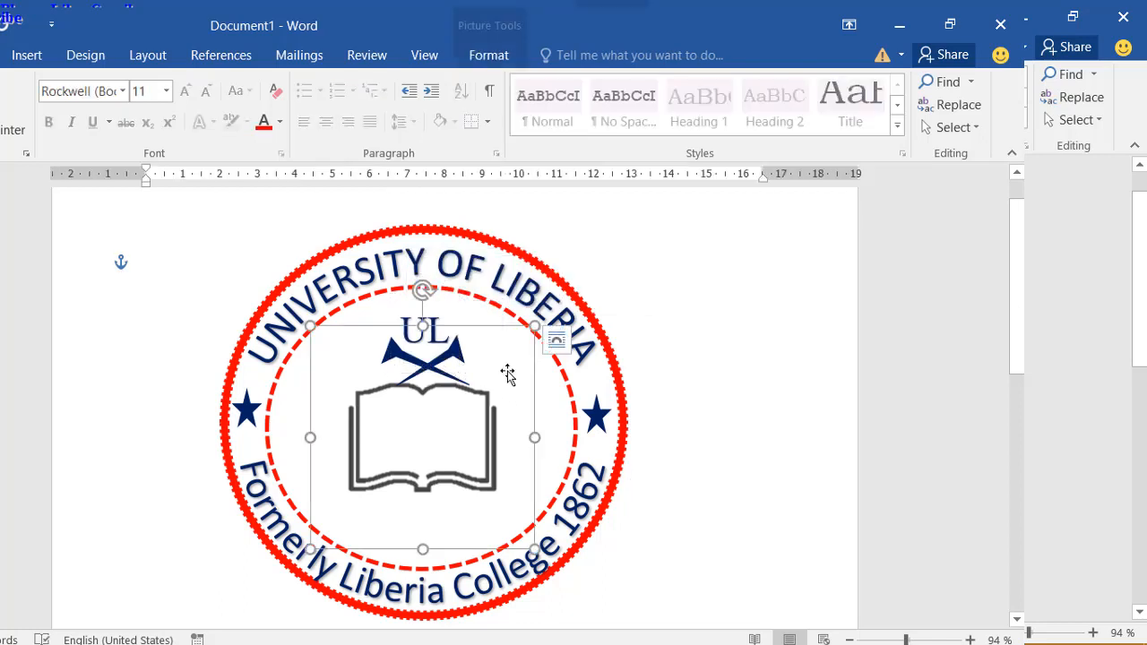
{"action": "left_click", "coordinate": [667, 379]}
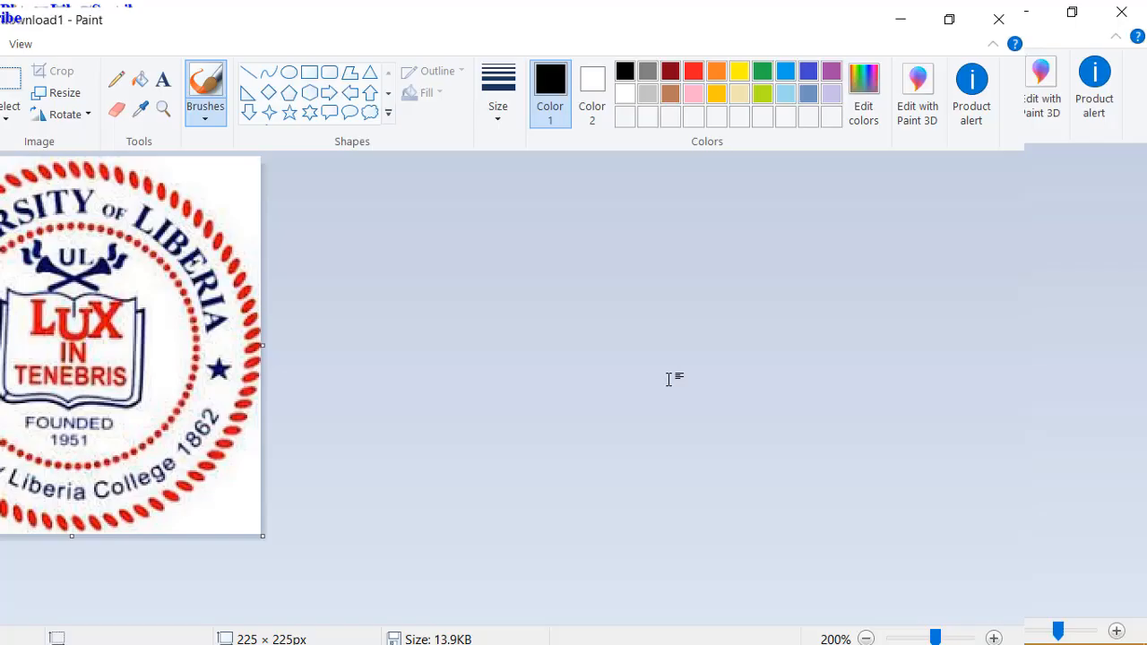
{"action": "key", "text": "alt+Tab"}
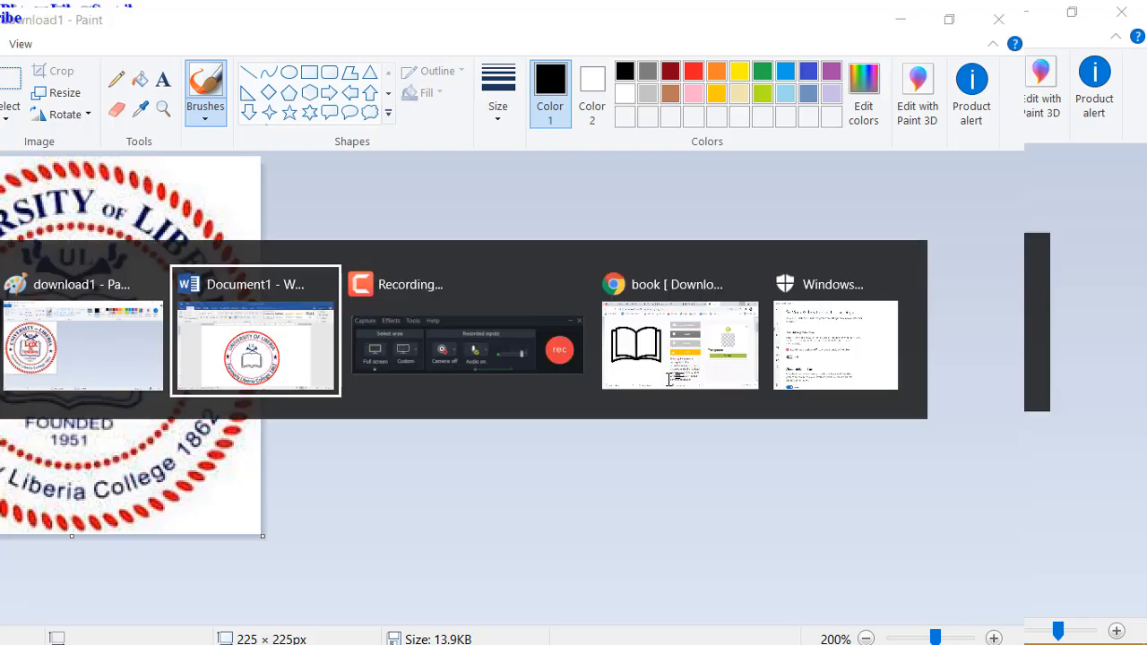
{"action": "key", "text": "alt+Tab"}
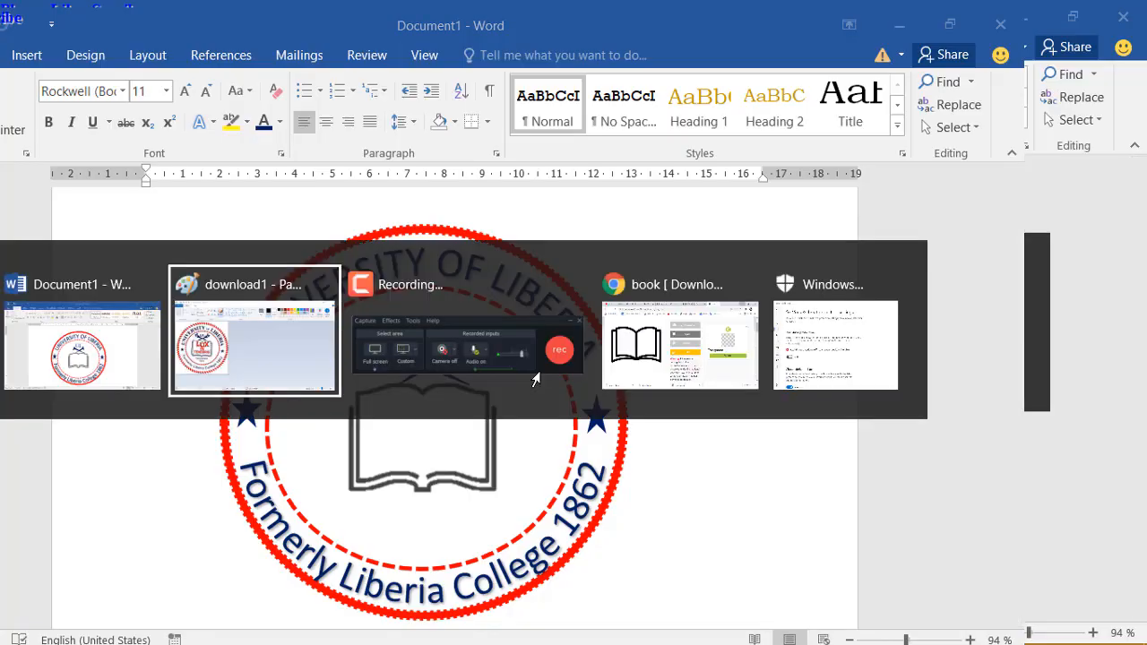
Step: Insert a WordArt reading "LUX" in Word using the first black preset, with its text fill set to standard red
{"action": "key", "text": "alt+Tab"}
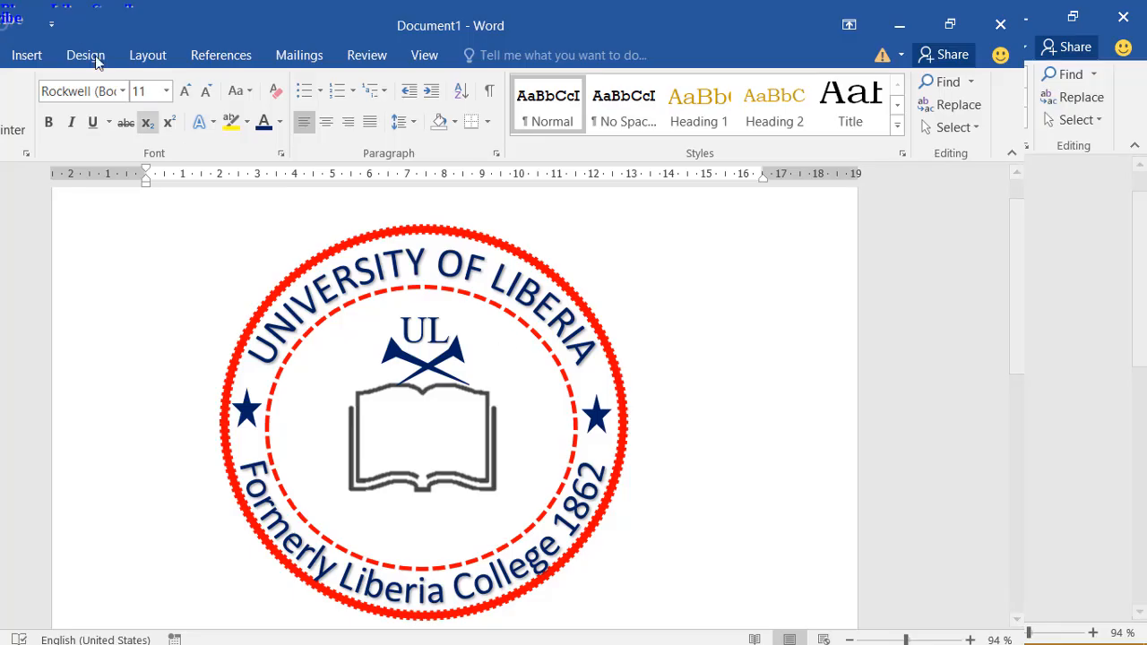
{"action": "left_click", "coordinate": [27, 55]}
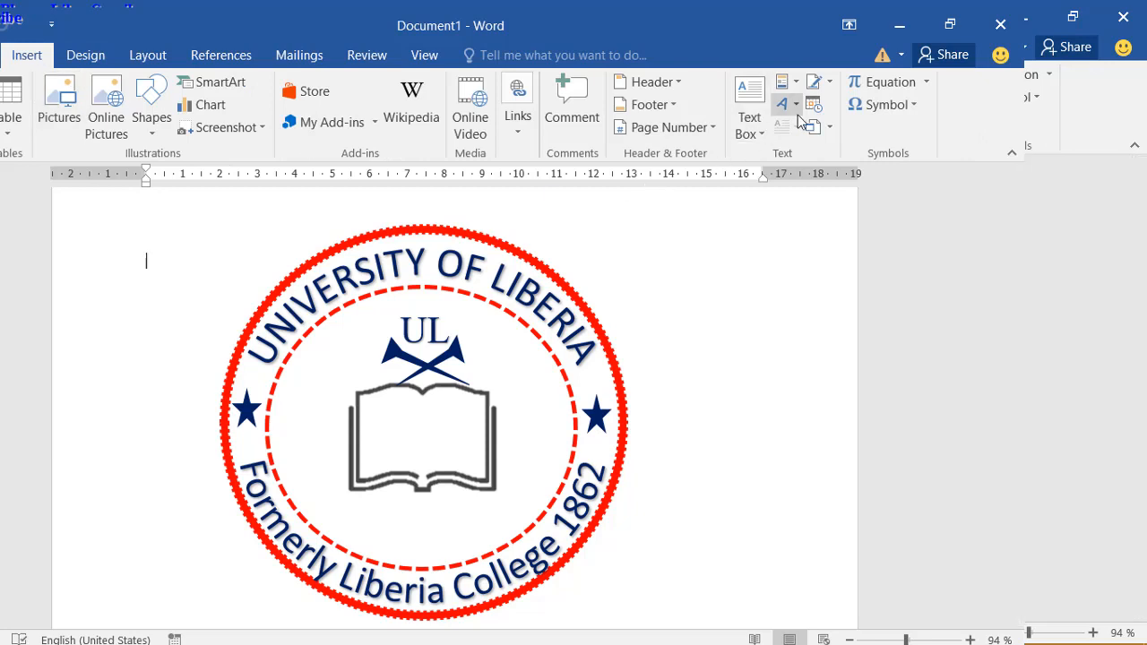
{"action": "left_click", "coordinate": [784, 104]}
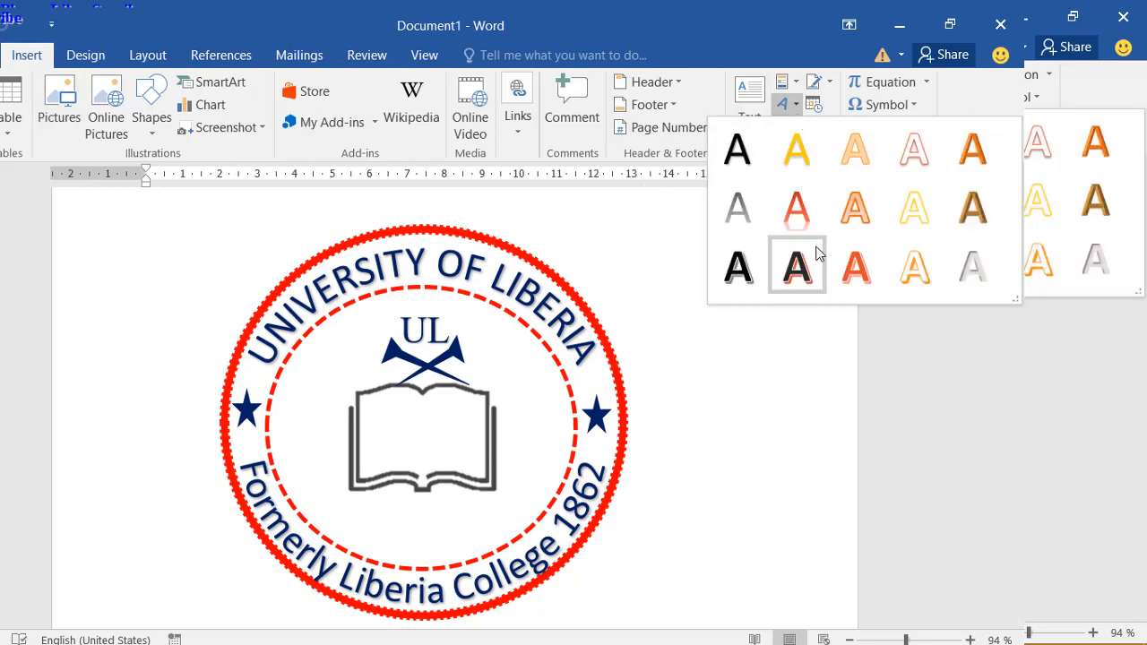
{"action": "left_click", "coordinate": [738, 150]}
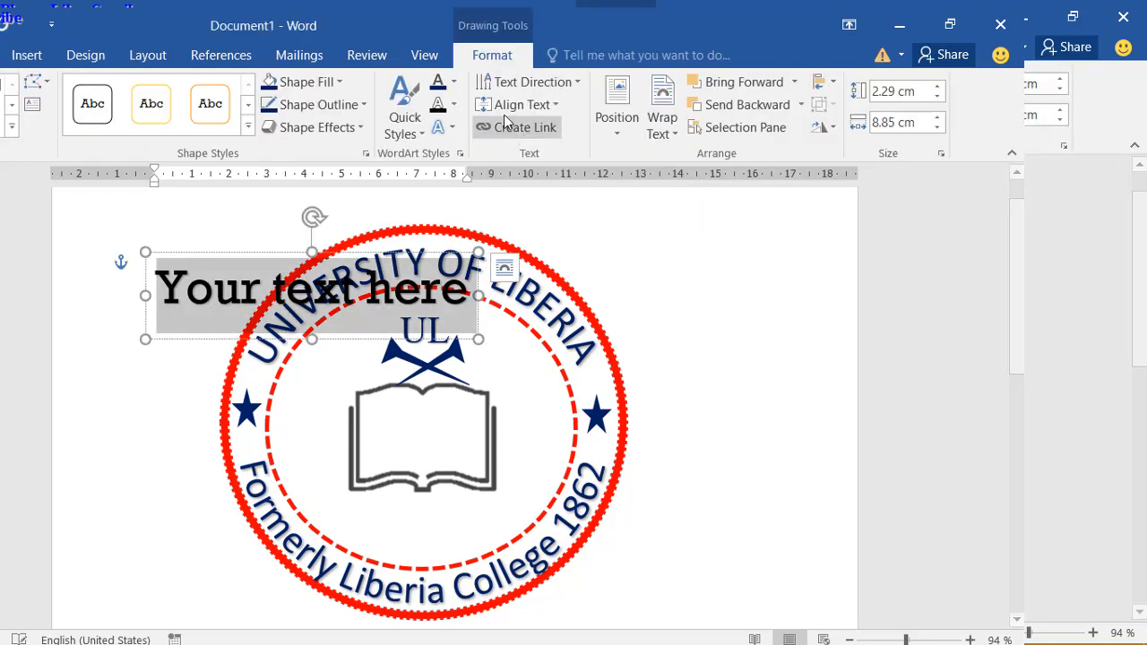
{"action": "left_click", "coordinate": [454, 82]}
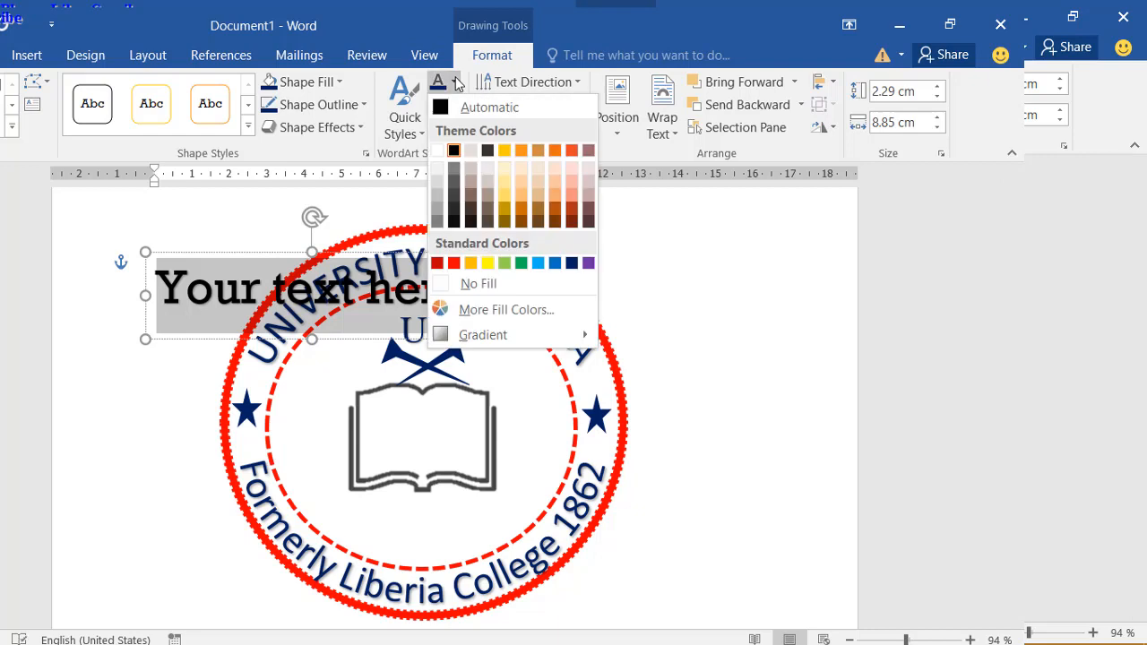
{"action": "left_click", "coordinate": [453, 264]}
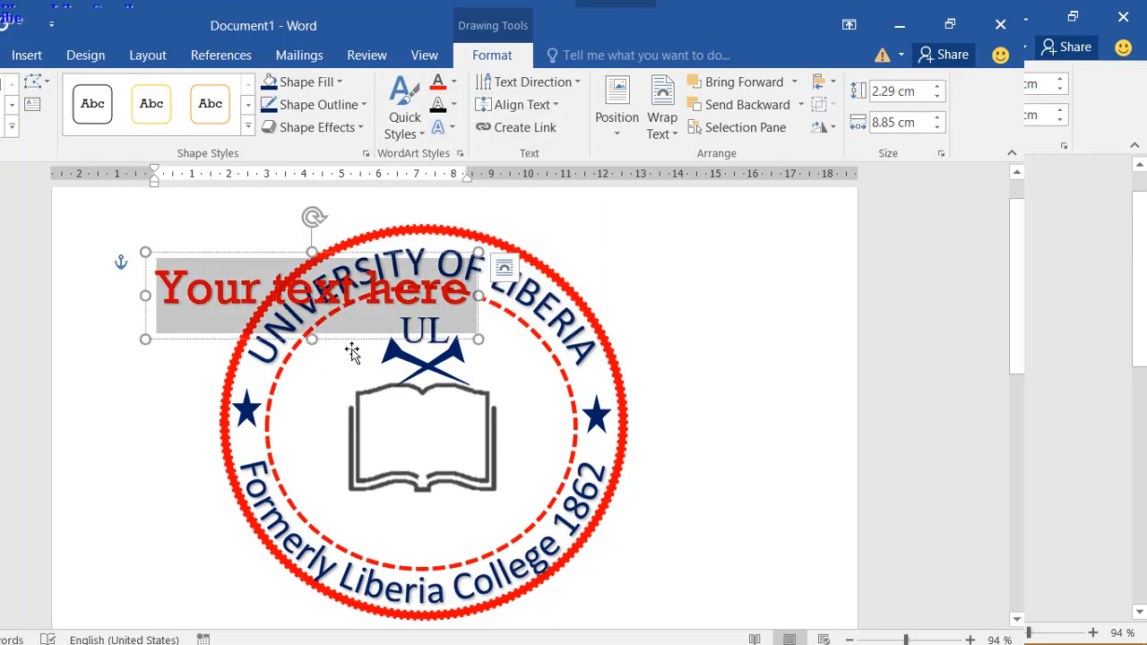
{"action": "type", "text": "LUX"}
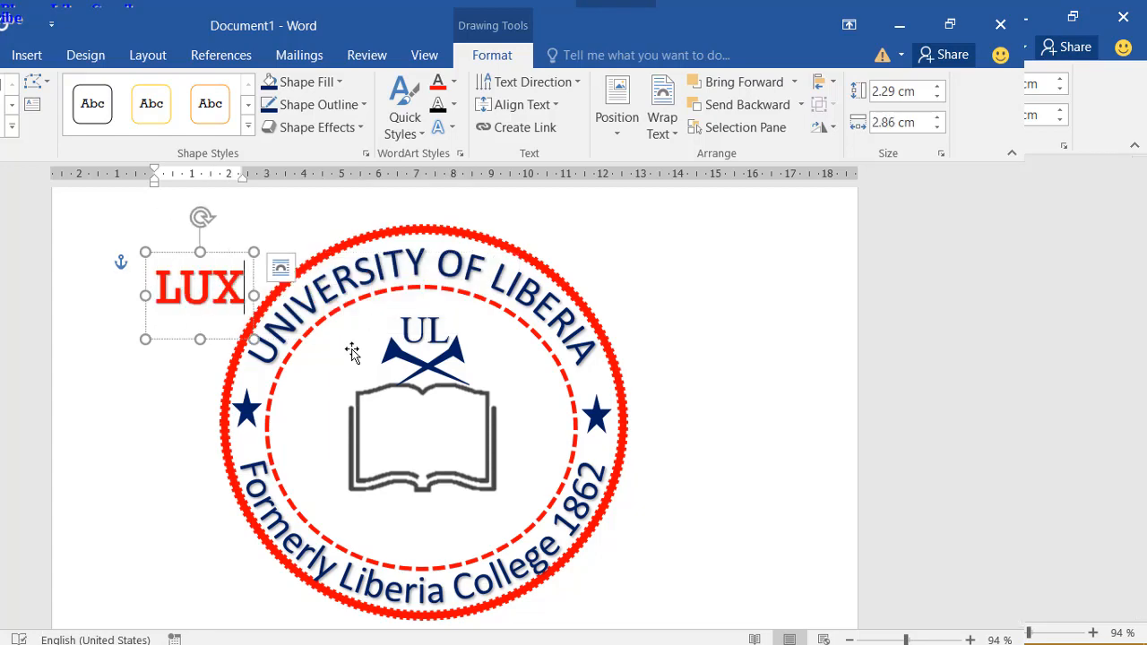
Step: Check the motto in the Paint reference and add "IN" as the second line of the "LUX" WordArt
{"action": "key", "text": "alt+Tab"}
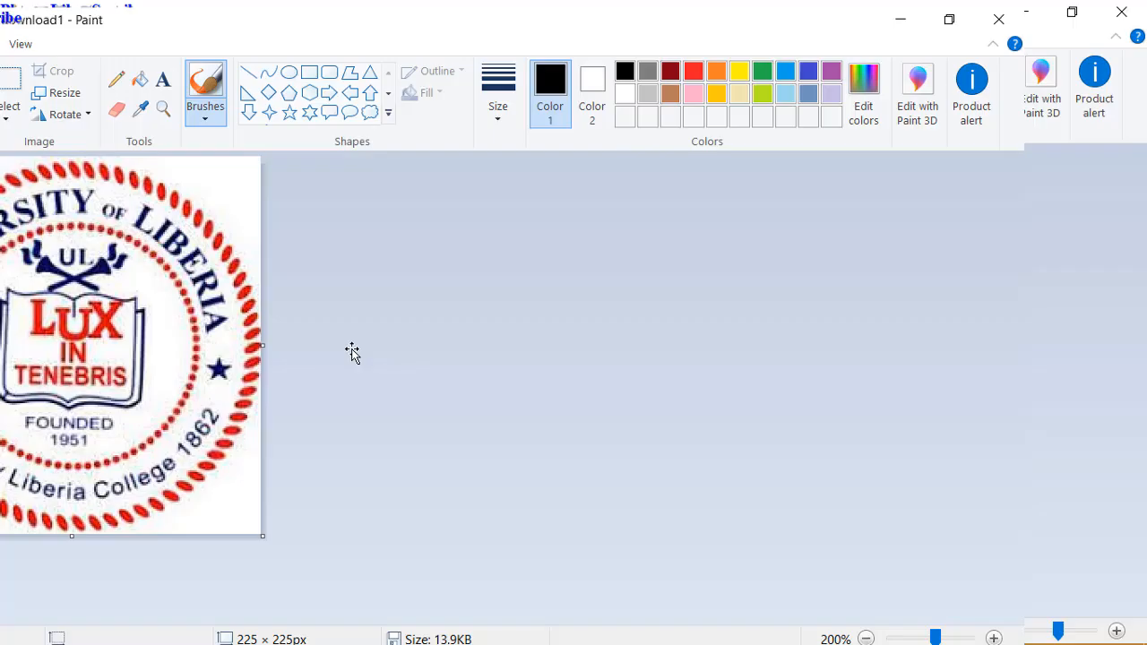
{"action": "key", "text": "alt+Tab"}
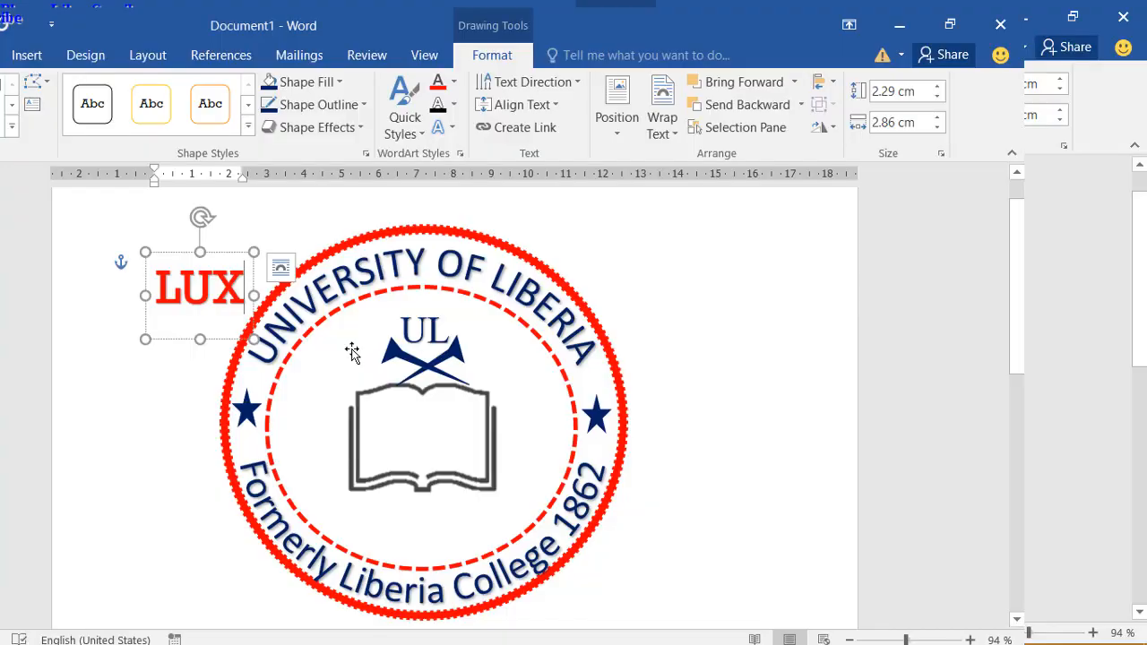
{"action": "key", "text": "Return"}
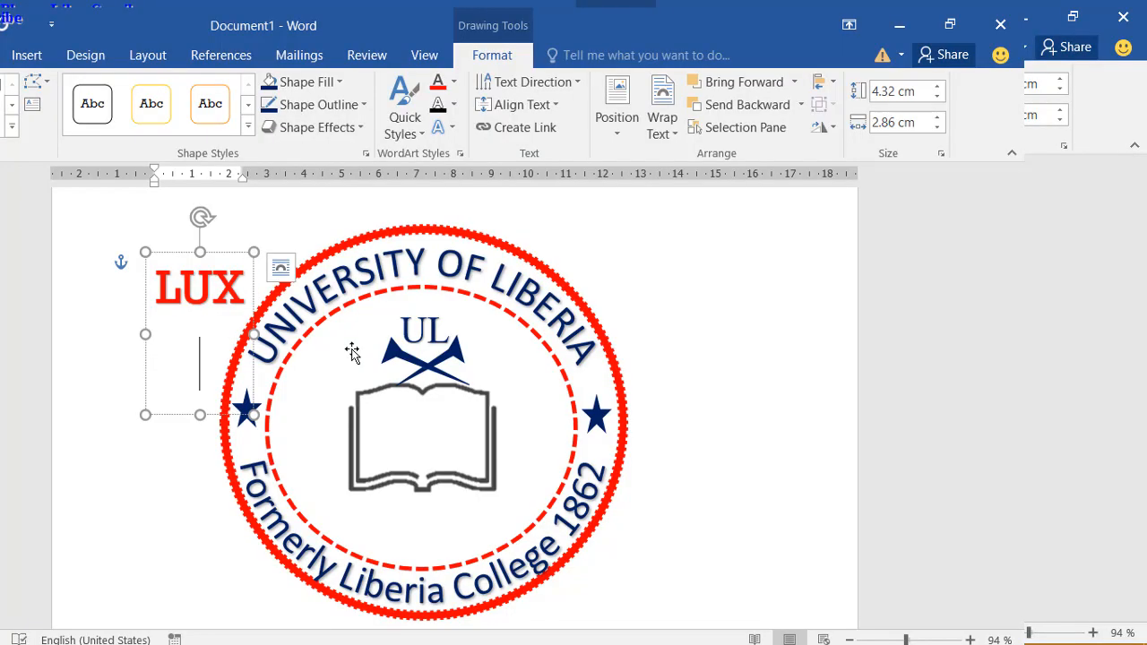
{"action": "type", "text": "IN"}
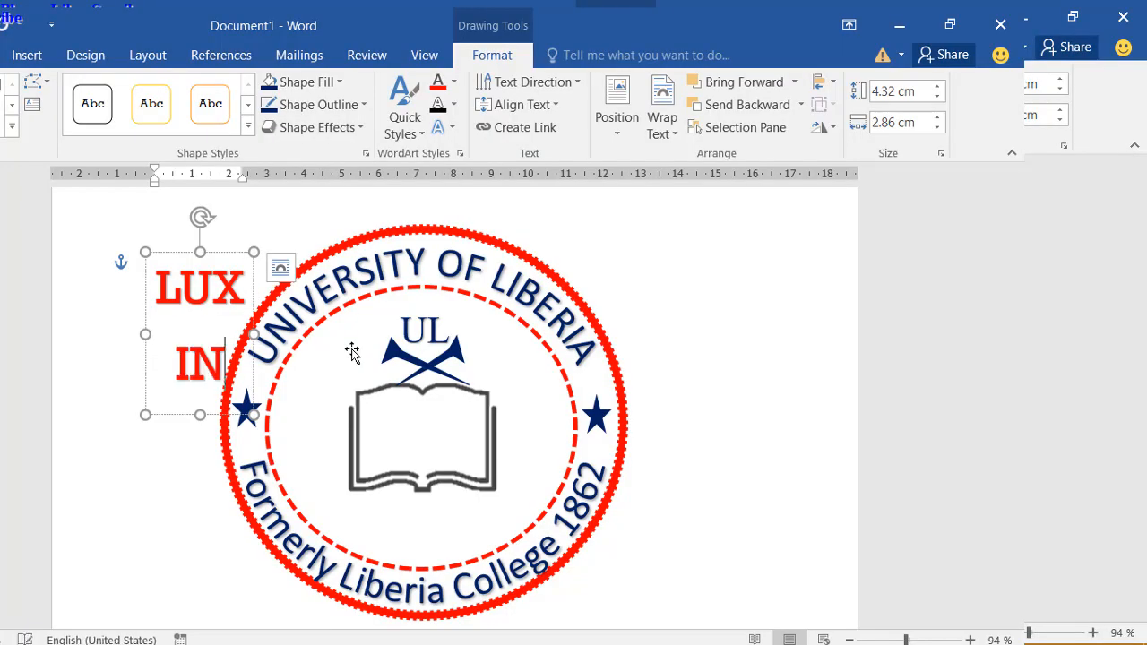
Step: Add "TENEBRIS" as the third line of the WordArt in Word, checking its spelling against the Paint reference
{"action": "key", "text": "alt+Tab"}
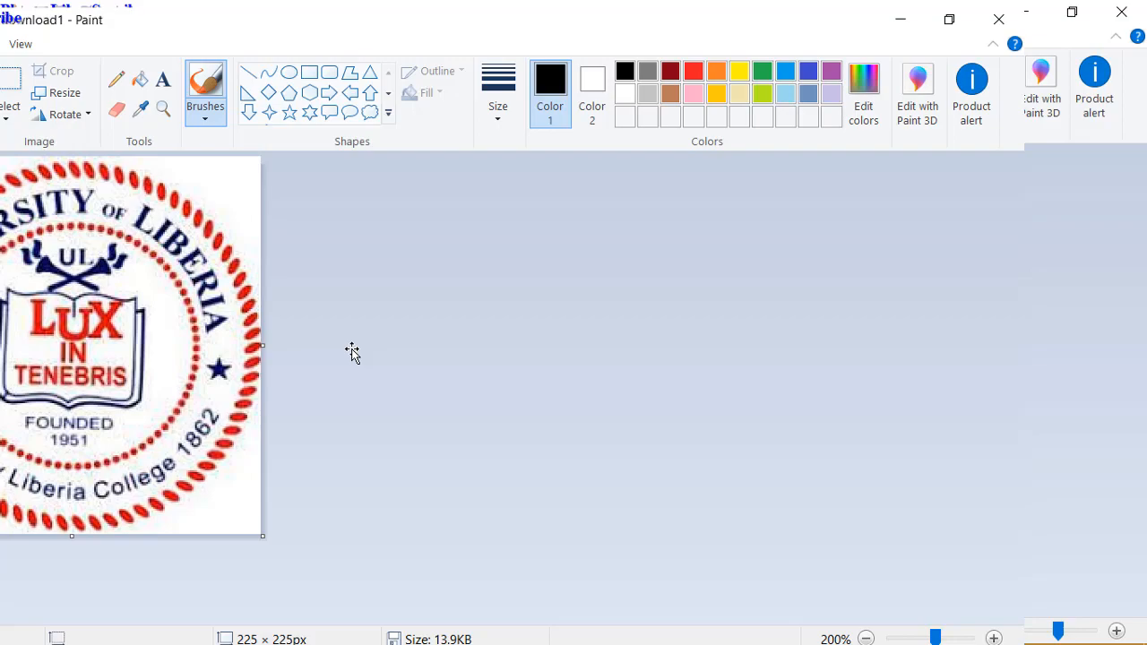
{"action": "key", "text": "alt+Tab"}
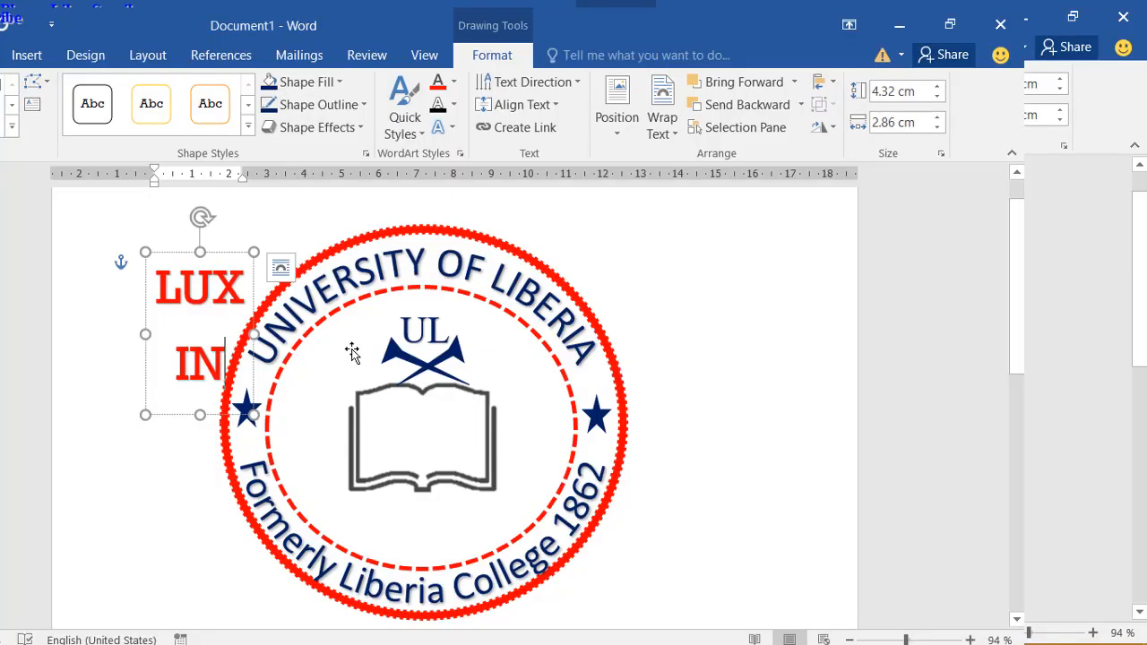
{"action": "key", "text": "Return"}
{"action": "type", "text": "te"}
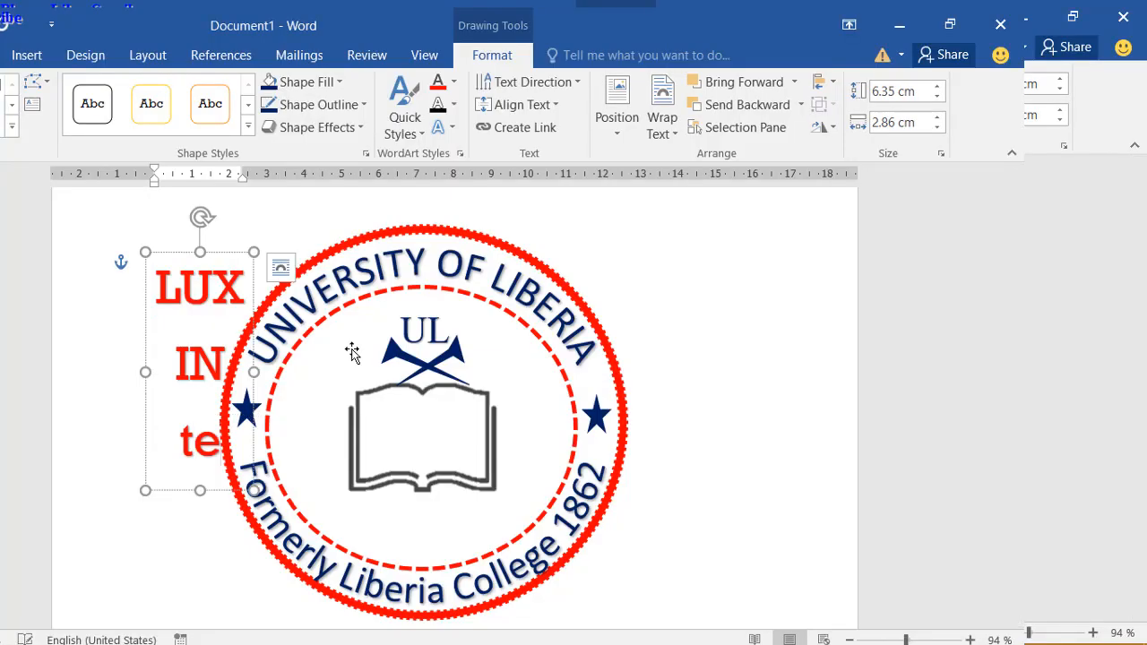
{"action": "key", "text": "BackSpace"}
{"action": "key", "text": "BackSpace"}
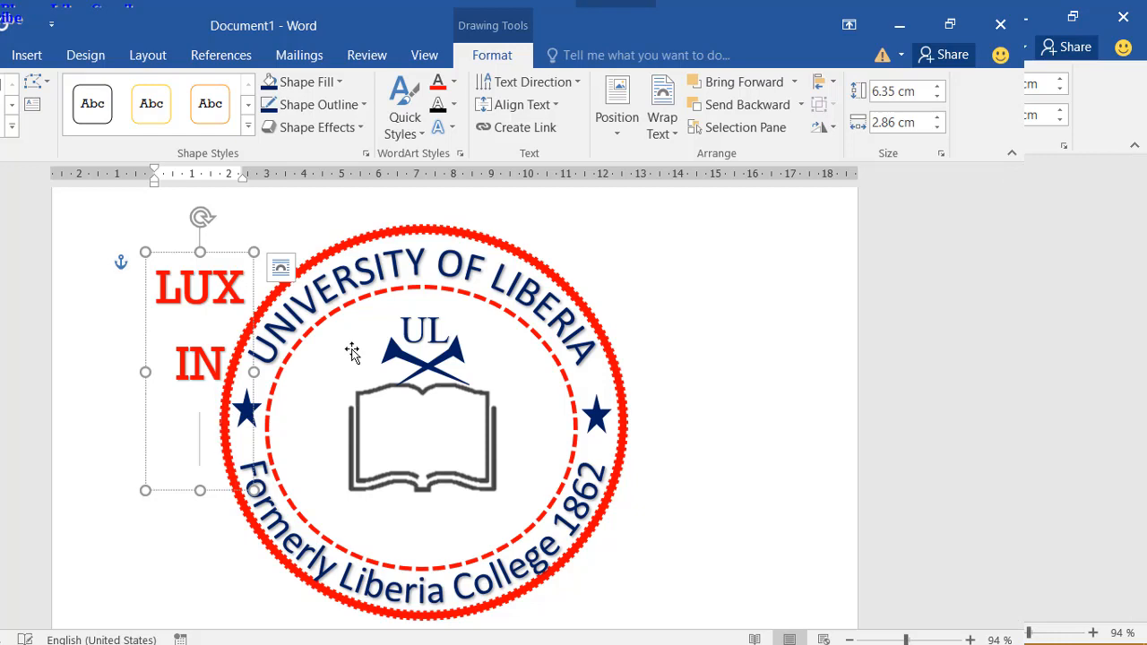
{"action": "type", "text": "TENE"}
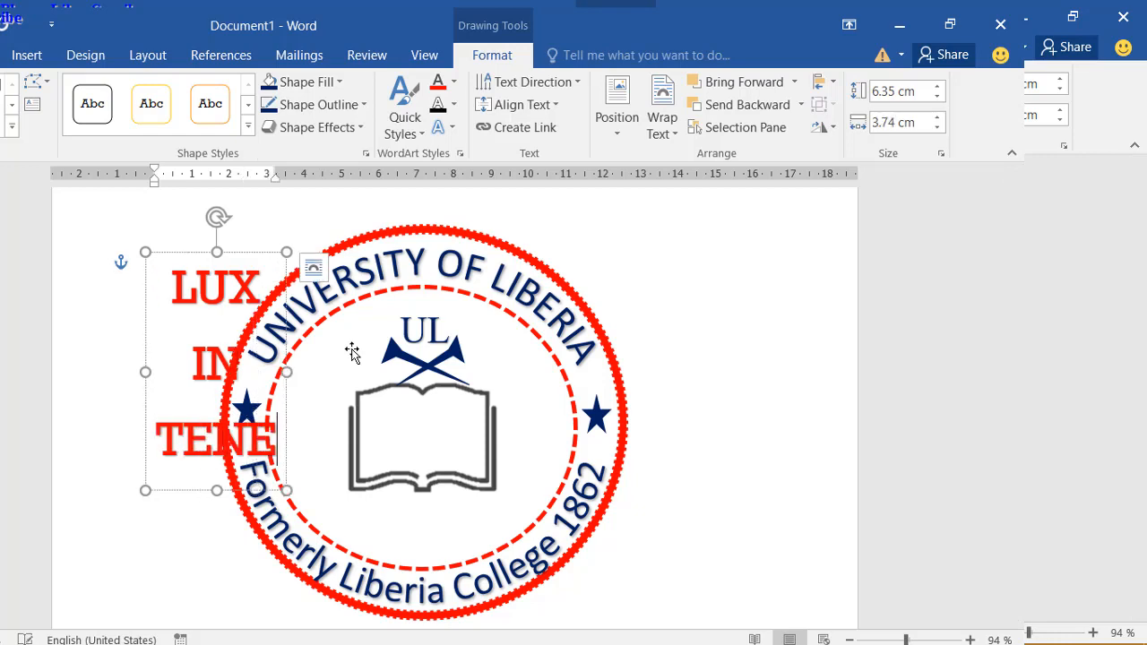
{"action": "type", "text": "B"}
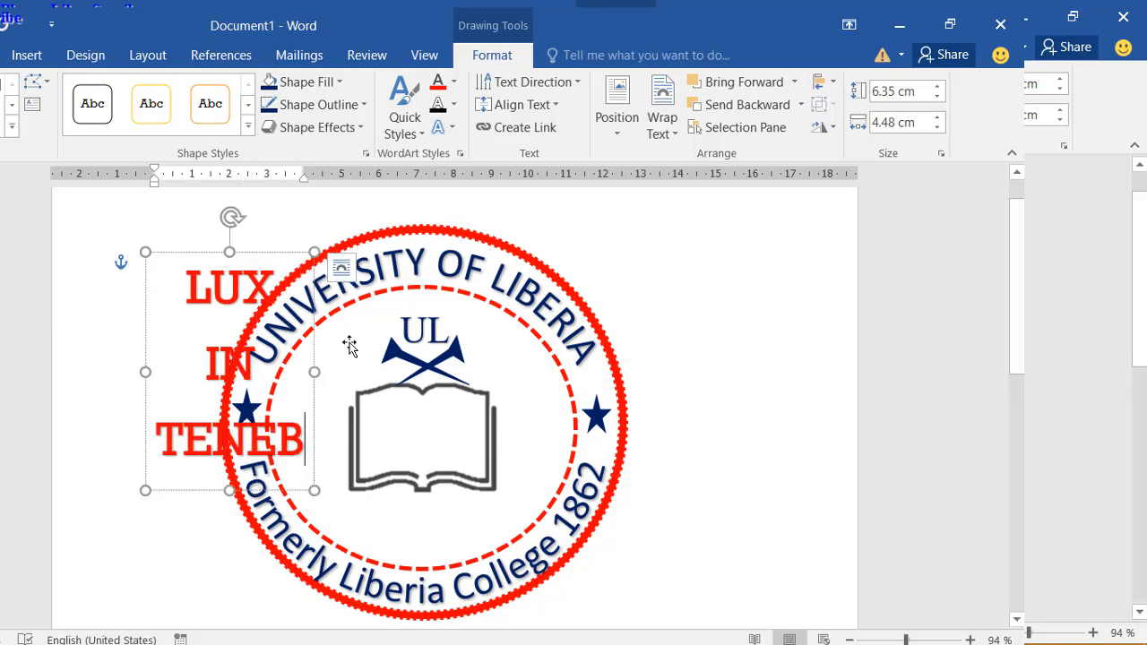
{"action": "key", "text": "alt+Tab"}
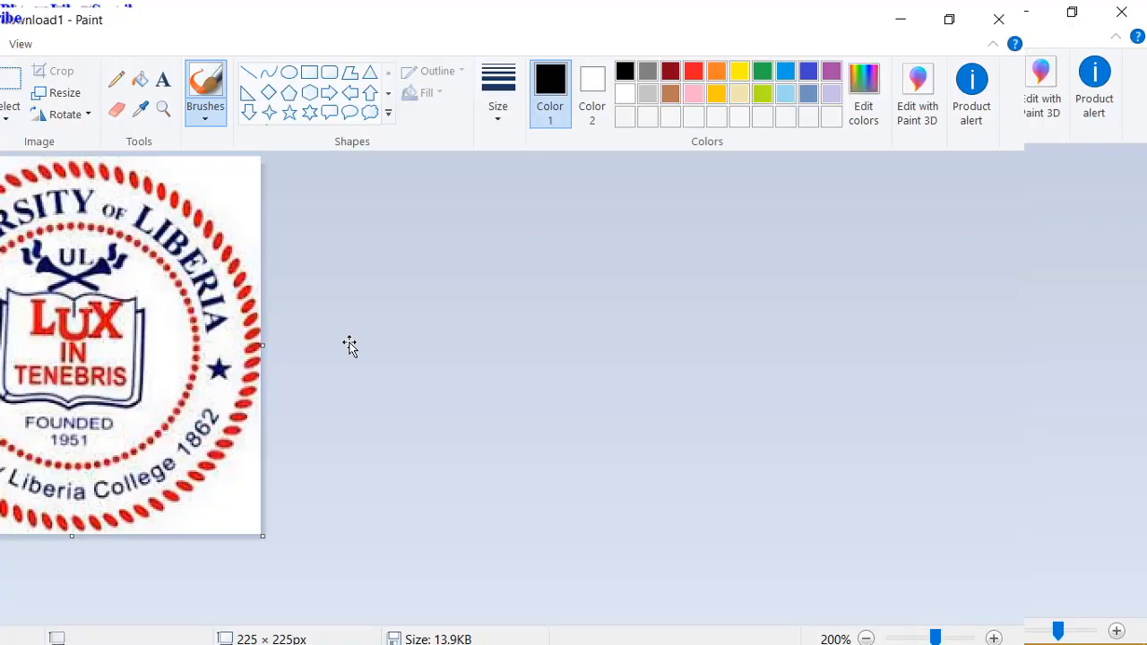
{"action": "key", "text": "alt+Tab"}
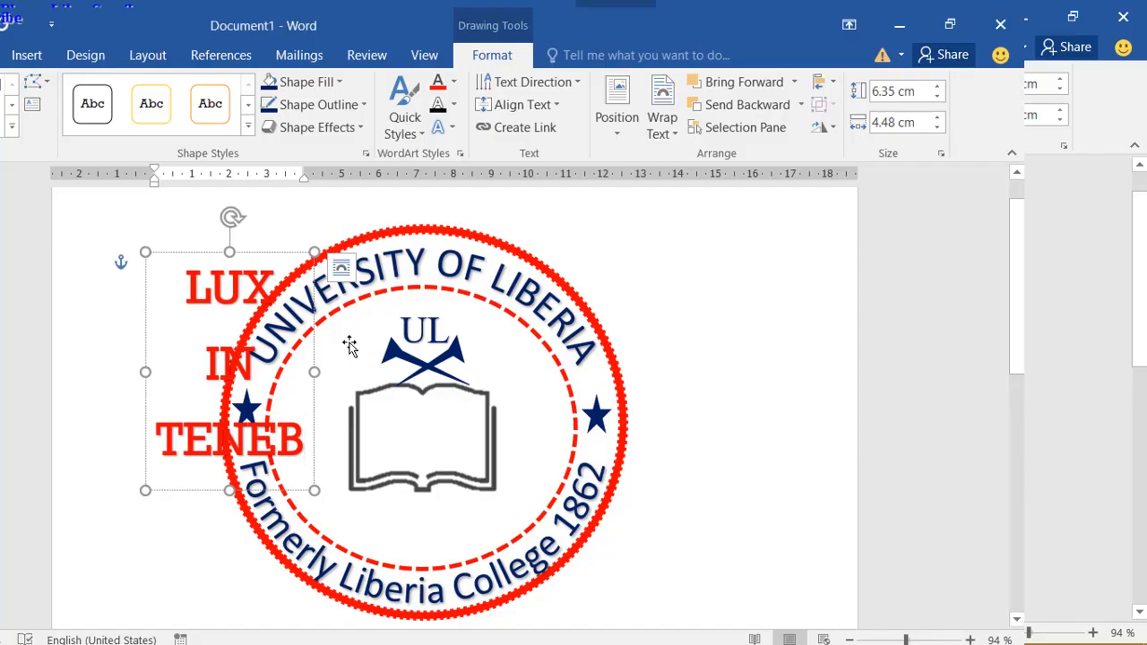
{"action": "type", "text": "RIS"}
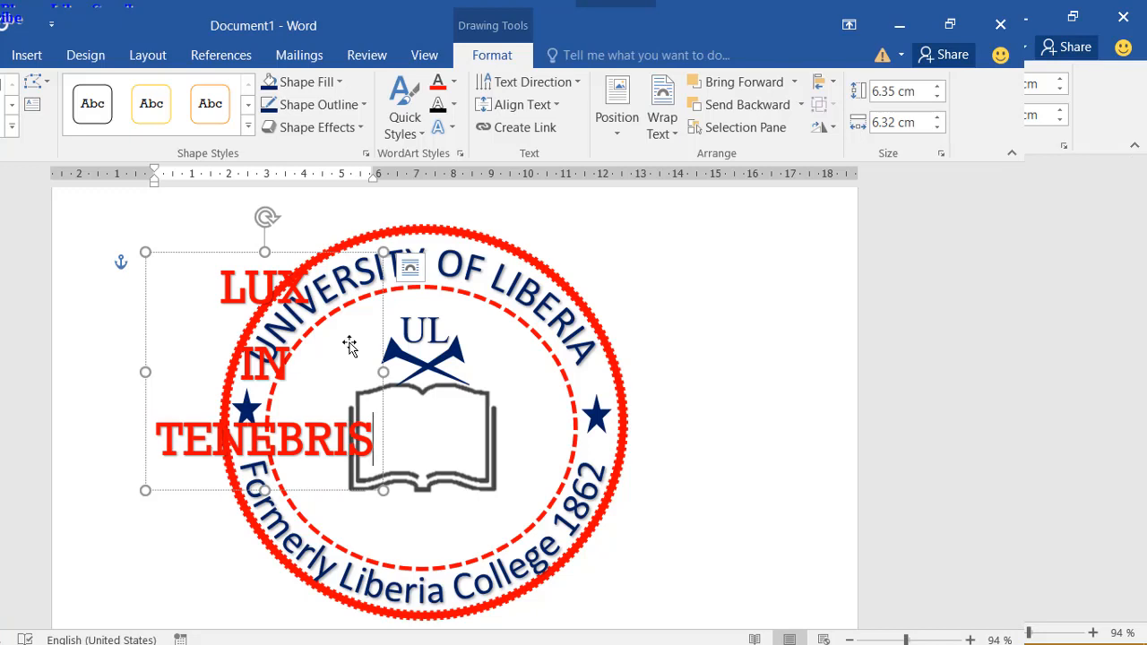
Step: Reduce the font size of the whole "LUX IN TENEBRIS" text and apply the No Spacing style to it
{"action": "key", "text": "ctrl+a"}
{"action": "key", "text": "ctrl+["}
{"action": "key", "text": "ctrl+["}
{"action": "key", "text": "ctrl+["}
{"action": "key", "text": "ctrl+["}
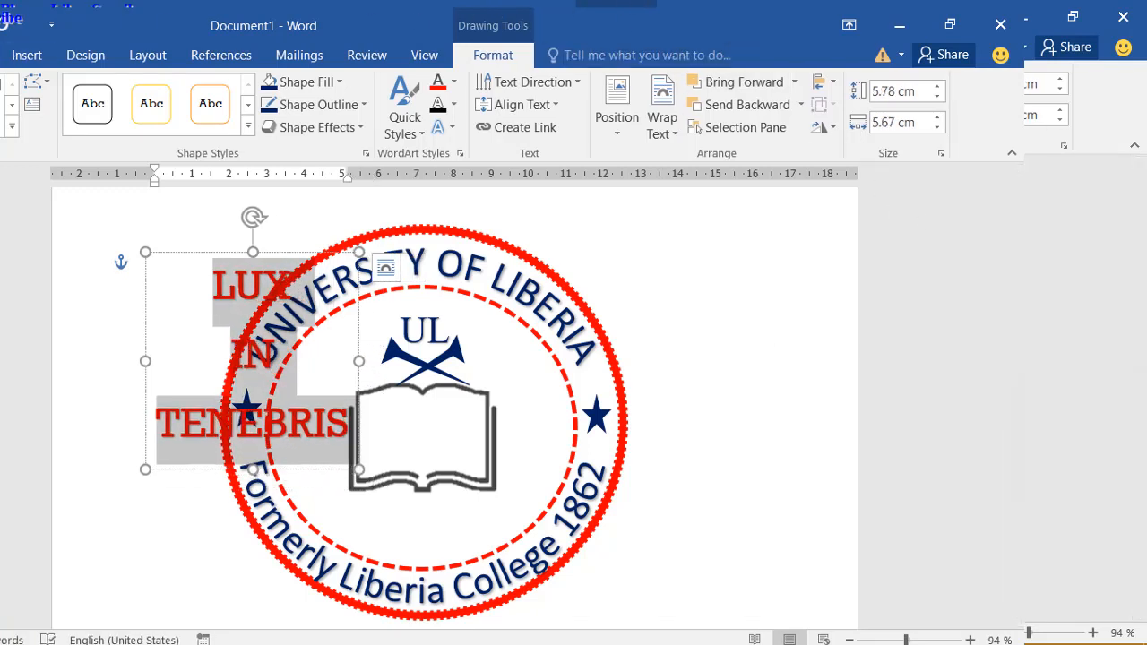
{"action": "left_click", "coordinate": [1, 55]}
{"action": "left_click", "coordinate": [617, 119]}
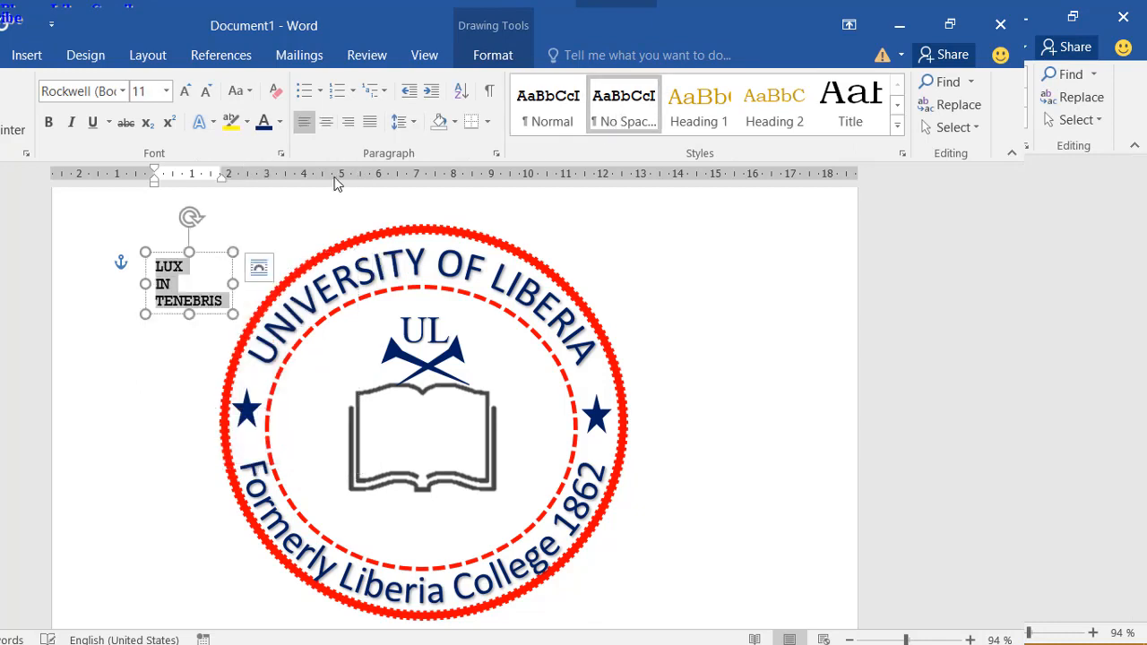
Step: Recolour the "LUX IN TENEBRIS" text standard red and centre its three lines
{"action": "left_click", "coordinate": [279, 122]}
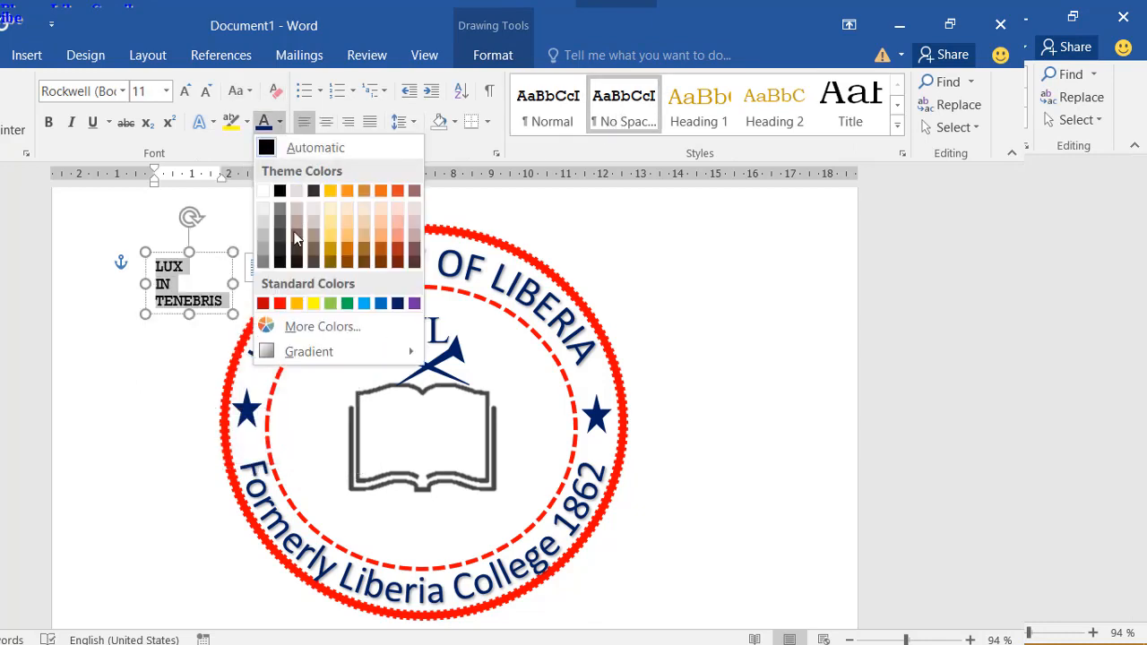
{"action": "left_click", "coordinate": [279, 302]}
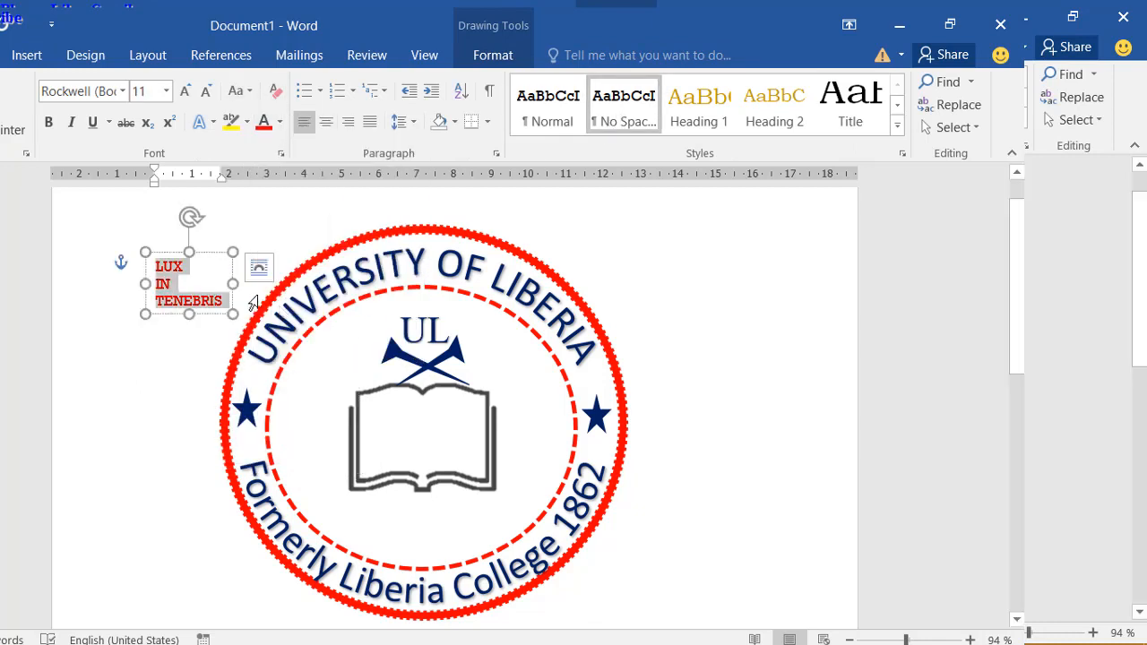
{"action": "left_click", "coordinate": [328, 121]}
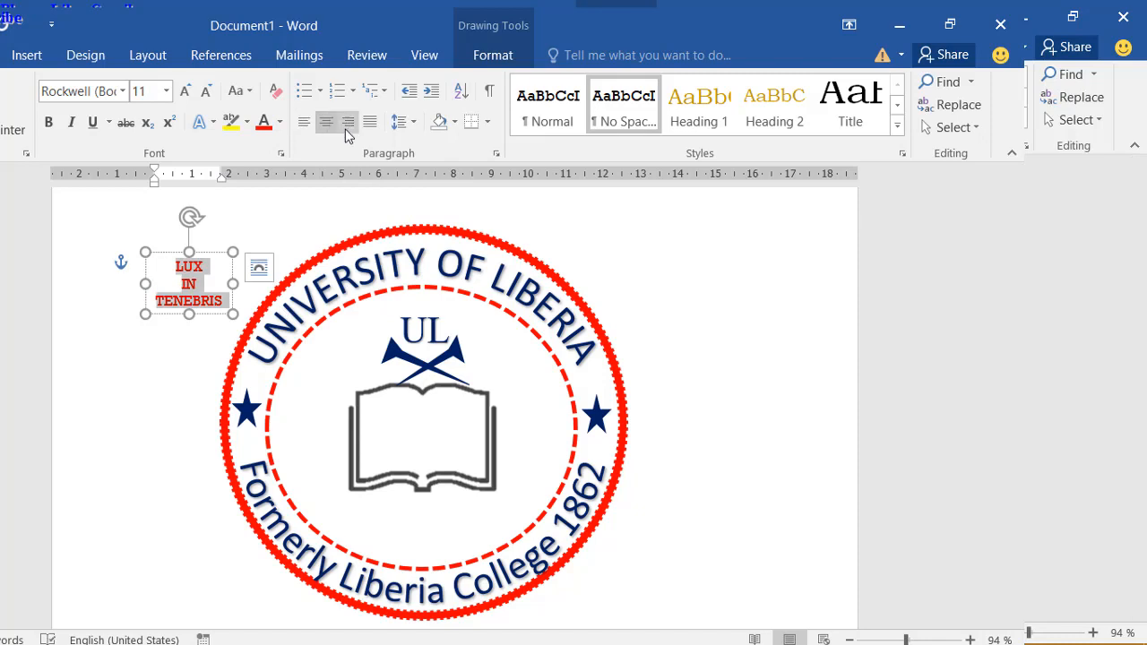
Step: Enlarge the "LUX IN TENEBRIS" text to font size 19 and move it onto the open pages of the book
{"action": "key", "text": "ctrl+bracketright"}
{"action": "key", "text": "ctrl+bracketright"}
{"action": "key", "text": "ctrl+bracketright"}
{"action": "key", "text": "ctrl+bracketright"}
{"action": "key", "text": "ctrl+bracketright"}
{"action": "key", "text": "ctrl+bracketright"}
{"action": "key", "text": "ctrl+bracketright"}
{"action": "key", "text": "ctrl+bracketright"}
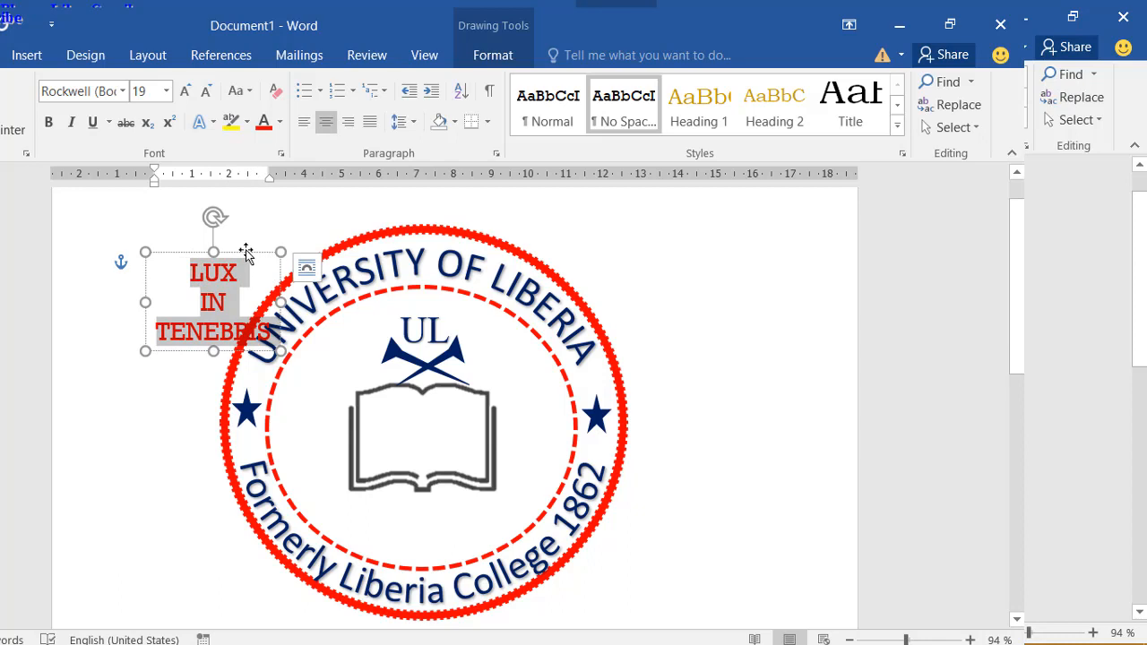
{"action": "left_click_drag", "start_coordinate": [246, 254], "coordinate": [417, 401]}
Step: Crop the empty margins of the book picture to about 3.24 cm high by 5.03 cm wide
{"action": "left_click", "coordinate": [456, 493]}
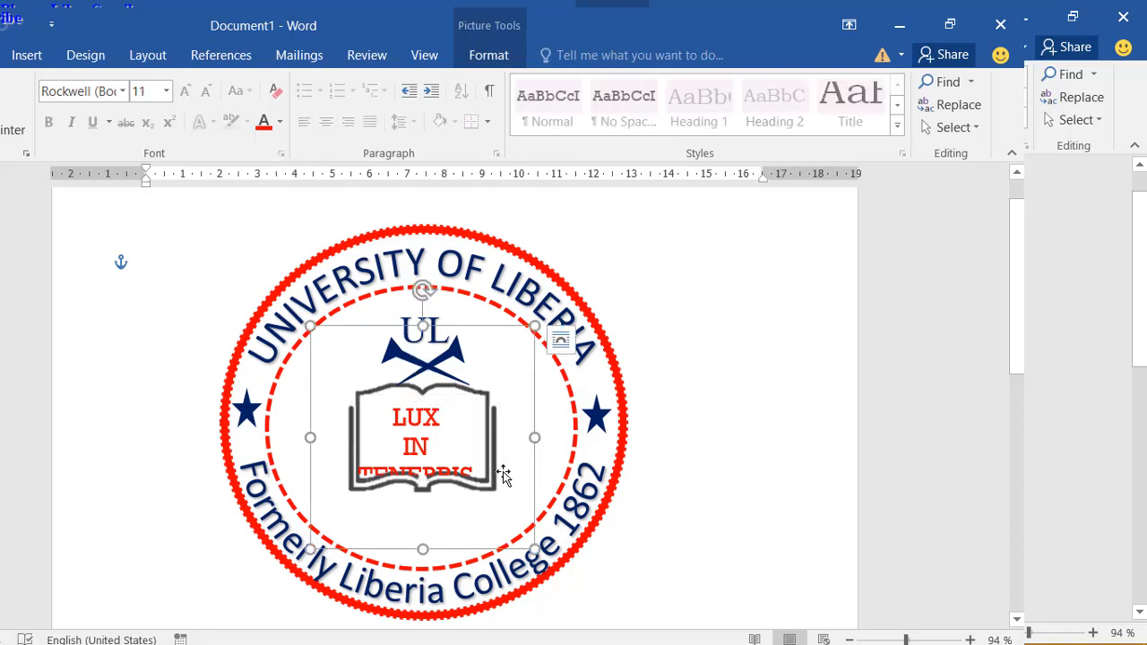
{"action": "left_click", "coordinate": [488, 55]}
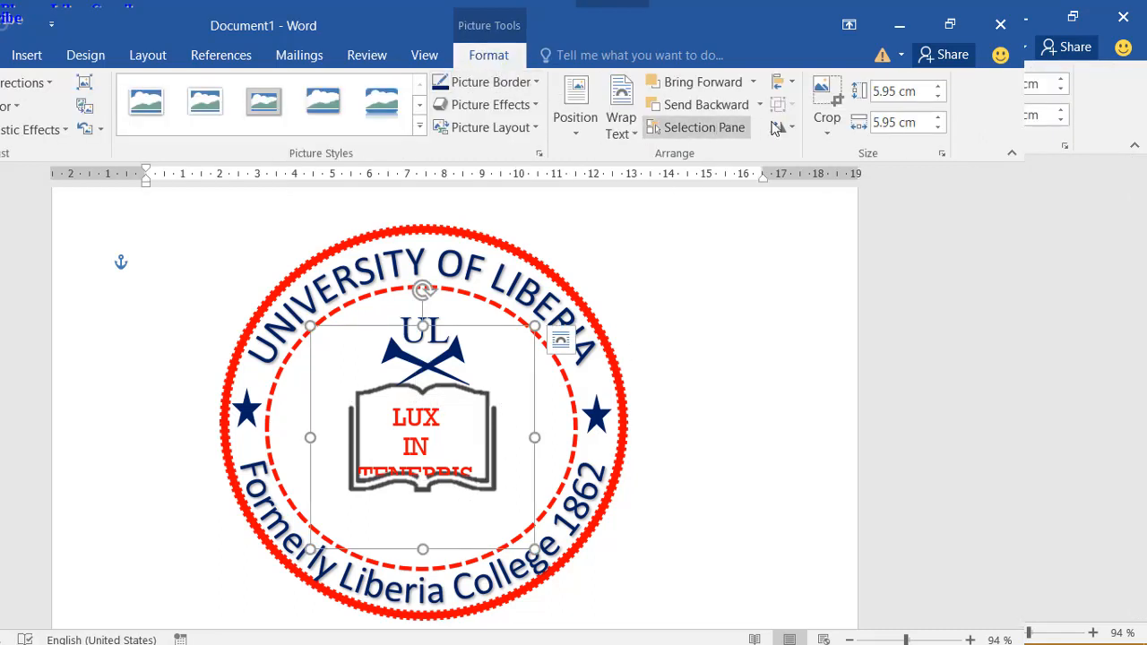
{"action": "left_click", "coordinate": [826, 106]}
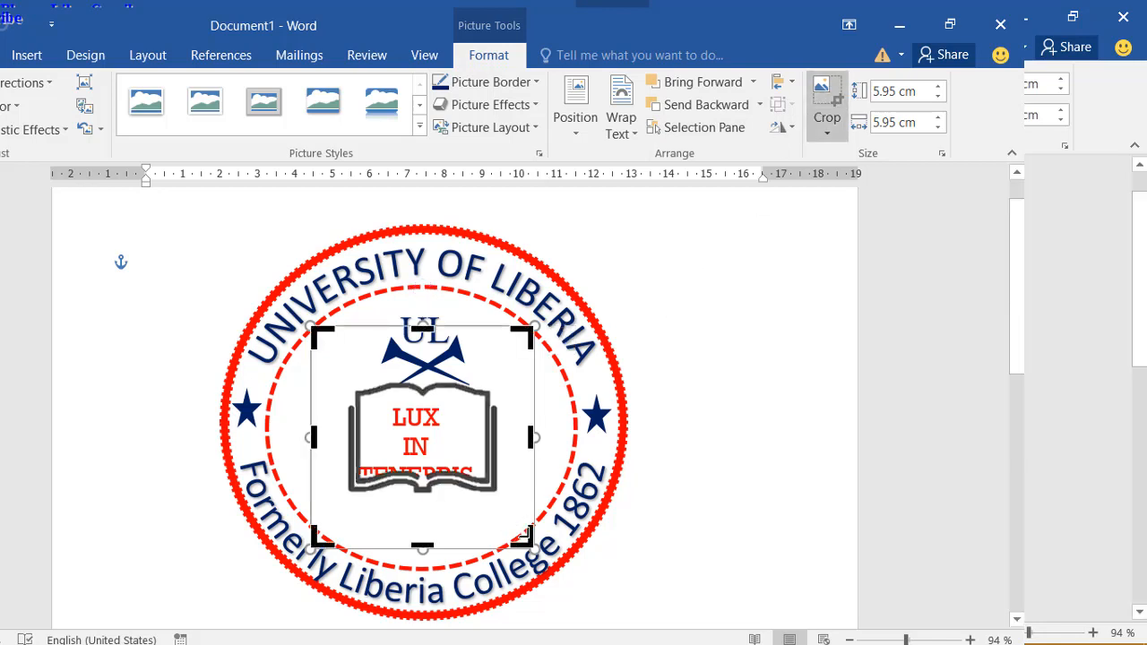
{"action": "left_click_drag", "start_coordinate": [522, 535], "coordinate": [515, 490]}
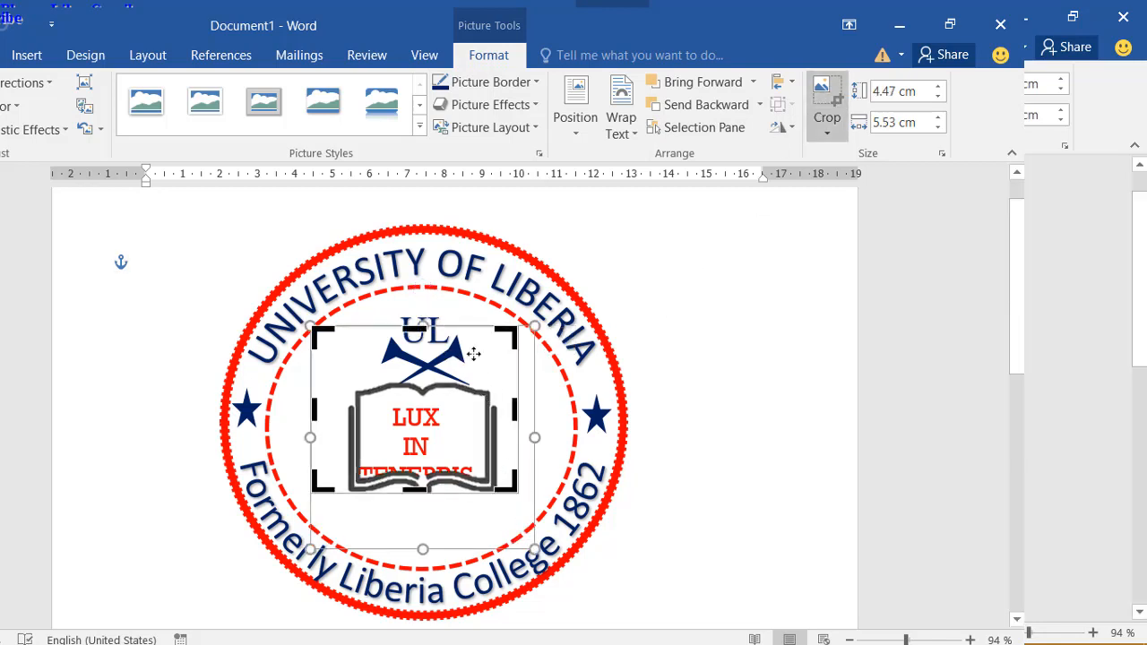
{"action": "left_click_drag", "start_coordinate": [514, 333], "coordinate": [515, 375]}
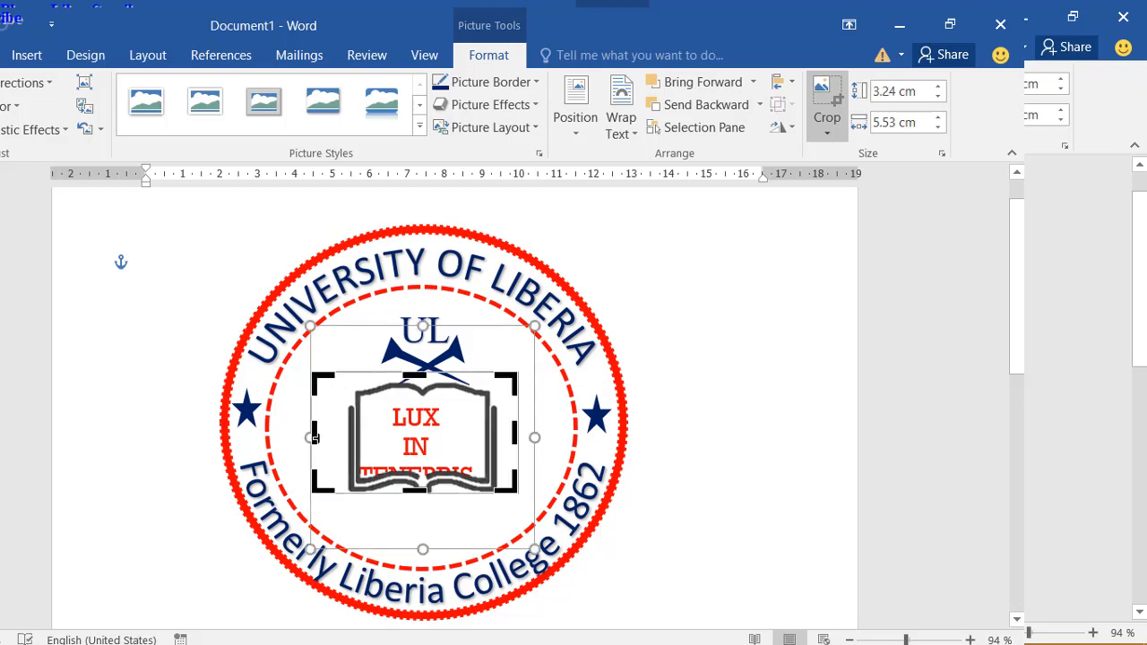
{"action": "left_click_drag", "start_coordinate": [314, 437], "coordinate": [330, 444]}
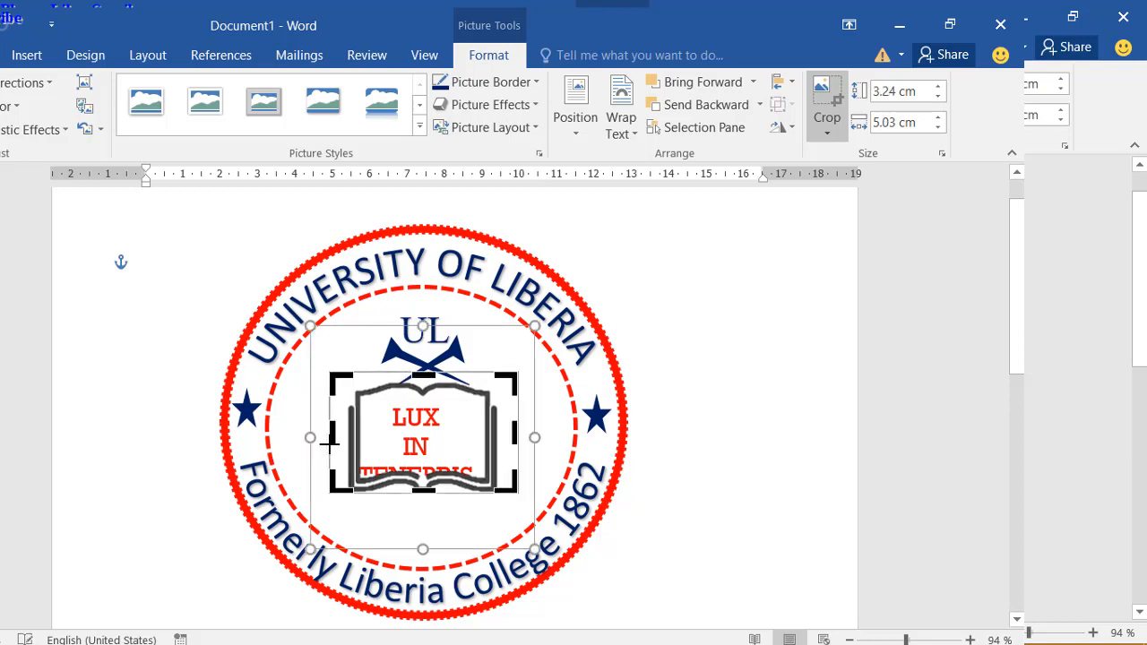
{"action": "left_click", "coordinate": [711, 478]}
{"action": "left_click", "coordinate": [479, 480]}
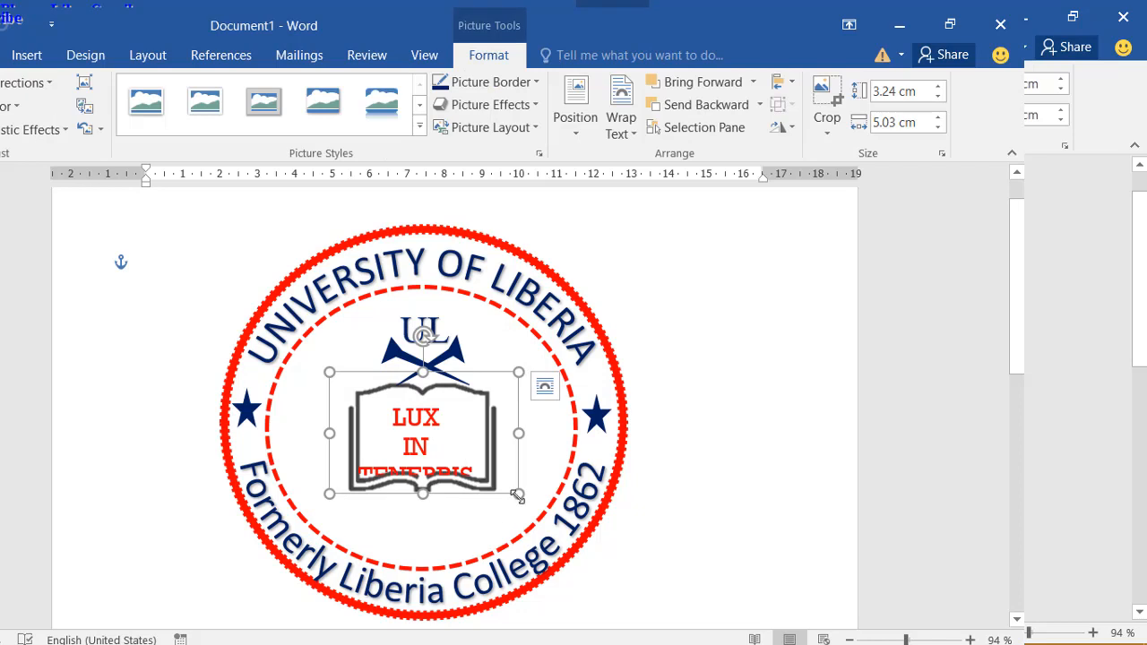
Step: Enlarge the book picture to about 4 cm by 6.21 cm around the motto, and place the cursor after "IN"
{"action": "left_click_drag", "start_coordinate": [518, 494], "coordinate": [487, 504]}
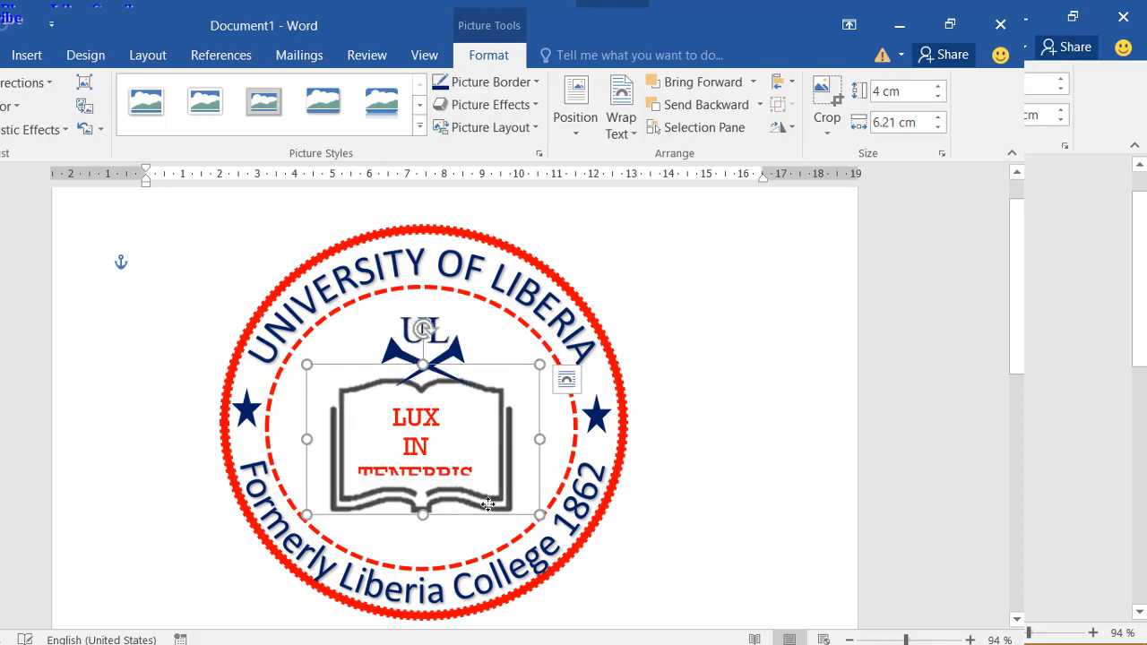
{"action": "mouse_move", "coordinate": [493, 507]}
{"action": "left_mouse_down"}
{"action": "mouse_move", "coordinate": [481, 520]}
{"action": "mouse_move", "coordinate": [488, 513]}
{"action": "left_mouse_up"}
{"action": "left_click", "coordinate": [430, 446]}
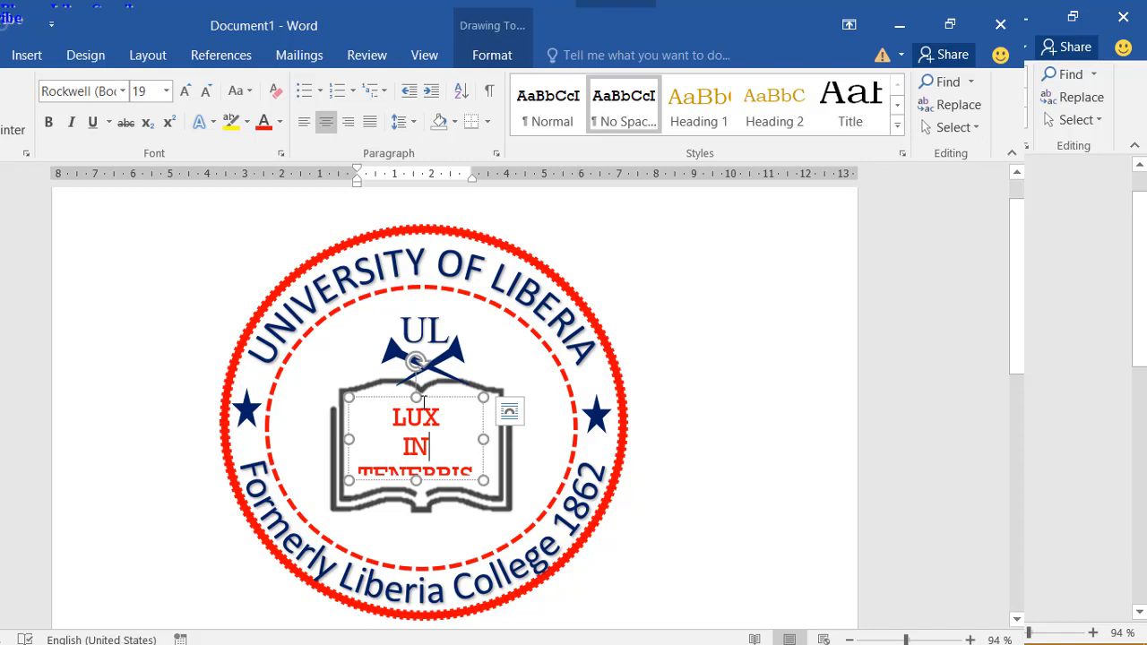
Step: Stretch the "LUX IN TENEBRIS" text box upward to fit all three lines, and lower it onto the book's pages
{"action": "left_click_drag", "start_coordinate": [416, 397], "coordinate": [416, 372]}
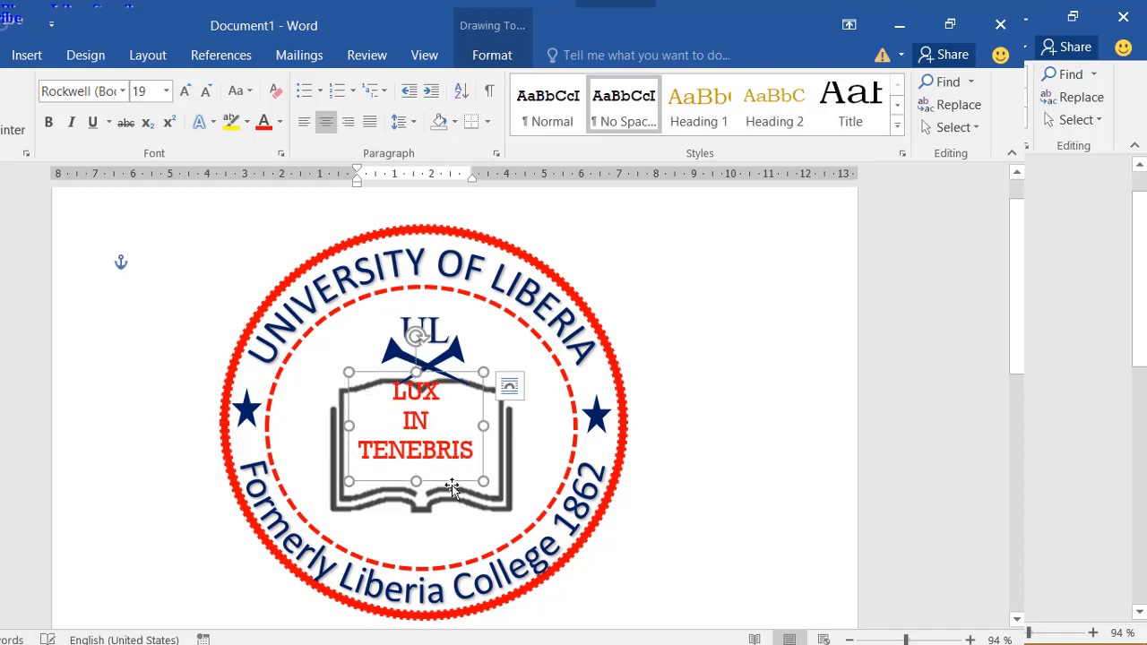
{"action": "left_click_drag", "start_coordinate": [456, 485], "coordinate": [473, 484]}
{"action": "key", "text": "Down"}
{"action": "key", "text": "Down"}
{"action": "key", "text": "Down"}
{"action": "key", "text": "Down"}
{"action": "key", "text": "Down"}
{"action": "key", "text": "Down"}
{"action": "key", "text": "Down"}
{"action": "key", "text": "Down"}
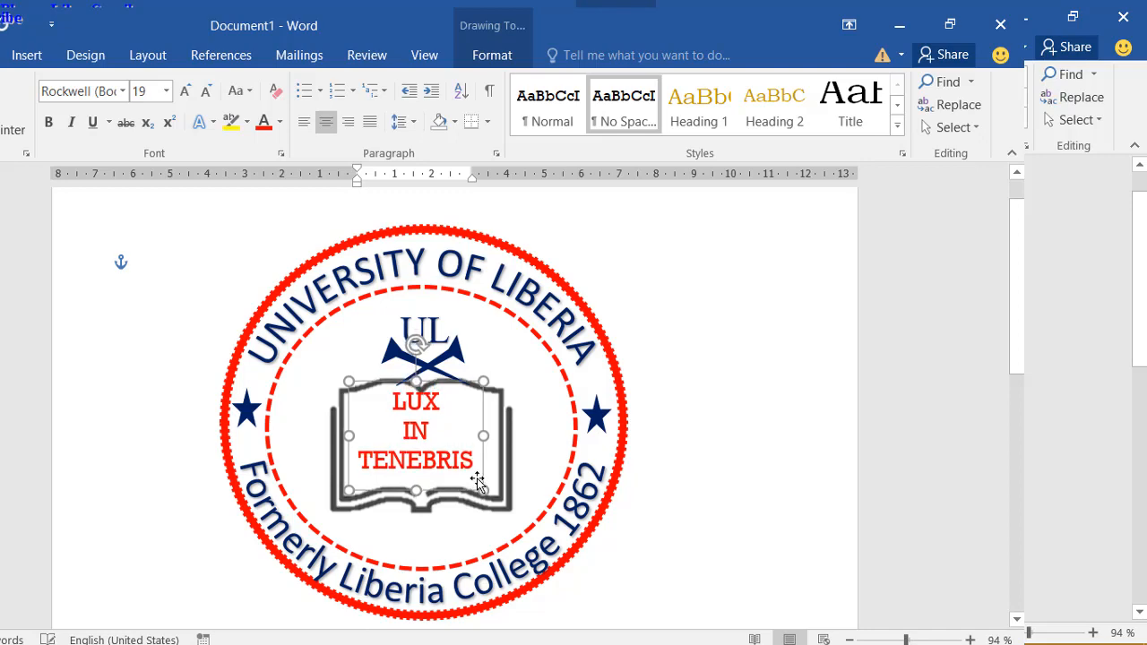
{"action": "key", "text": "Down"}
{"action": "key", "text": "Down"}
{"action": "key", "text": "Down"}
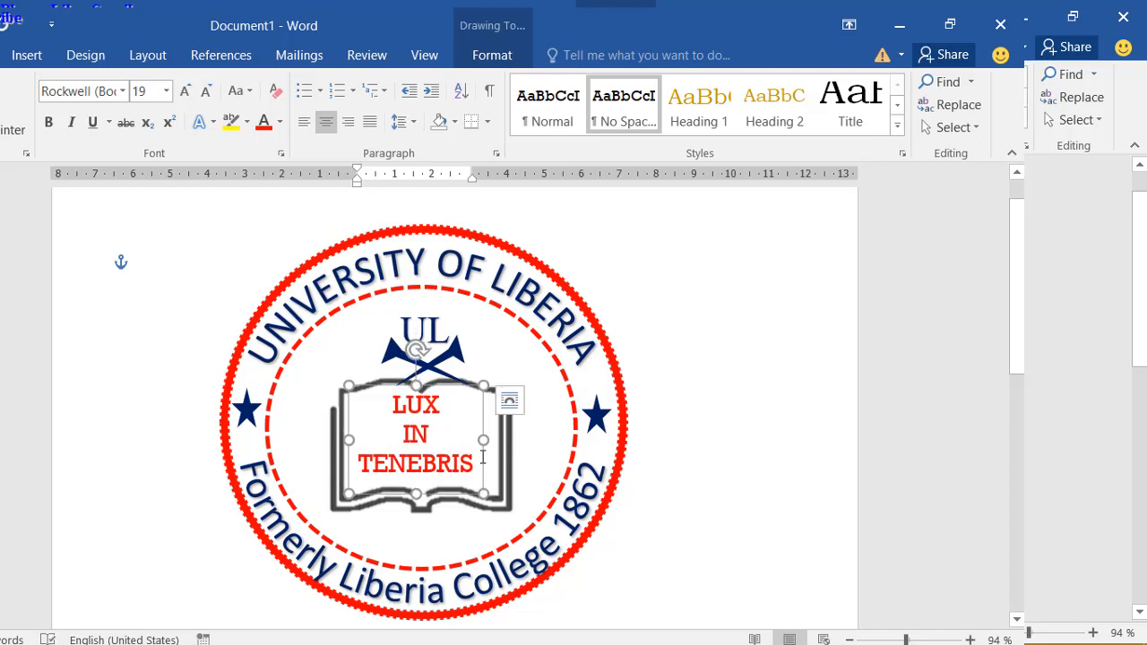
Step: Compare the book and motto with the Paint reference, and nudge the book picture slightly to the right
{"action": "key", "text": "alt+Tab"}
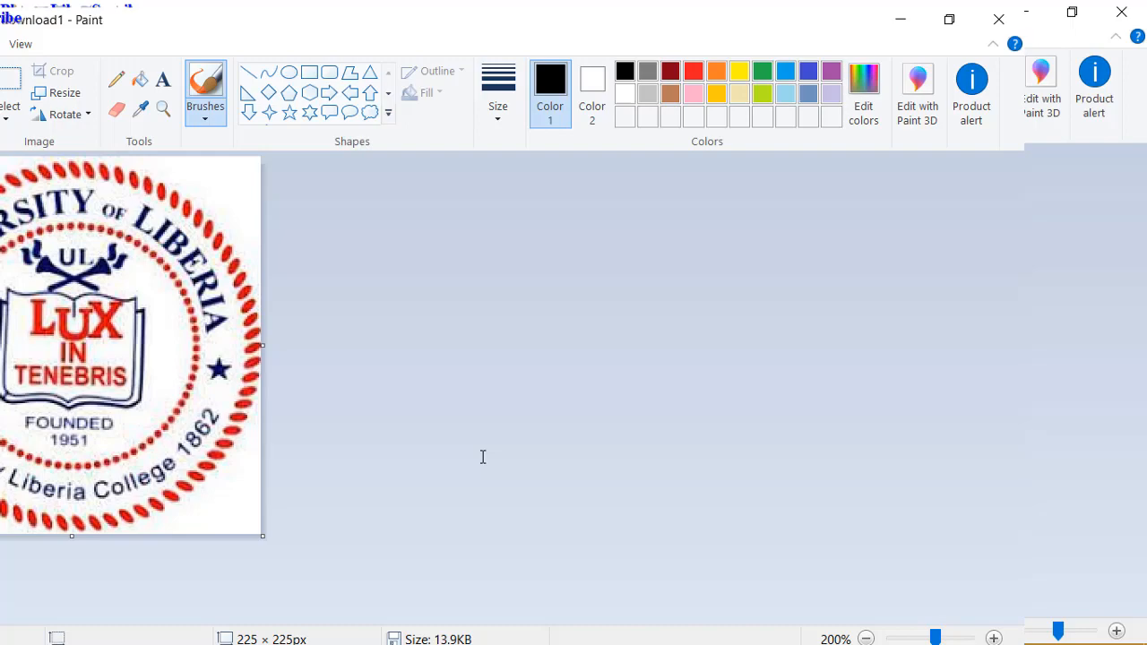
{"action": "key", "text": "alt+Tab"}
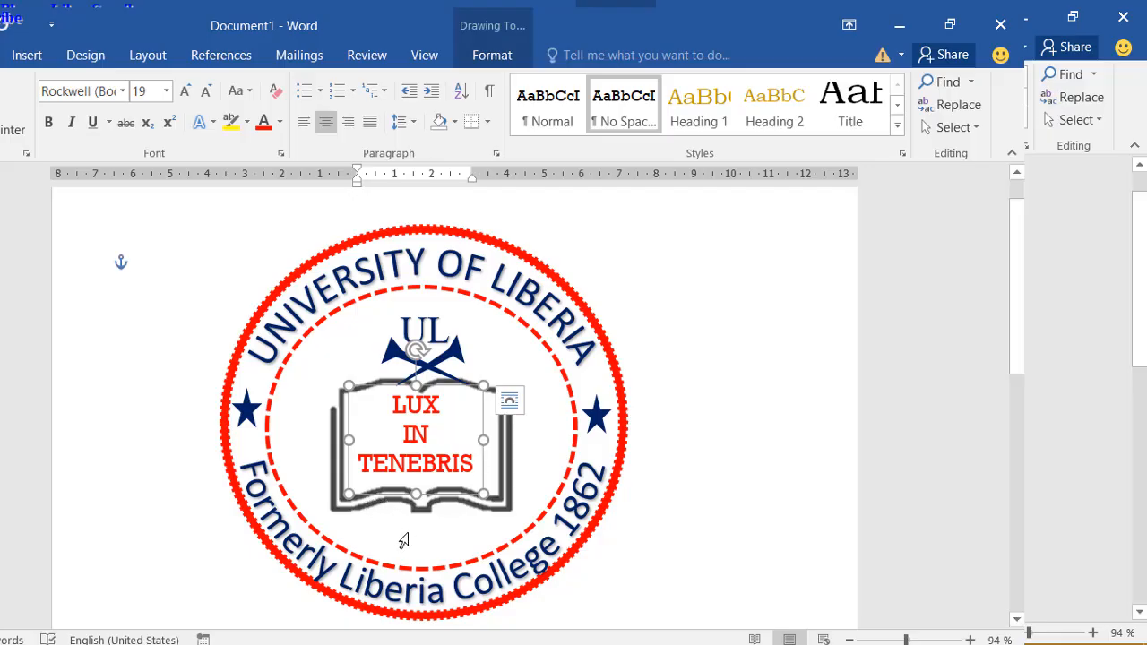
{"action": "left_click", "coordinate": [518, 483]}
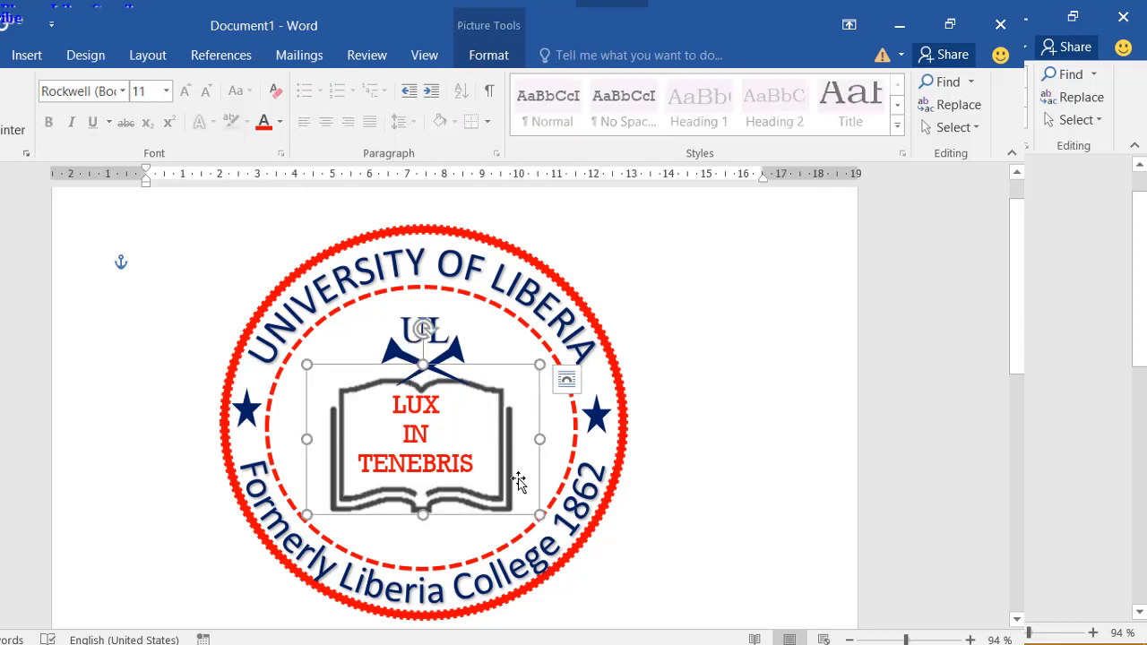
{"action": "left_click", "coordinate": [436, 310]}
Step: Duplicate the "LUX IN TENEBRIS" text box and place the copy below the book
{"action": "left_click", "coordinate": [389, 464]}
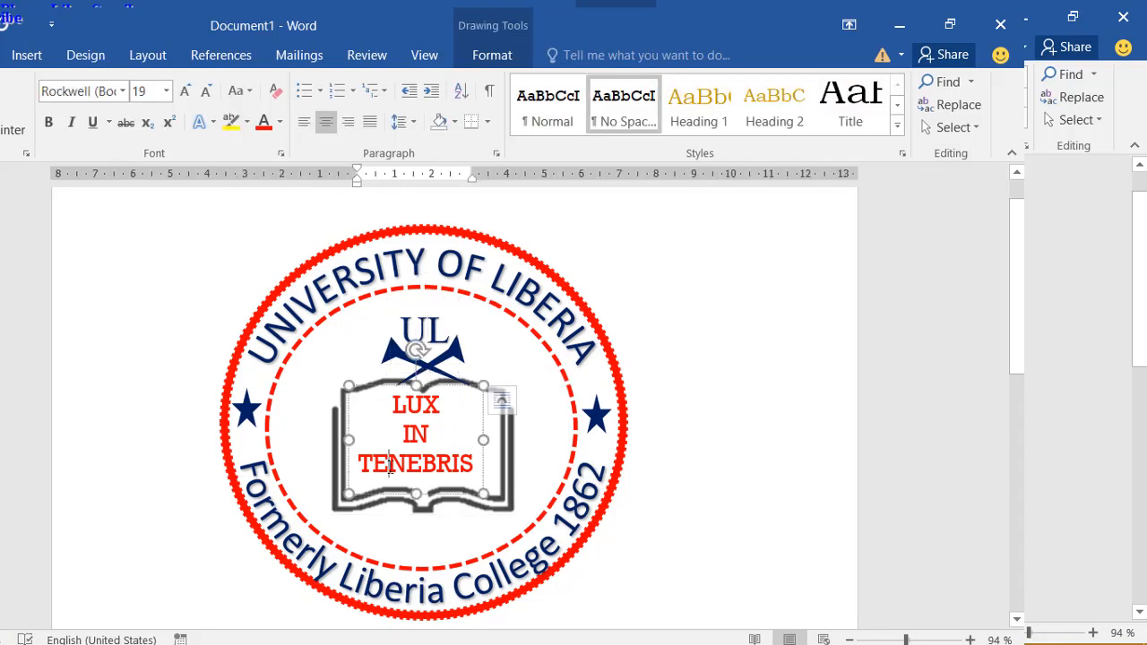
{"action": "left_click", "coordinate": [482, 419]}
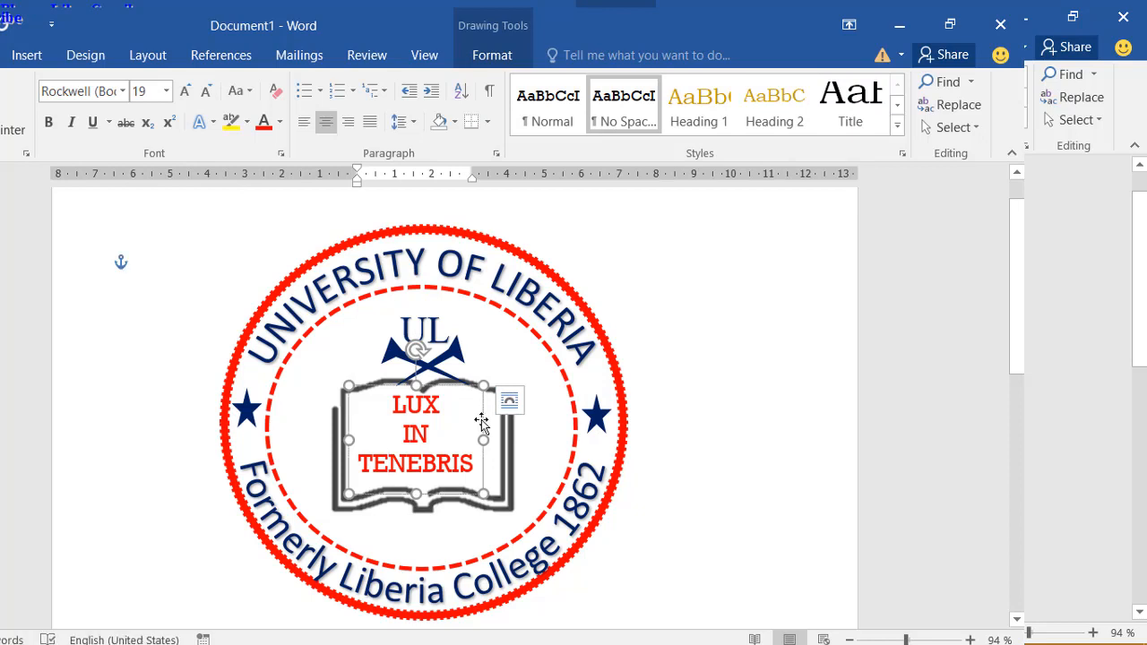
{"action": "key", "text": "ctrl+d"}
{"action": "left_click_drag", "start_coordinate": [441, 412], "coordinate": [441, 507]}
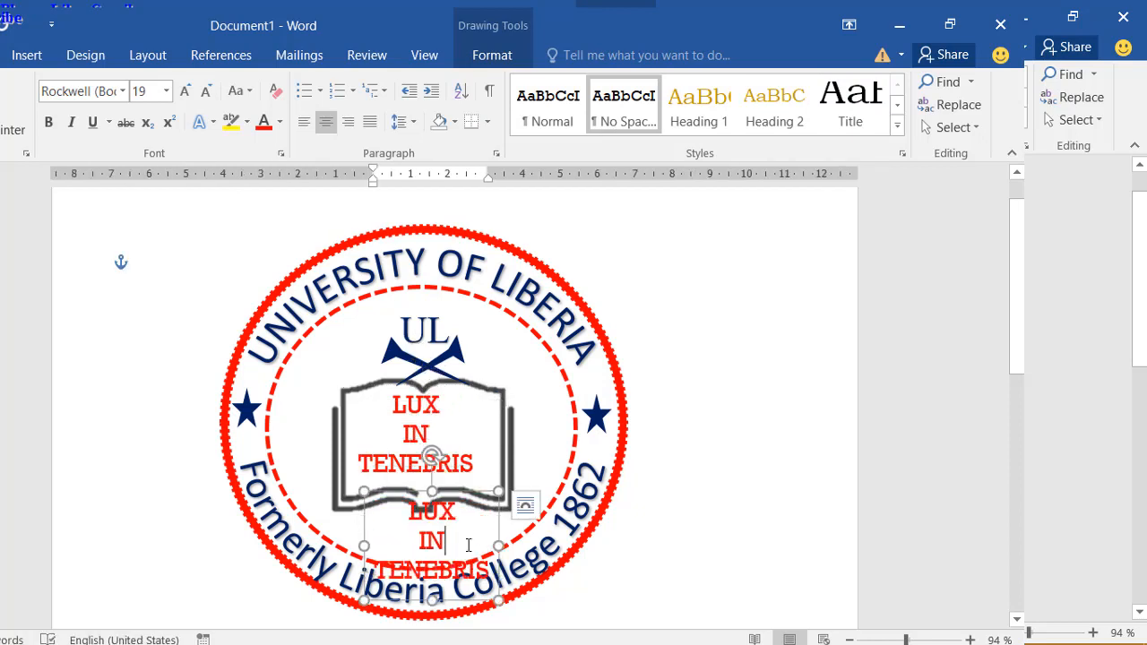
Step: Replace the copied motto with "FOUNDED" and "1951" on two lines, following the Paint reference
{"action": "key", "text": "ctrl+a"}
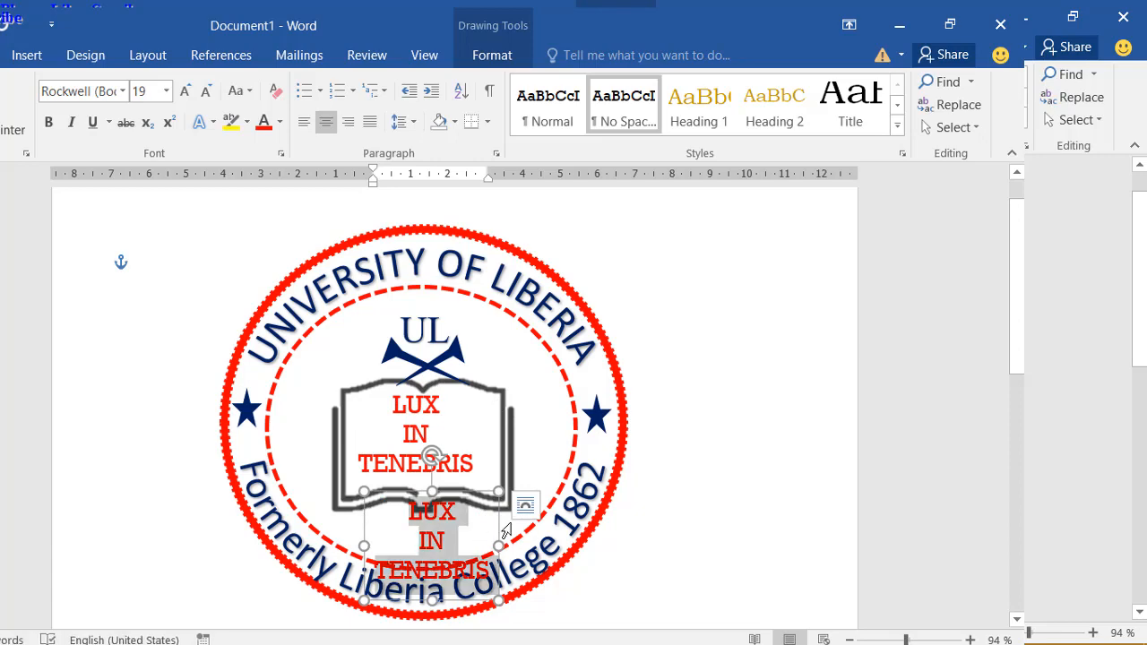
{"action": "key", "text": "alt+Tab"}
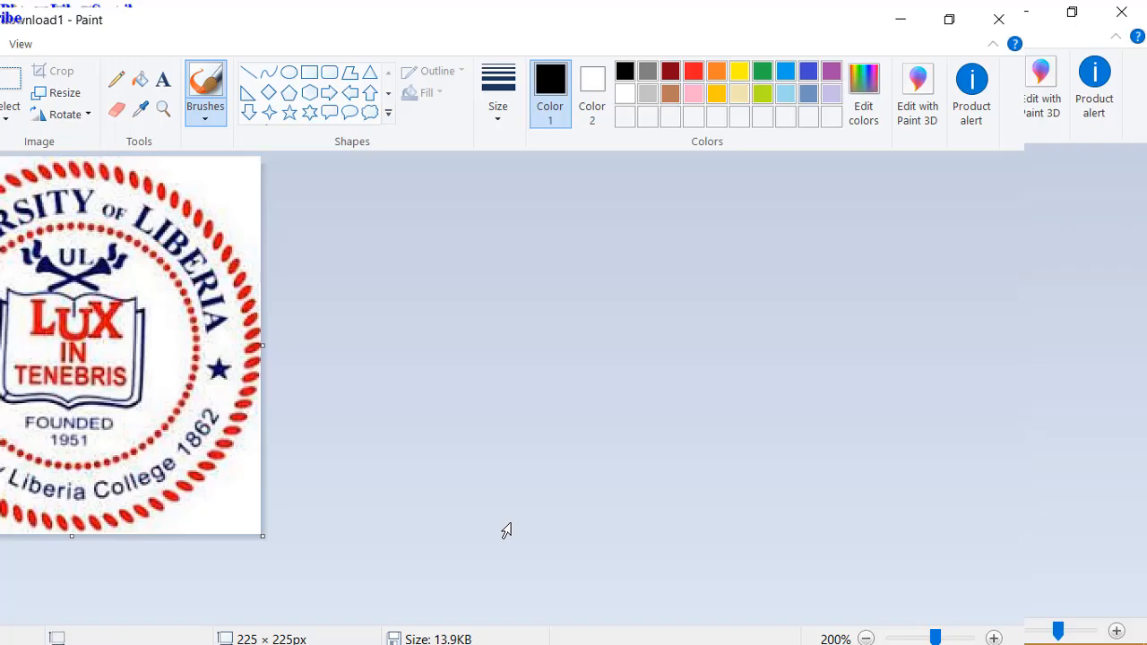
{"action": "key", "text": "alt+Tab"}
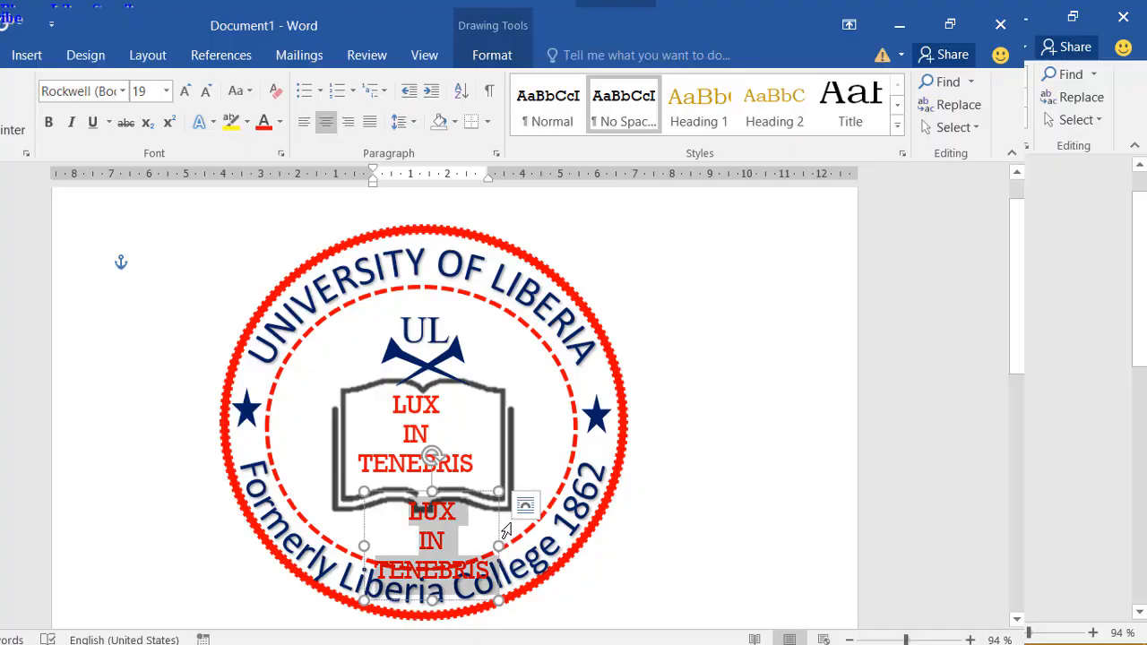
{"action": "type", "text": "FOUNDED"}
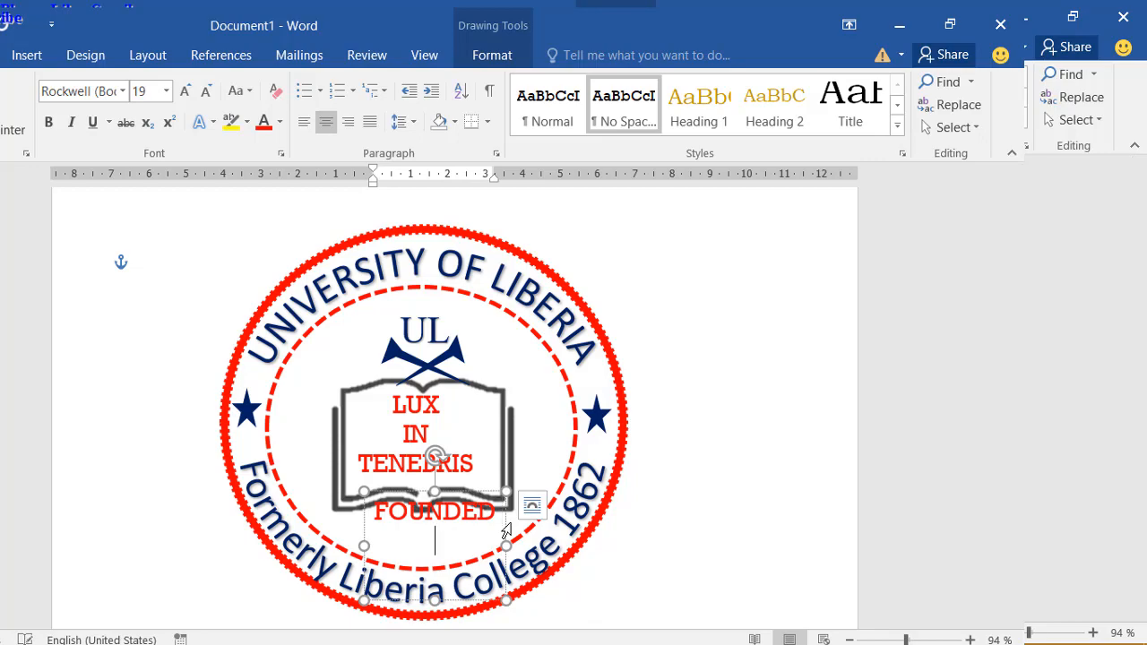
{"action": "key", "text": "Return"}
{"action": "type", "text": "19"}
{"action": "key", "text": "alt+Tab"}
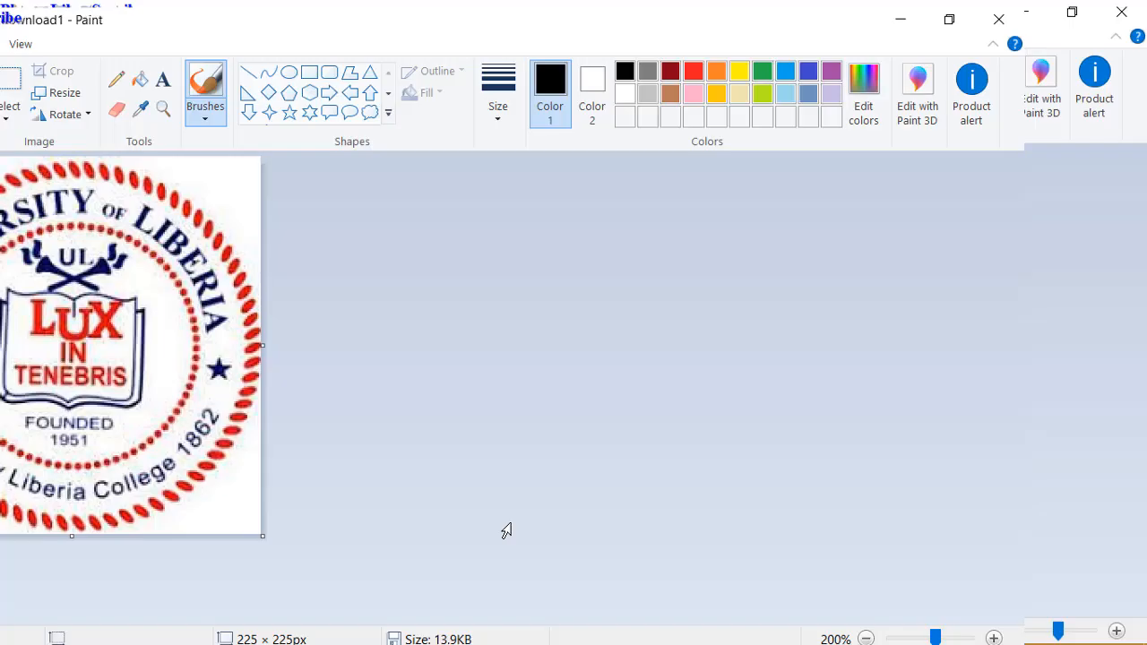
{"action": "key", "text": "alt+Tab"}
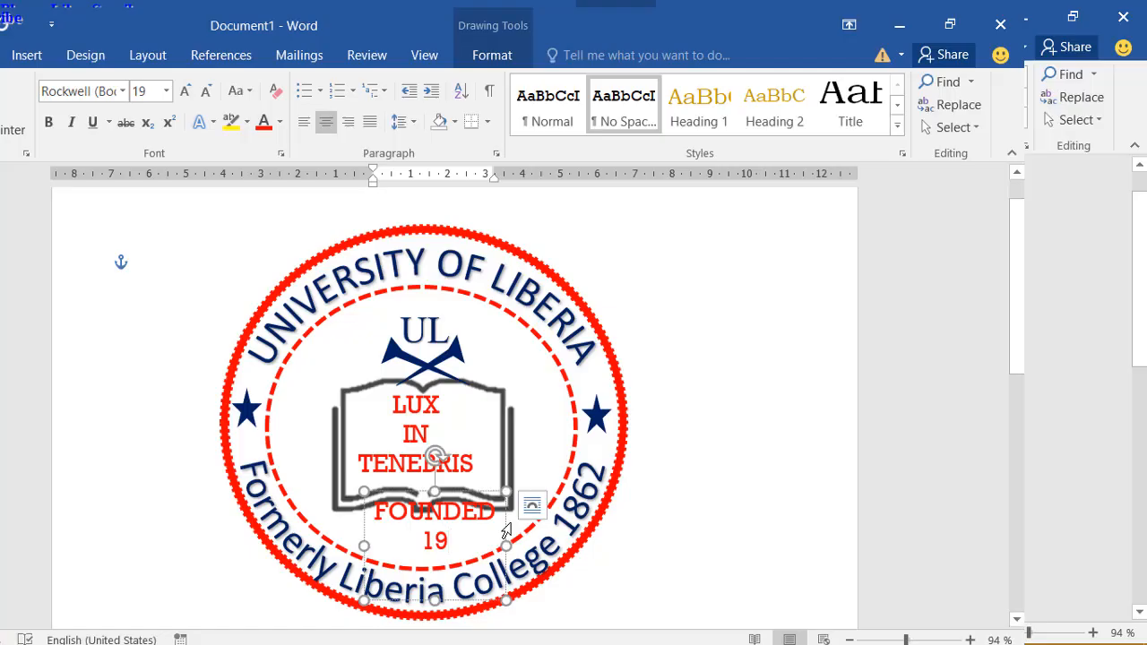
{"action": "type", "text": "51"}
Step: Shift the "FOUNDED 1951" text box left to sit under the book, and reduce its text to font size 18
{"action": "left_click", "coordinate": [507, 530]}
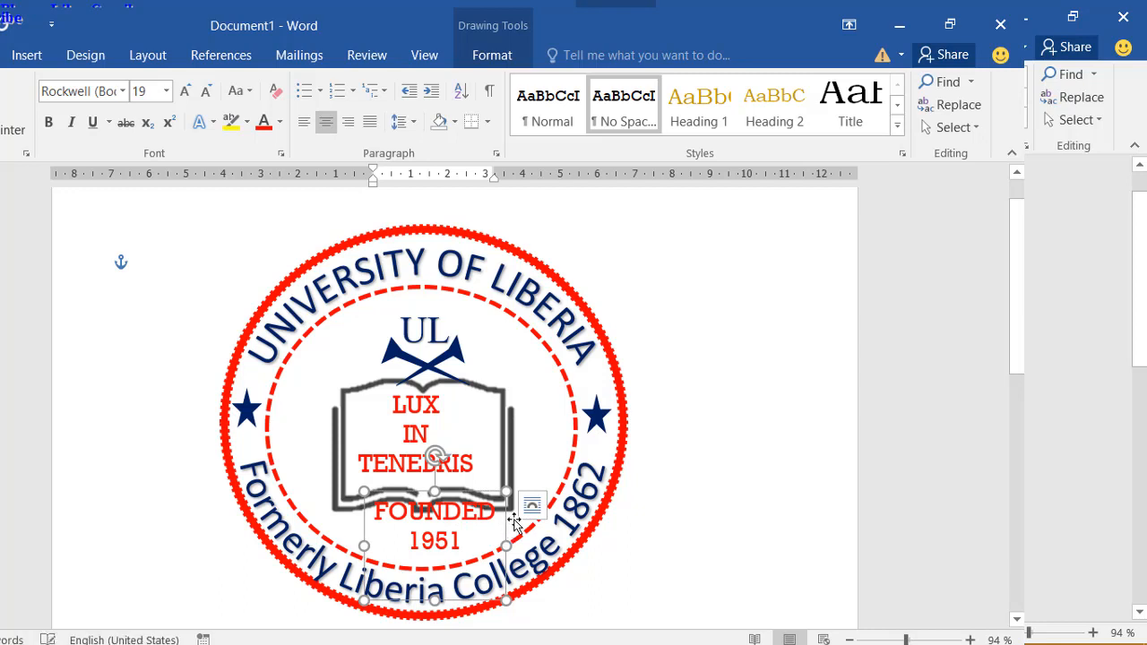
{"action": "key", "text": "Left"}
{"action": "key", "text": "Left"}
{"action": "key", "text": "Left"}
{"action": "key", "text": "Left"}
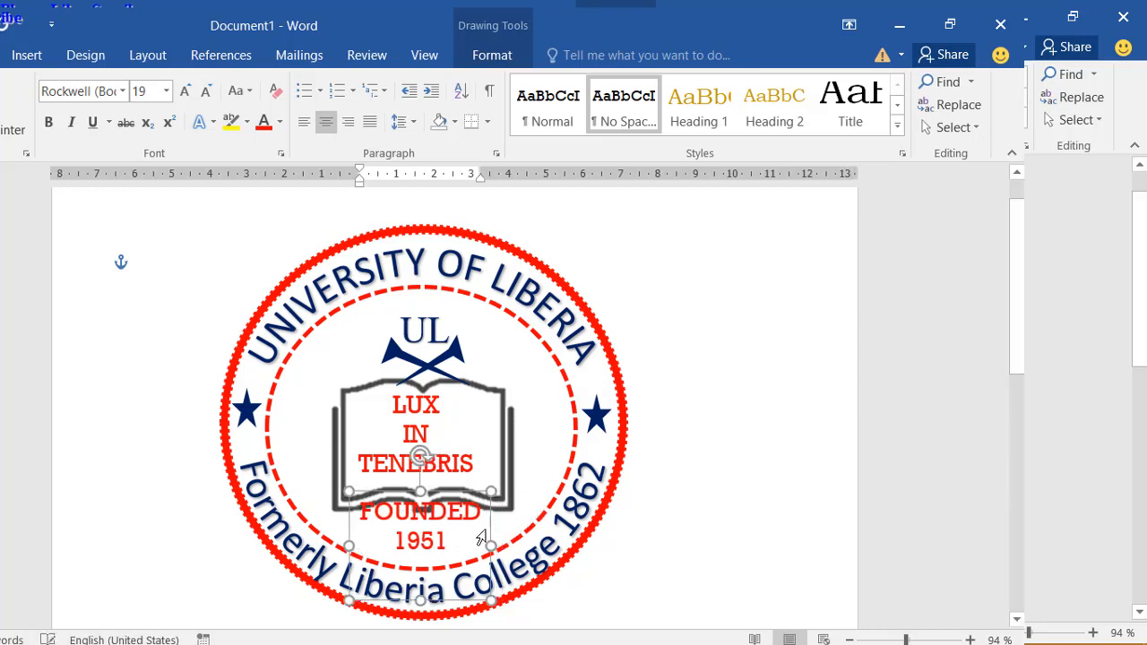
{"action": "left_click_drag", "start_coordinate": [469, 549], "coordinate": [378, 457]}
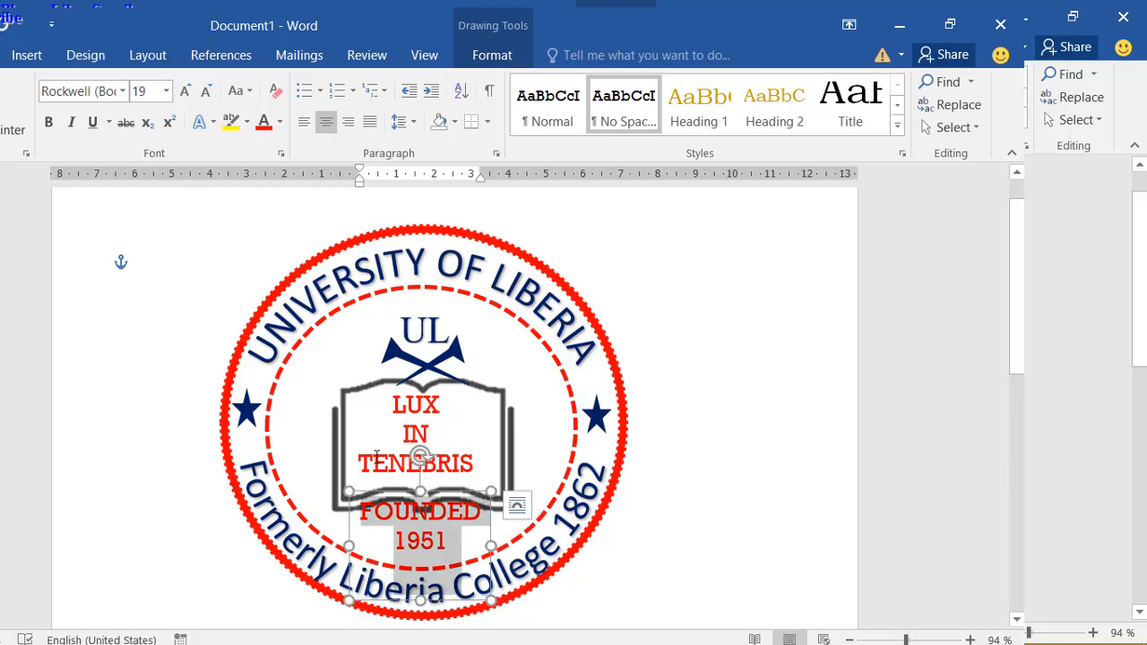
{"action": "left_click", "coordinate": [541, 395]}
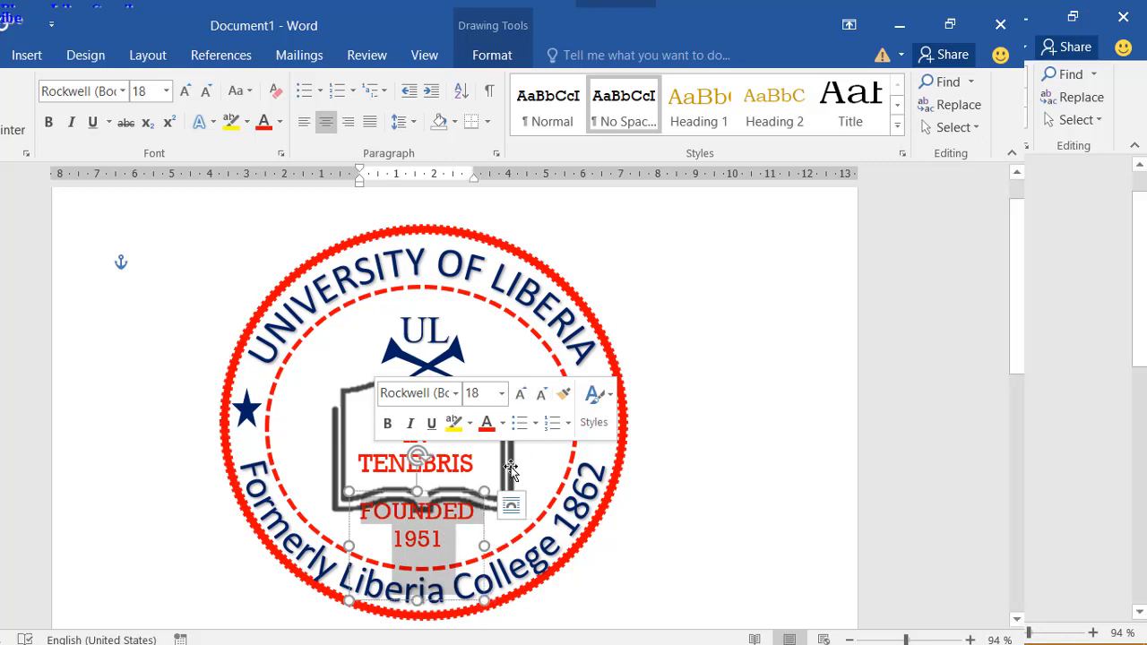
Step: Lower the "FOUNDED 1951" text box until its text clears the book's bottom edge
{"action": "left_click", "coordinate": [483, 524]}
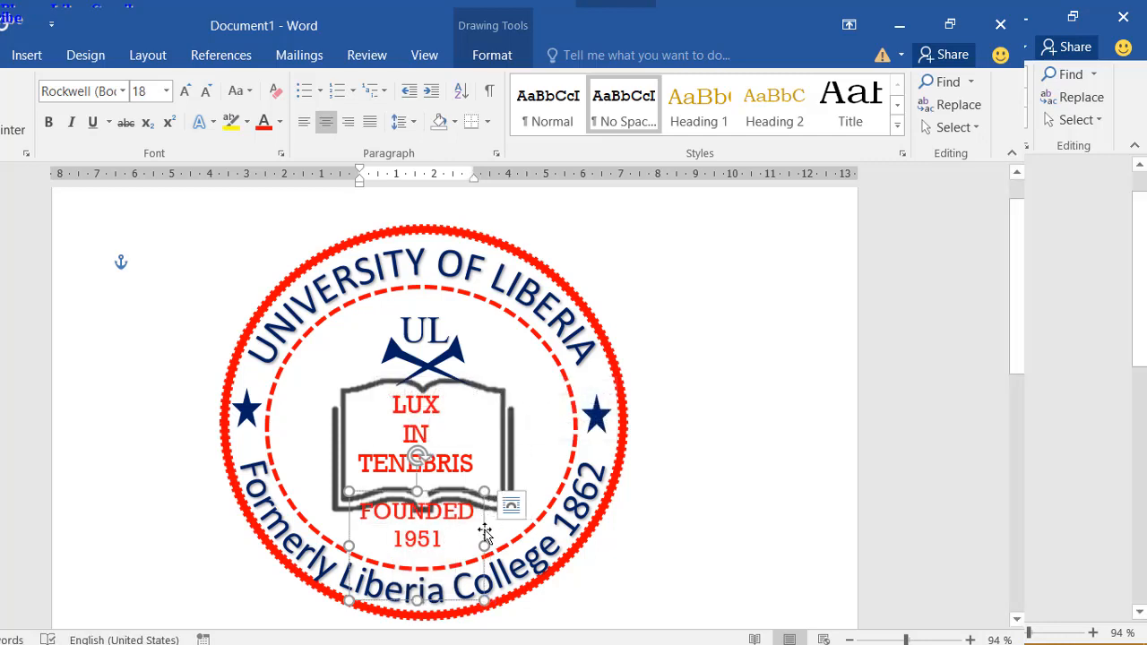
{"action": "key", "text": "Down"}
{"action": "key", "text": "Down"}
{"action": "key", "text": "Down"}
{"action": "key", "text": "Down"}
{"action": "key", "text": "Down"}
{"action": "key", "text": "Down"}
{"action": "key", "text": "Down"}
{"action": "key", "text": "Down"}
{"action": "key", "text": "Down"}
{"action": "key", "text": "Down"}
{"action": "key", "text": "Down"}
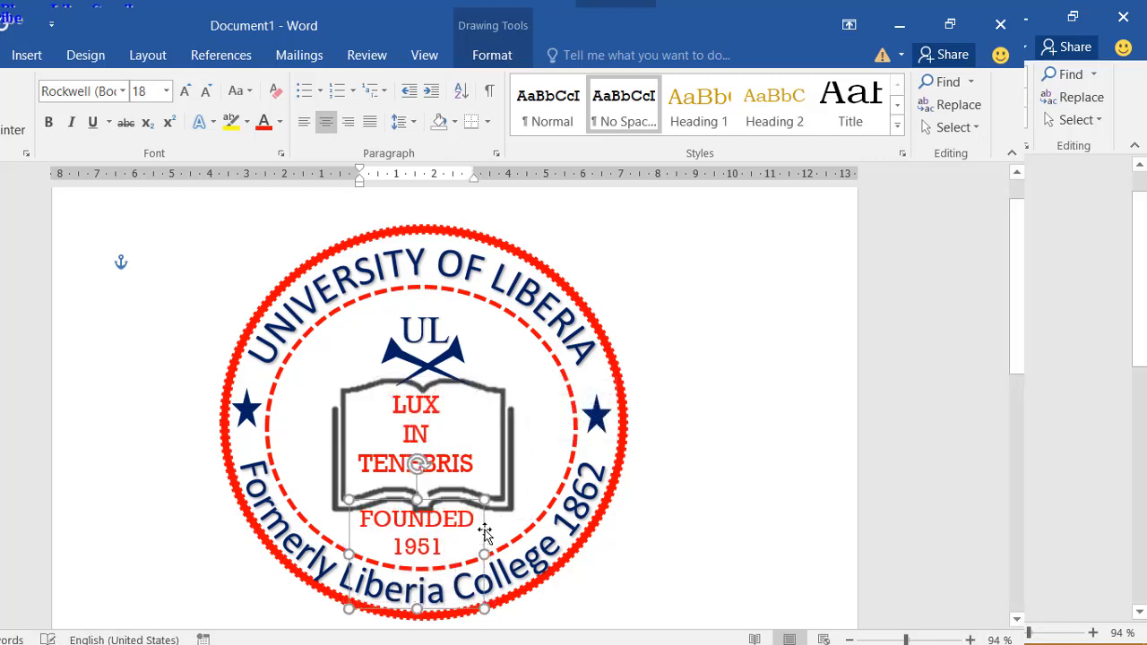
Step: Check the founding text's colour in the Paint reference and recolour "FOUNDED 1951" dark blue
{"action": "key", "text": "alt+Tab"}
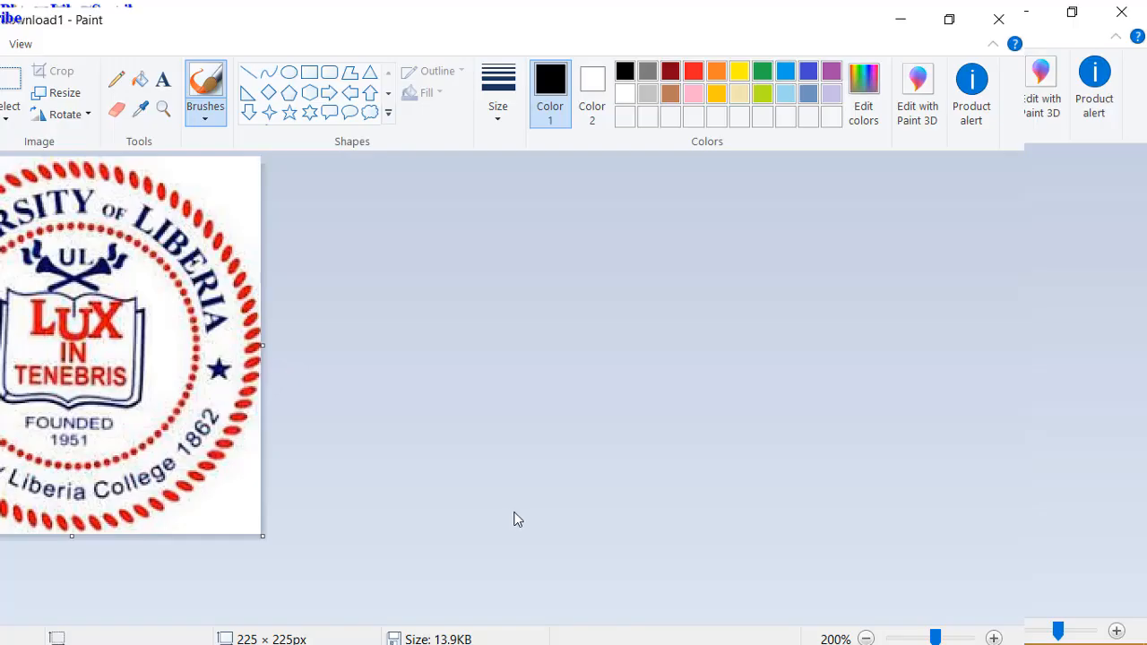
{"action": "key", "text": "alt+Tab"}
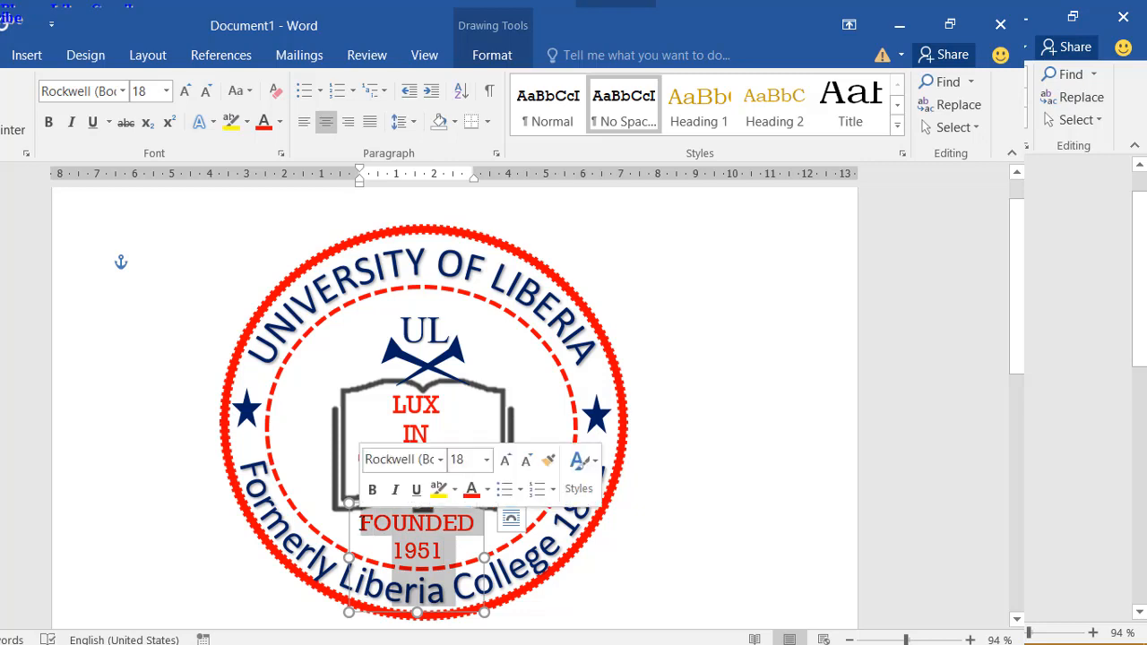
{"action": "left_click", "coordinate": [280, 122]}
{"action": "left_click", "coordinate": [398, 304]}
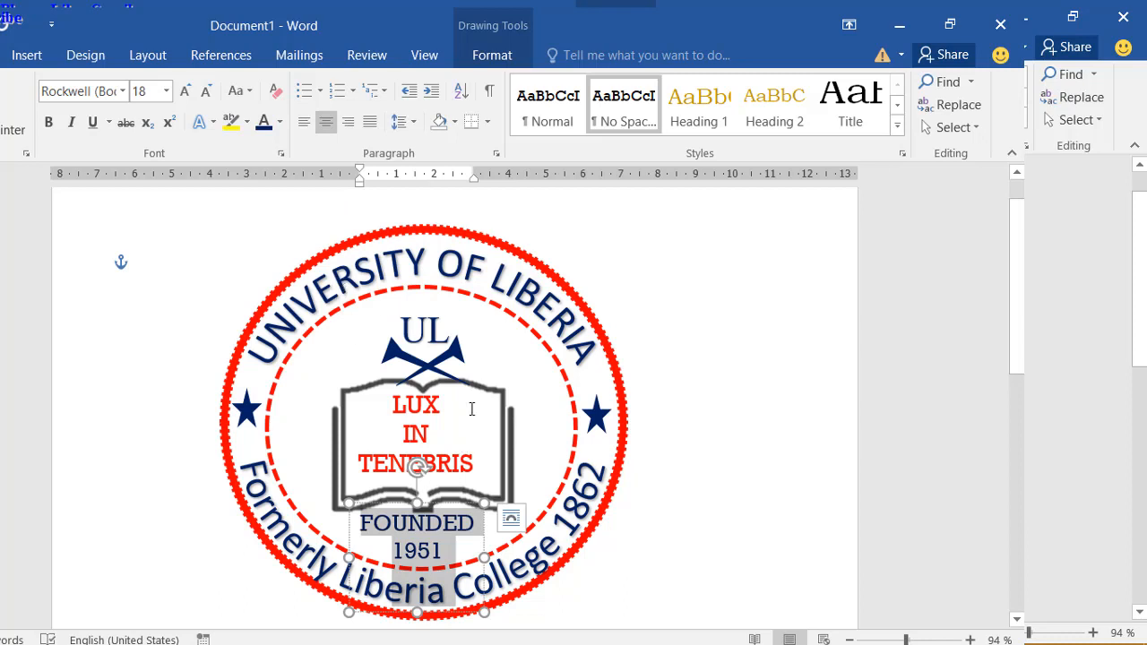
{"action": "left_click", "coordinate": [726, 309]}
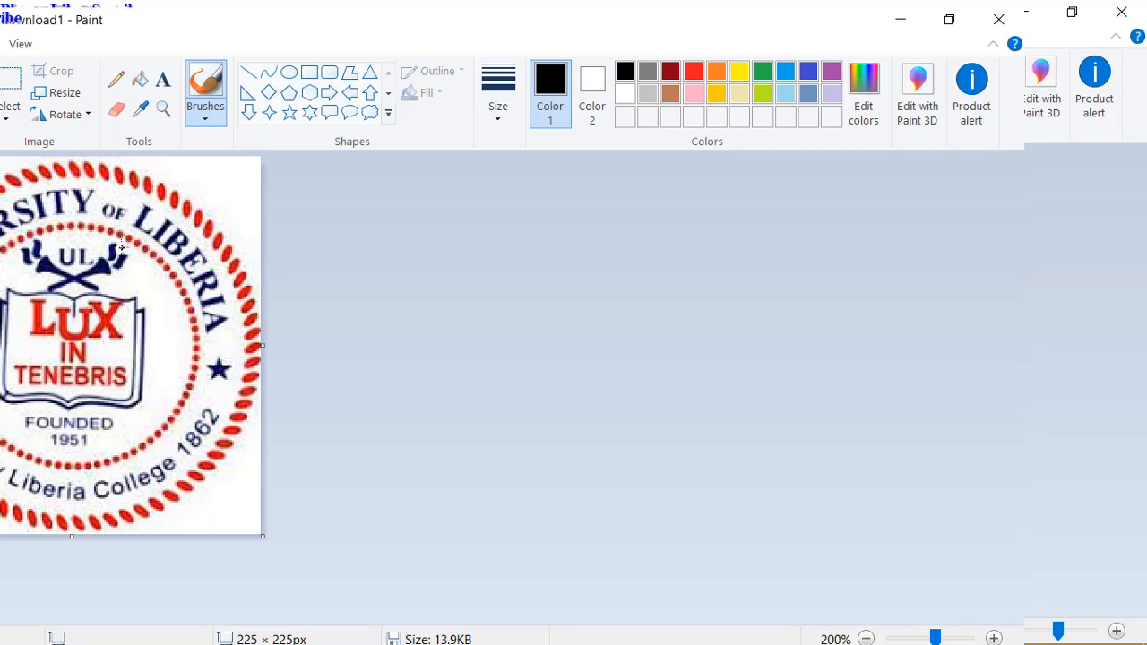
Step: Following the Paint reference, draw a small closed Curve shape about 0.4 cm high by 0.29 cm wide above the left torch, and select it
{"action": "key", "text": "alt+Tab"}
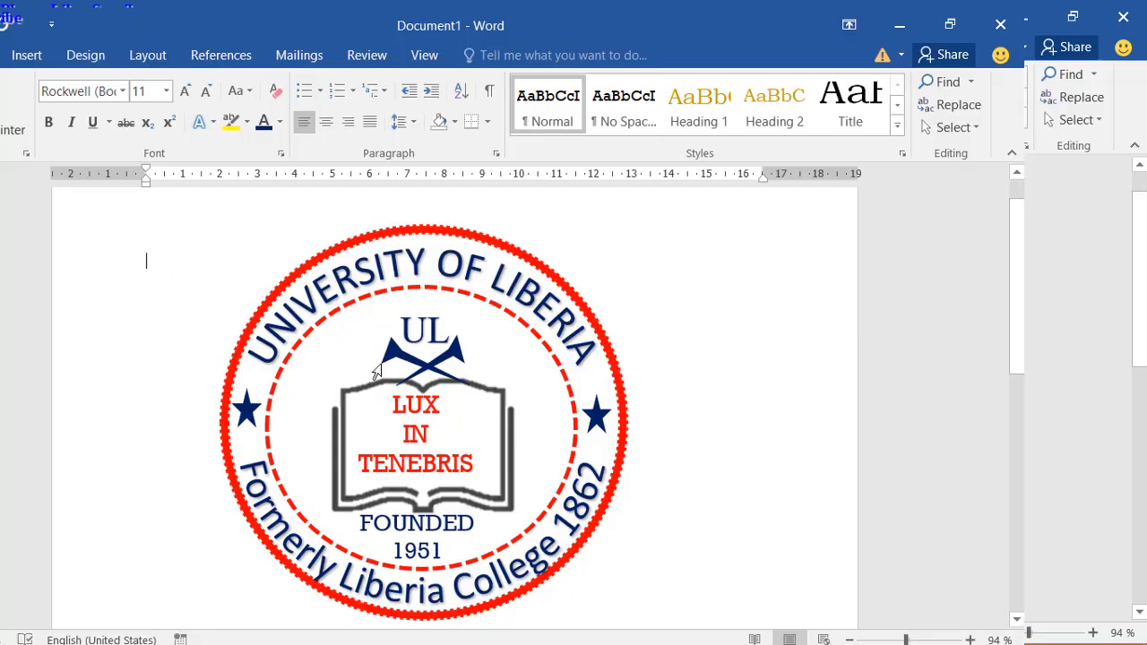
{"action": "key", "text": "alt+Tab"}
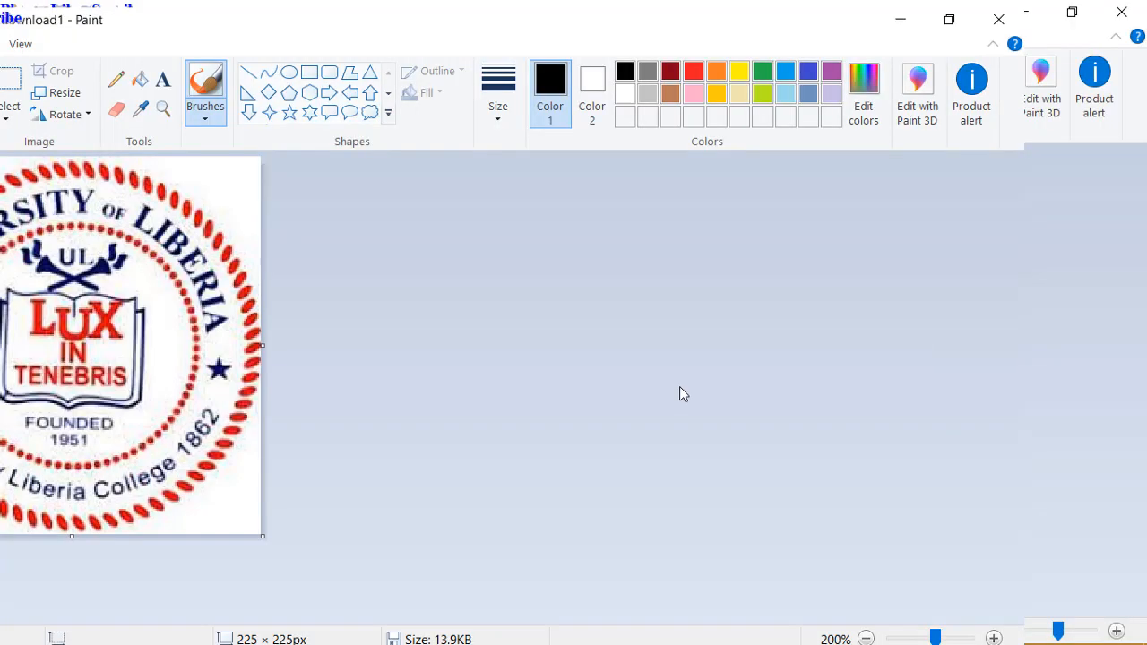
{"action": "key", "text": "alt+Tab"}
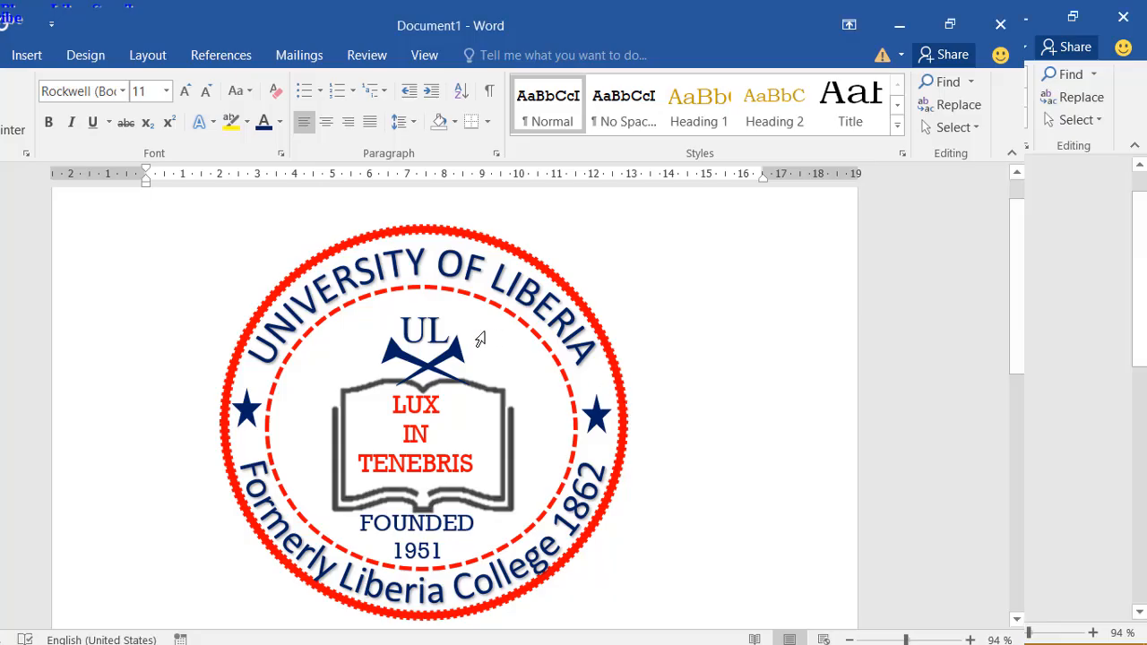
{"action": "left_click", "coordinate": [25, 54]}
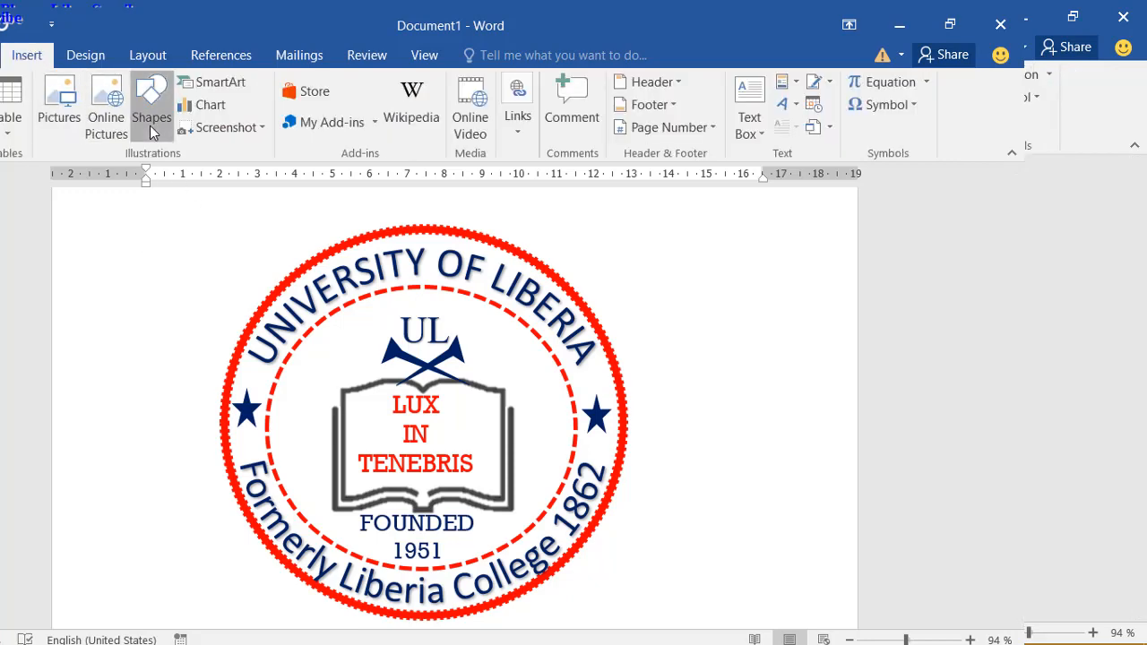
{"action": "left_click", "coordinate": [155, 130]}
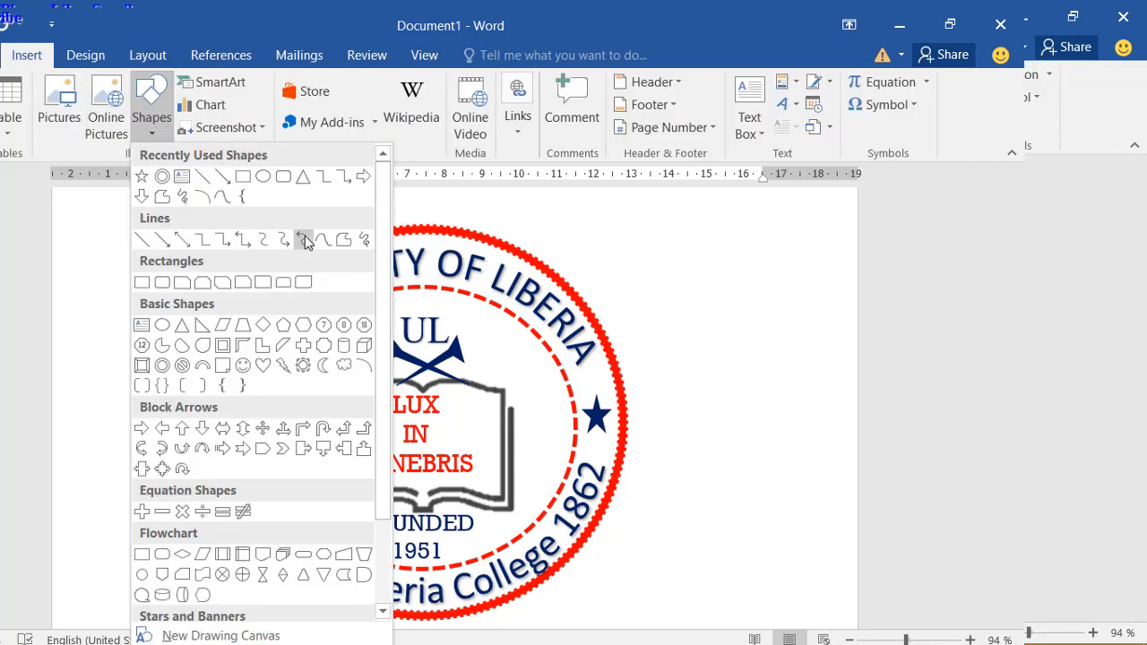
{"action": "left_click", "coordinate": [328, 249]}
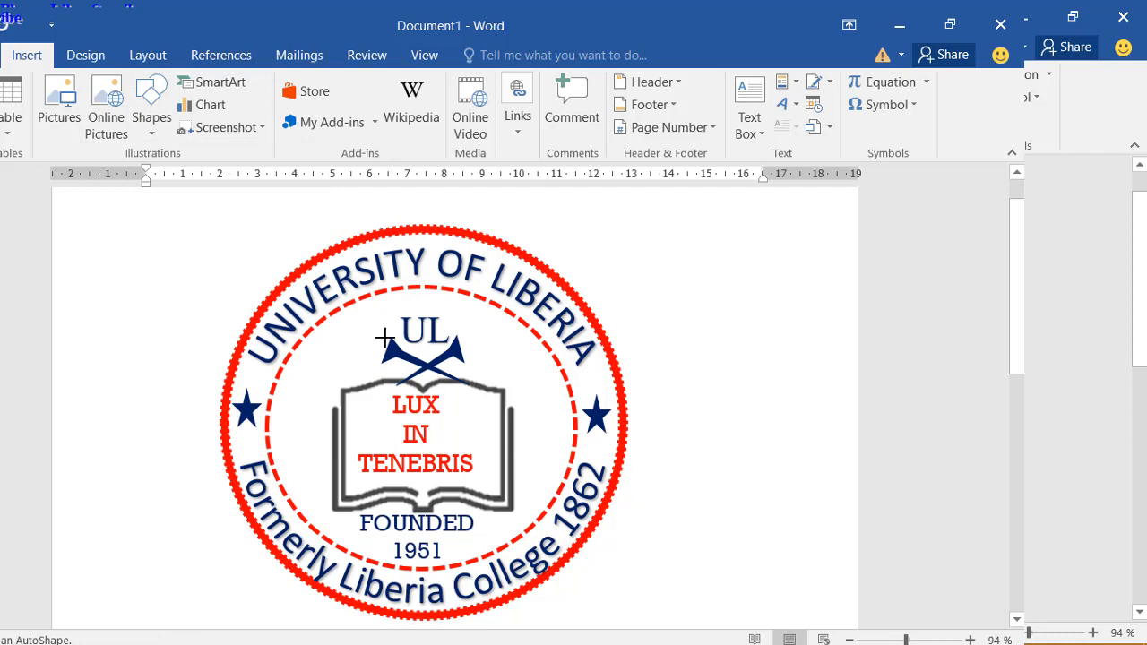
{"action": "left_click", "coordinate": [381, 341]}
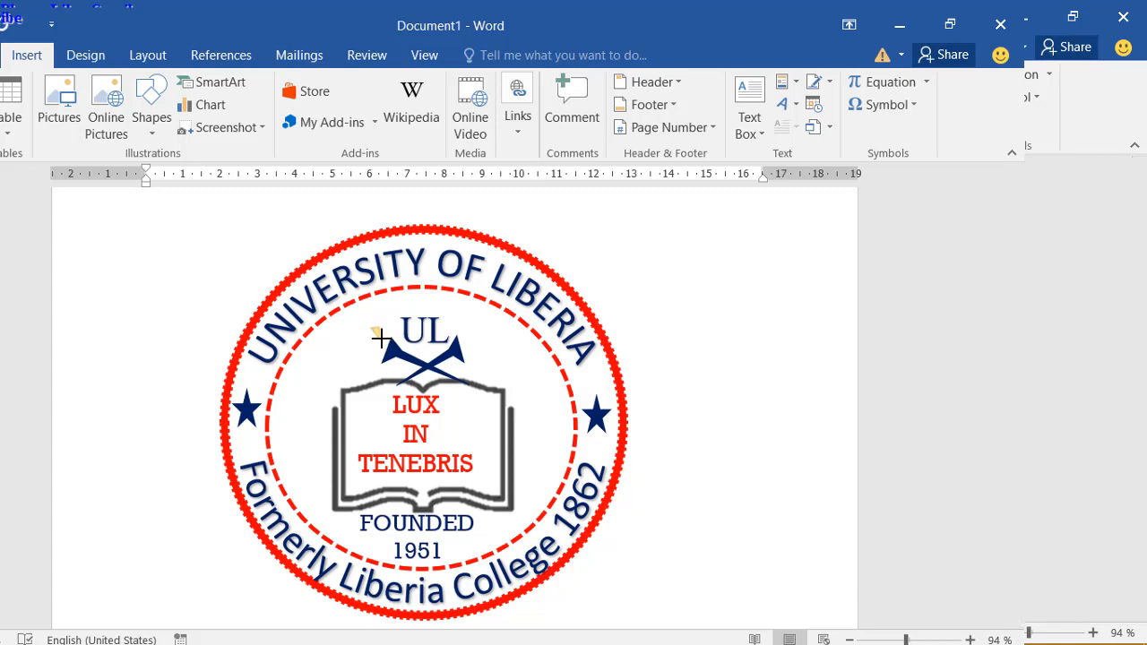
{"action": "left_click_drag", "start_coordinate": [385, 338], "coordinate": [383, 340]}
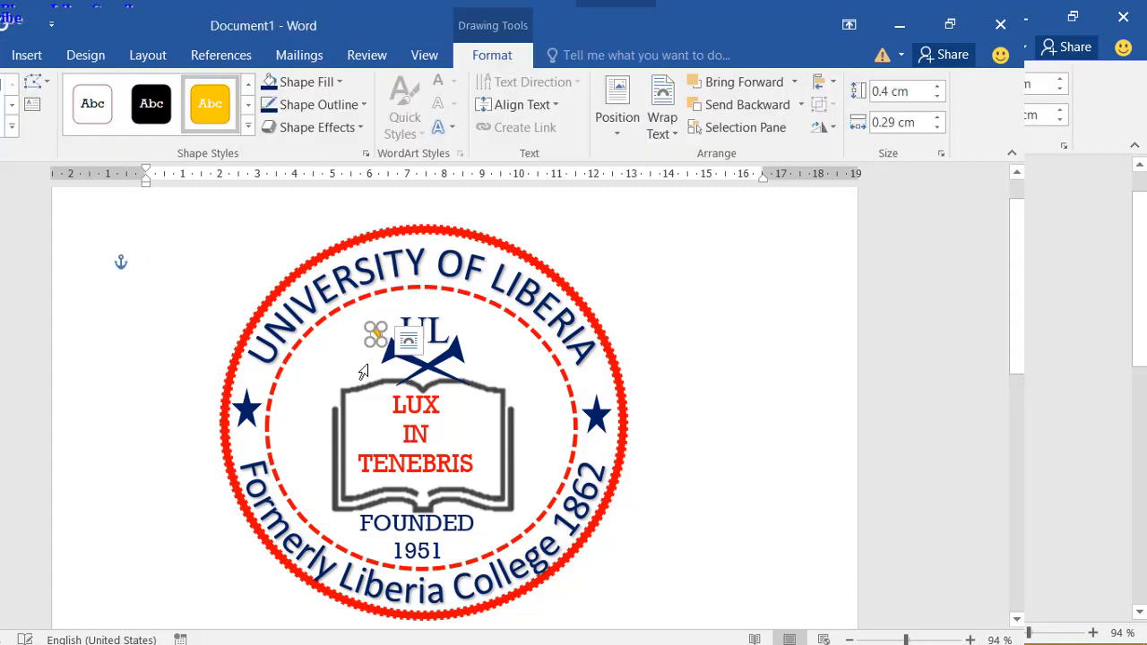
{"action": "left_click", "coordinate": [352, 369]}
{"action": "left_click", "coordinate": [724, 384]}
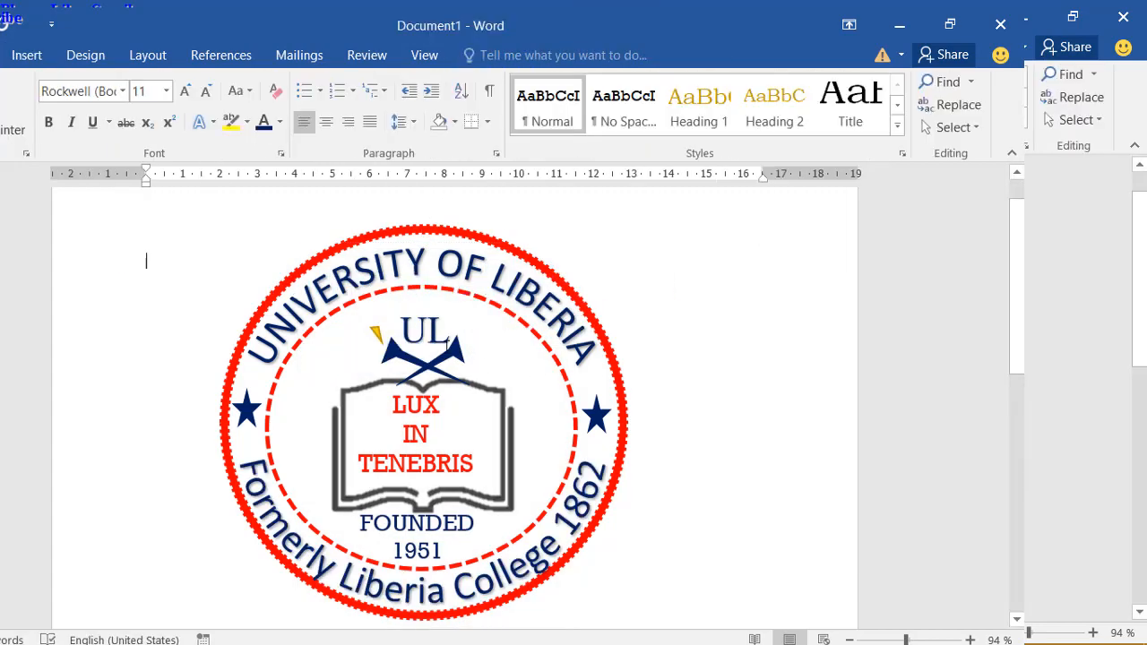
{"action": "left_click", "coordinate": [377, 336]}
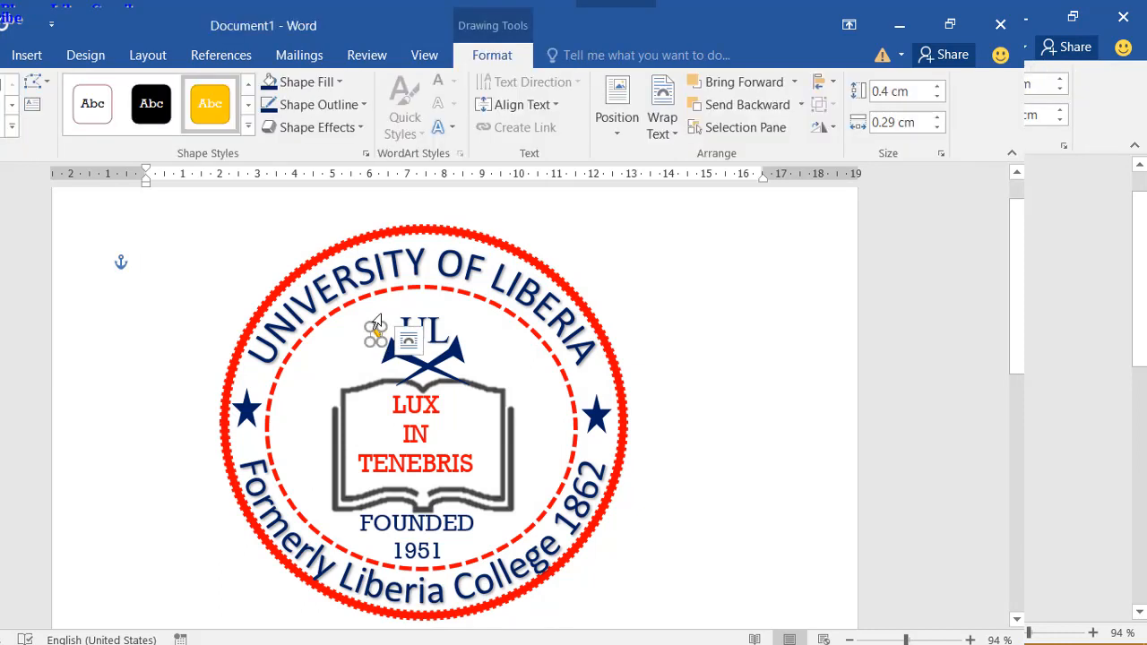
Step: Give the small flame shape above the left torch a dark blue fill and a dark blue outline
{"action": "left_click", "coordinate": [332, 82]}
{"action": "left_click", "coordinate": [386, 241]}
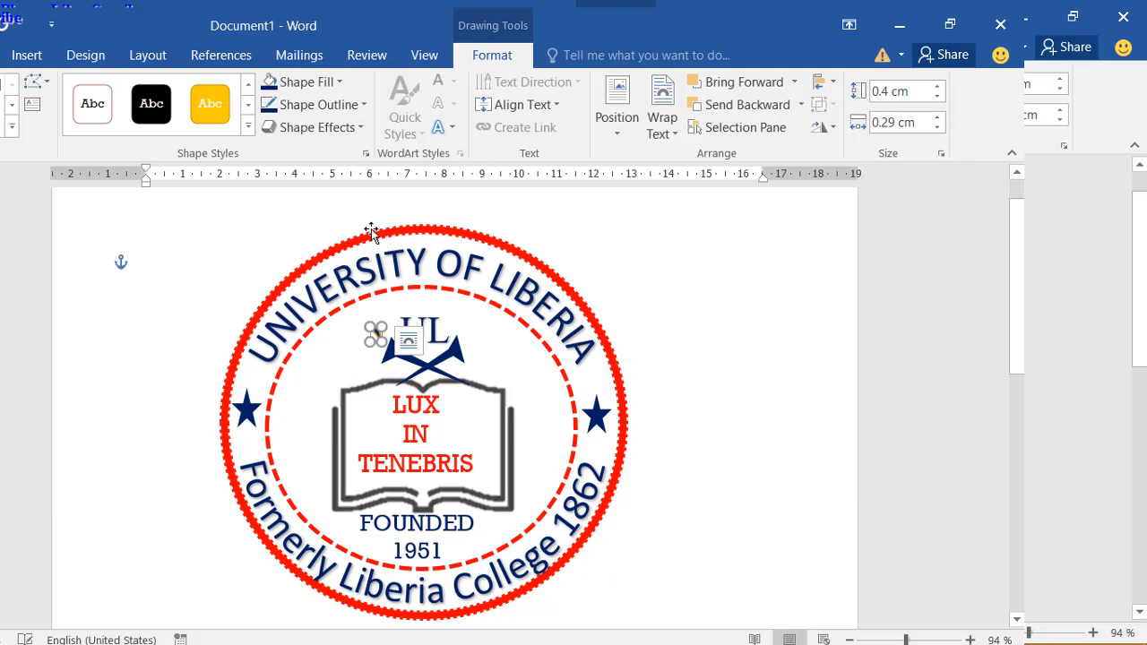
{"action": "left_click", "coordinate": [295, 109]}
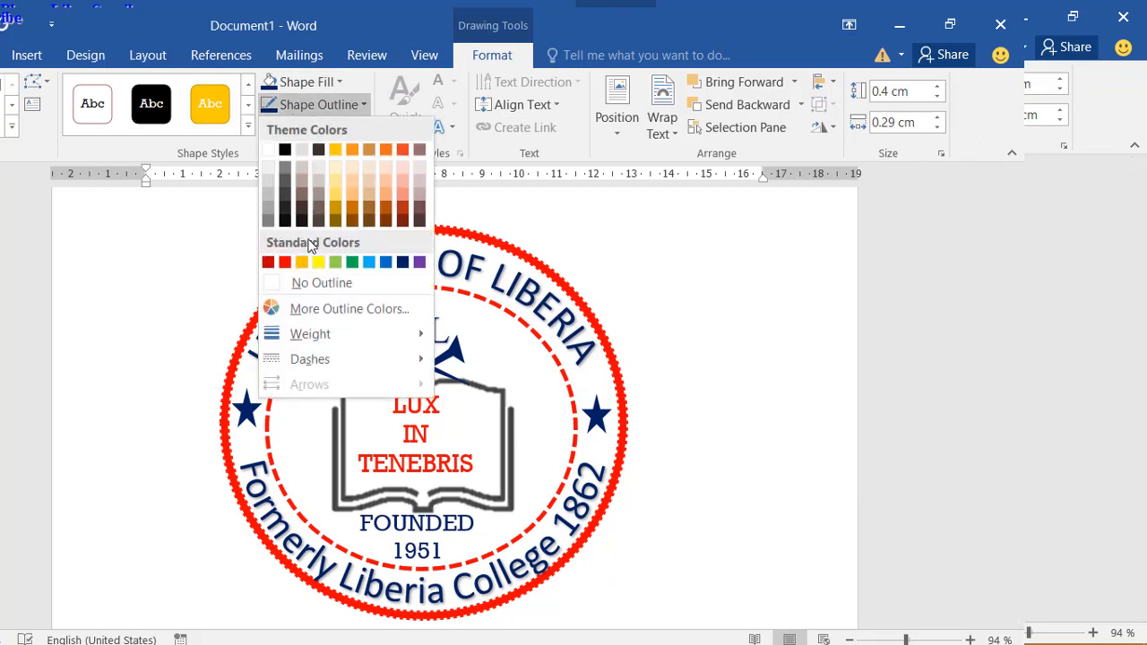
{"action": "left_click", "coordinate": [381, 260]}
{"action": "left_click", "coordinate": [648, 386]}
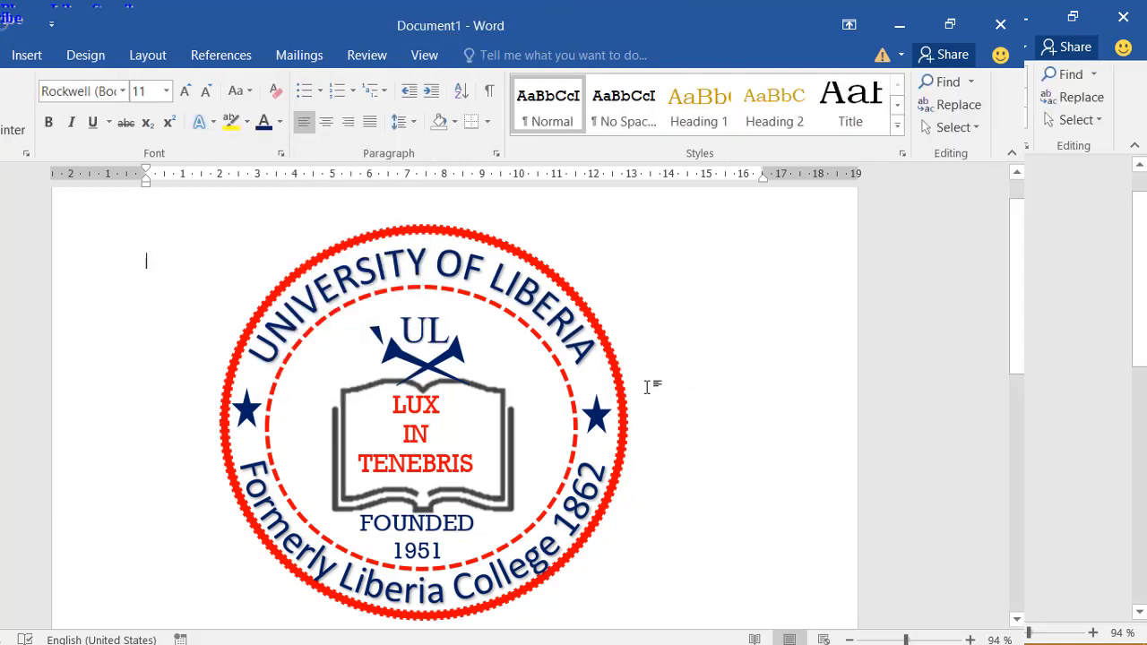
Step: Duplicate the flame shape above the left torch and move the copy to the outer side of the original
{"action": "left_click", "coordinate": [376, 332]}
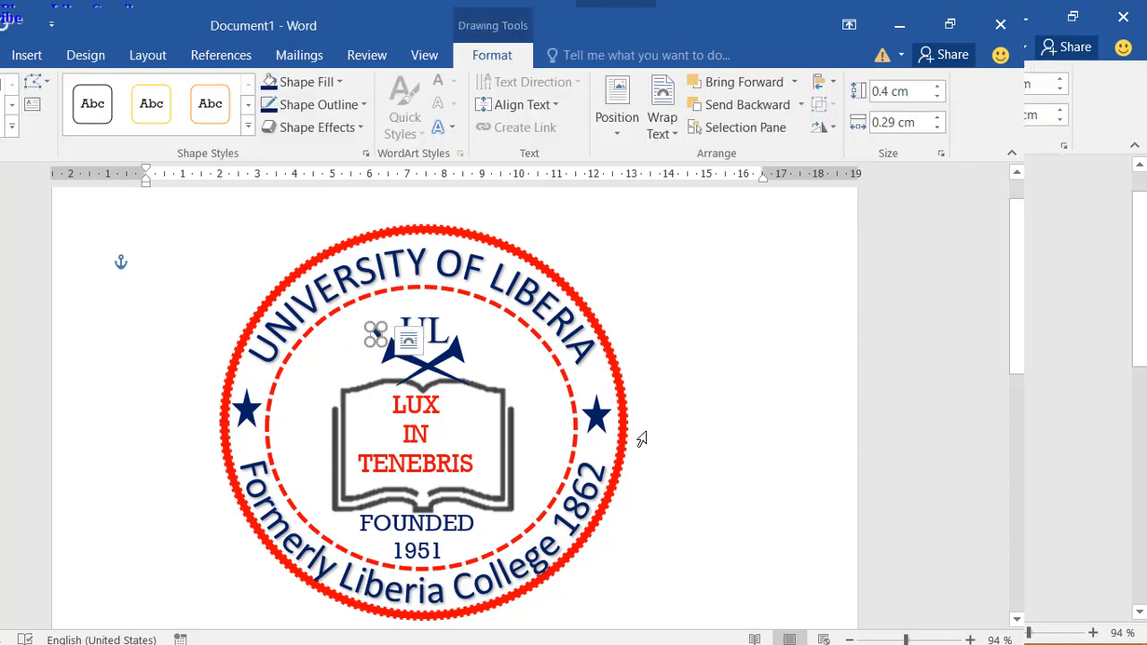
{"action": "key", "text": "Left"}
{"action": "key", "text": "Left"}
{"action": "key", "text": "Left"}
{"action": "key", "text": "Left"}
{"action": "key", "text": "Left"}
{"action": "key", "text": "Left"}
{"action": "key", "text": "Left"}
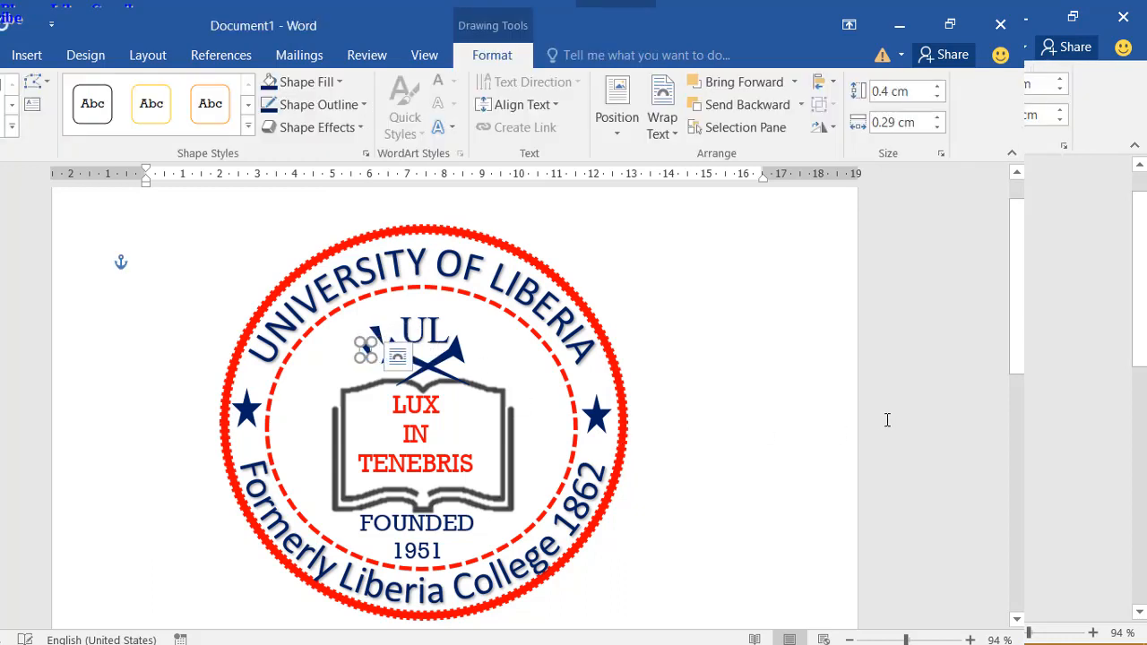
{"action": "key", "text": "Right"}
{"action": "key", "text": "Right"}
{"action": "key", "text": "Right"}
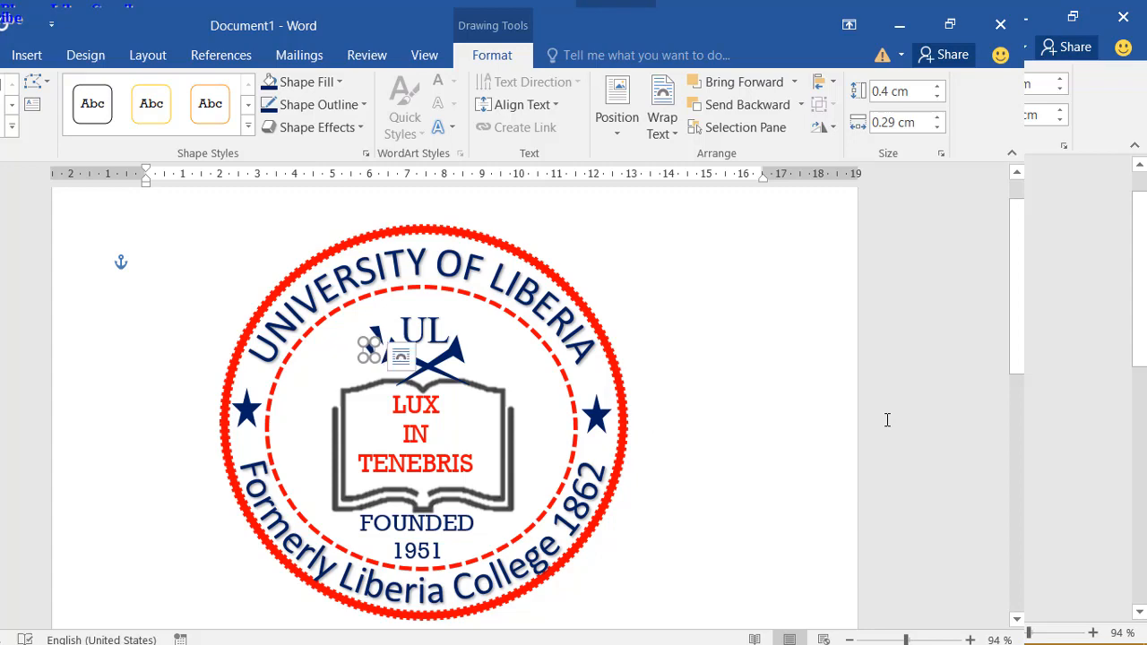
Step: Dismiss the Sticky Keys prompt and fine-tune the copied flame so it sits beside the first one on the left torch
{"action": "key", "text": "shift"}
{"action": "key", "text": "shift"}
{"action": "key", "text": "shift"}
{"action": "key", "text": "shift"}
{"action": "key", "text": "shift"}
{"action": "left_click", "coordinate": [473, 106]}
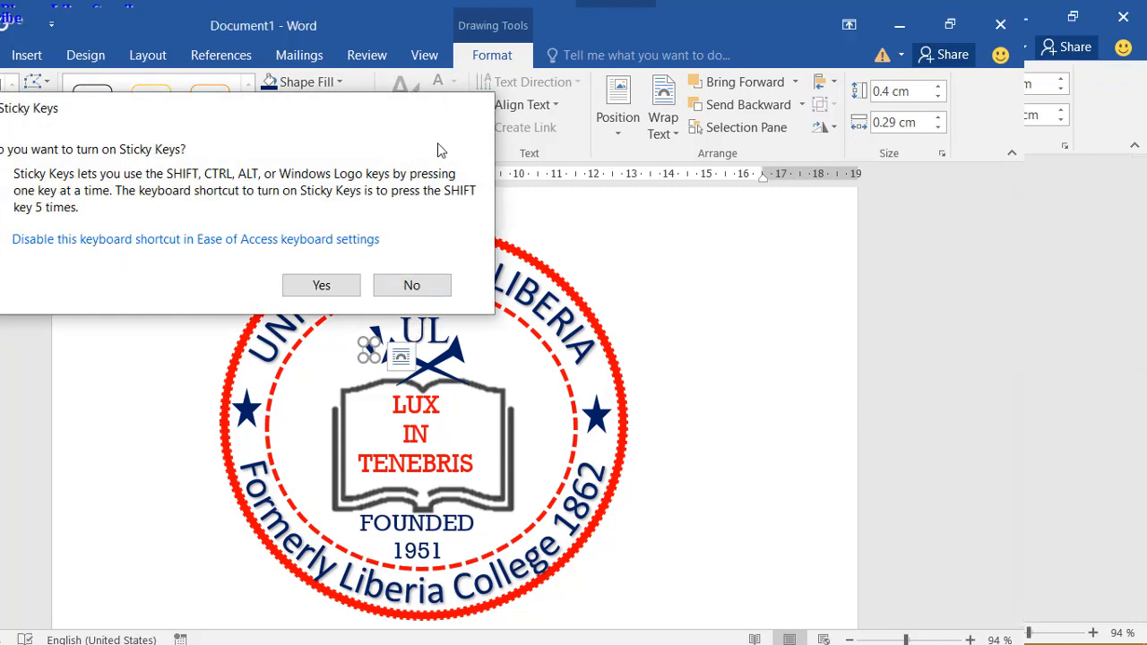
{"action": "left_click_drag", "start_coordinate": [356, 345], "coordinate": [358, 341]}
{"action": "left_click", "coordinate": [742, 385]}
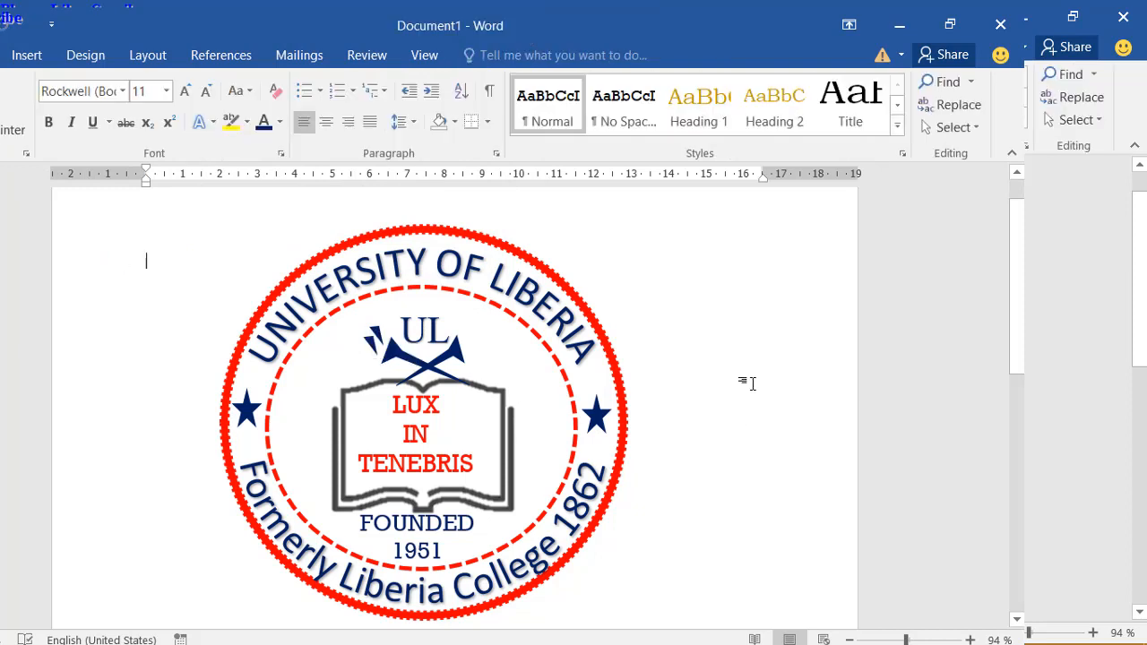
Step: Duplicate the outer left flame and move the copy across to the outer side of the right torch
{"action": "left_click", "coordinate": [372, 346]}
{"action": "key", "text": "ctrl+d"}
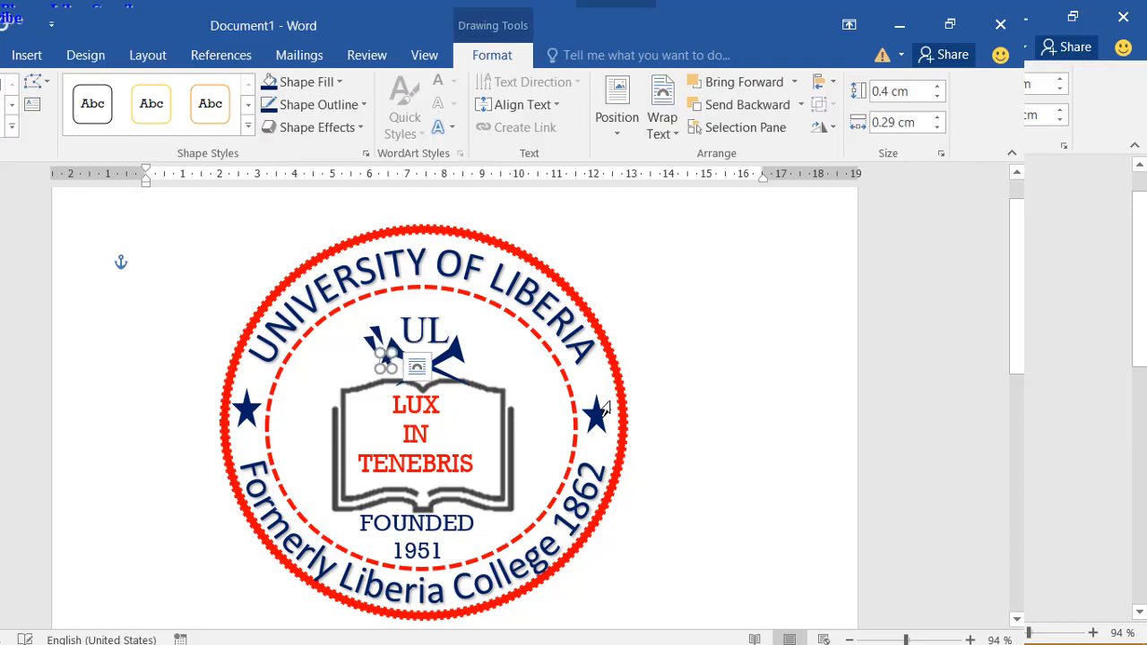
{"action": "key", "text": "Right"}
{"action": "key", "text": "Right"}
{"action": "key", "text": "Right"}
{"action": "key", "text": "Right"}
{"action": "key", "text": "Right"}
{"action": "key", "text": "Right"}
{"action": "key", "text": "Right"}
{"action": "key", "text": "Right"}
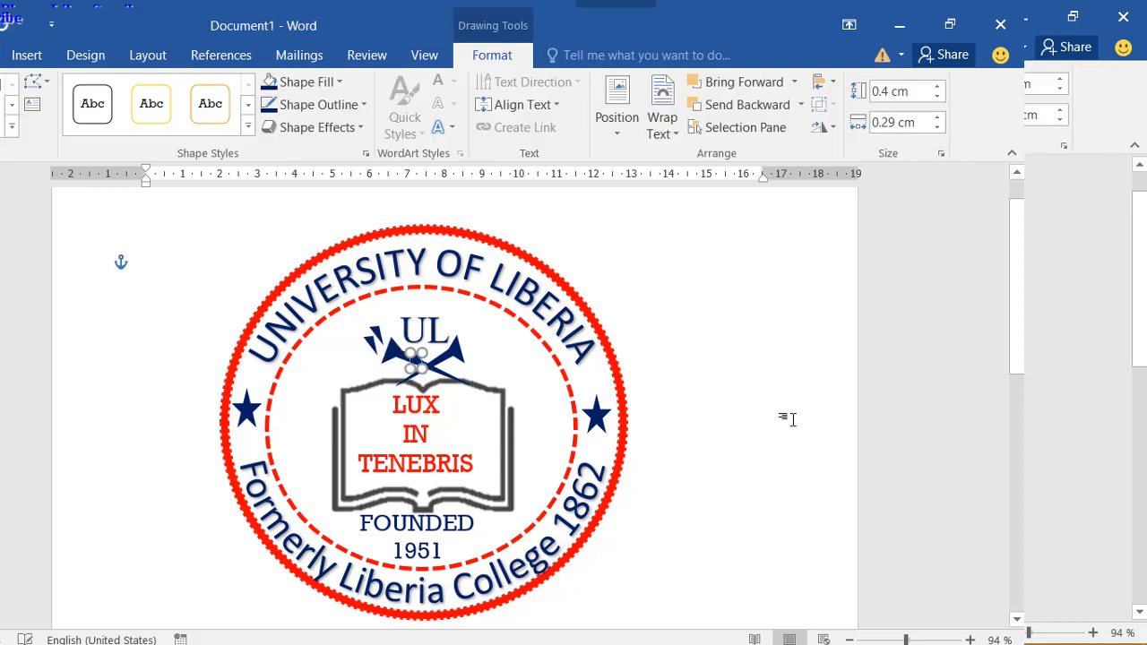
{"action": "key", "text": "Up"}
{"action": "key", "text": "Up"}
{"action": "key", "text": "Up"}
{"action": "key", "text": "Up"}
{"action": "key", "text": "Up"}
{"action": "key", "text": "Up"}
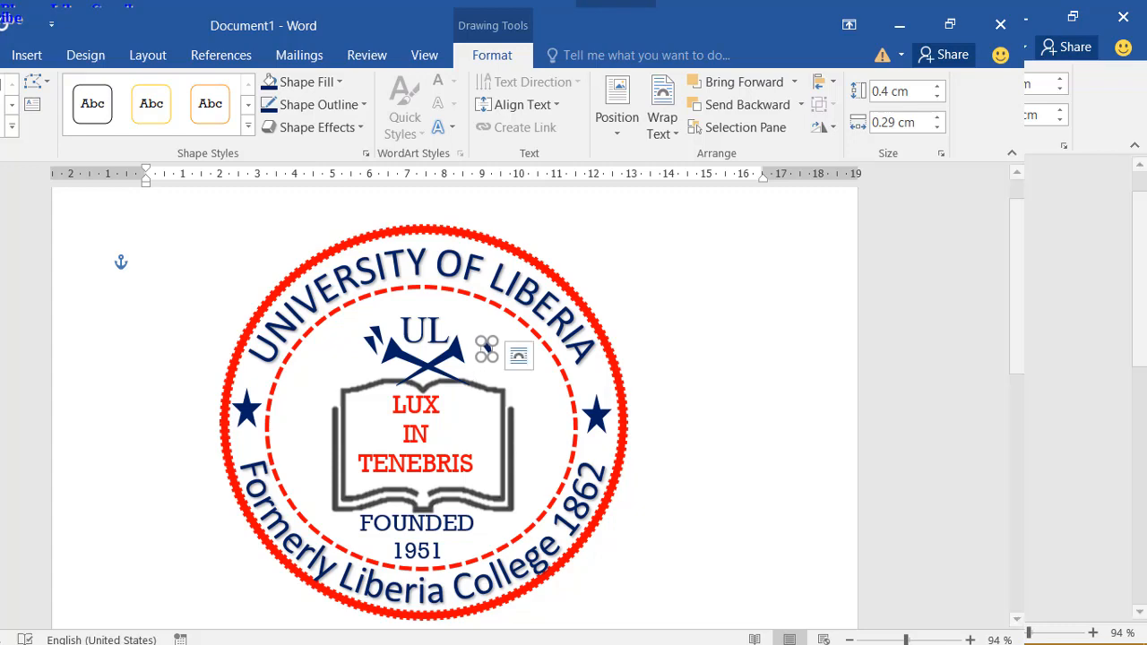
Step: Flip the copied flame horizontally and place it just above the head of the right torch, beside the UL letters
{"action": "left_click", "coordinate": [823, 126]}
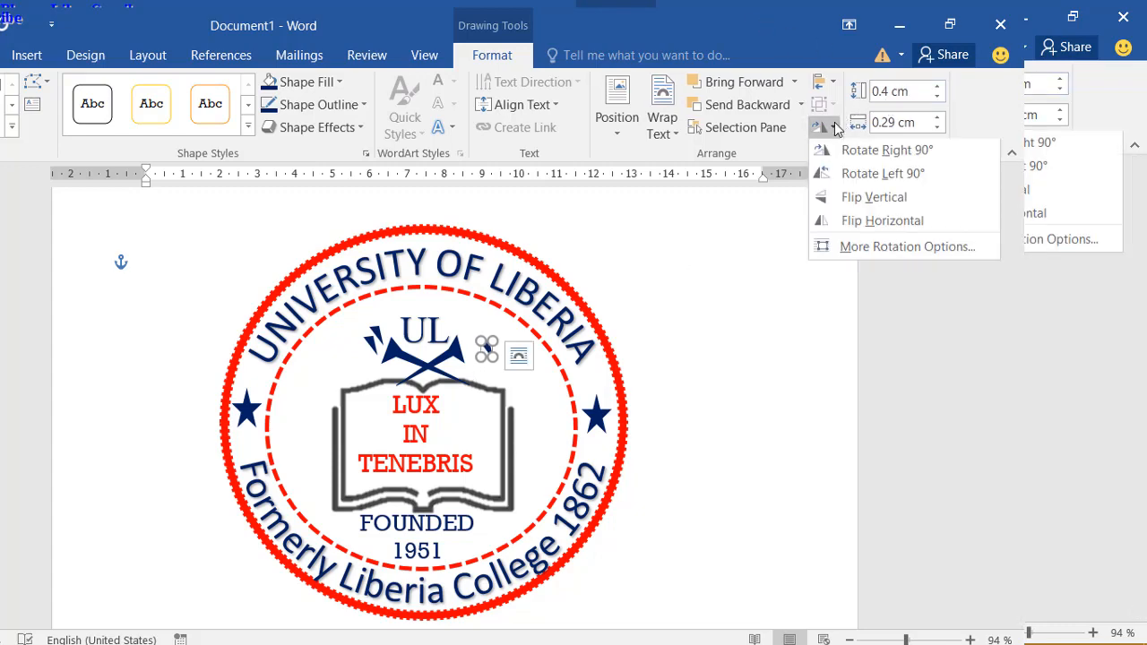
{"action": "left_click", "coordinate": [880, 224]}
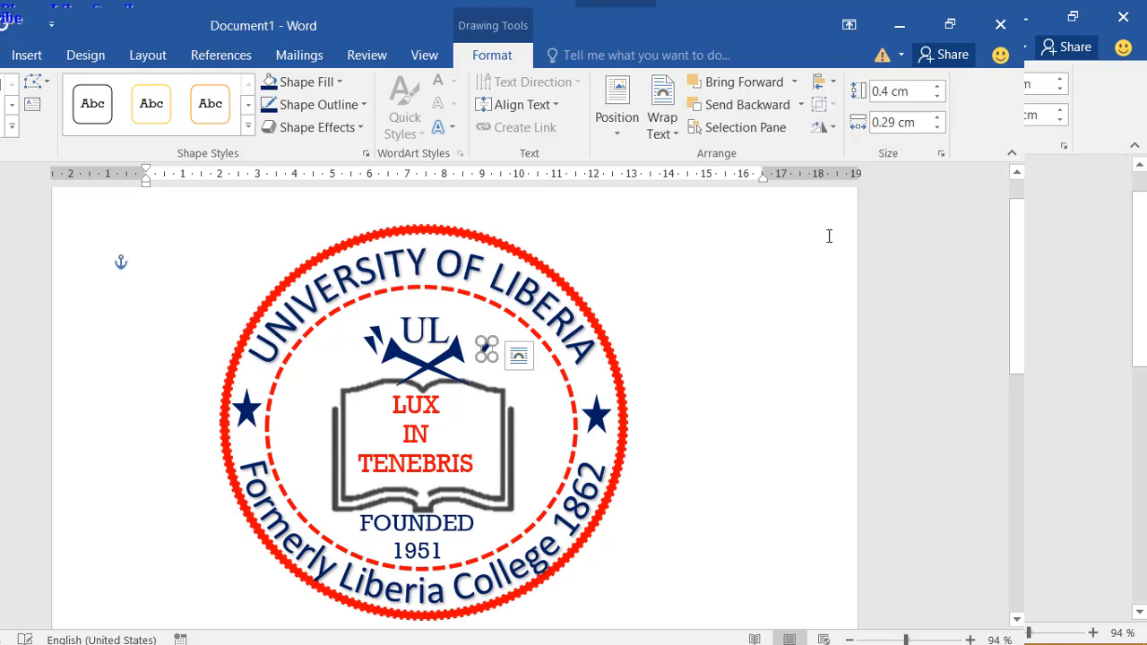
{"action": "key", "text": "Up"}
{"action": "key", "text": "Up"}
{"action": "key", "text": "Up"}
{"action": "key", "text": "Up"}
{"action": "key", "text": "Up"}
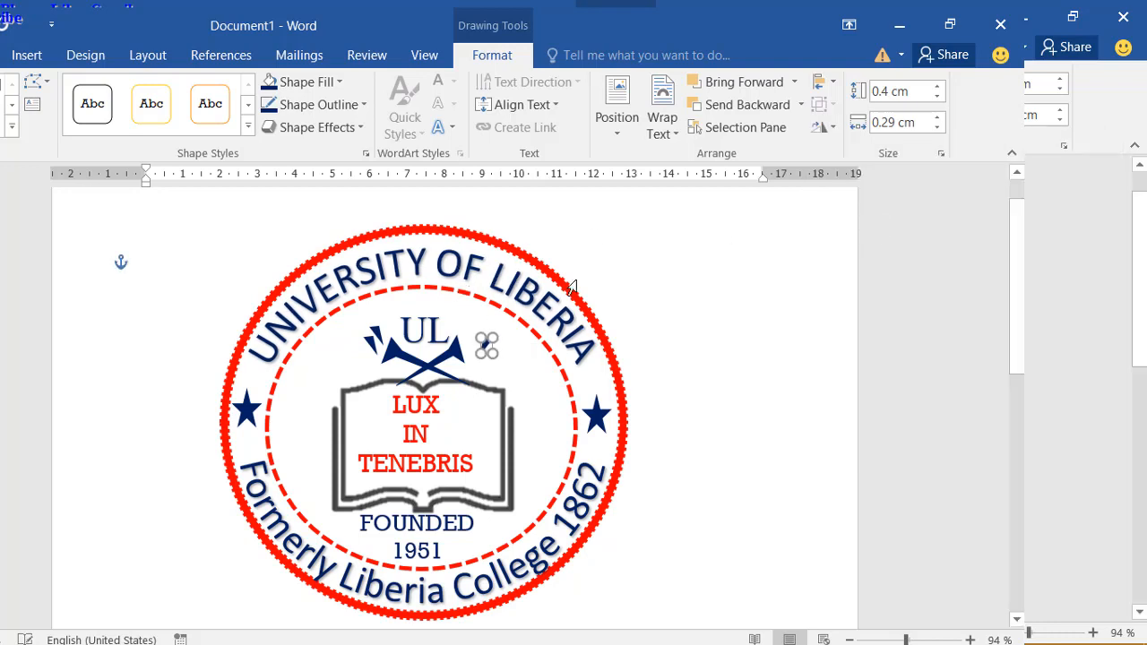
{"action": "key", "text": "Left"}
{"action": "key", "text": "Left"}
{"action": "key", "text": "Left"}
{"action": "key", "text": "Left"}
{"action": "key", "text": "Left"}
{"action": "key", "text": "Left"}
{"action": "key", "text": "Left"}
{"action": "key", "text": "Left"}
{"action": "key", "text": "Left"}
{"action": "key", "text": "Up"}
{"action": "key", "text": "Up"}
{"action": "key", "text": "Up"}
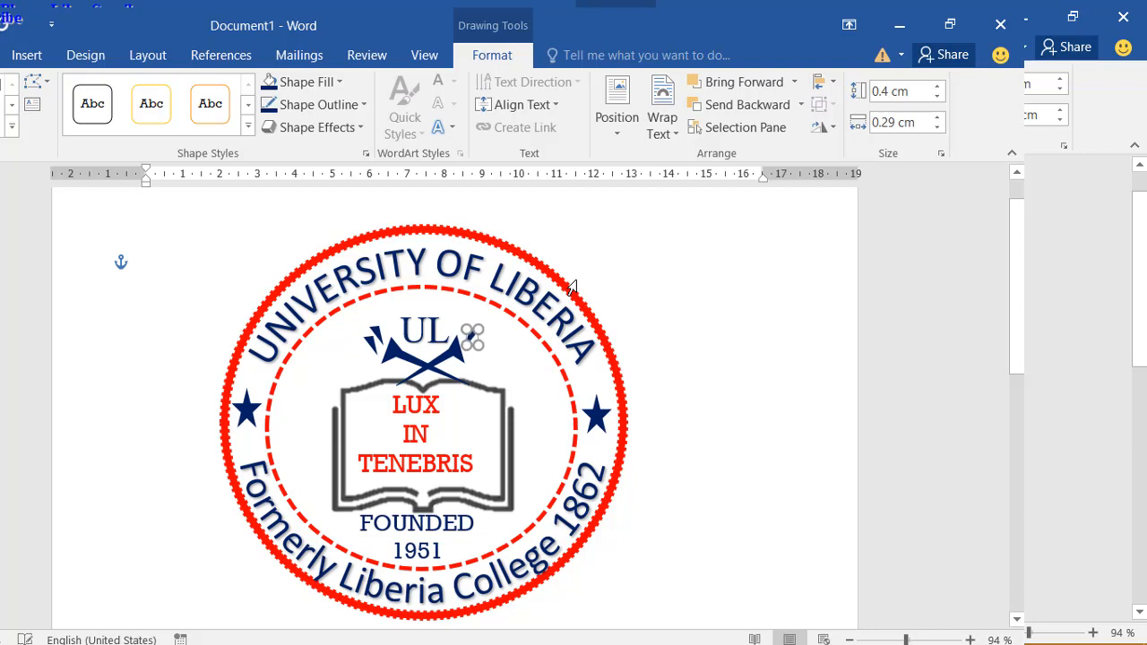
{"action": "key", "text": "Left"}
{"action": "key", "text": "Up"}
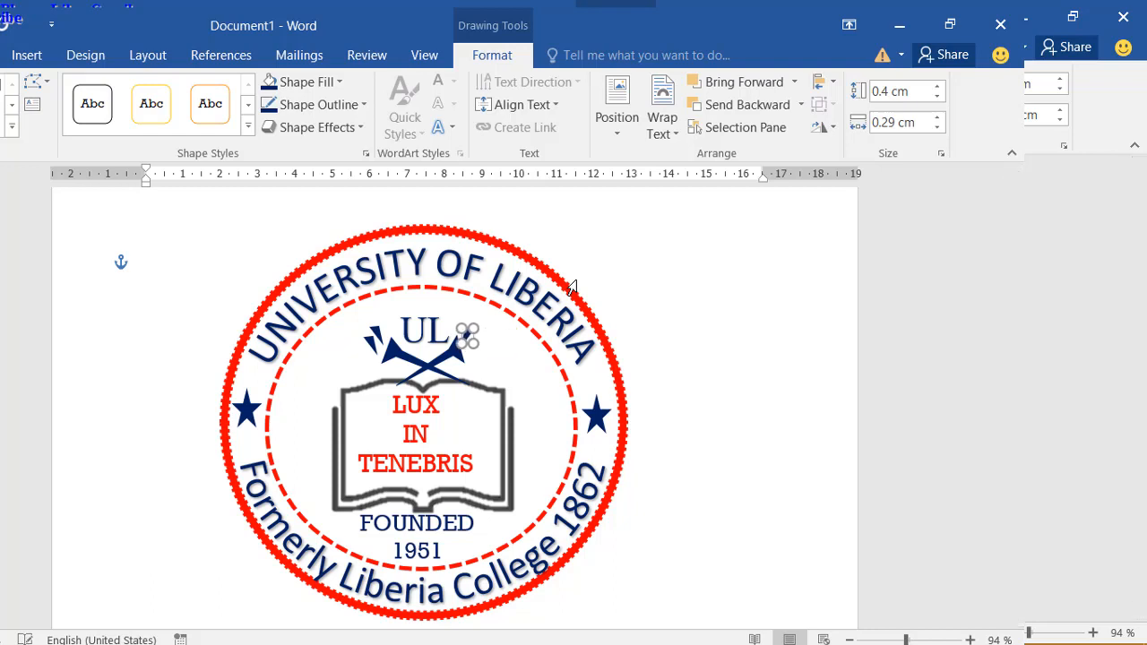
Step: Duplicate the right torch's flame and place the copy close beside it on the outer side
{"action": "key", "text": "ctrl+d"}
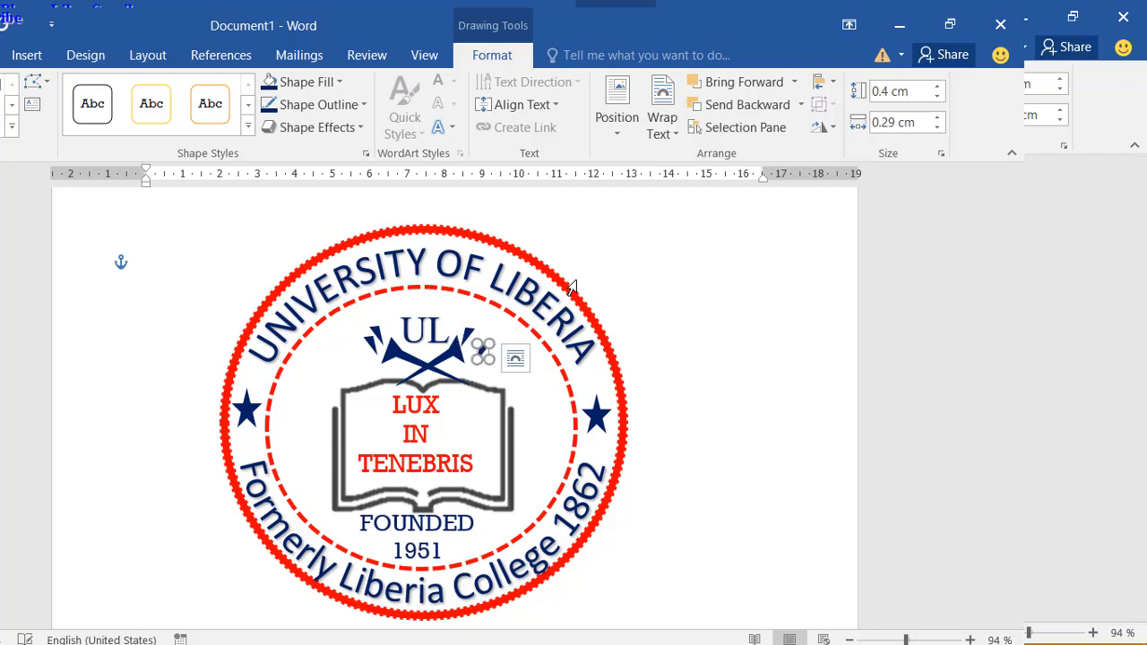
{"action": "key", "text": "Left"}
{"action": "key", "text": "Left"}
{"action": "key", "text": "Left"}
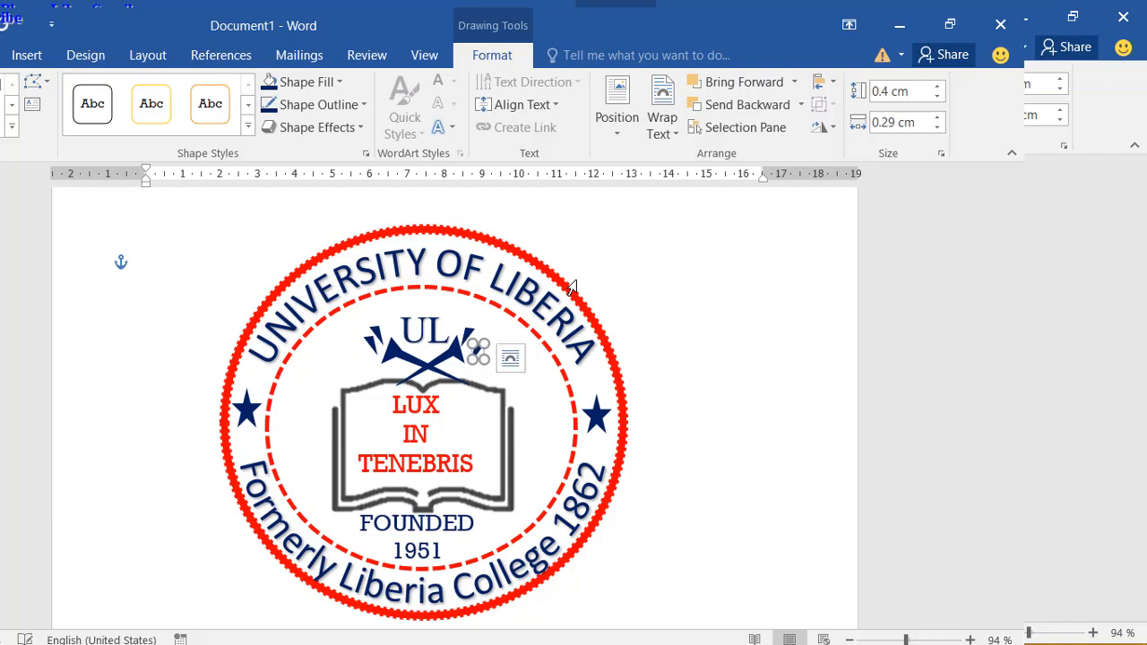
{"action": "key", "text": "Up"}
{"action": "key", "text": "Up"}
{"action": "key", "text": "Left"}
{"action": "key", "text": "Left"}
{"action": "key", "text": "Left"}
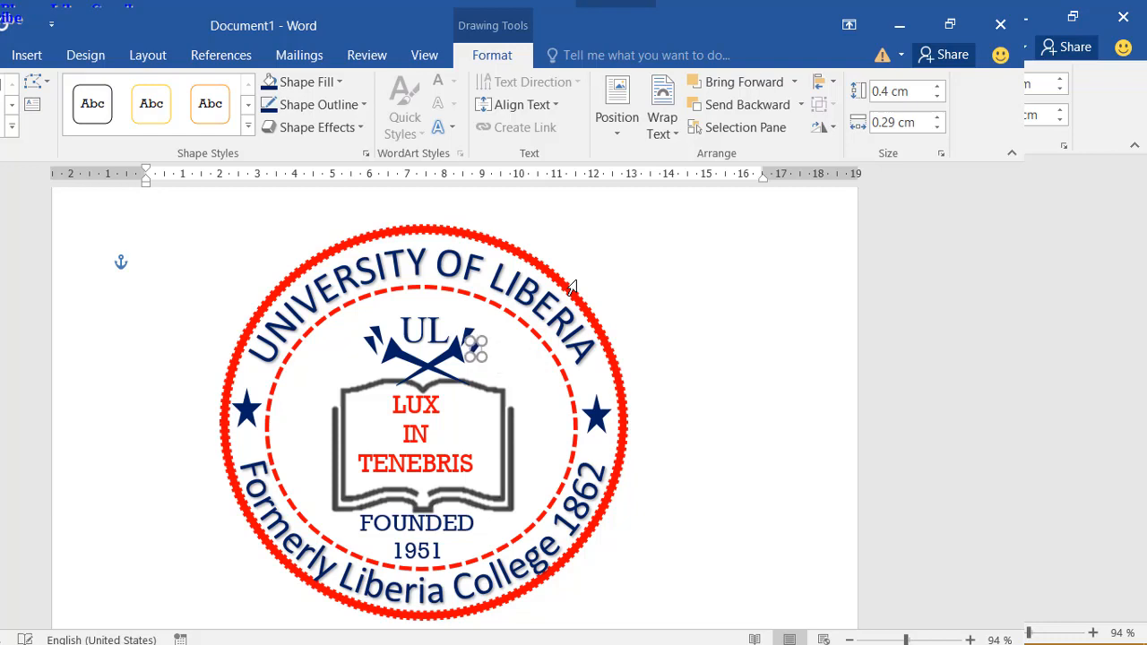
{"action": "key", "text": "Left"}
{"action": "key", "text": "Up"}
{"action": "left_click", "coordinate": [810, 321]}
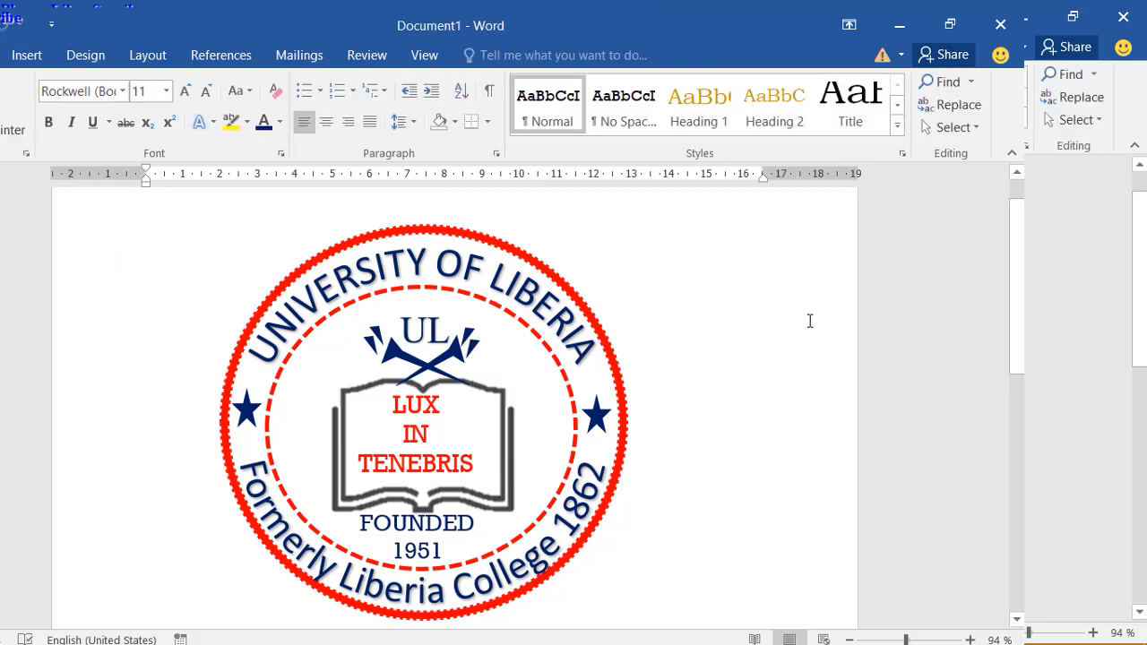
Step: Nudge the outer flame of the left torch to refine its position beside the inner flame
{"action": "left_click", "coordinate": [373, 336]}
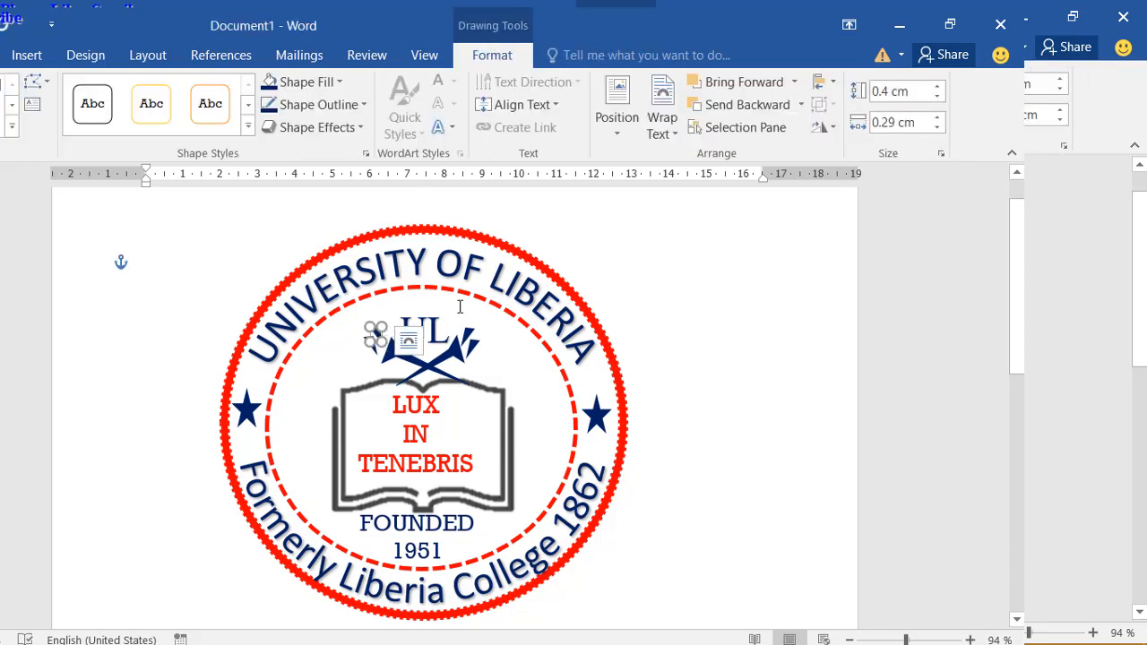
{"action": "left_click", "coordinate": [366, 355]}
{"action": "left_click", "coordinate": [367, 351]}
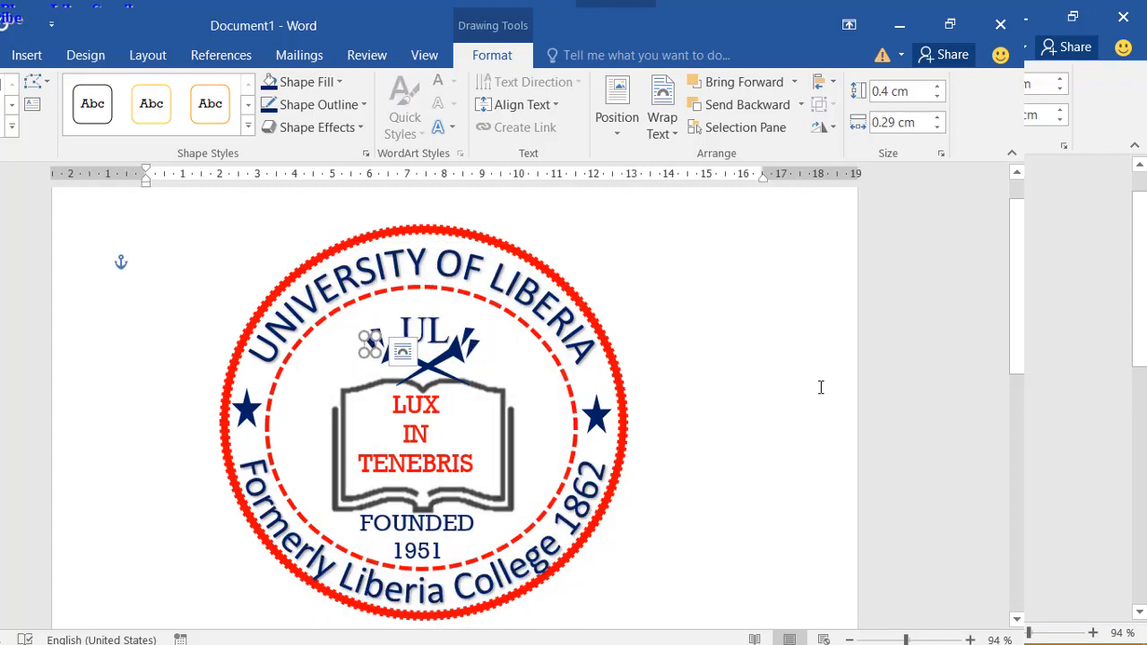
{"action": "left_click", "coordinate": [734, 332]}
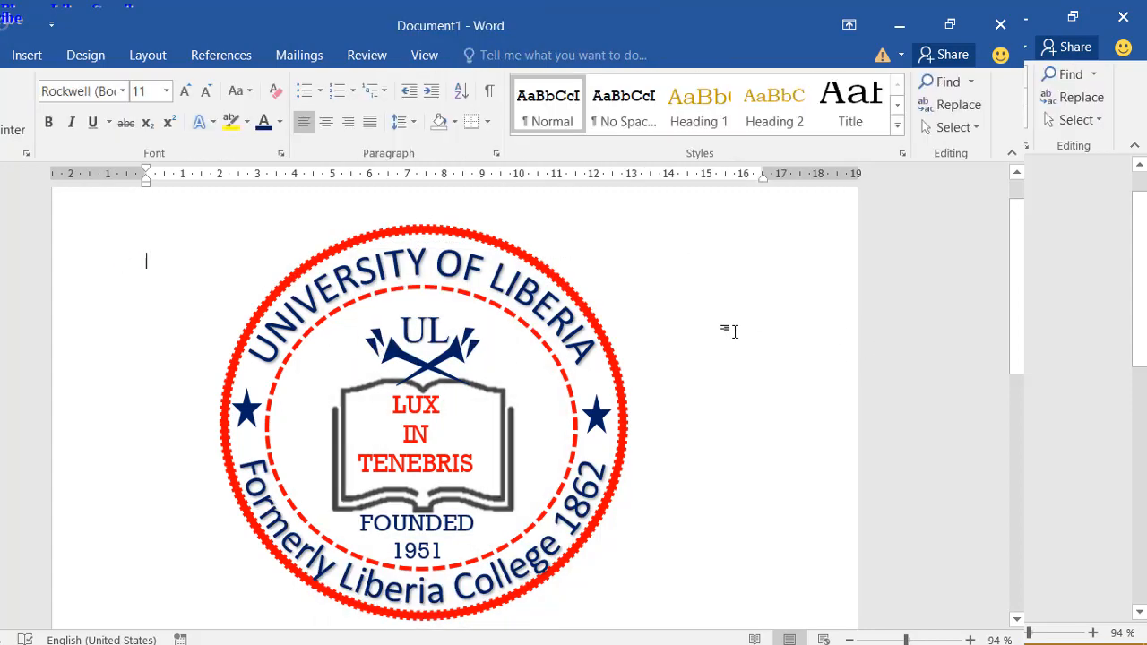
Step: Compare the logo with the Paint reference, and make the "FOUNDED 1951" text bold in Word
{"action": "key", "text": "alt+Tab"}
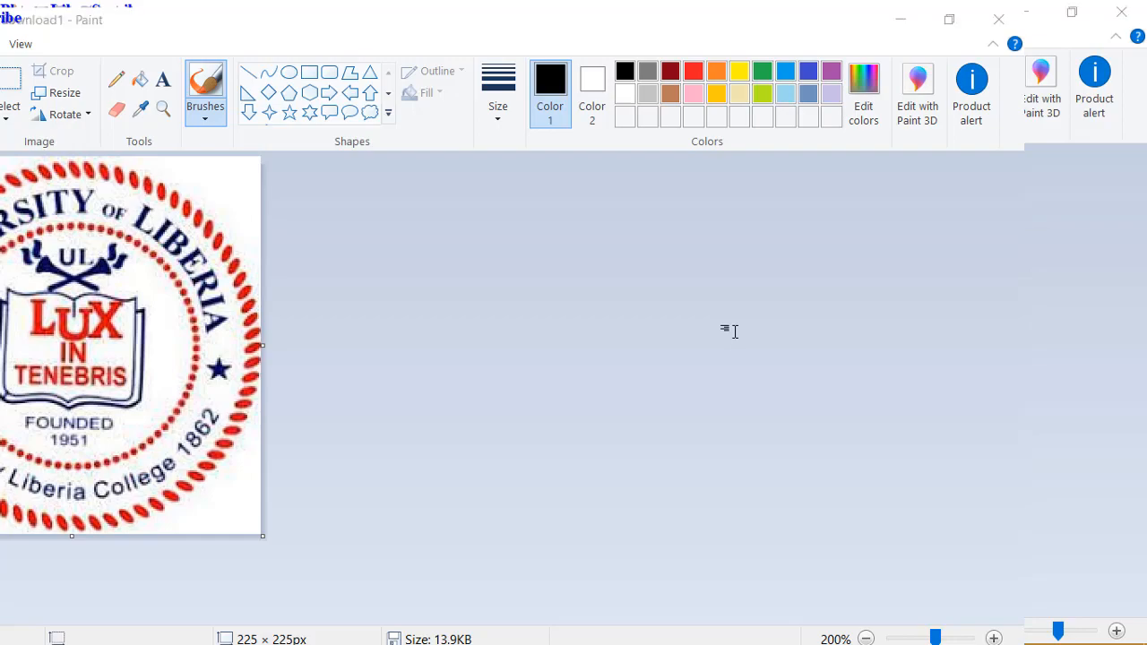
{"action": "key", "text": "alt+Tab"}
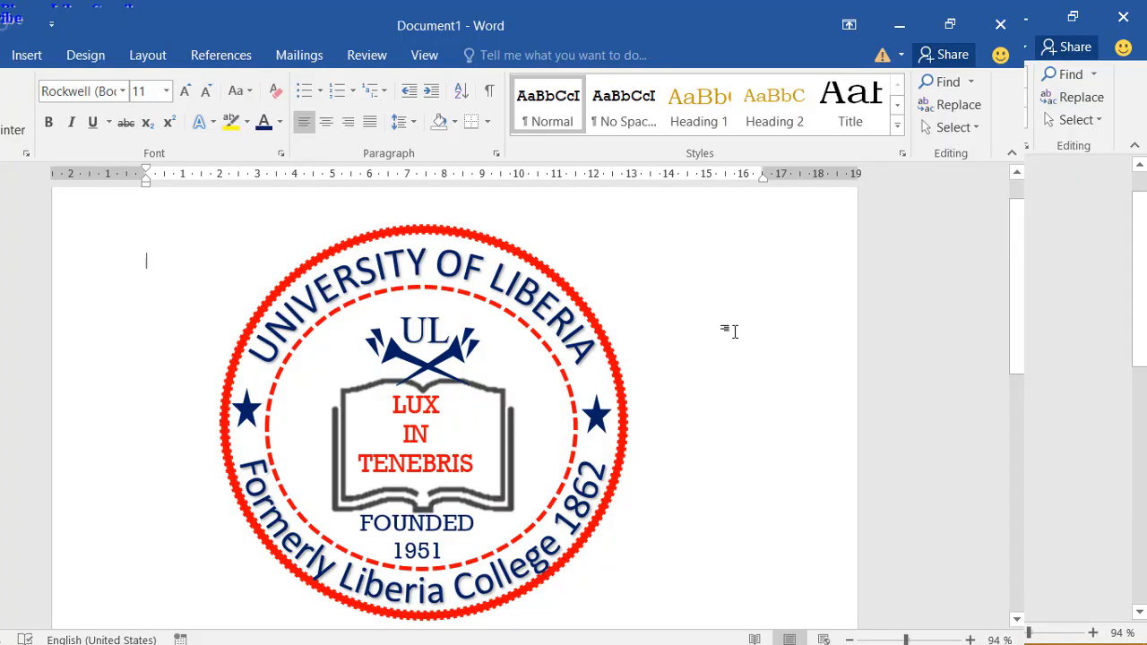
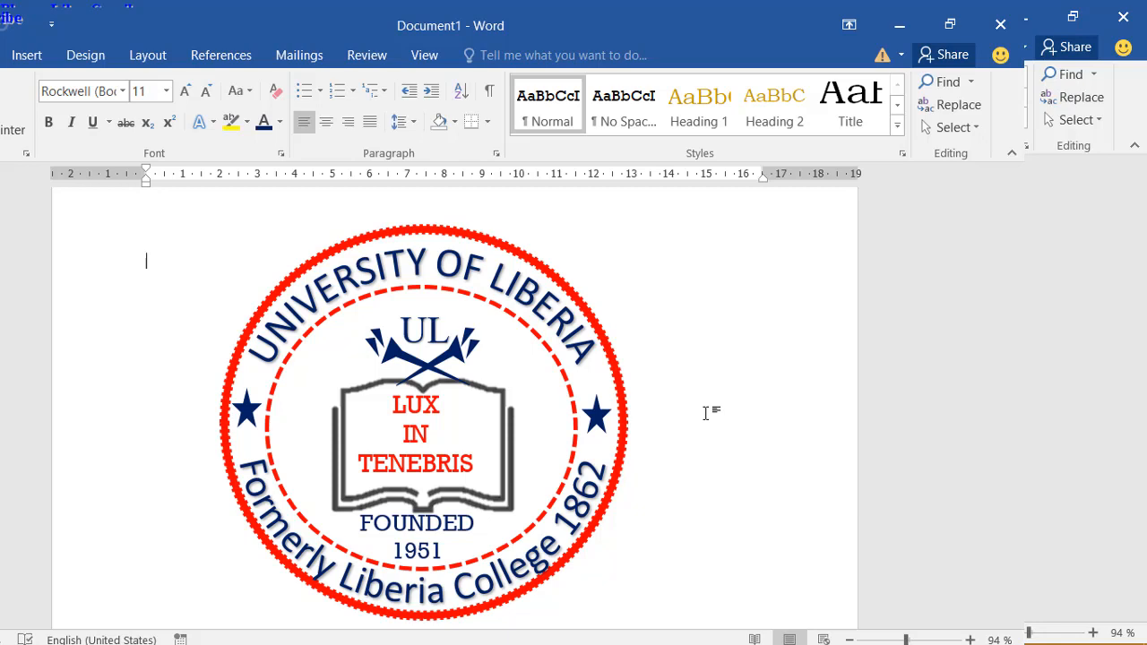
{"action": "left_click", "coordinate": [441, 551]}
{"action": "left_click_drag", "start_coordinate": [439, 548], "coordinate": [360, 518]}
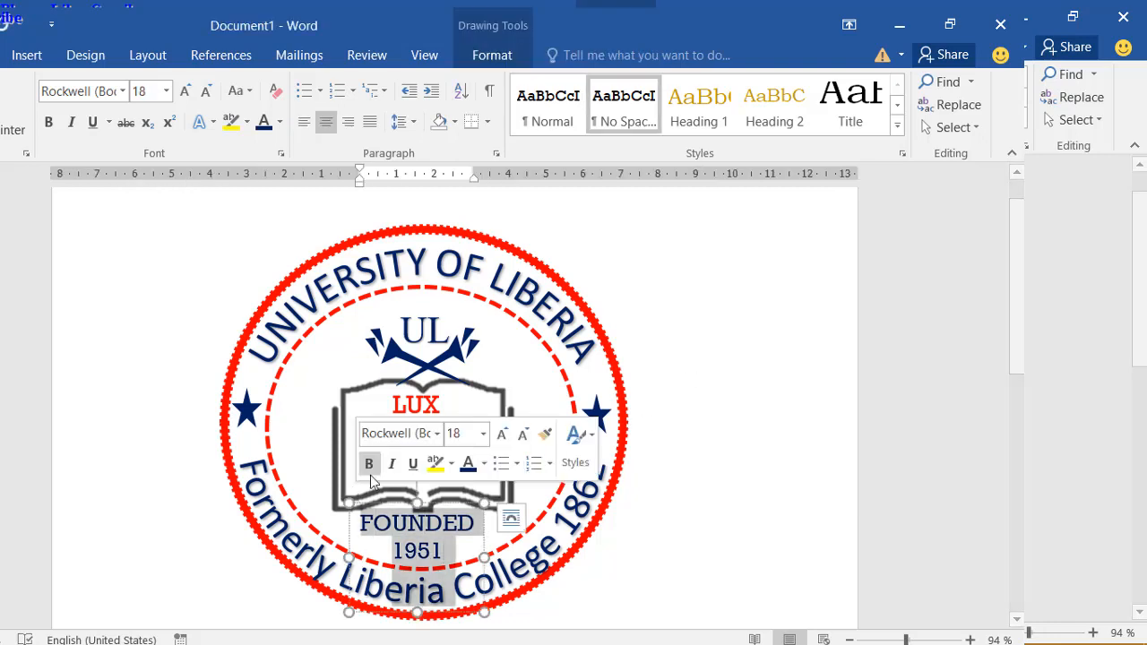
{"action": "left_click", "coordinate": [370, 474]}
{"action": "left_click", "coordinate": [789, 349]}
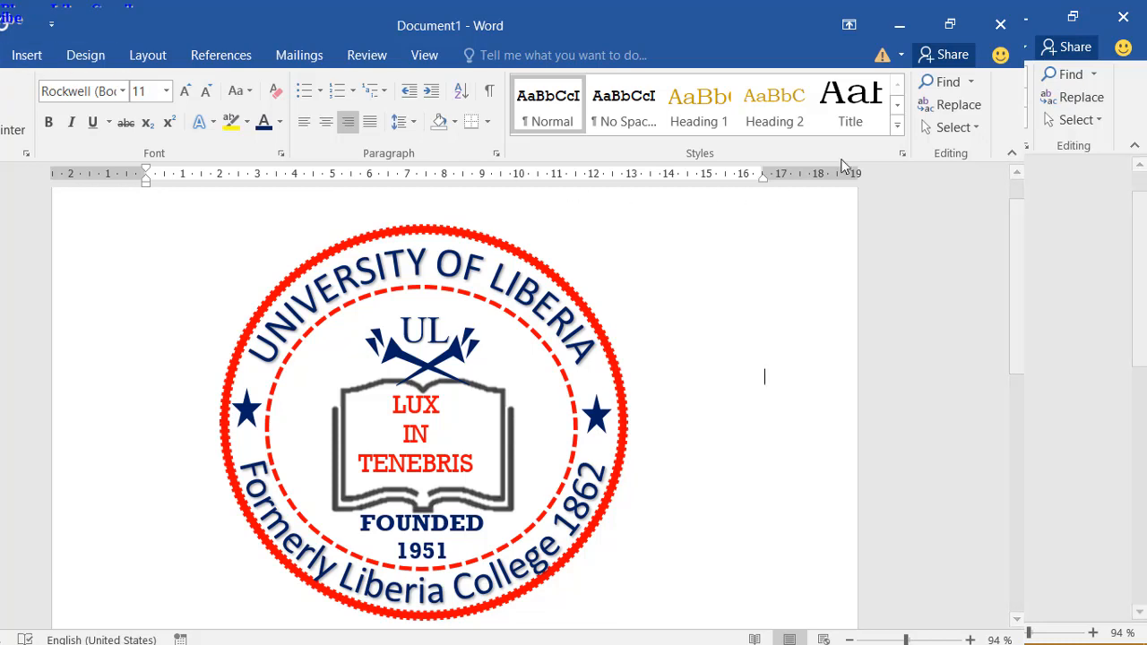
{"action": "left_click", "coordinate": [950, 128]}
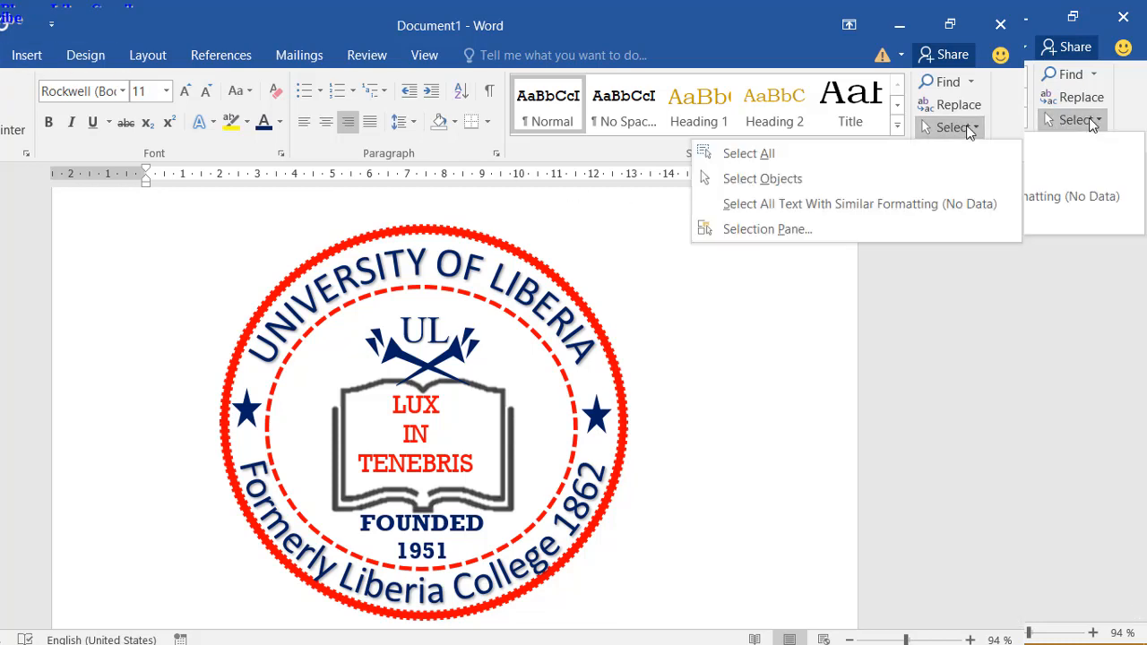
{"action": "left_click", "coordinate": [785, 180]}
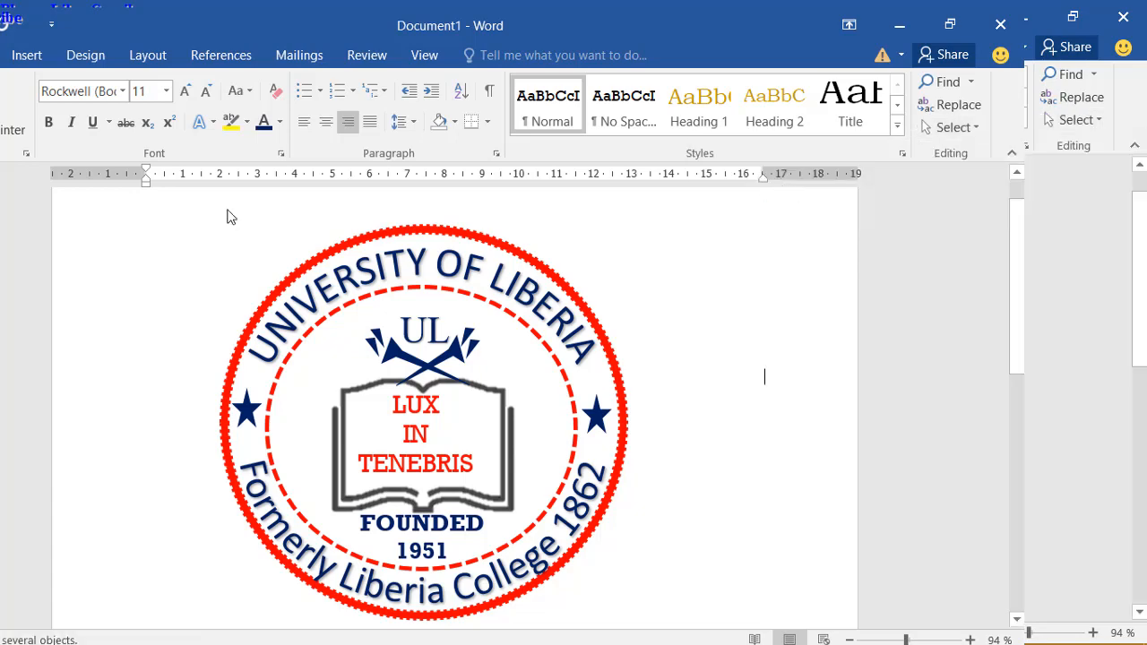
{"action": "left_click_drag", "start_coordinate": [79, 312], "coordinate": [133, 586]}
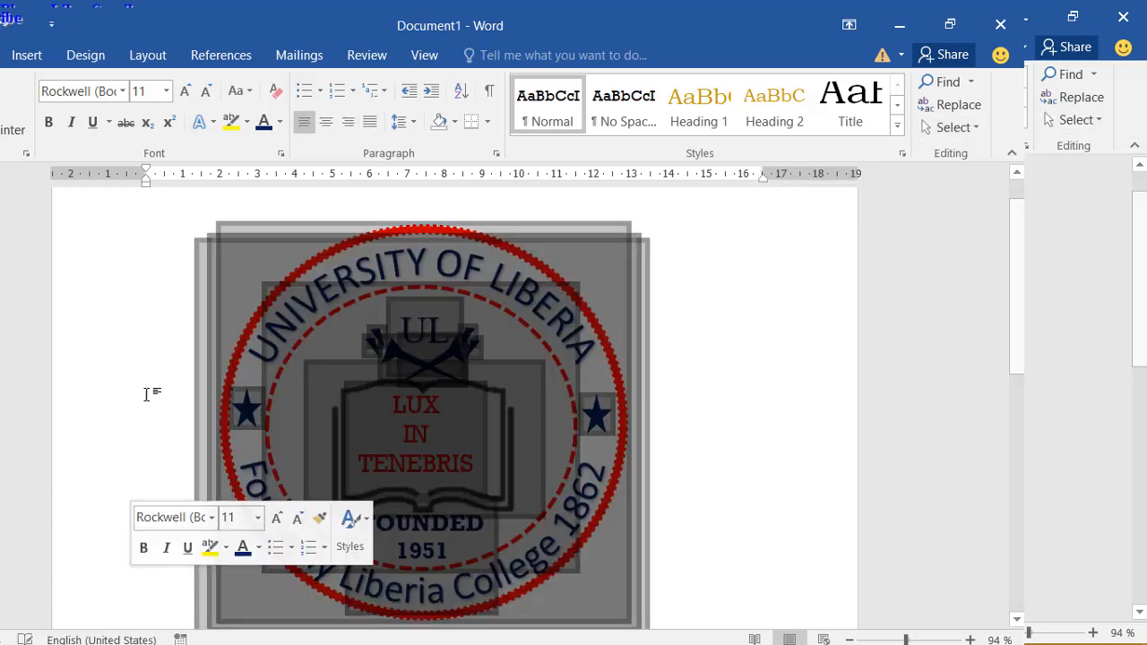
{"action": "left_click", "coordinate": [139, 327]}
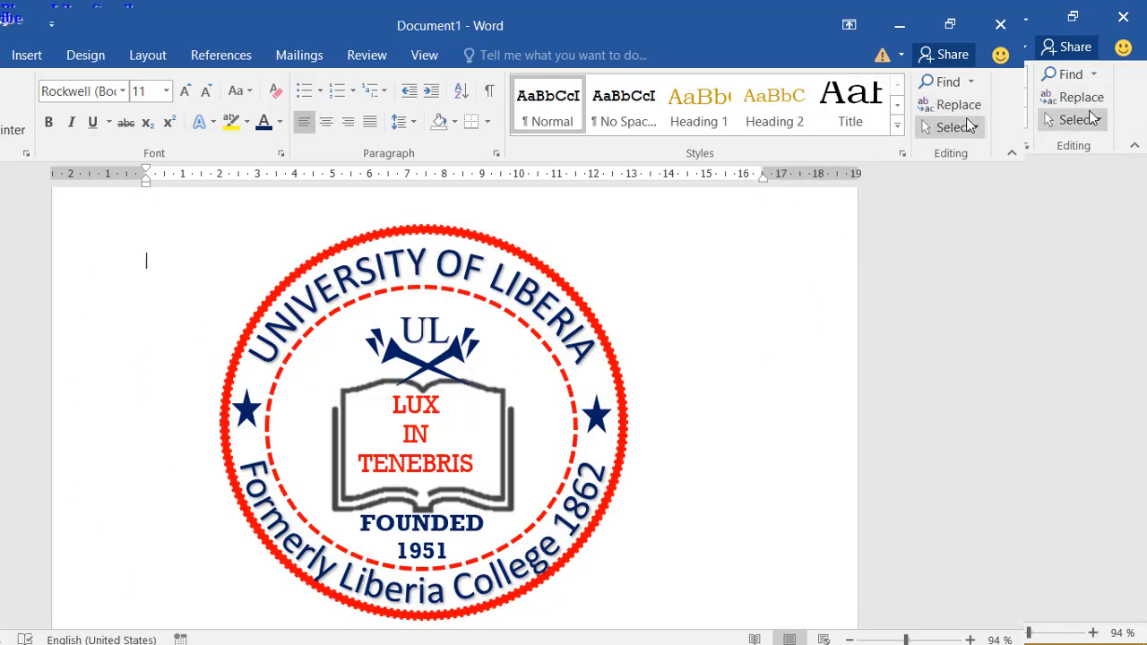
Step: Select every shape, text box and picture of the logo together with Select Objects
{"action": "left_click", "coordinate": [953, 127]}
{"action": "left_click", "coordinate": [820, 184]}
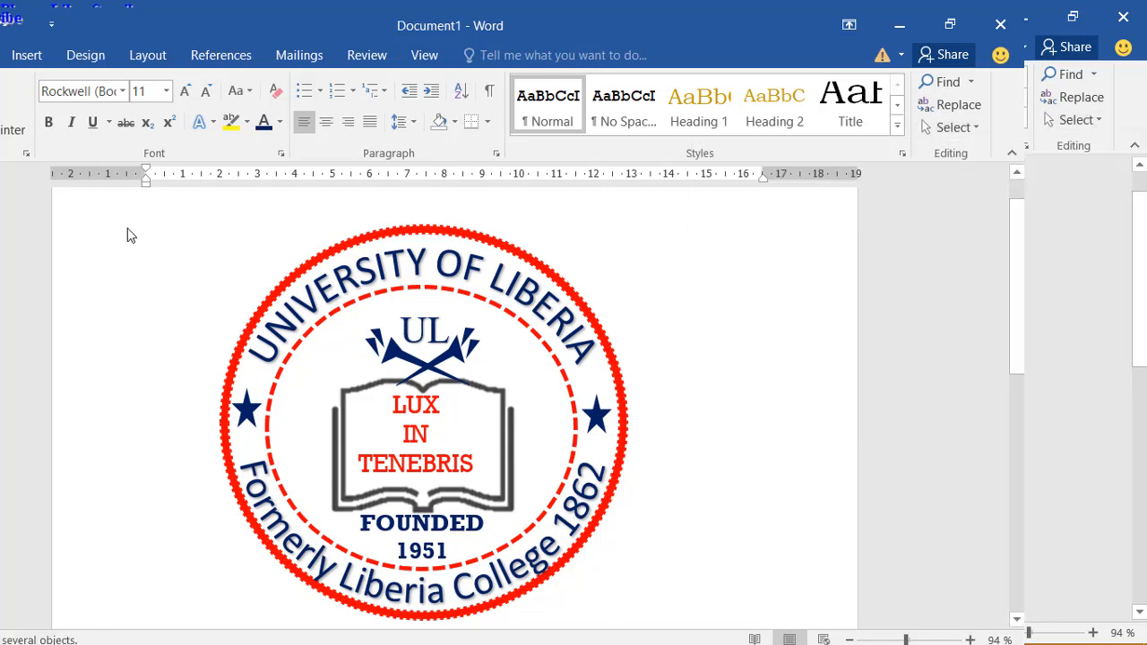
{"action": "left_click_drag", "start_coordinate": [95, 220], "coordinate": [756, 588]}
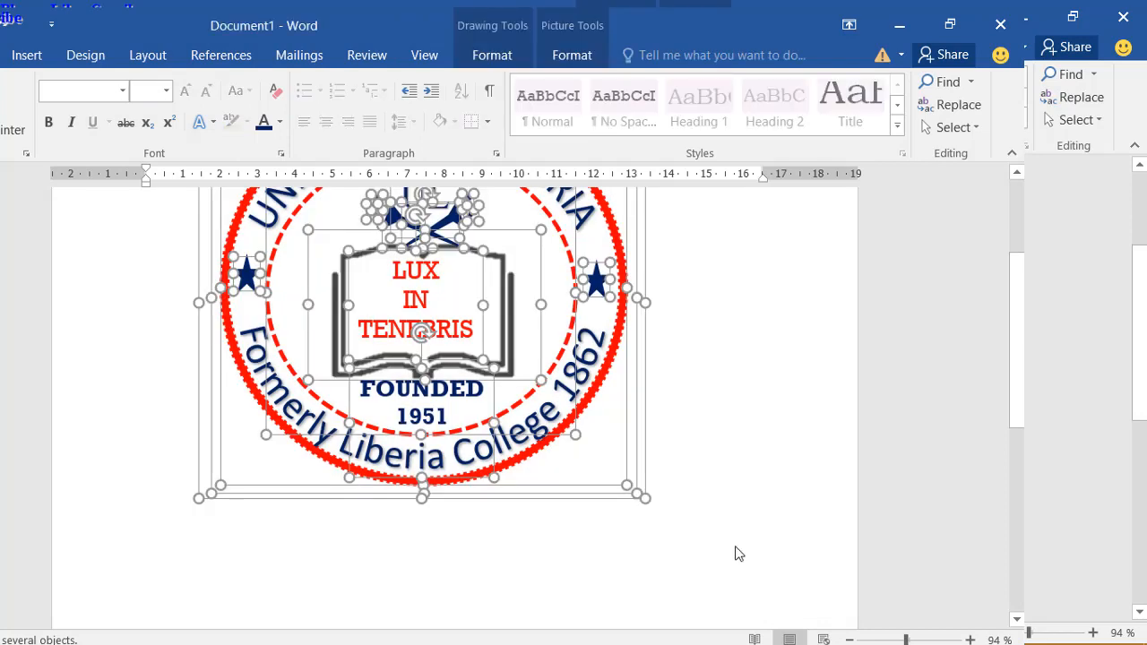
{"action": "scroll", "coordinate": [594, 448], "scroll_direction": "up", "scroll_amount": 1}
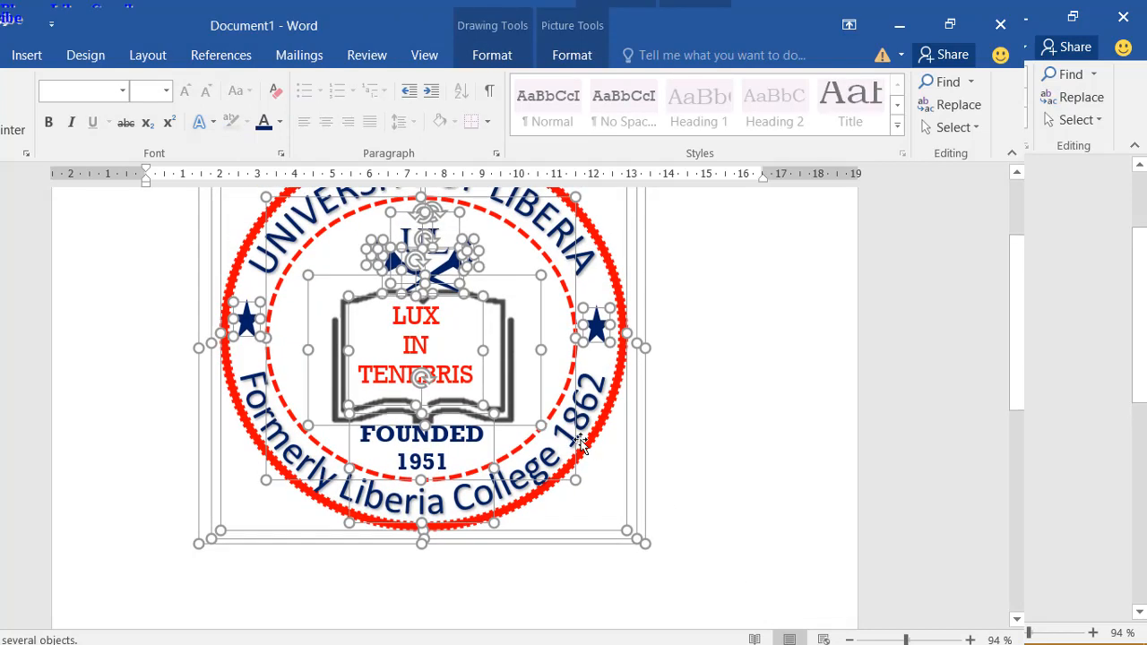
Step: Group the selected logo objects into a single object, move it slightly down the page and deselect it
{"action": "left_click", "coordinate": [570, 54]}
{"action": "left_click", "coordinate": [787, 108]}
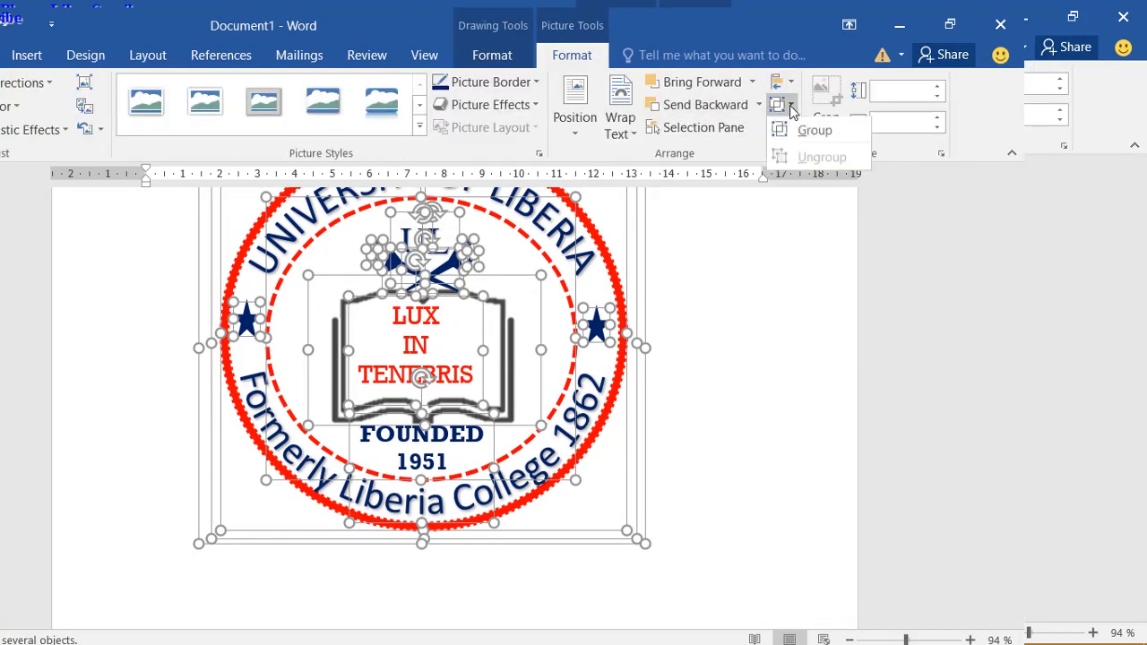
{"action": "left_click", "coordinate": [811, 129]}
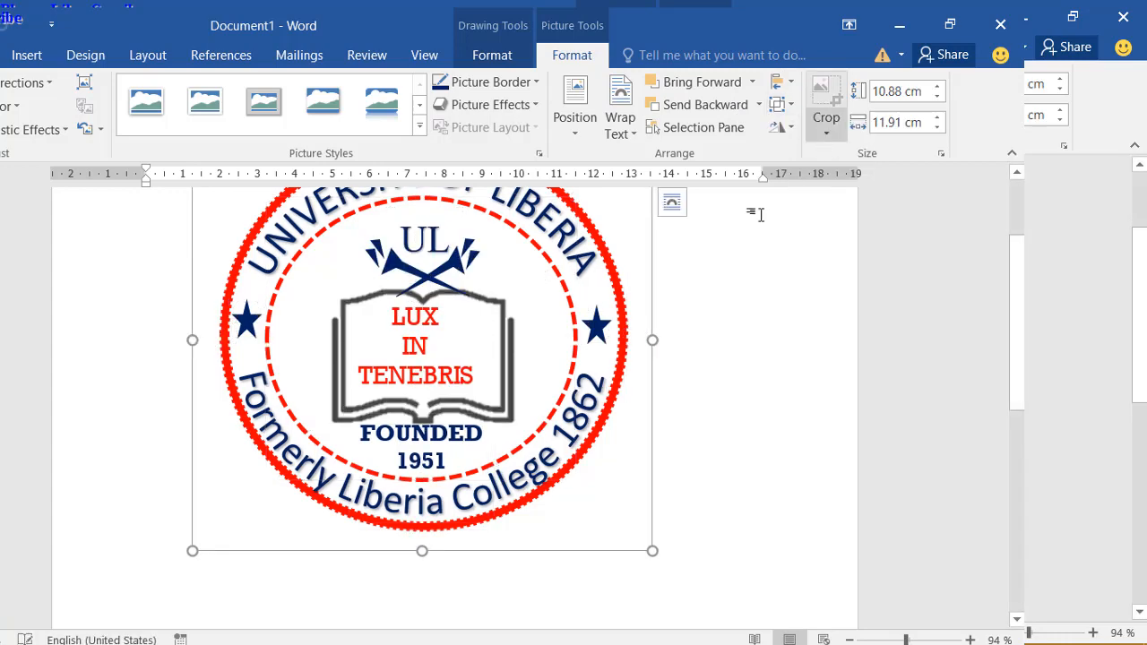
{"action": "mouse_move", "coordinate": [654, 439]}
{"action": "left_mouse_down"}
{"action": "mouse_move", "coordinate": [735, 474]}
{"action": "mouse_move", "coordinate": [648, 530]}
{"action": "mouse_move", "coordinate": [629, 508]}
{"action": "mouse_move", "coordinate": [643, 490]}
{"action": "mouse_move", "coordinate": [664, 501]}
{"action": "left_mouse_up"}
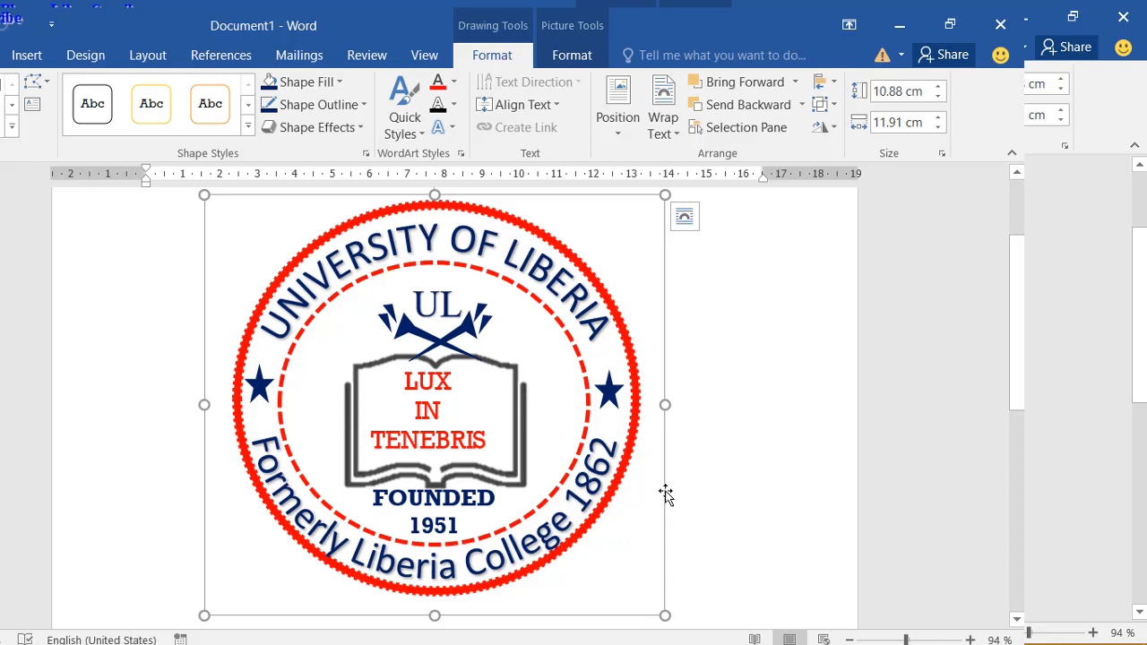
{"action": "left_click", "coordinate": [740, 436]}
{"action": "left_click", "coordinate": [620, 437]}
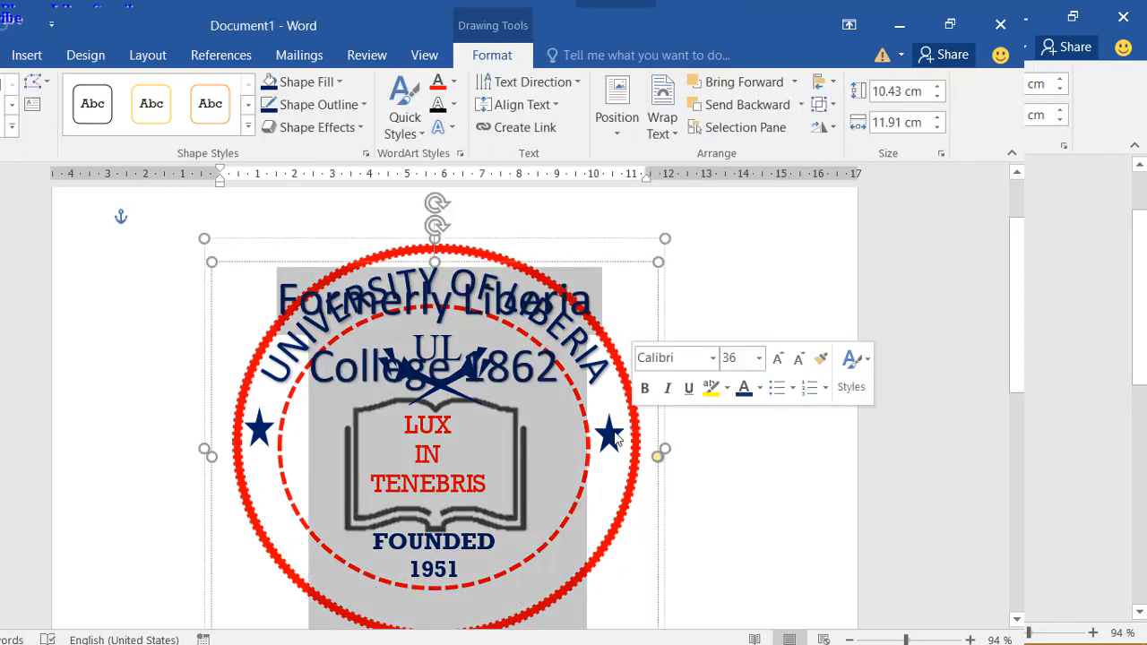
{"action": "left_click", "coordinate": [708, 435]}
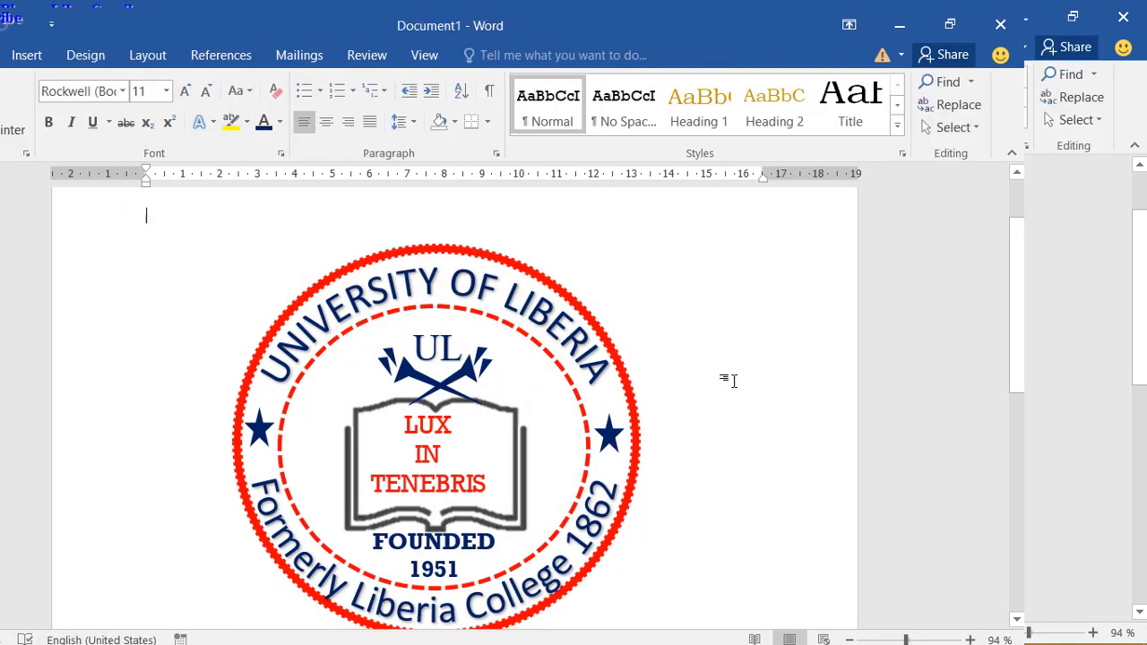
Step: Capture a rectangular screen snip of the whole finished logo on the page
{"action": "scroll", "coordinate": [706, 384], "scroll_direction": "down", "scroll_amount": 1}
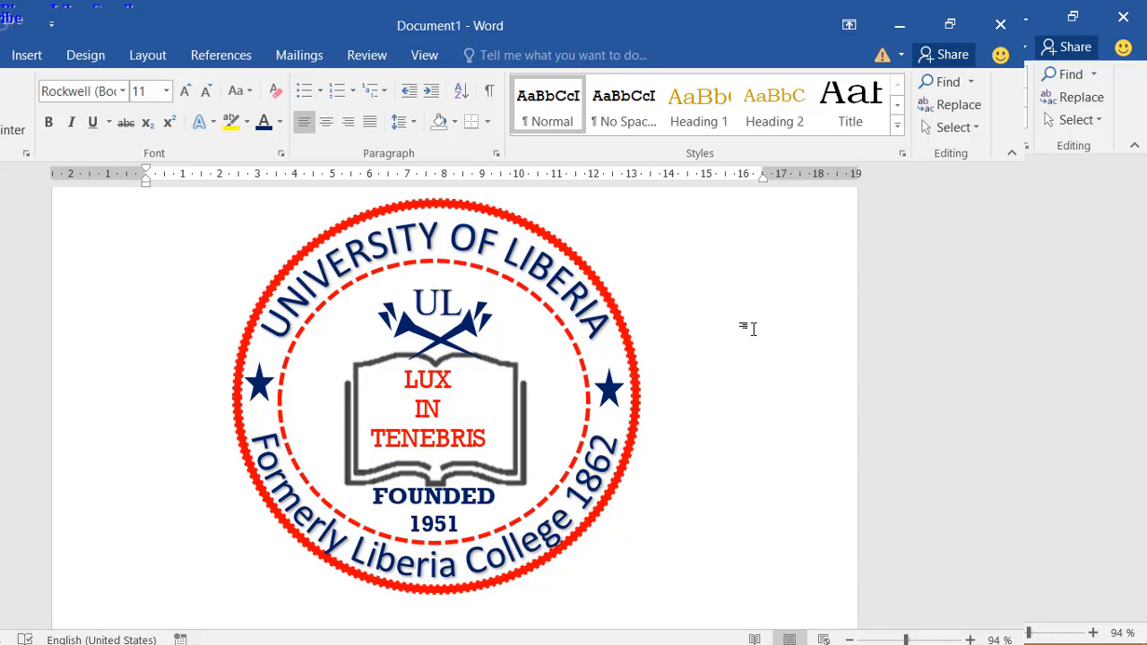
{"action": "key", "text": "super+shift+s"}
{"action": "key", "text": "Escape"}
{"action": "key", "text": "super+shift+s"}
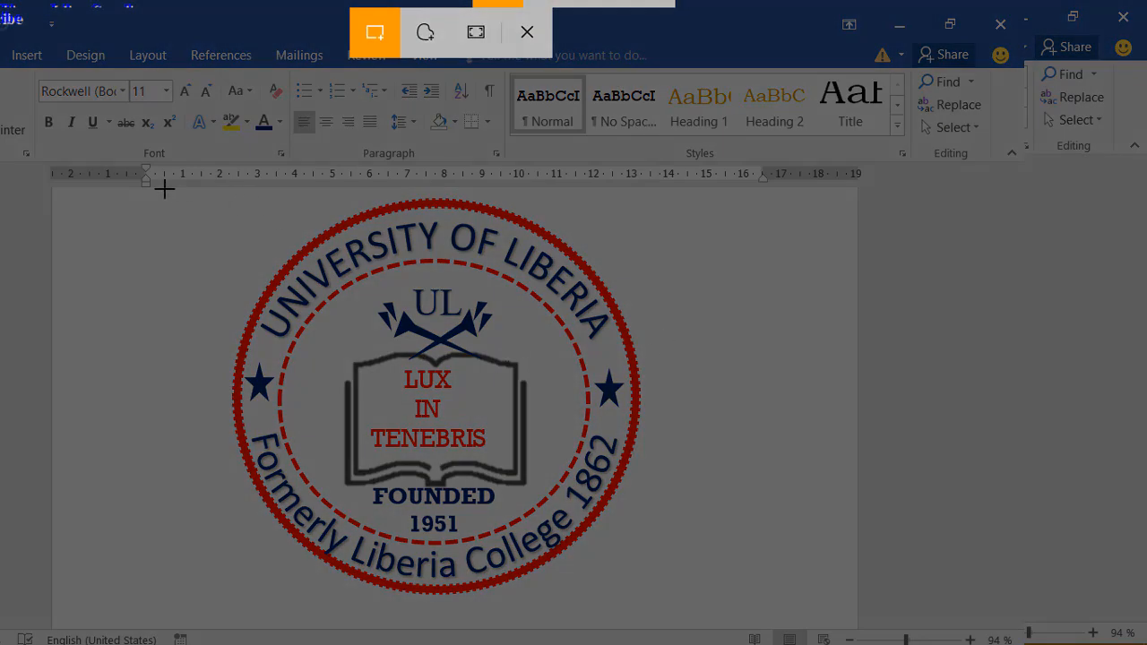
{"action": "left_click_drag", "start_coordinate": [164, 187], "coordinate": [722, 595]}
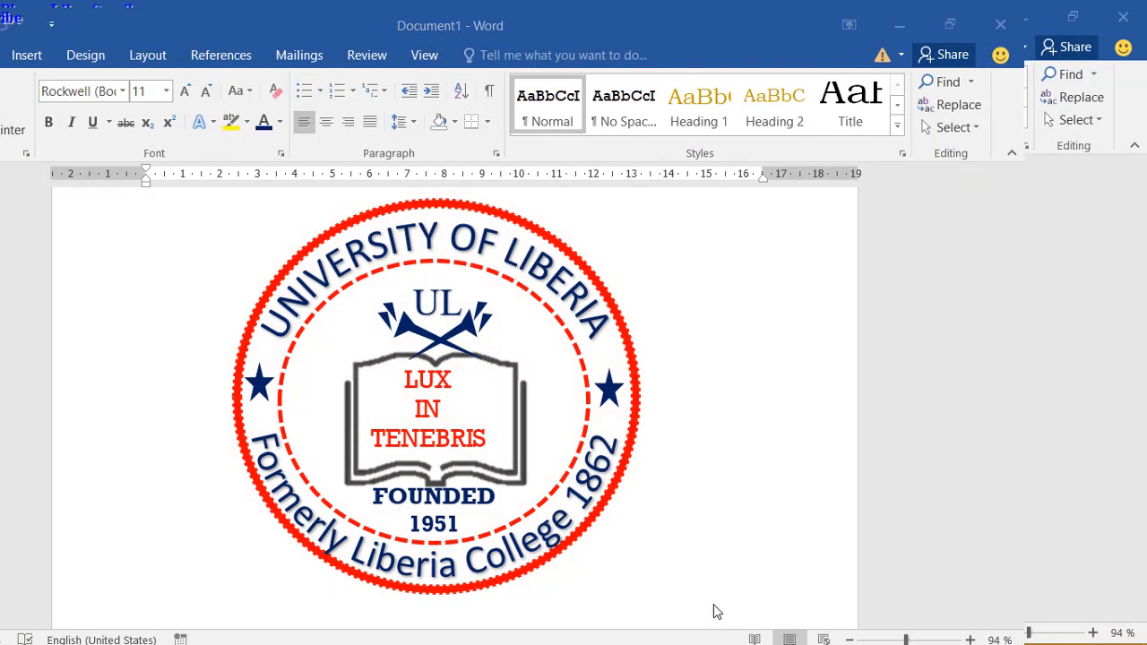
Step: Create a new blank document and paste the captured logo image into it
{"action": "scroll", "coordinate": [724, 454], "scroll_direction": "down", "scroll_amount": 8}
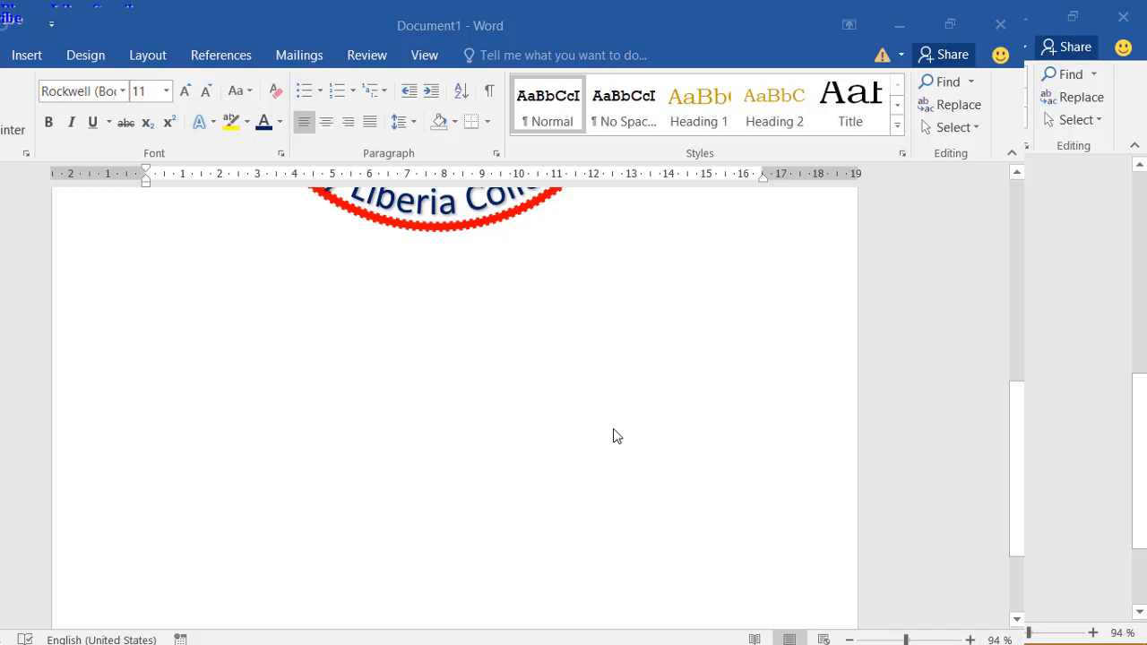
{"action": "left_click", "coordinate": [333, 354]}
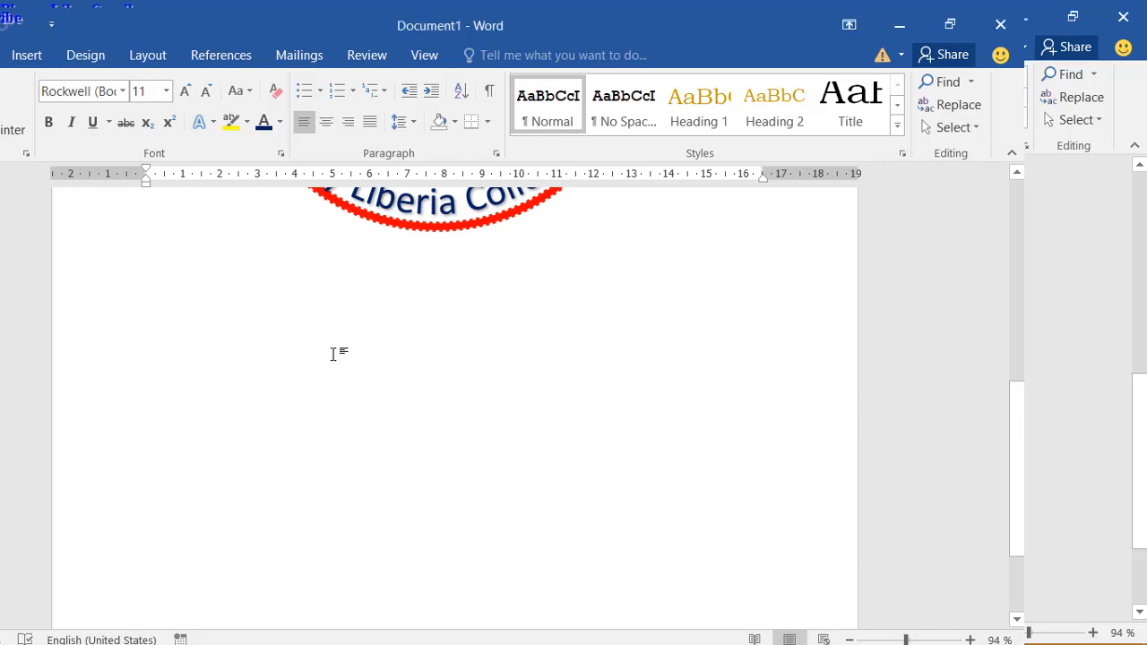
{"action": "key", "text": "ctrl+n"}
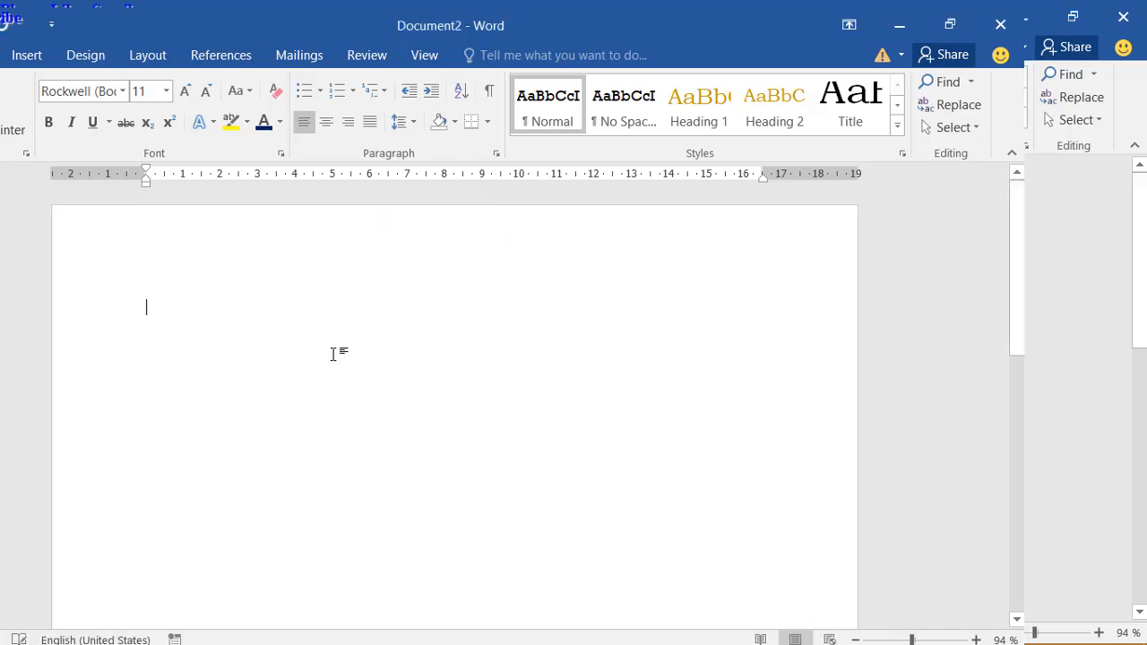
{"action": "key", "text": "ctrl+v"}
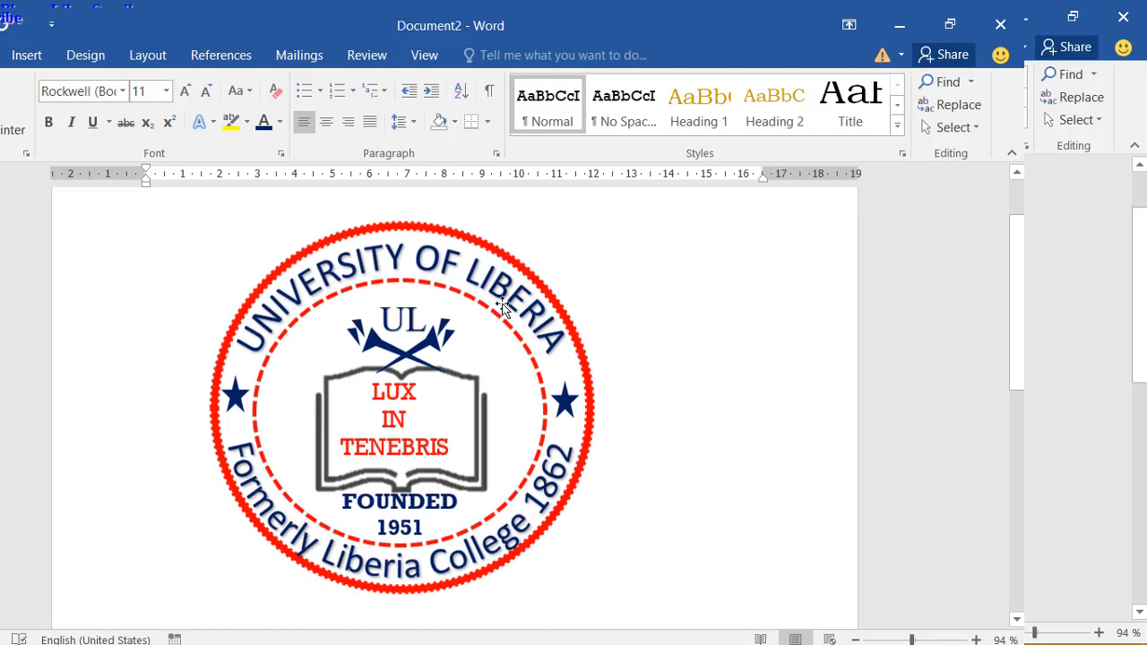
Step: Crop the blank margins off both sides of the pasted logo picture, leaving it about 11.4 cm wide
{"action": "left_click", "coordinate": [507, 296]}
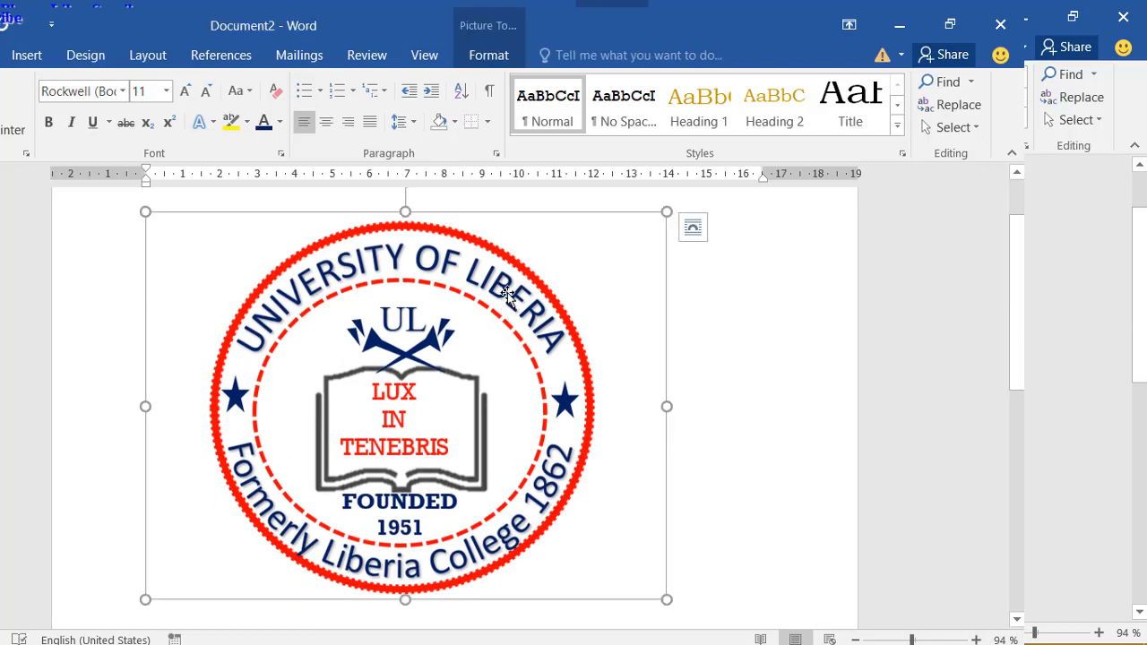
{"action": "left_click", "coordinate": [513, 54]}
{"action": "left_click", "coordinate": [823, 106]}
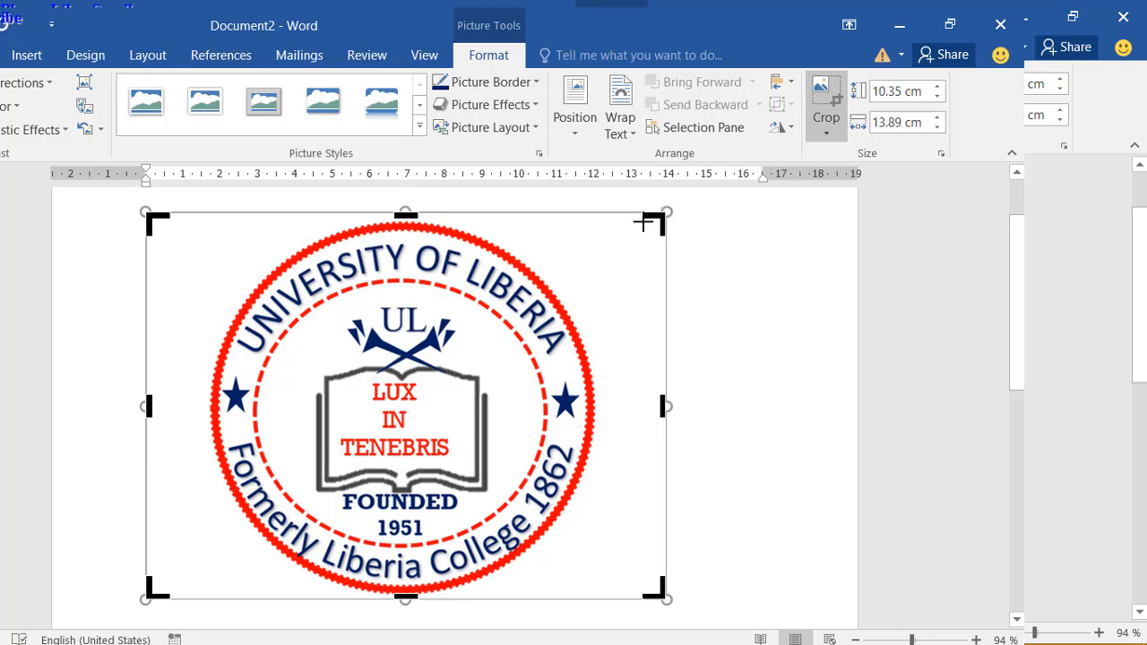
{"action": "left_click_drag", "start_coordinate": [643, 222], "coordinate": [615, 218]}
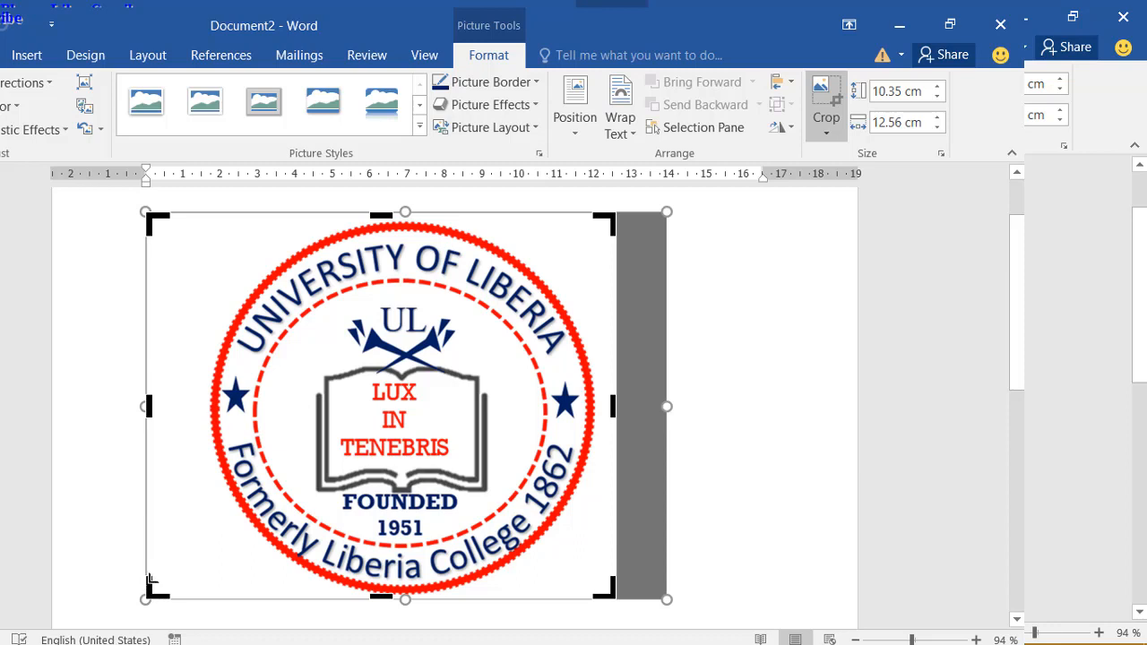
{"action": "left_click_drag", "start_coordinate": [150, 581], "coordinate": [189, 599]}
{"action": "left_click", "coordinate": [735, 440]}
Step: Save the cropped logo as the PNG picture "UL LOGO" in the Pictures folder, replacing the existing file
{"action": "left_click", "coordinate": [371, 366]}
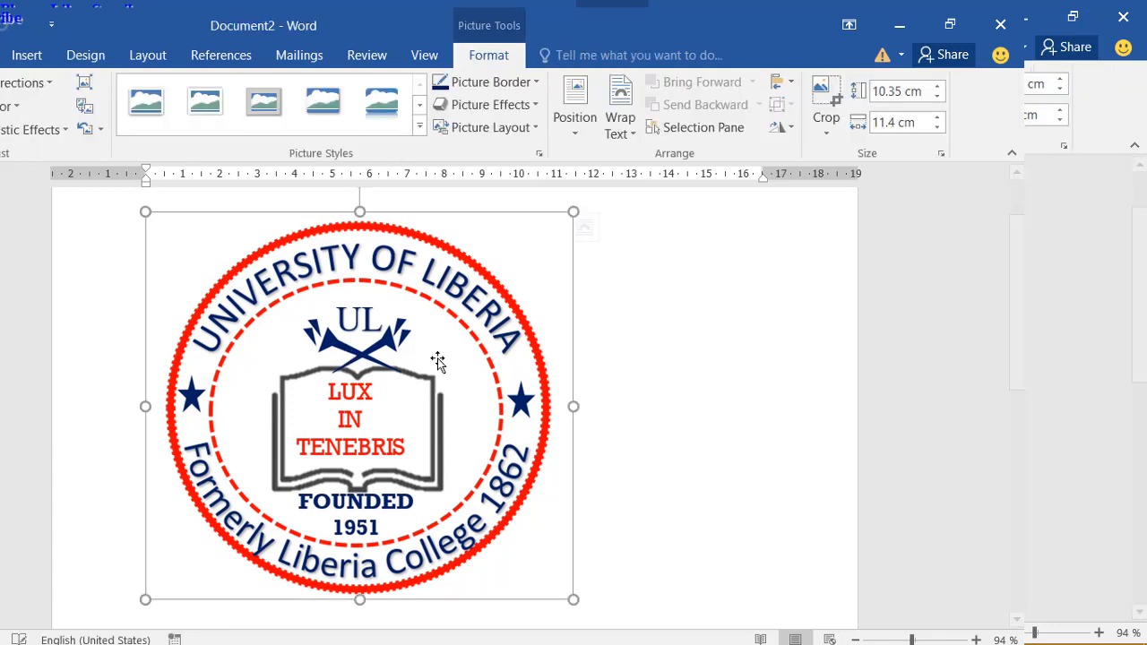
{"action": "right_click", "coordinate": [385, 364]}
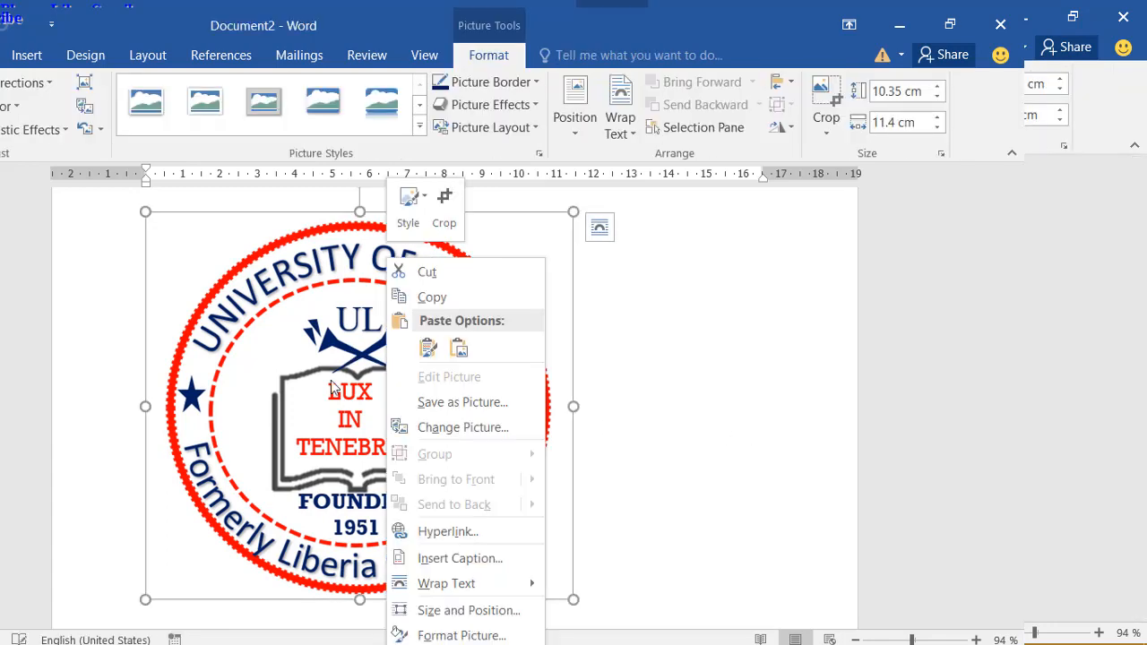
{"action": "left_click", "coordinate": [475, 408]}
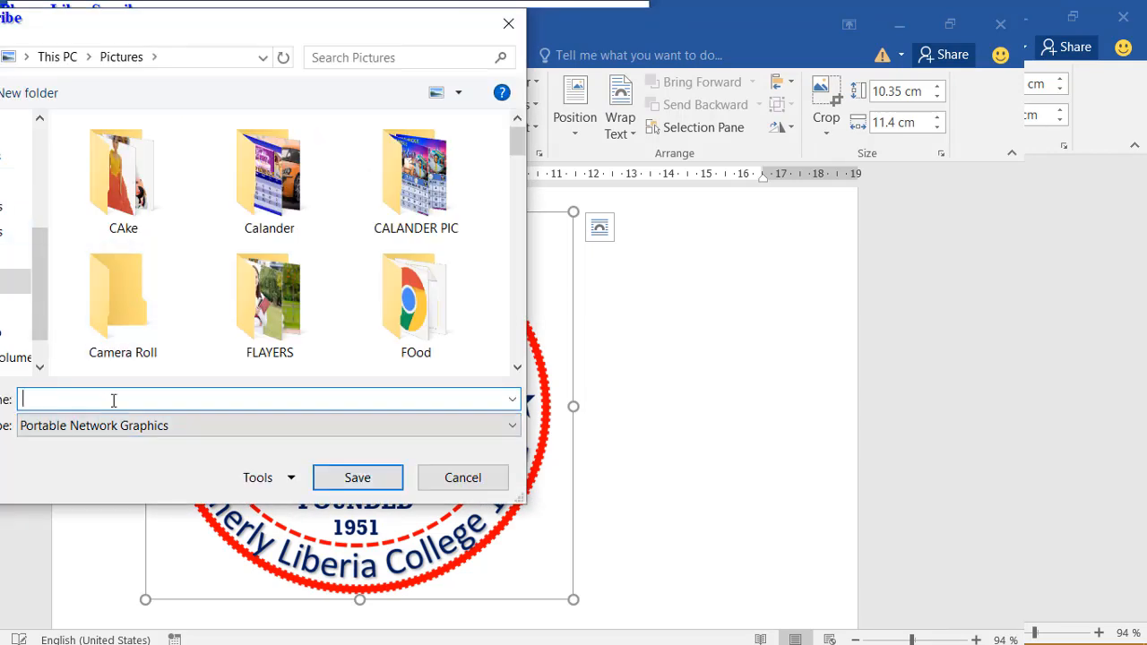
{"action": "type", "text": "UL"}
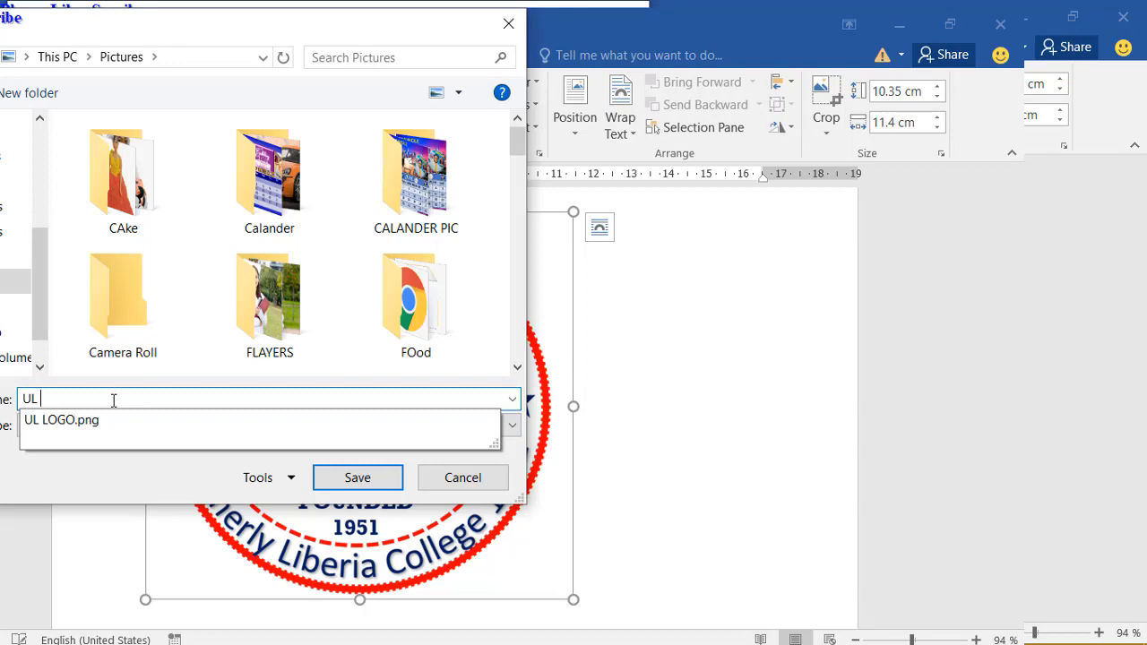
{"action": "type", "text": " LOGO"}
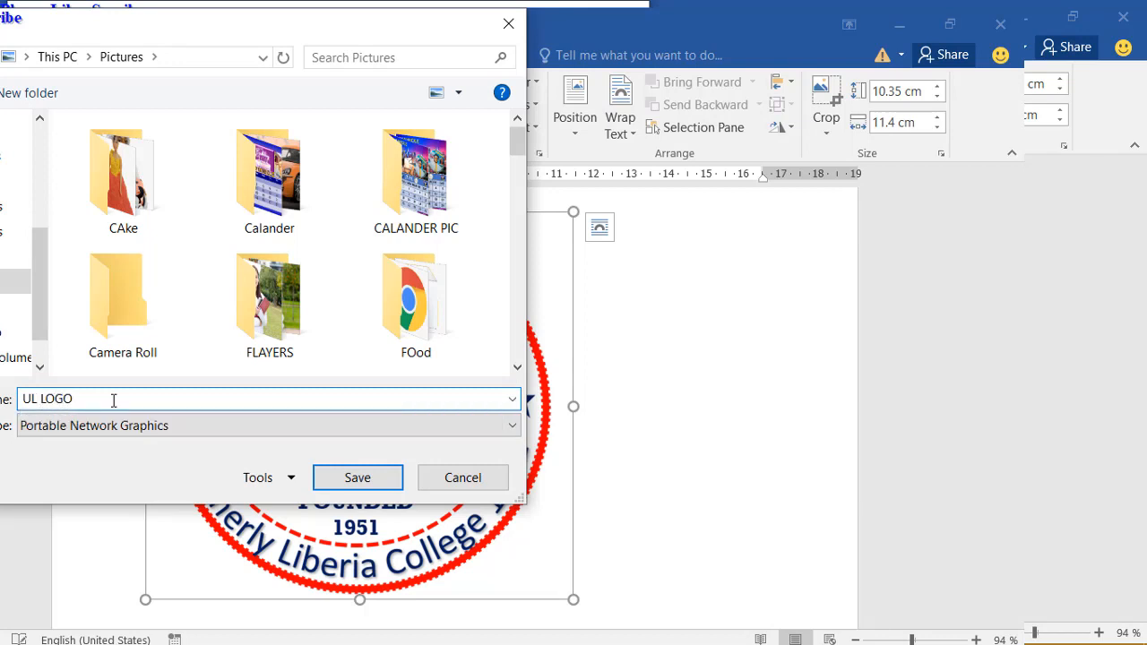
{"action": "left_click", "coordinate": [371, 478]}
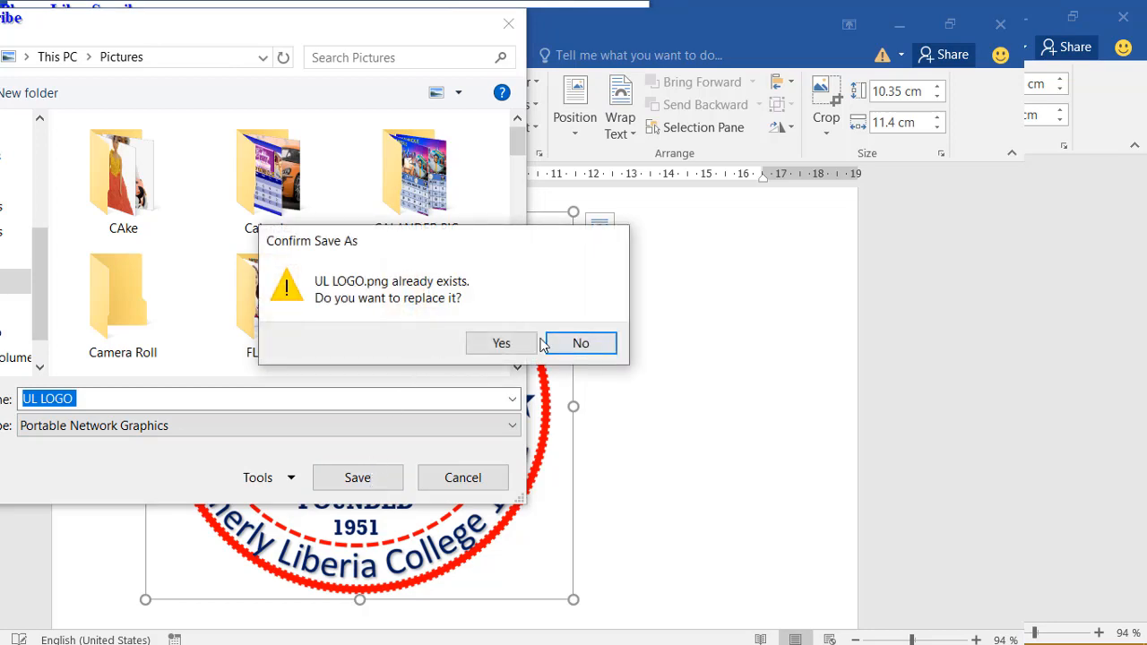
{"action": "left_click", "coordinate": [509, 349]}
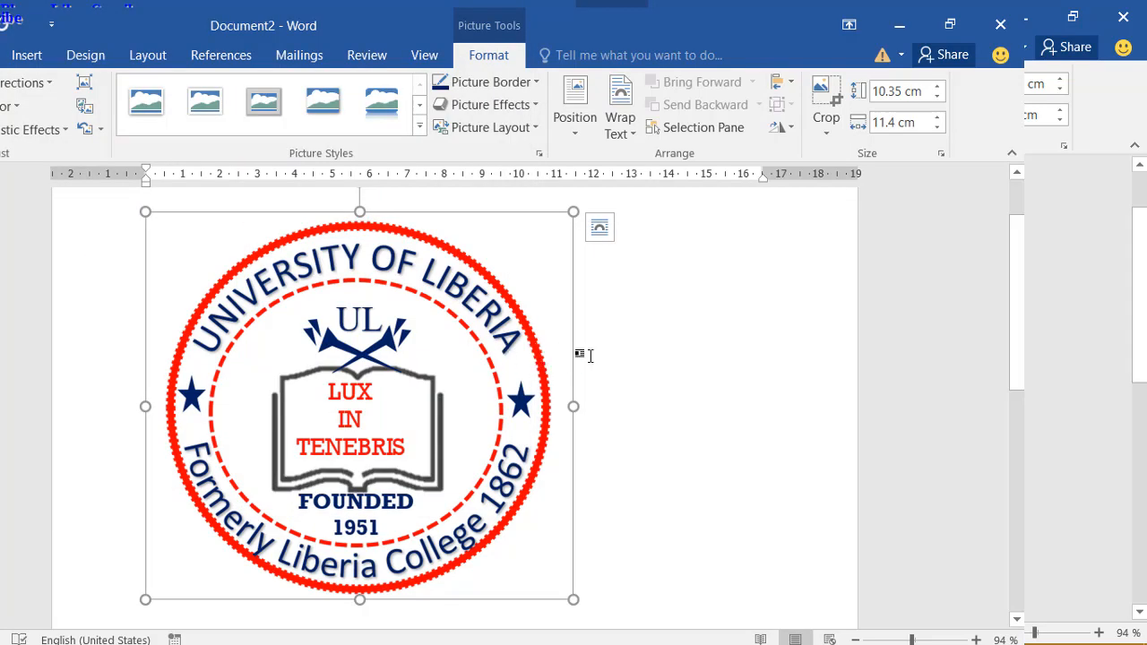
Step: Switch to File Explorer, open the UL LOGO picture from the Pictures folder to check it, and close it
{"action": "key", "text": "super+e"}
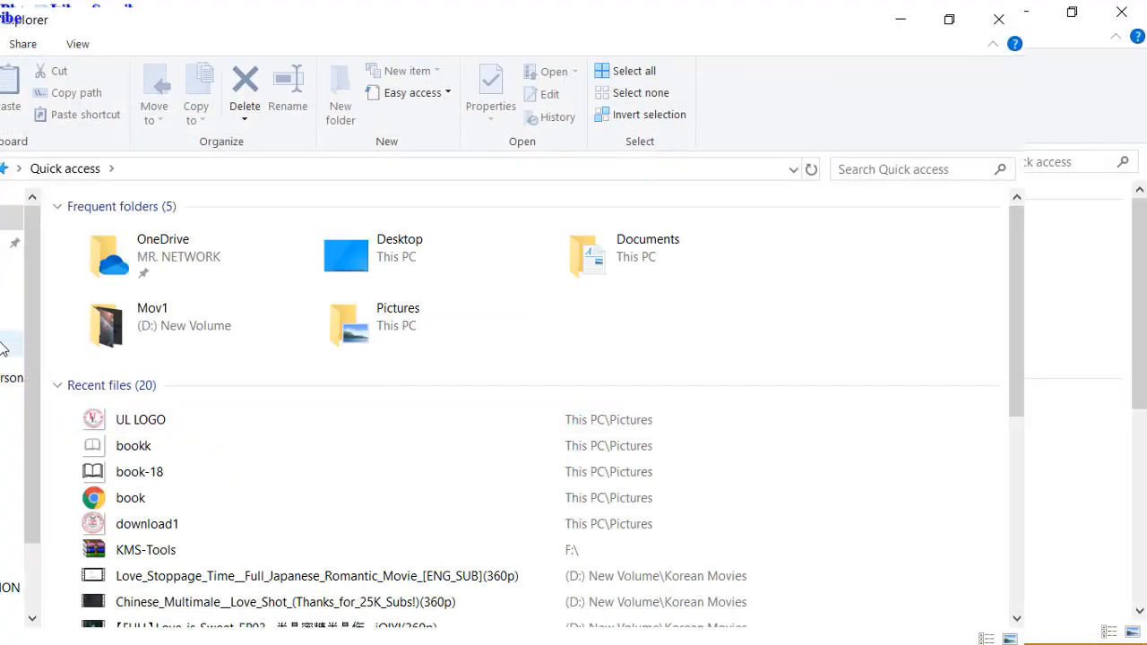
{"action": "left_click", "coordinate": [2, 346]}
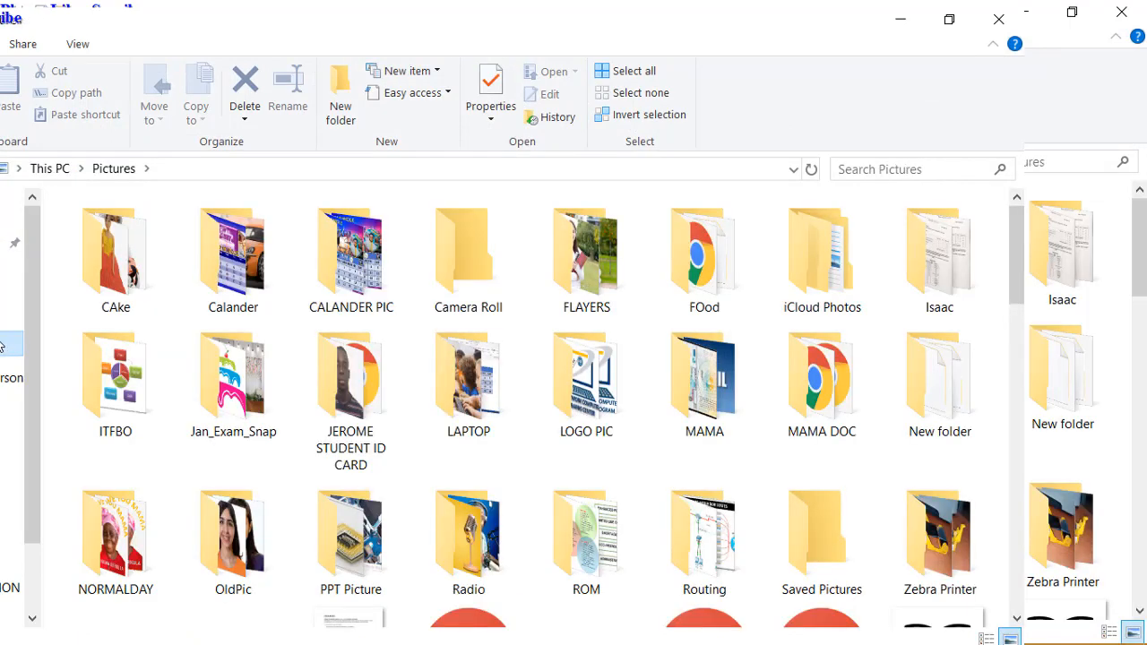
{"action": "scroll", "coordinate": [309, 410], "scroll_direction": "down", "scroll_amount": 10}
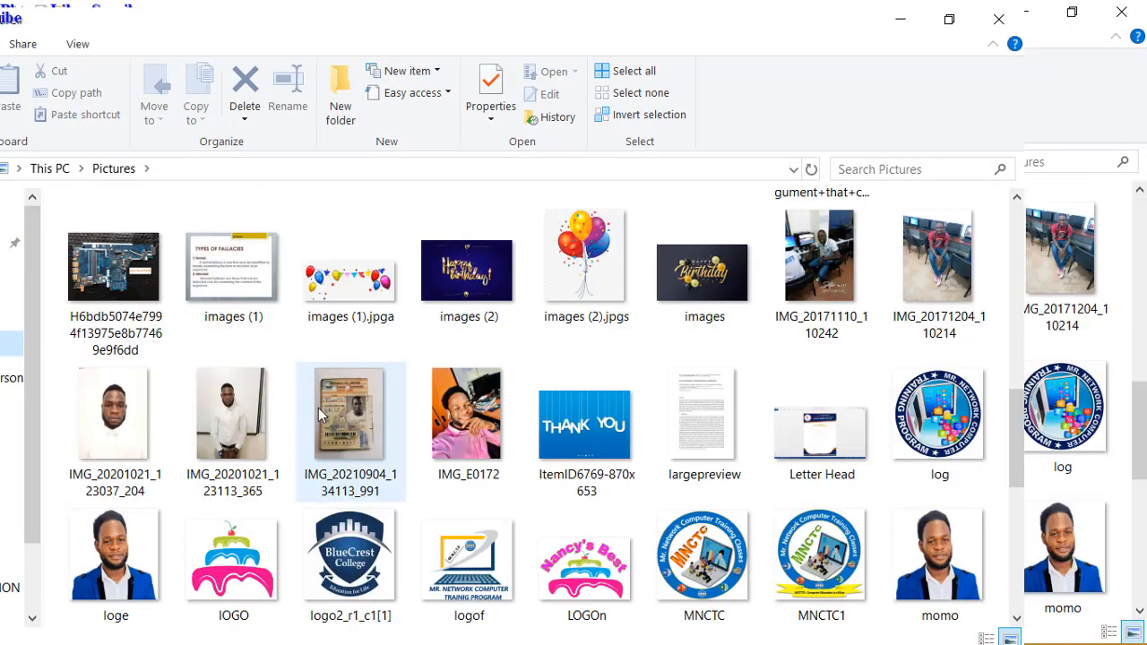
{"action": "scroll", "coordinate": [318, 411], "scroll_direction": "up", "scroll_amount": 2}
{"action": "scroll", "coordinate": [318, 410], "scroll_direction": "down", "scroll_amount": 8}
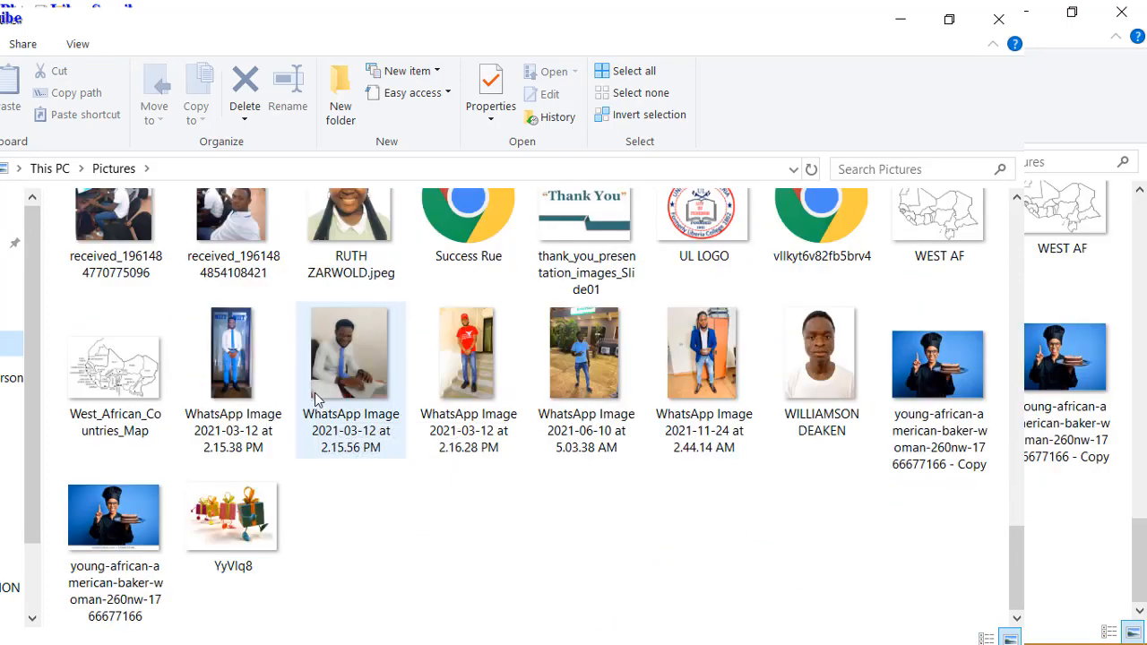
{"action": "left_click", "coordinate": [704, 215]}
{"action": "scroll", "coordinate": [452, 329], "scroll_direction": "down", "scroll_amount": 3}
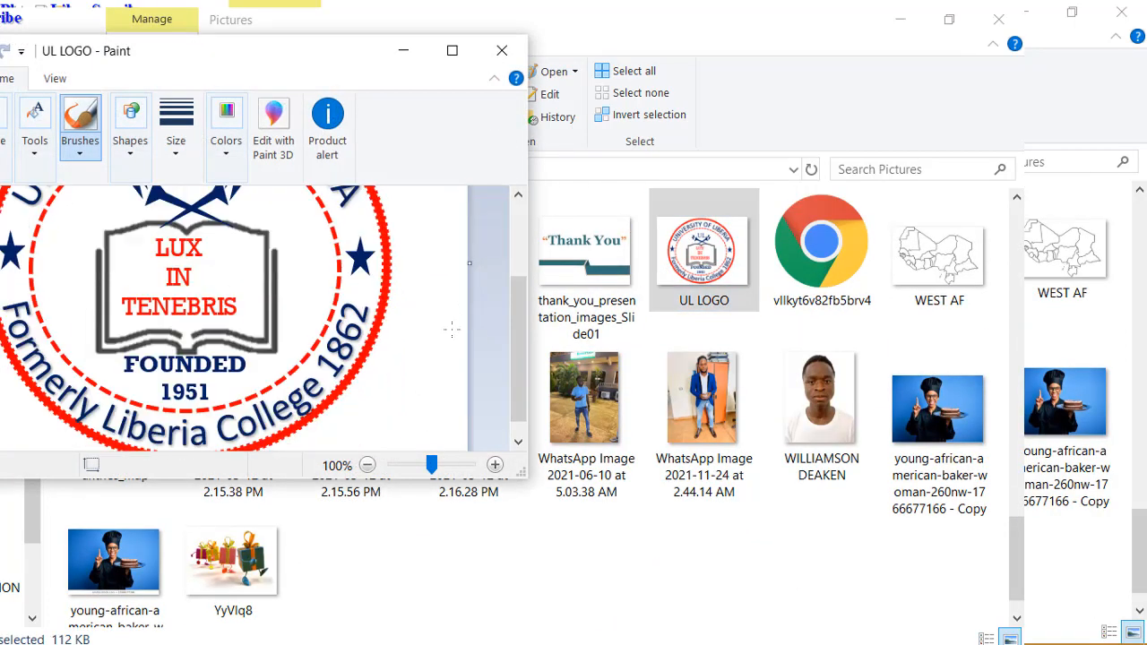
{"action": "left_click", "coordinate": [502, 50]}
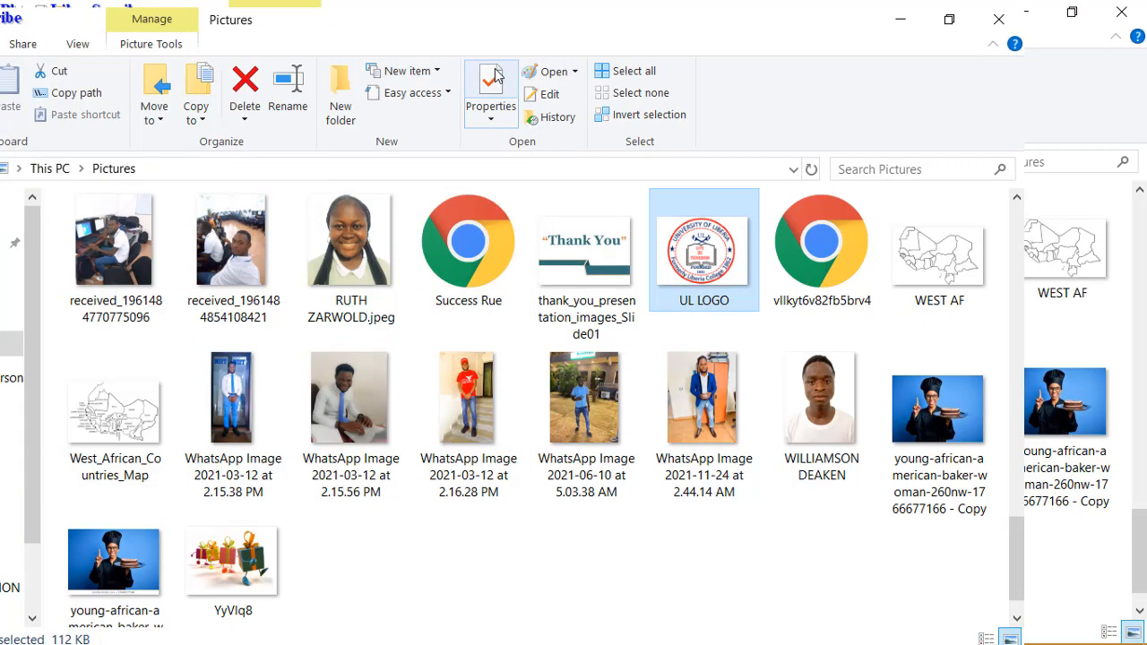
{"action": "left_click", "coordinate": [610, 584]}
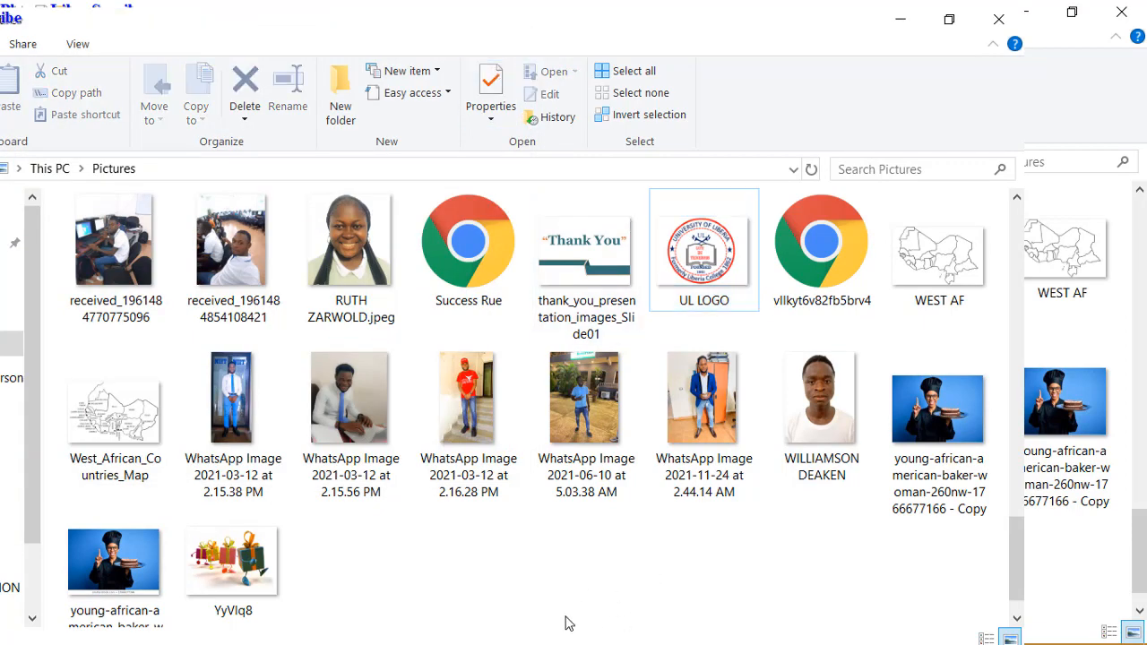
Step: Find the "ITFBO EXAM" Word document in the Documents folder and open it
{"action": "left_click", "coordinate": [13, 301]}
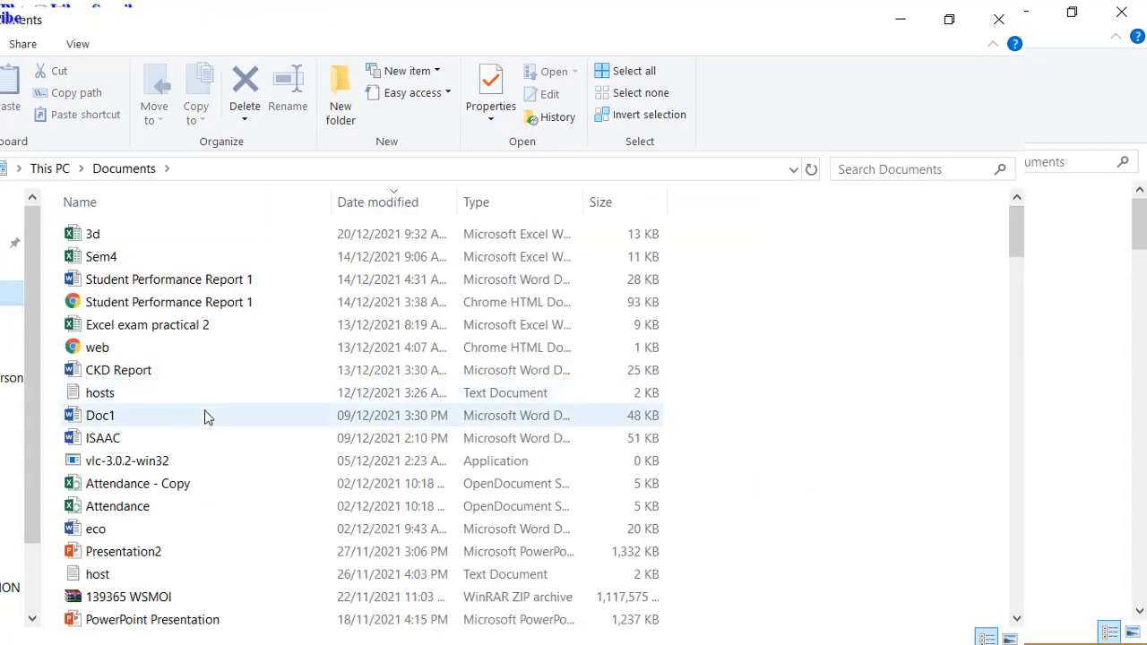
{"action": "scroll", "coordinate": [212, 408], "scroll_direction": "down", "scroll_amount": 8}
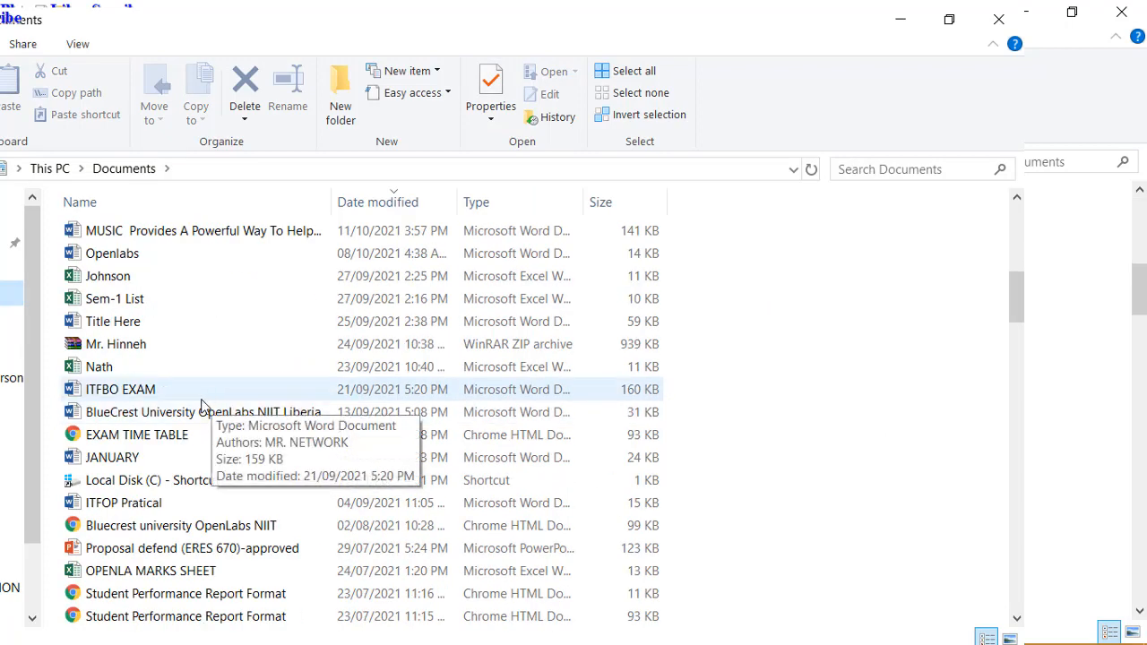
{"action": "double_click", "coordinate": [203, 399]}
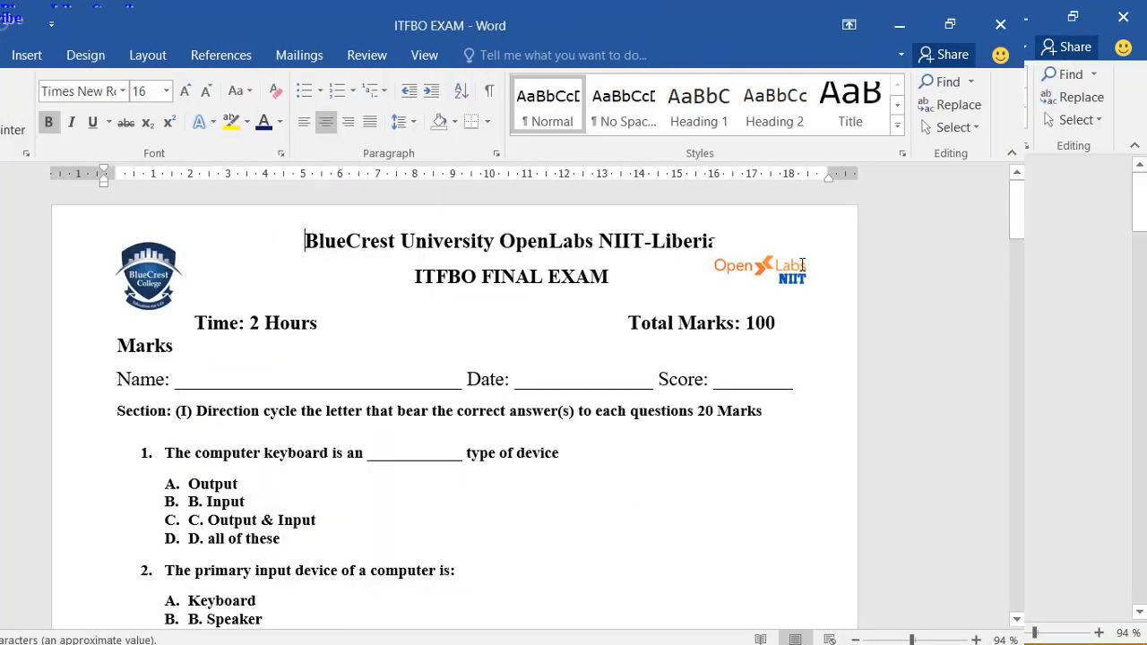
Step: Replace the BlueCrest College logo in the exam header with the UL LOGO picture from the Pictures folder
{"action": "left_click", "coordinate": [167, 272]}
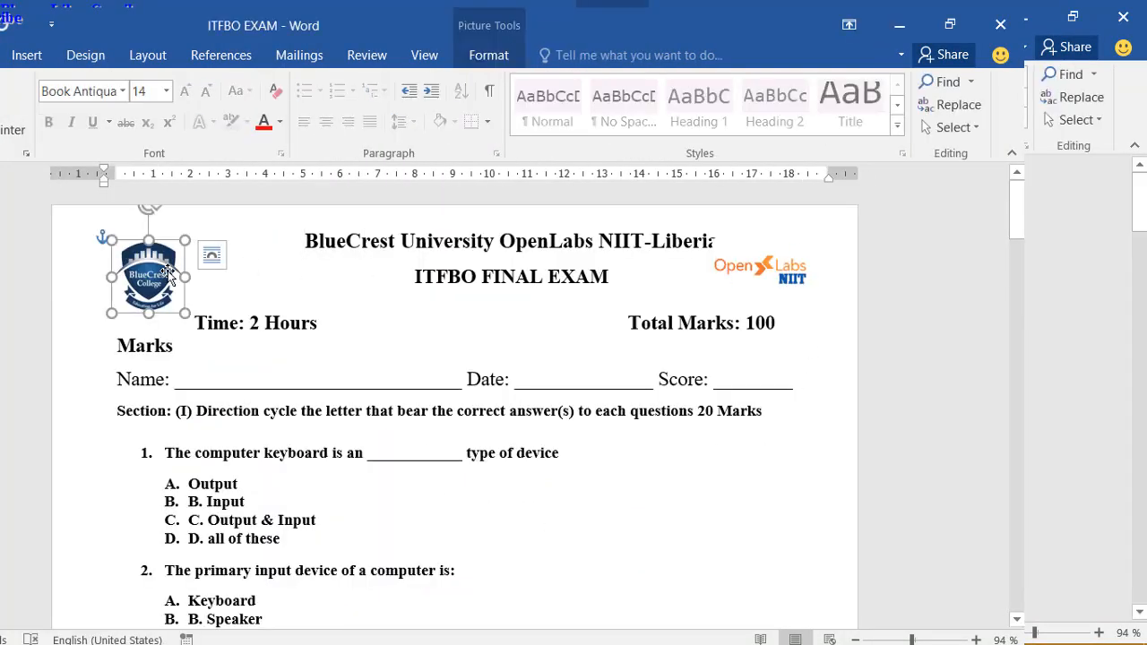
{"action": "key", "text": "Delete"}
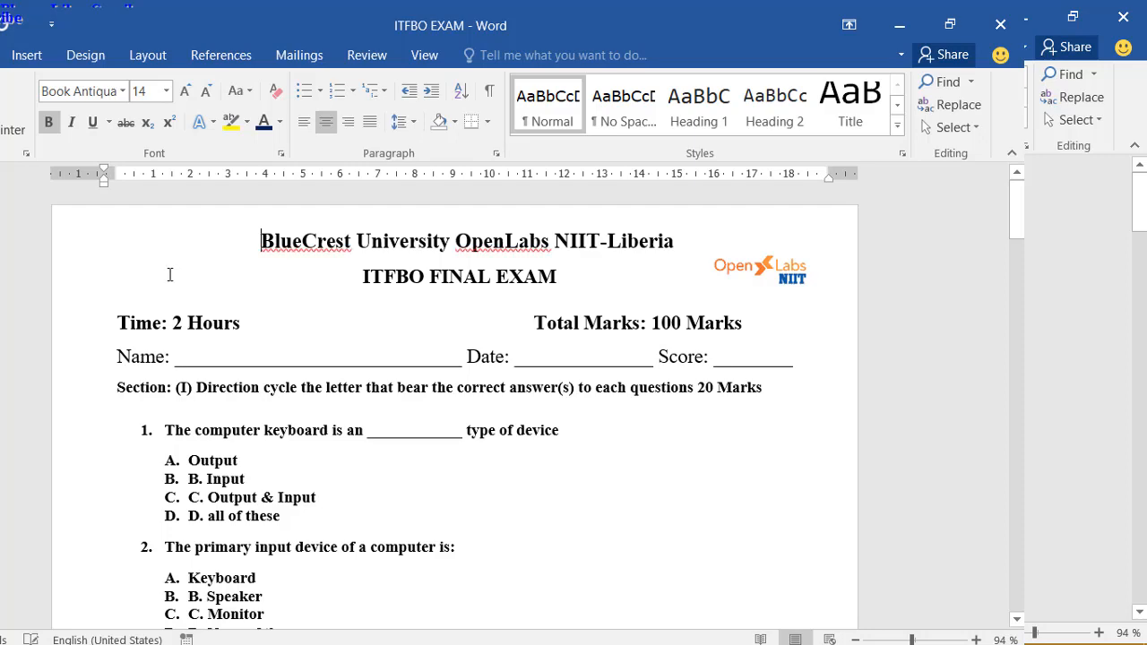
{"action": "left_click", "coordinate": [26, 55]}
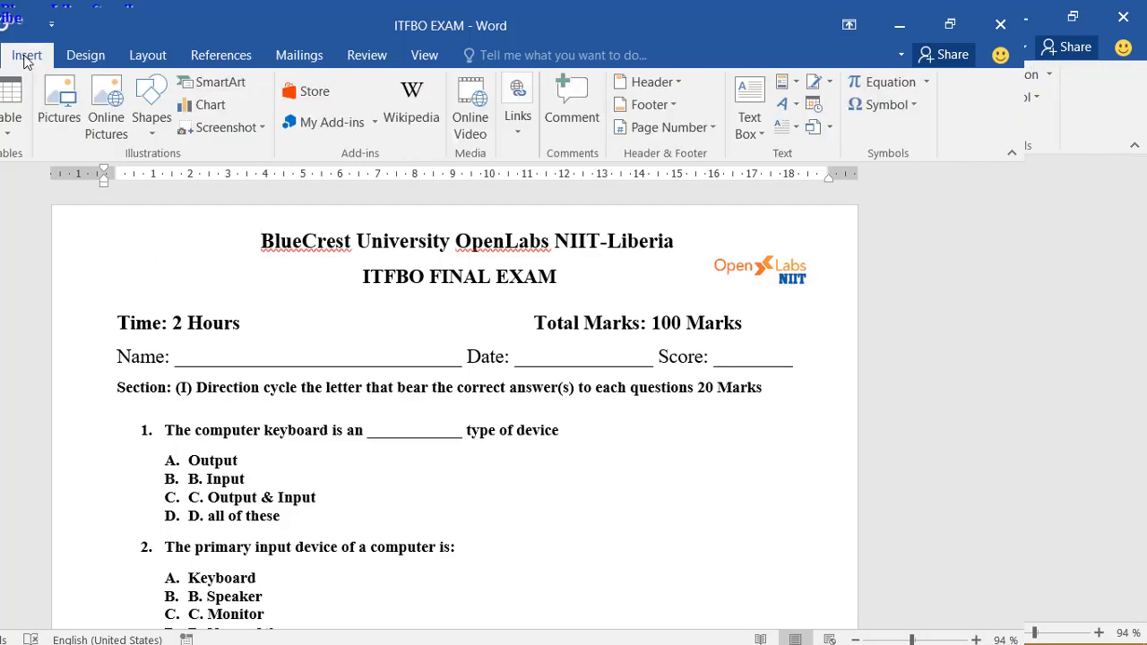
{"action": "left_click", "coordinate": [59, 93]}
{"action": "scroll", "coordinate": [332, 372], "scroll_direction": "down", "scroll_amount": 10}
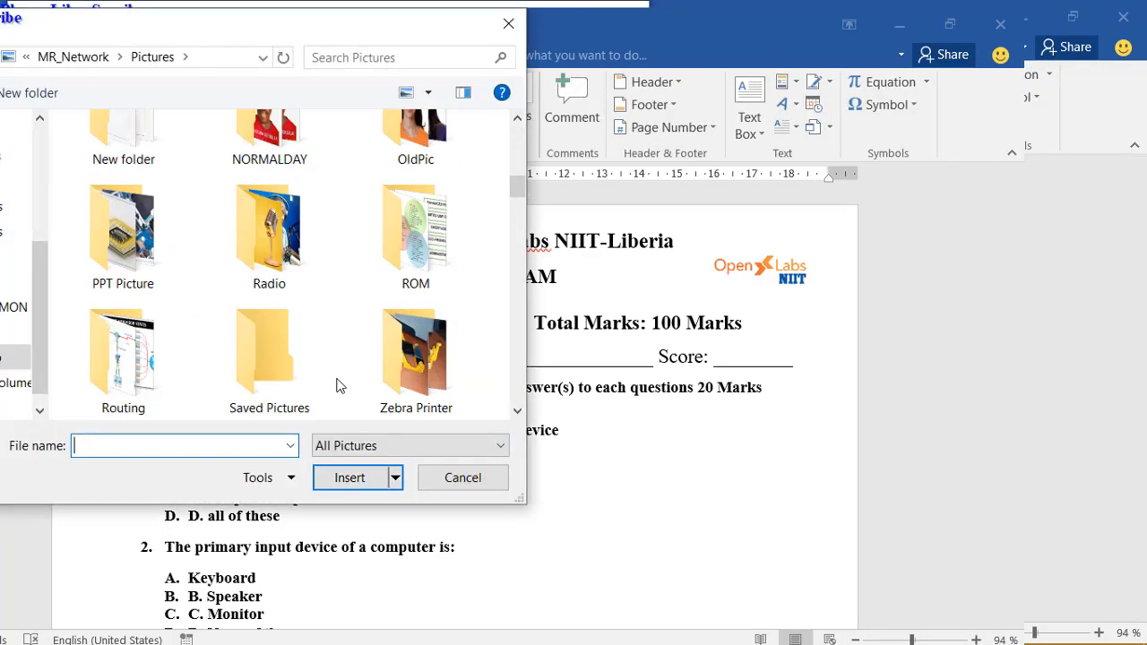
{"action": "scroll", "coordinate": [347, 381], "scroll_direction": "down", "scroll_amount": 3}
{"action": "scroll", "coordinate": [351, 376], "scroll_direction": "down", "scroll_amount": 2}
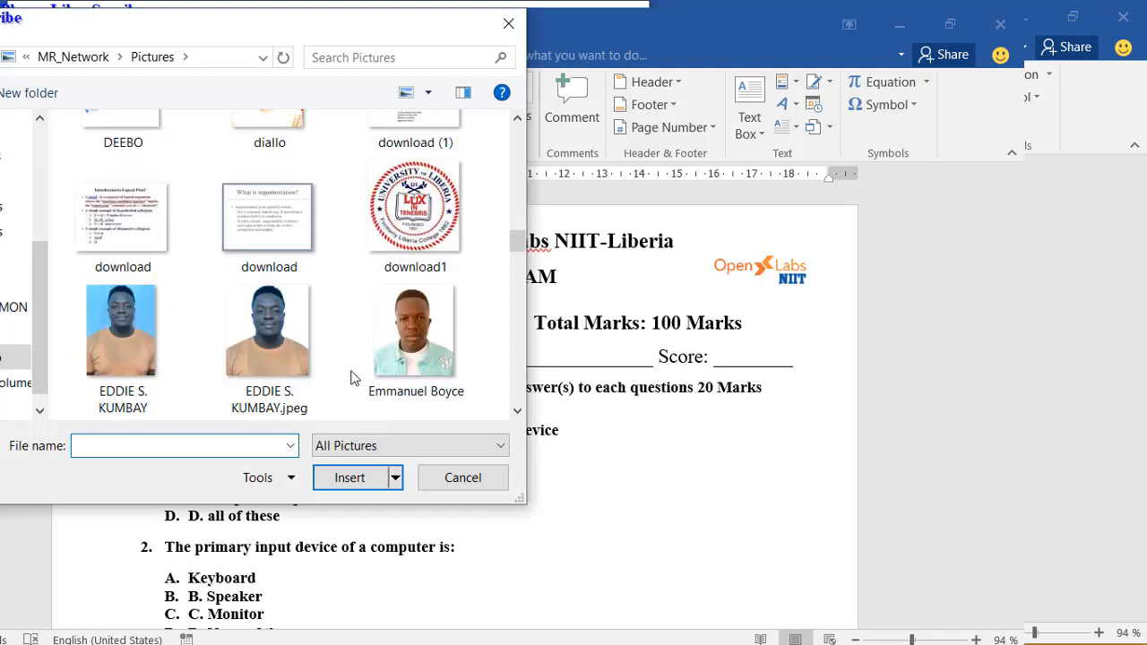
{"action": "scroll", "coordinate": [352, 376], "scroll_direction": "down", "scroll_amount": 15}
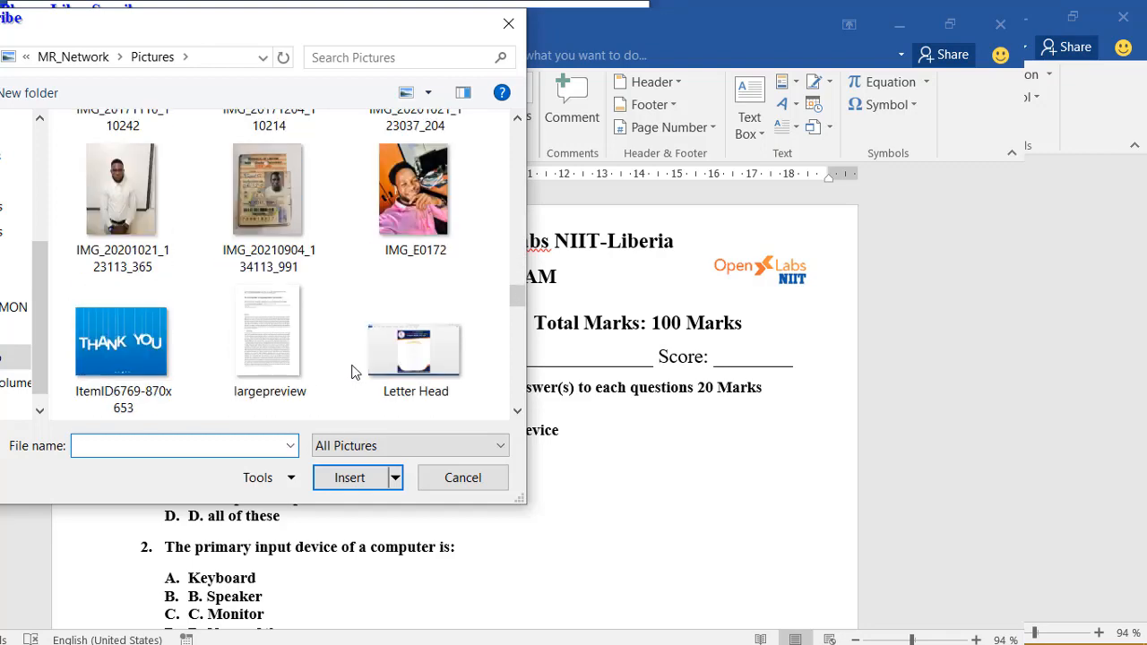
{"action": "scroll", "coordinate": [352, 372], "scroll_direction": "down", "scroll_amount": 12}
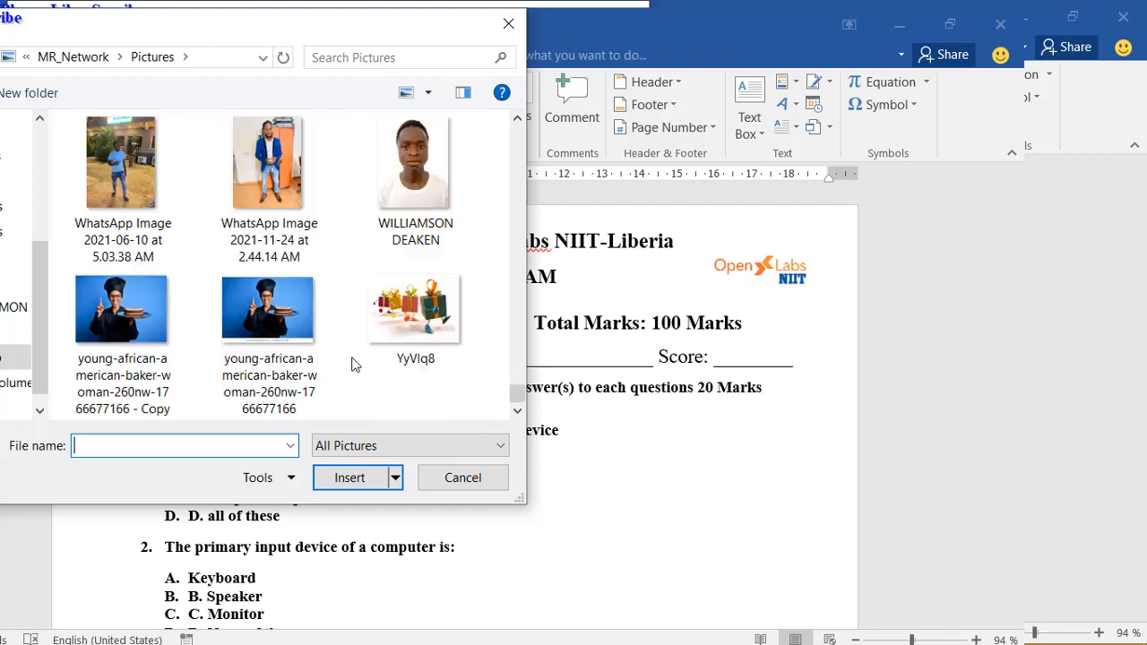
{"action": "scroll", "coordinate": [345, 358], "scroll_direction": "up", "scroll_amount": 8}
{"action": "scroll", "coordinate": [343, 358], "scroll_direction": "down", "scroll_amount": 2}
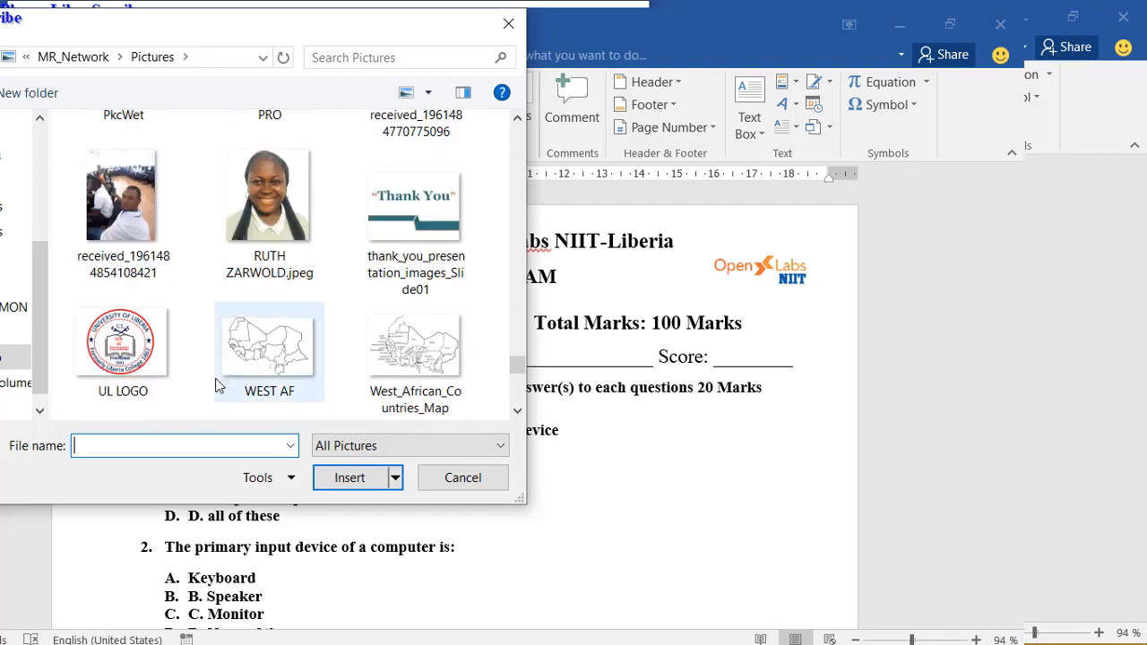
{"action": "left_click", "coordinate": [133, 332]}
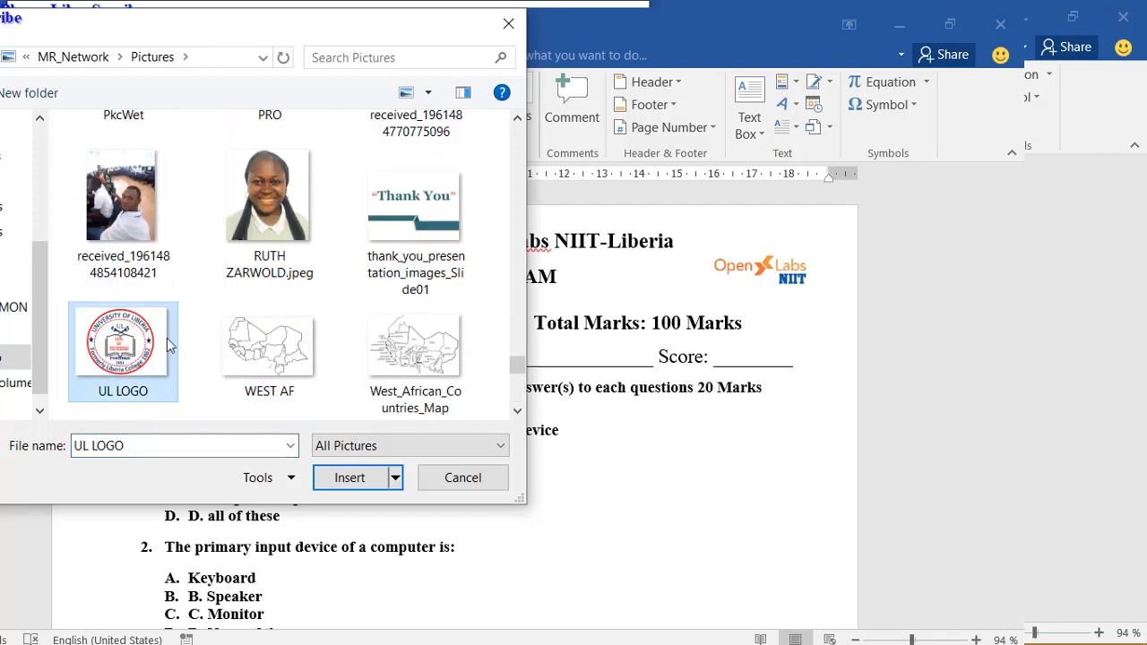
{"action": "left_click", "coordinate": [345, 477]}
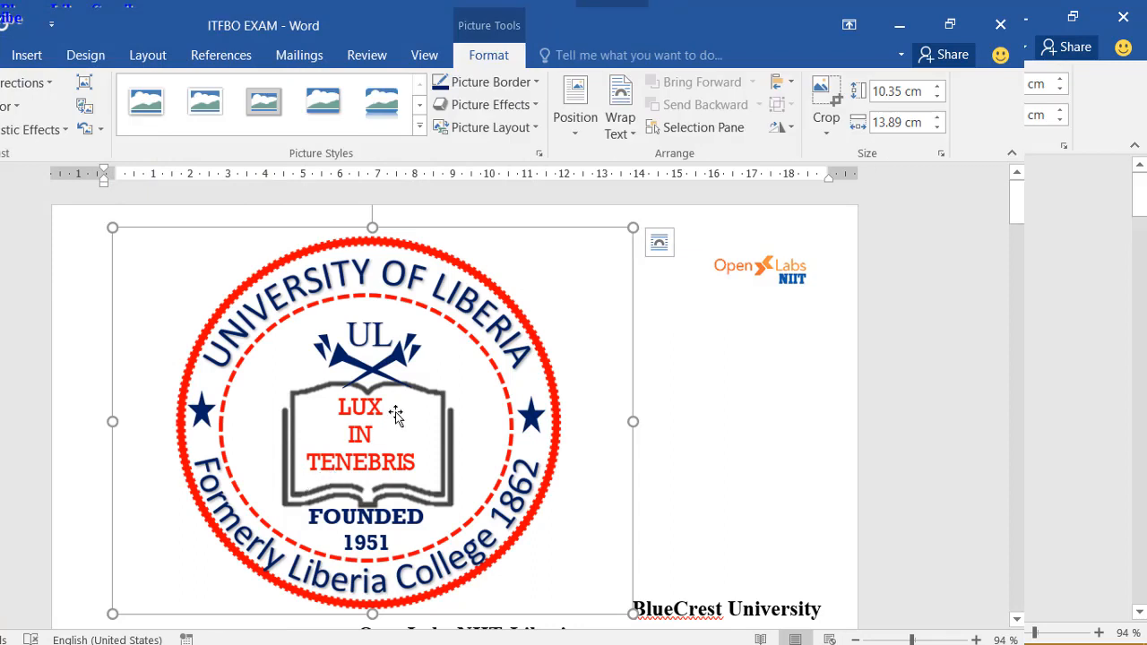
Step: Crop the blank margins off both sides of the inserted University of Liberia logo, leaving it about 10.5 cm wide
{"action": "left_click", "coordinate": [825, 99]}
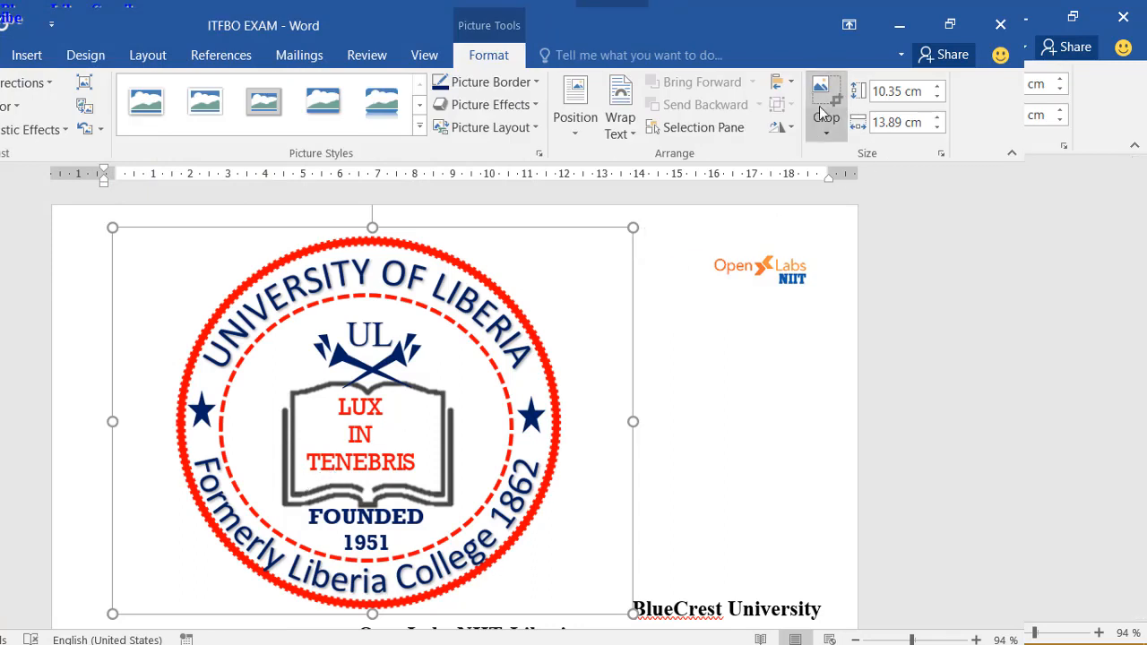
{"action": "left_click_drag", "start_coordinate": [627, 418], "coordinate": [562, 408]}
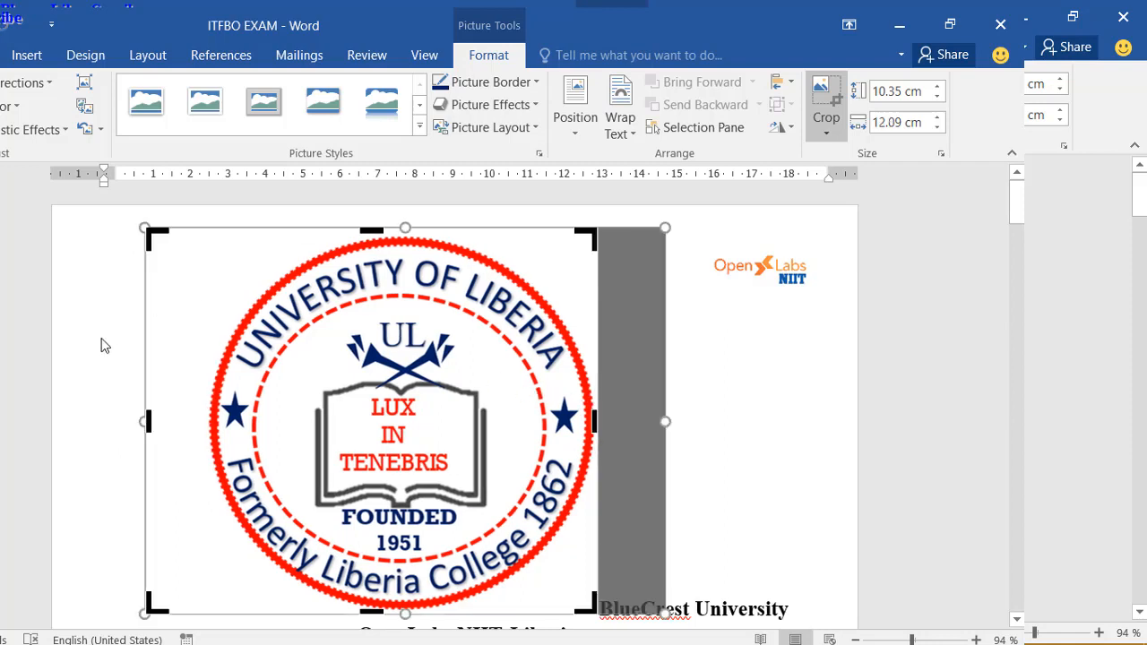
{"action": "left_click_drag", "start_coordinate": [146, 418], "coordinate": [203, 429]}
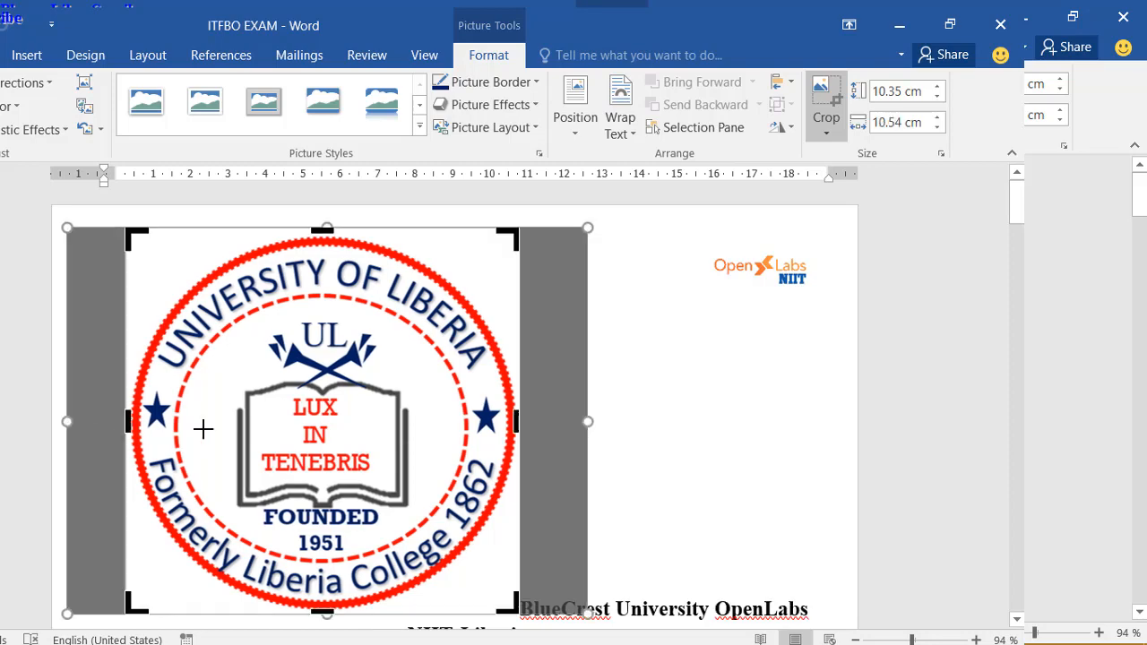
{"action": "left_click", "coordinate": [801, 464]}
Step: Set the logo's text wrapping to In Front of Text and shrink it to about 2.3 cm high beside the exam title
{"action": "left_click", "coordinate": [379, 389]}
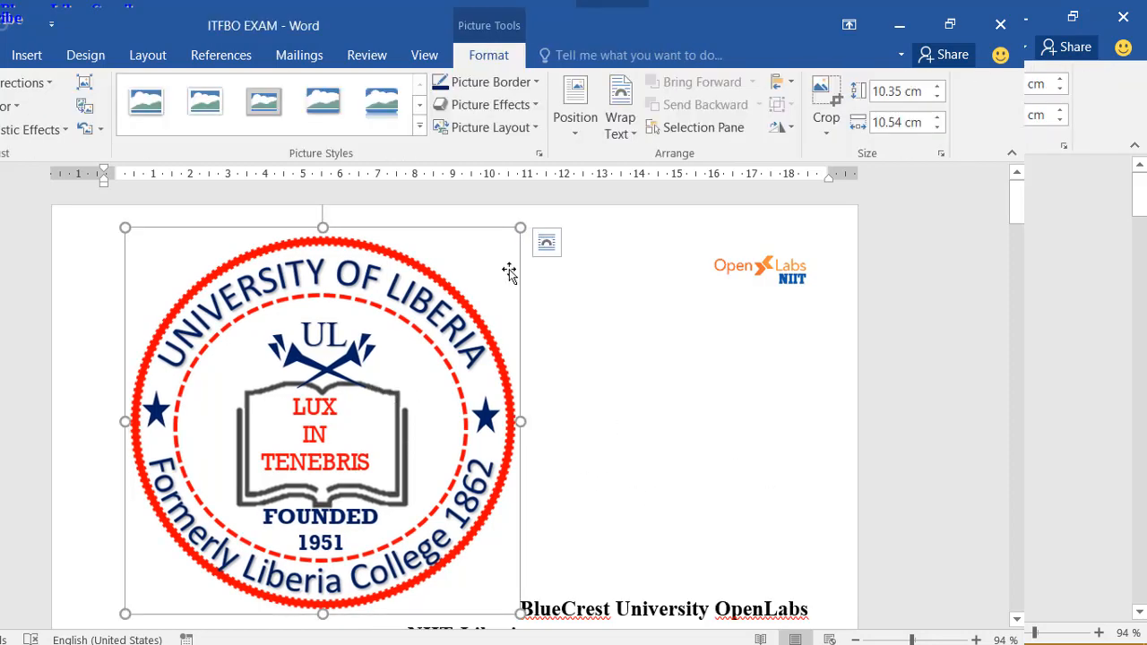
{"action": "left_click", "coordinate": [616, 135]}
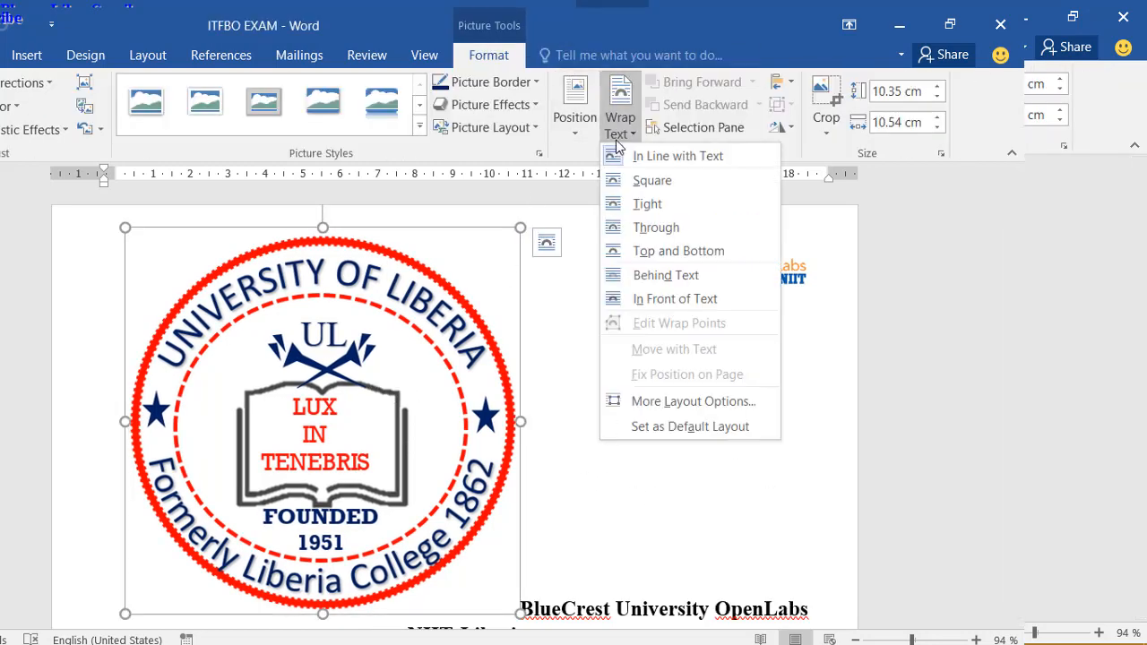
{"action": "left_click", "coordinate": [663, 298]}
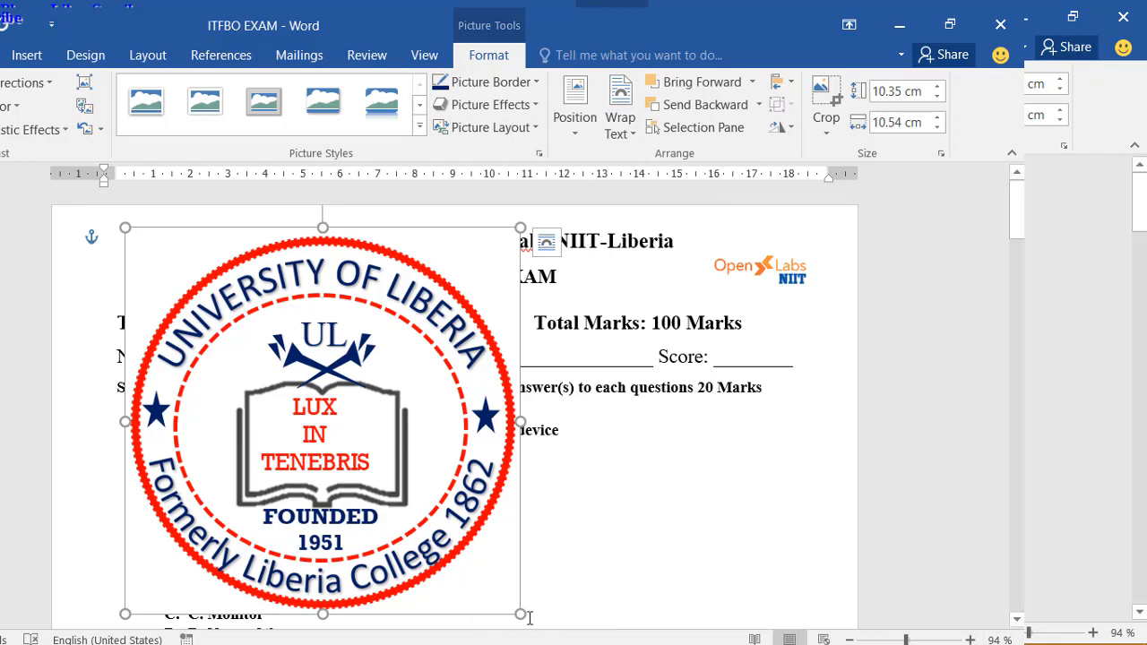
{"action": "left_click_drag", "start_coordinate": [521, 615], "coordinate": [260, 359]}
{"action": "left_click_drag", "start_coordinate": [237, 259], "coordinate": [212, 235]}
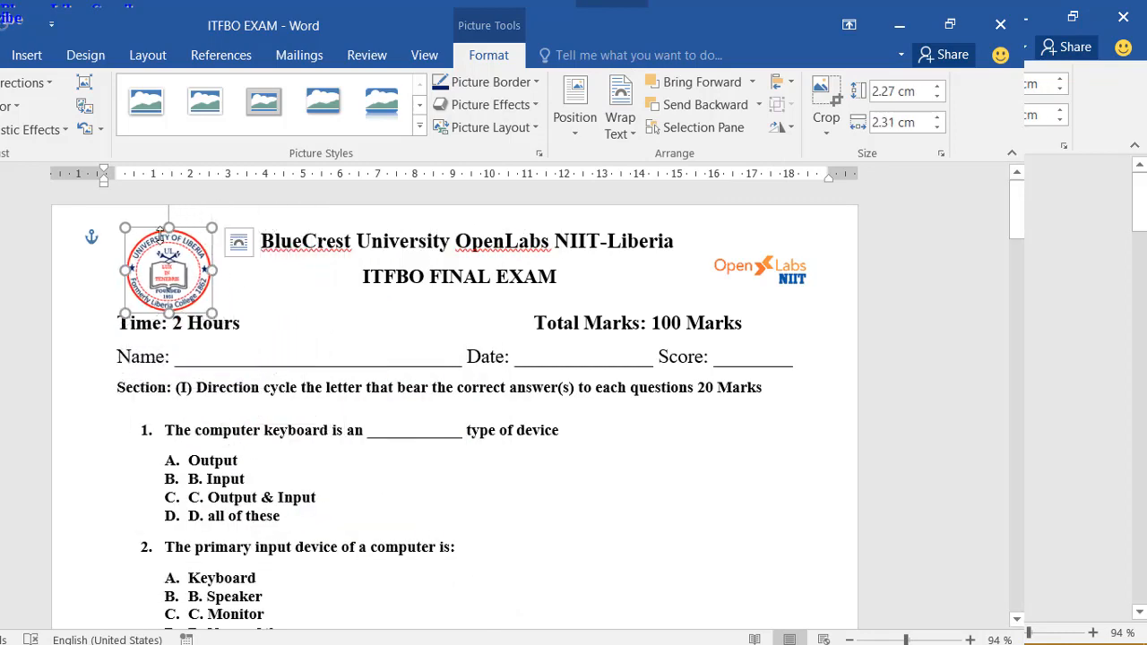
{"action": "left_click", "coordinate": [260, 316]}
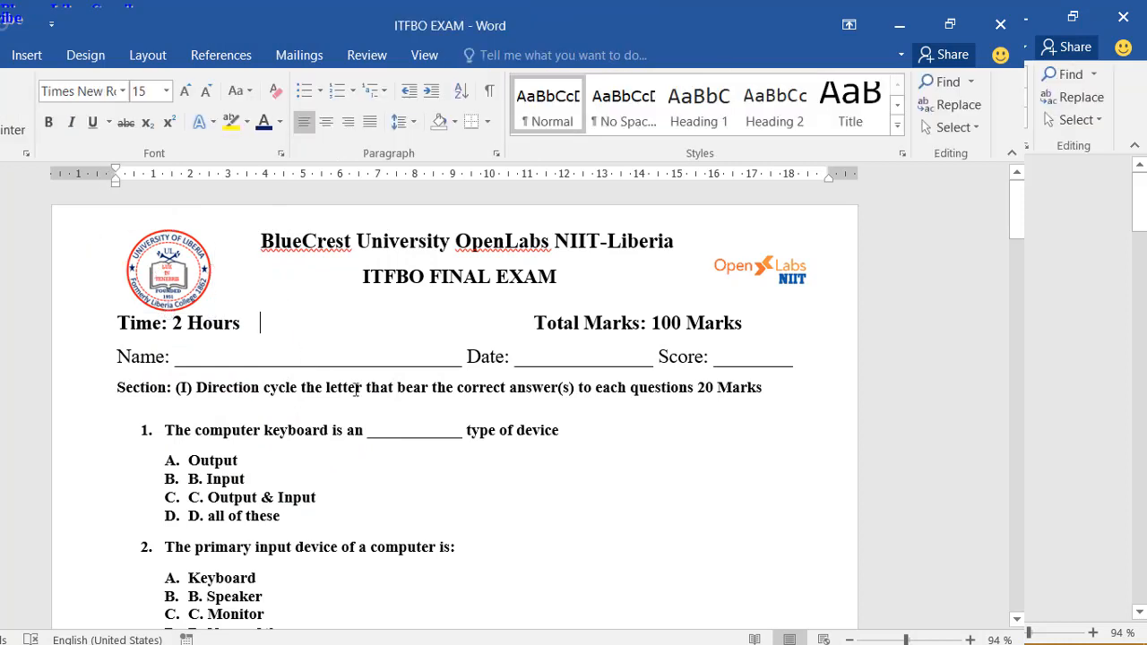
Step: Delete the OpenLabs NIIT logo and place a copy of the University of Liberia logo in its spot beside the heading
{"action": "left_click", "coordinate": [199, 268]}
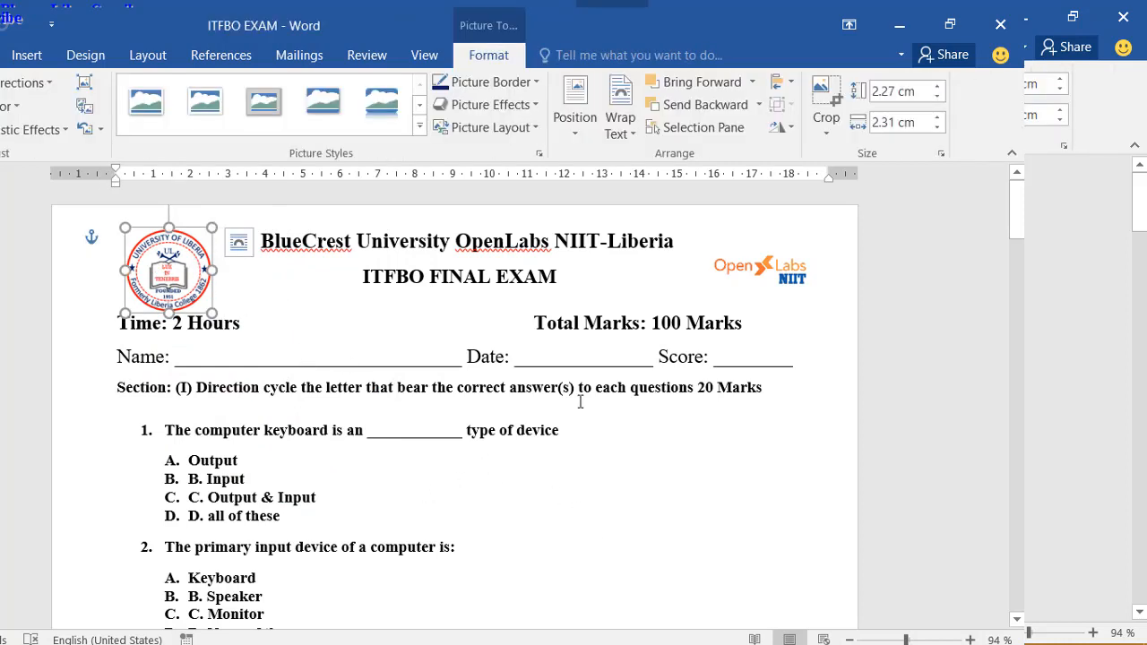
{"action": "left_click", "coordinate": [778, 264]}
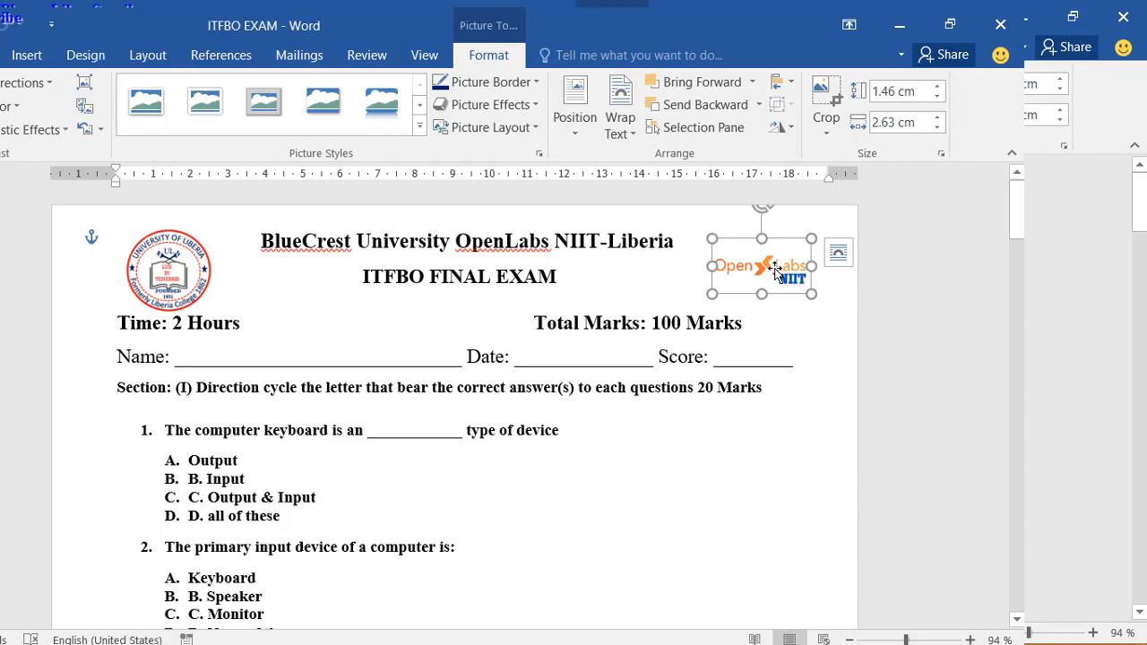
{"action": "key", "text": "Delete"}
{"action": "left_click", "coordinate": [168, 300]}
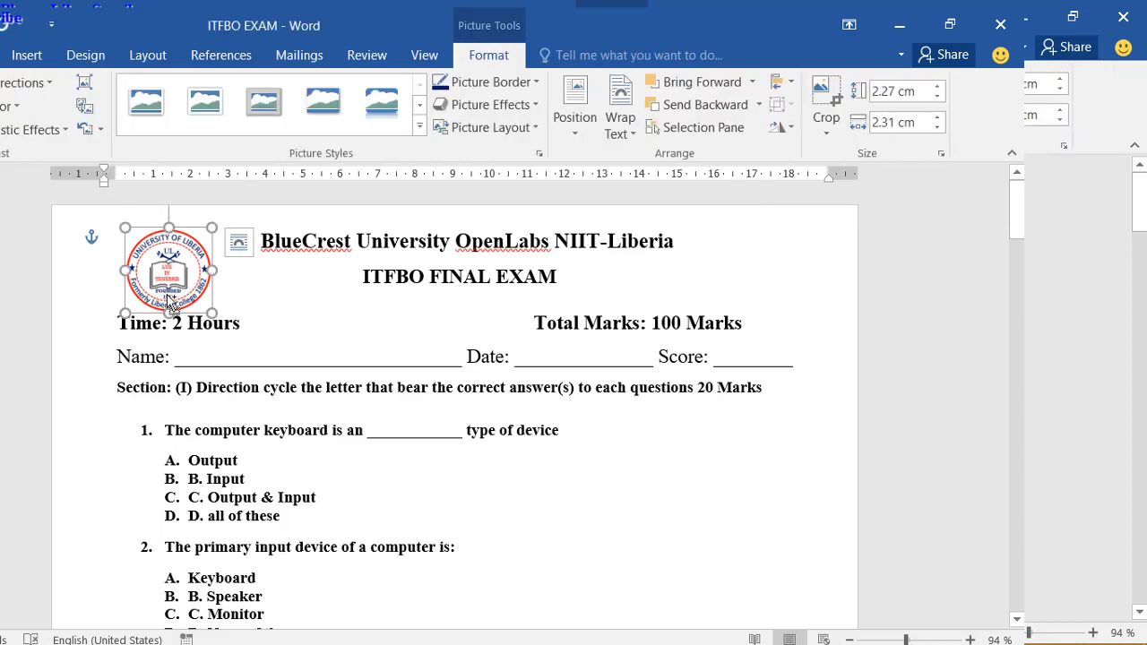
{"action": "left_click_drag", "start_coordinate": [169, 300], "coordinate": [742, 253], "text": "ctrl"}
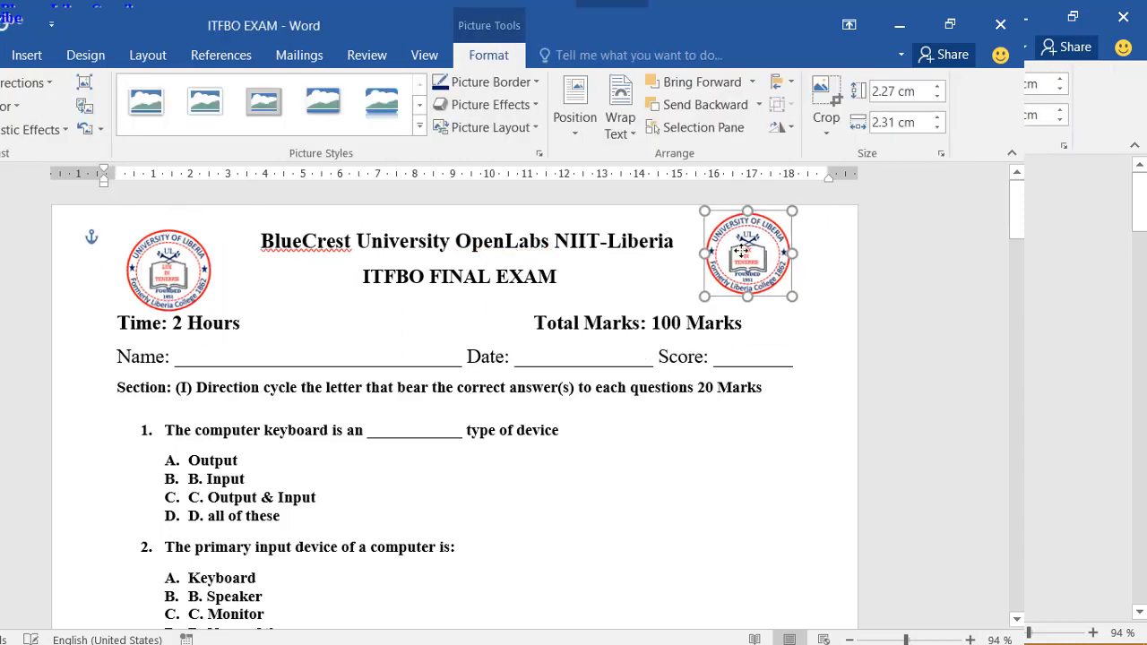
{"action": "left_click", "coordinate": [598, 545]}
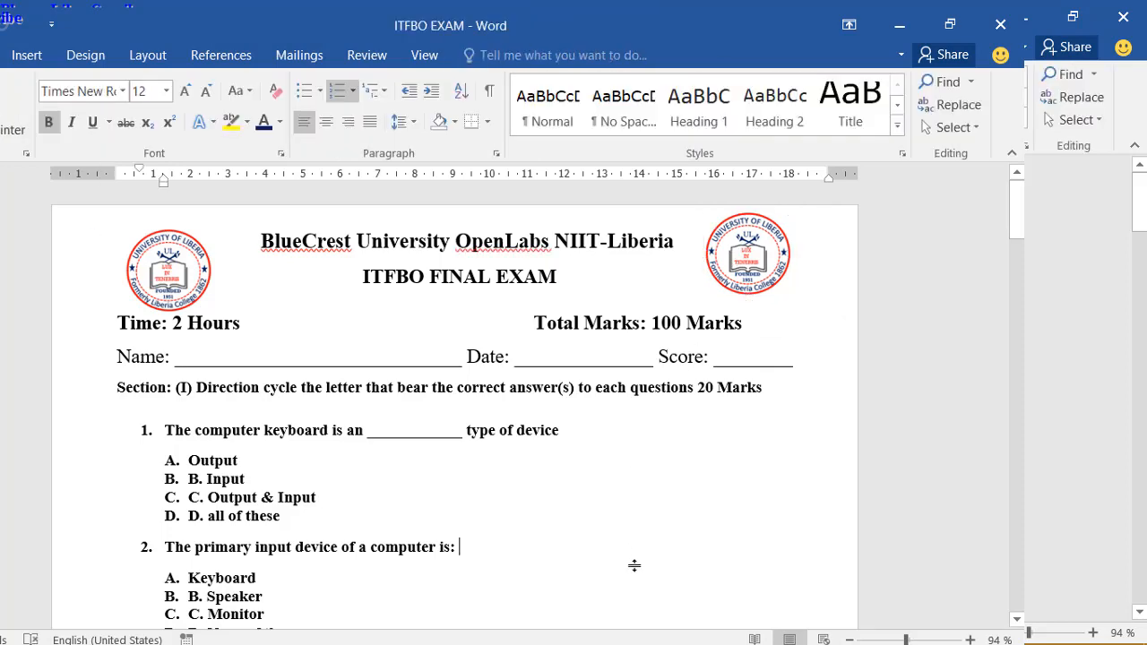
Step: Switch back to Document2 and look over the finished University of Liberia logo
{"action": "key", "text": "alt+Tab"}
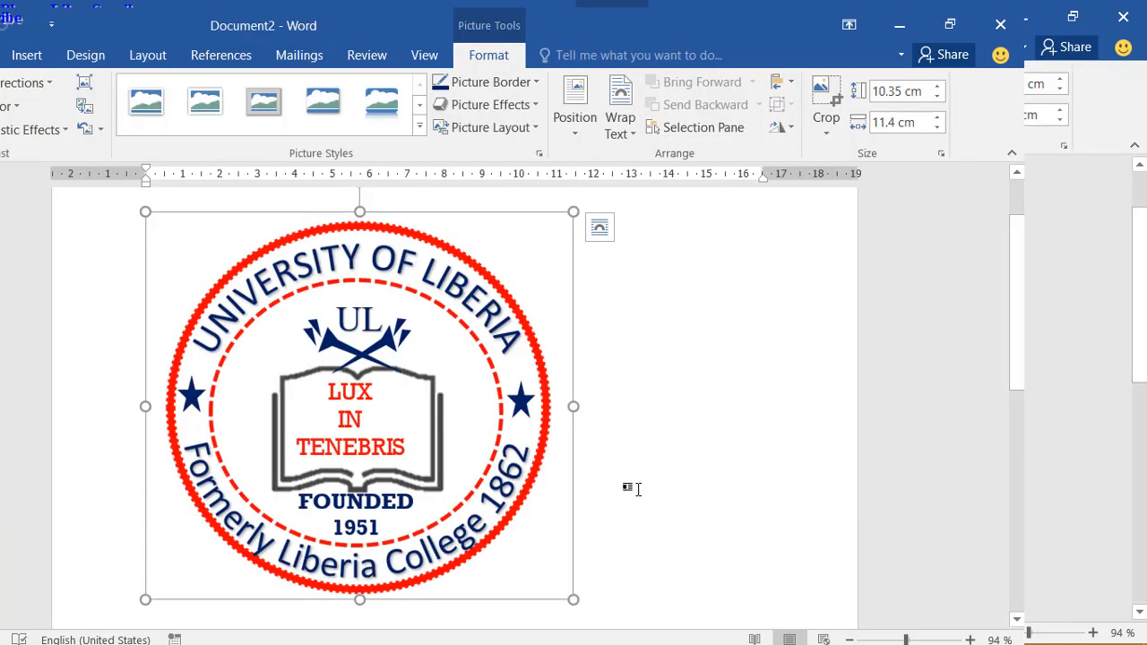
{"action": "scroll", "coordinate": [630, 489], "scroll_direction": "down", "scroll_amount": 1}
{"action": "scroll", "coordinate": [630, 489], "scroll_direction": "up", "scroll_amount": 2}
{"action": "scroll", "coordinate": [630, 489], "scroll_direction": "down", "scroll_amount": 1}
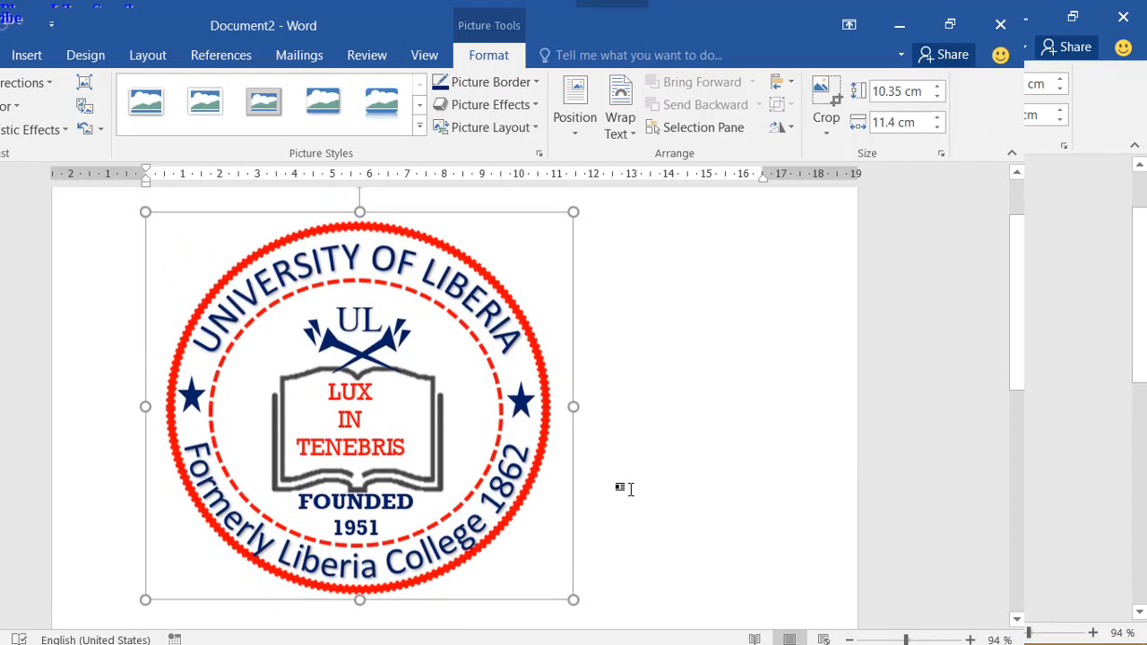
{"action": "scroll", "coordinate": [630, 489], "scroll_direction": "down", "scroll_amount": 1}
{"action": "scroll", "coordinate": [627, 489], "scroll_direction": "up", "scroll_amount": 1}
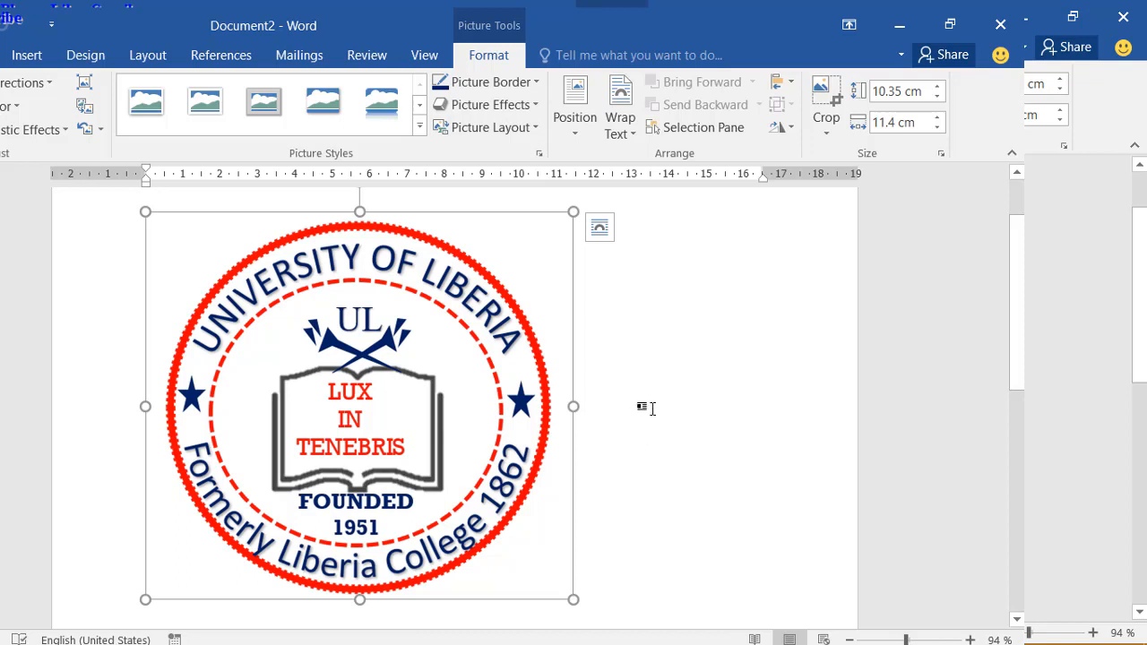
{"action": "scroll", "coordinate": [652, 409], "scroll_direction": "up", "scroll_amount": 1}
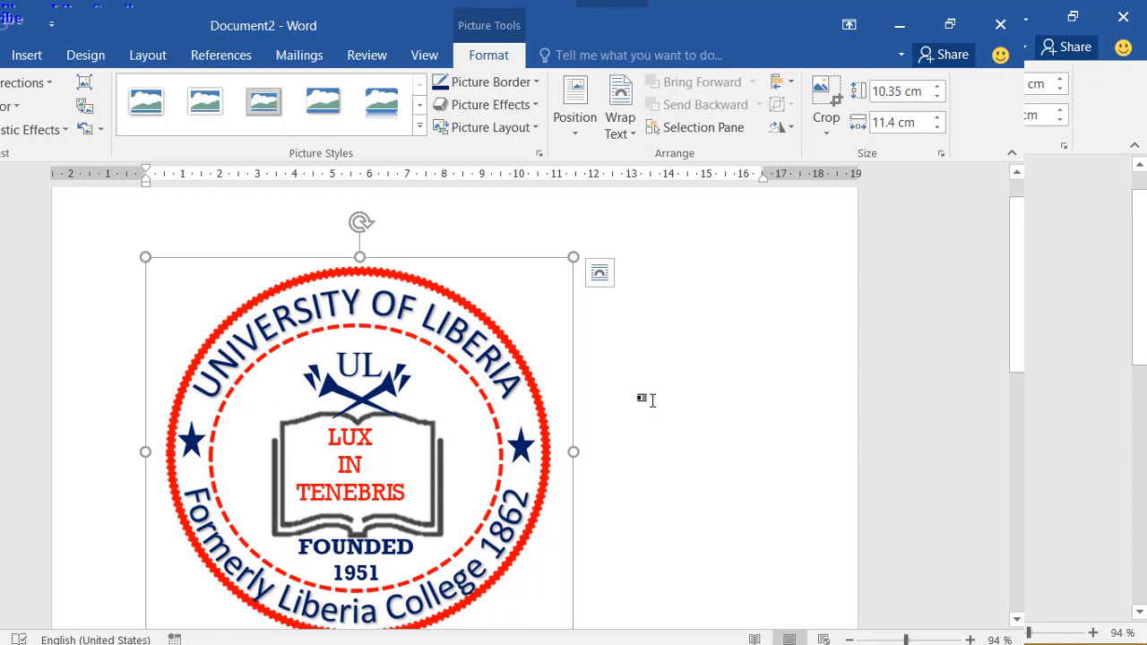
{"action": "scroll", "coordinate": [652, 399], "scroll_direction": "down", "scroll_amount": 1}
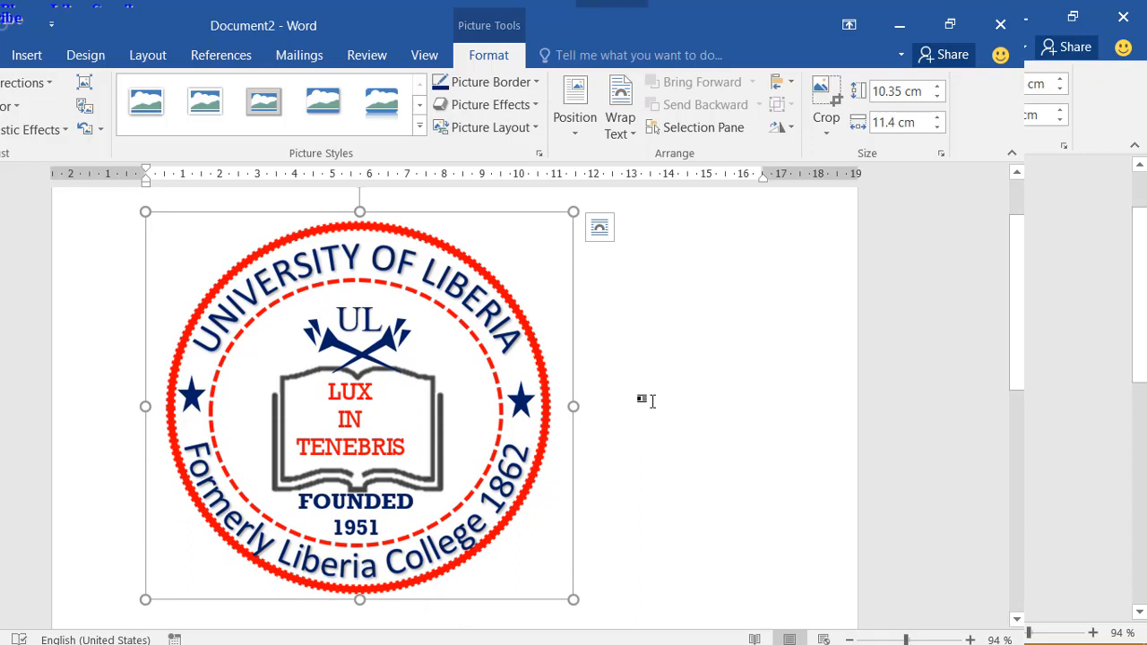
{"action": "scroll", "coordinate": [652, 400], "scroll_direction": "up", "scroll_amount": 1}
{"action": "scroll", "coordinate": [656, 401], "scroll_direction": "down", "scroll_amount": 1}
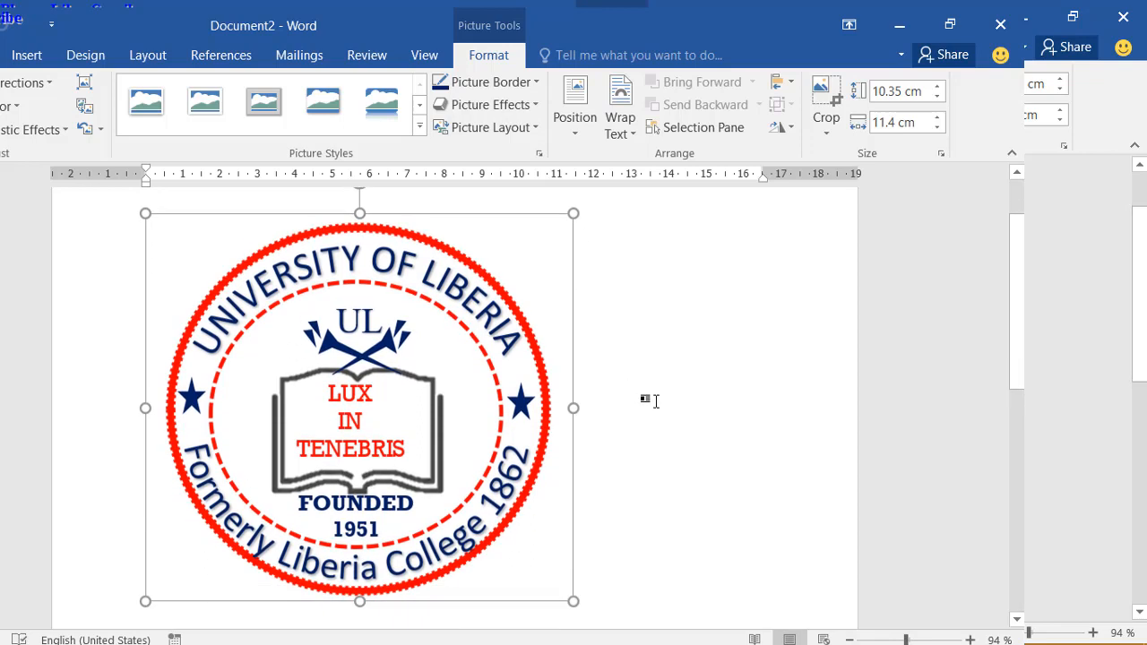
{"action": "mouse_move", "coordinate": [804, 643]}
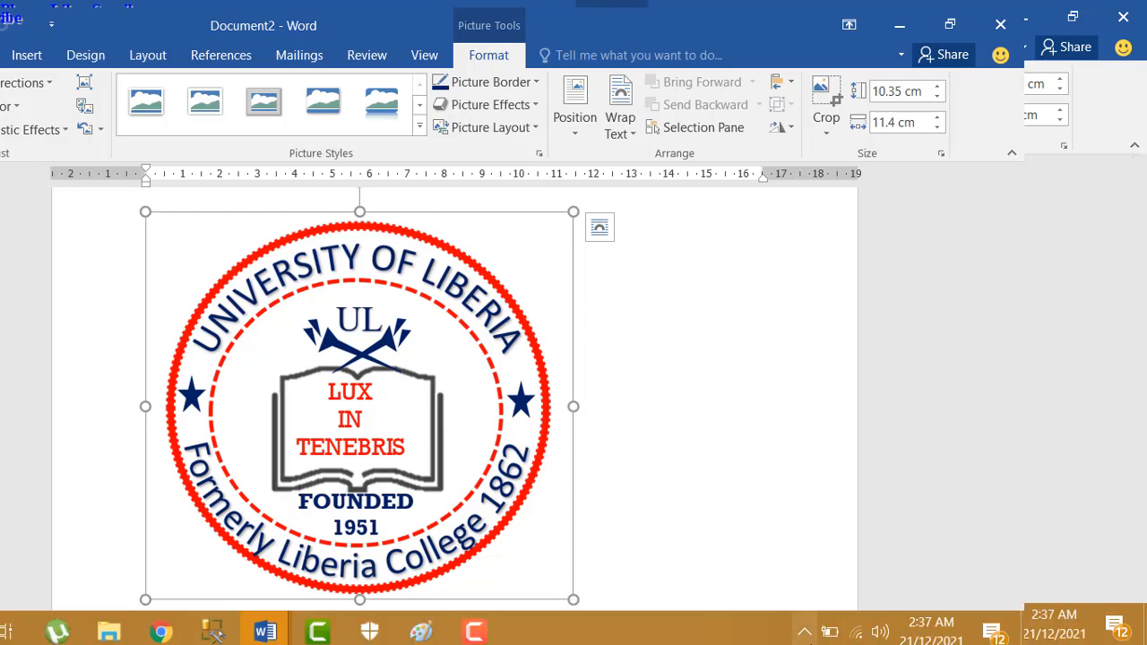